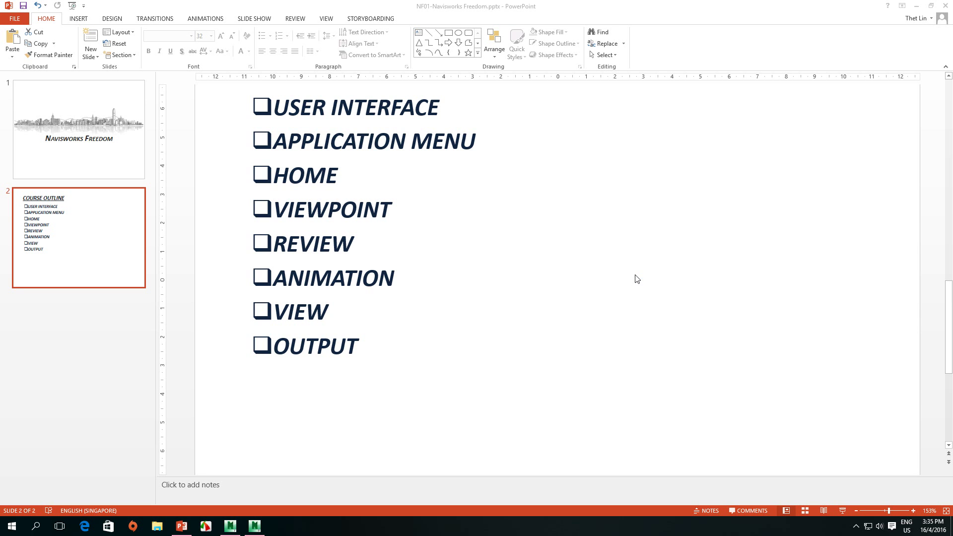
Switch to Navisworks Freedom with the BCA_Coor-Proj01.nwd building model
click(231, 527)
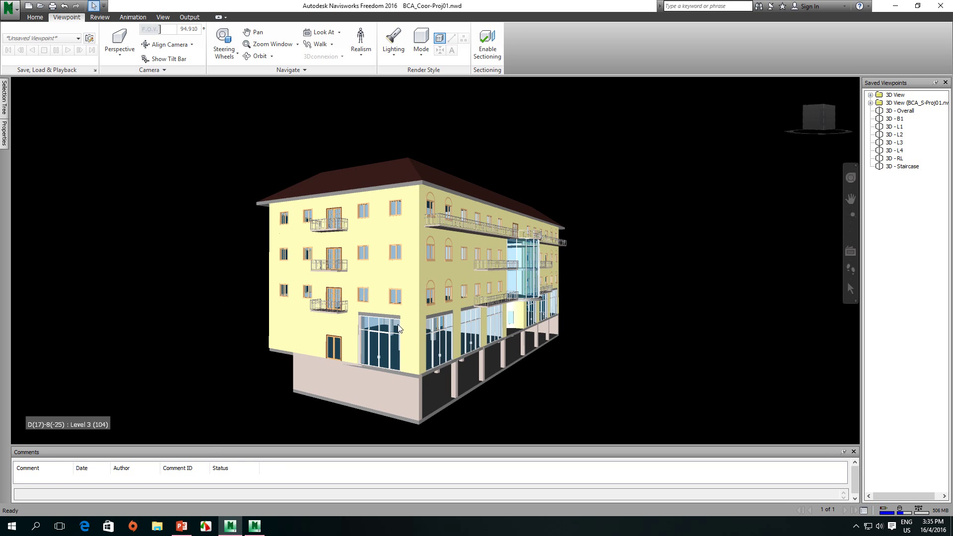
scroll(430, 315, down, 2)
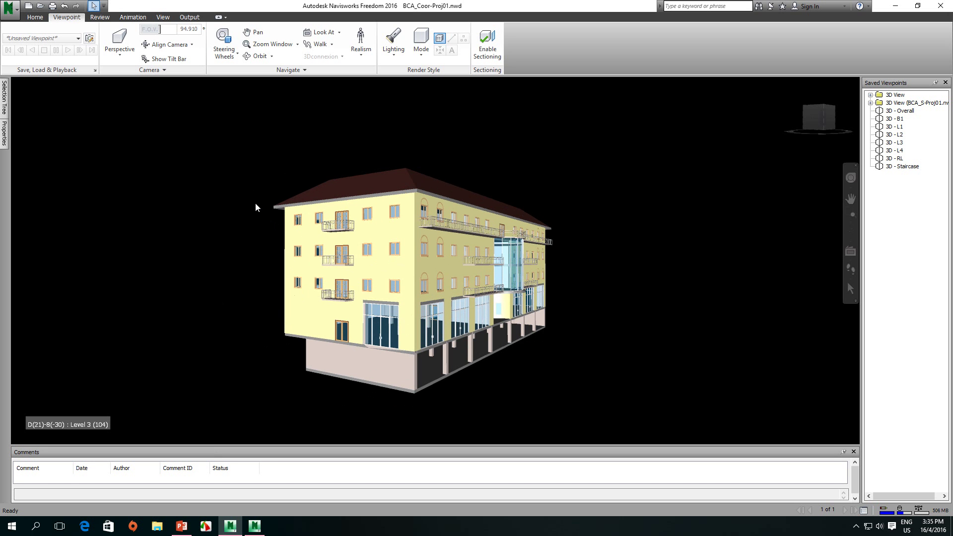
click(40, 6)
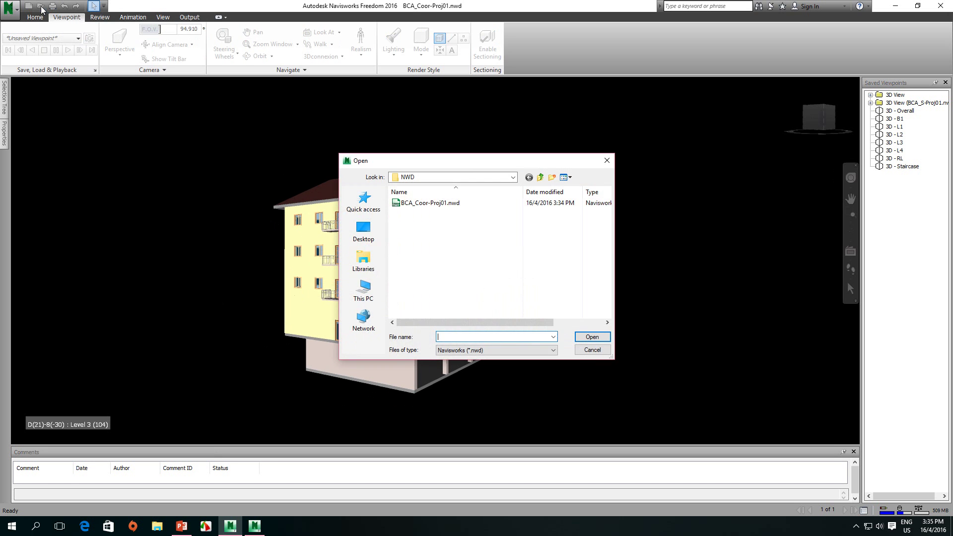
click(514, 178)
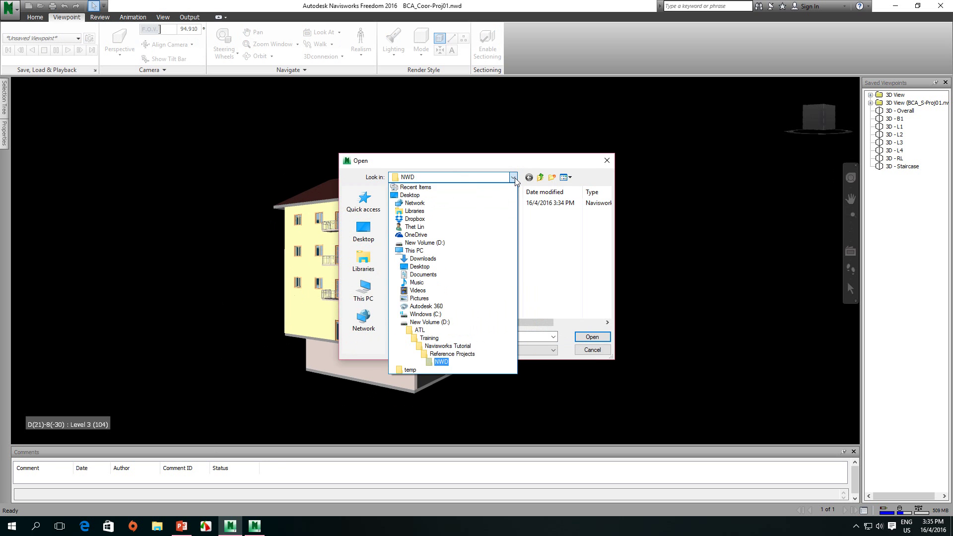
click(515, 179)
click(607, 160)
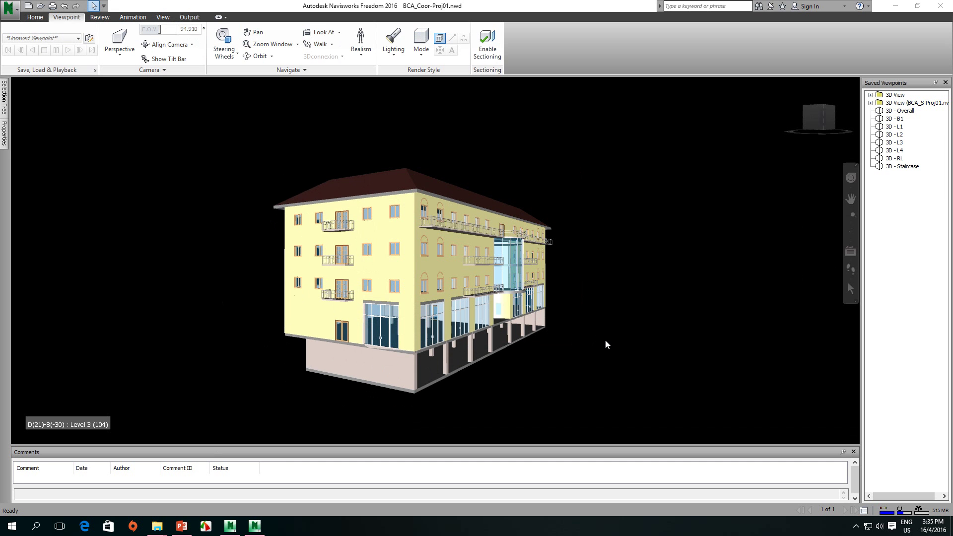
Open House.nwd from the NWD folder, ignoring all unresolved external references
shift+middle_drag(519, 317, 511, 311)
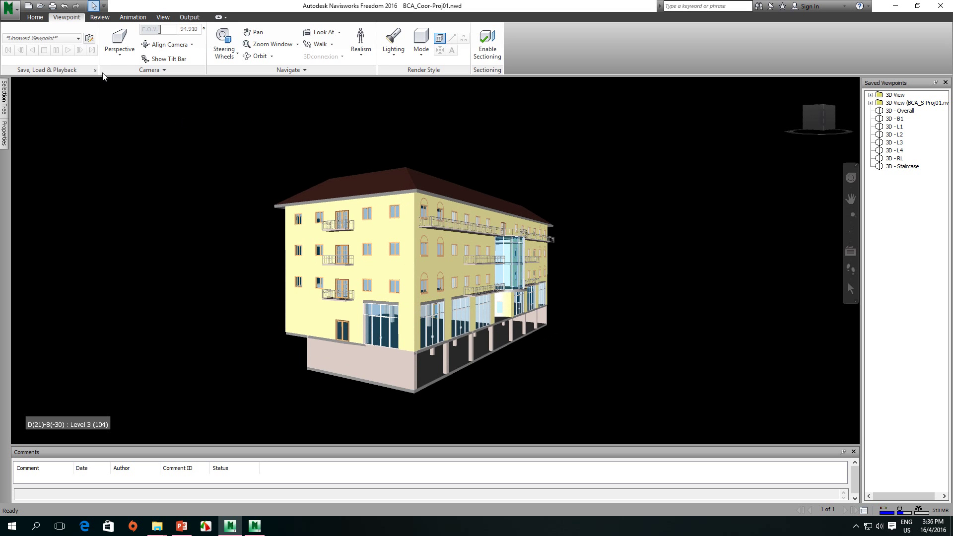
click(40, 6)
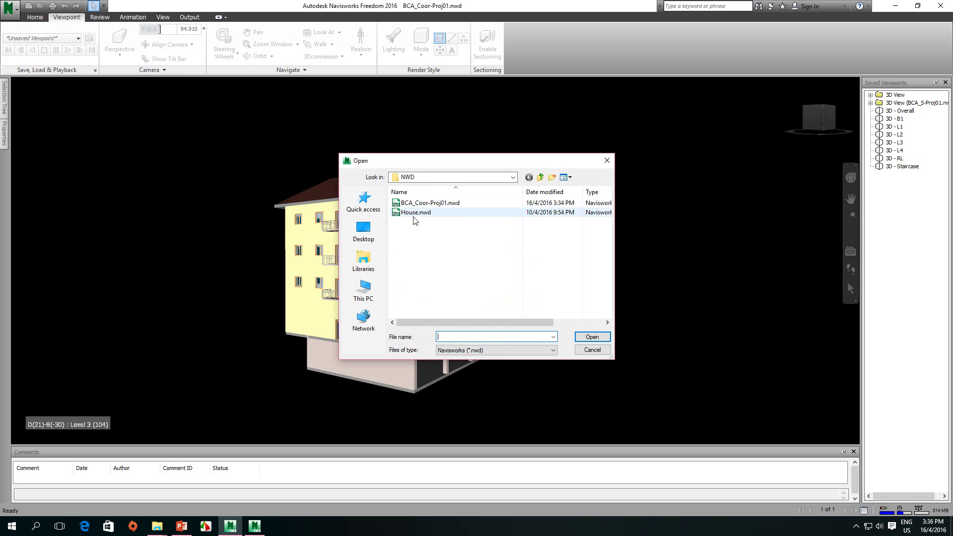
click(416, 213)
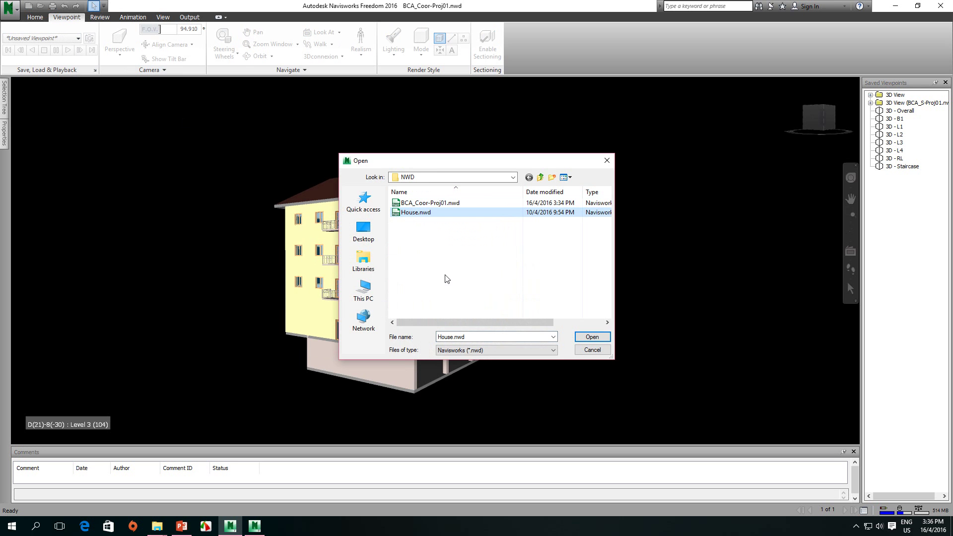
click(598, 340)
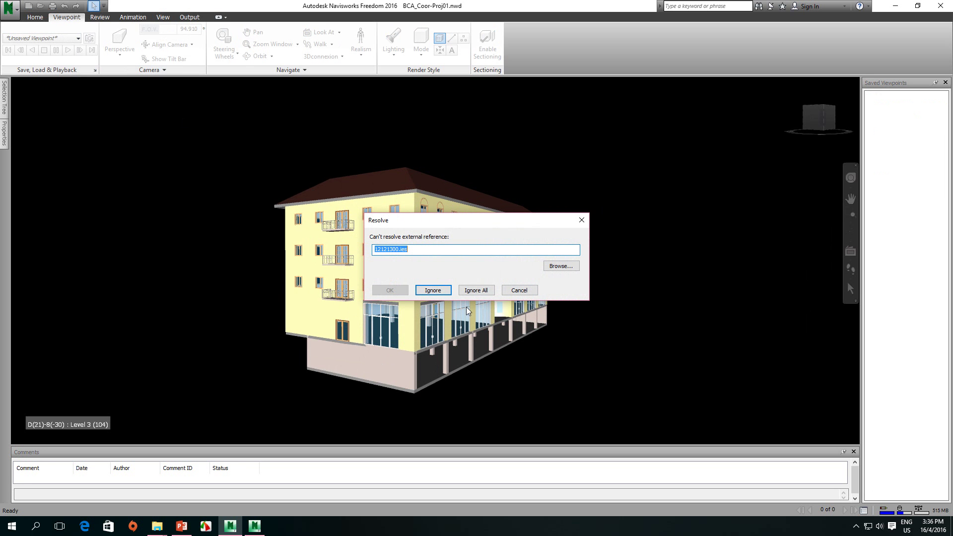
click(478, 291)
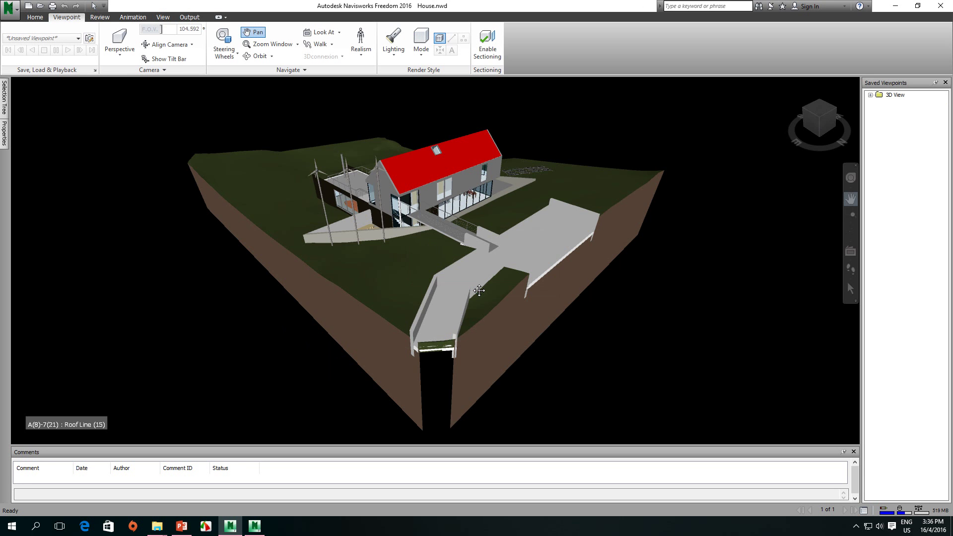
Examine the house model's exterior up close from several sides, including the roof, bridge and terrace
shift+middle_drag(292, 288, 432, 215)
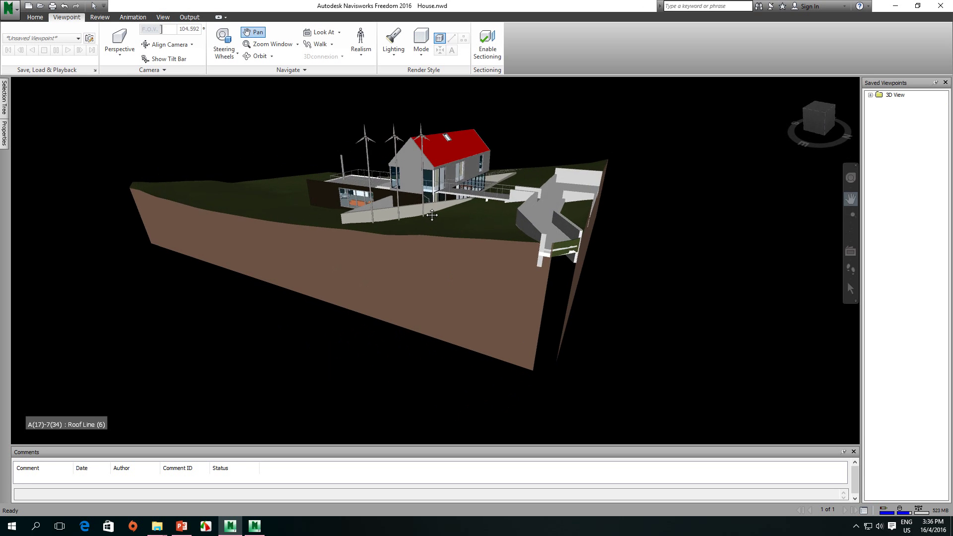
scroll(412, 265, up, 10)
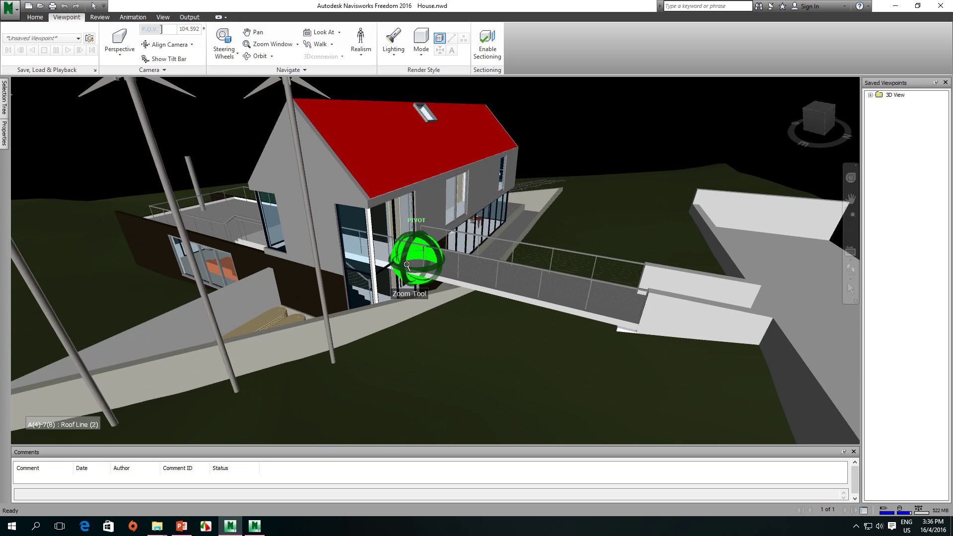
shift+middle_drag(407, 265, 329, 272)
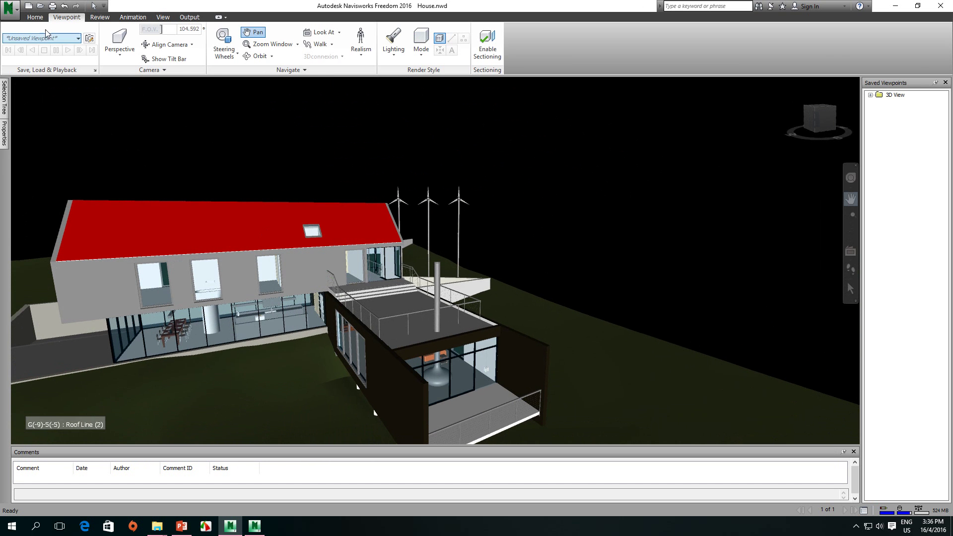
click(35, 17)
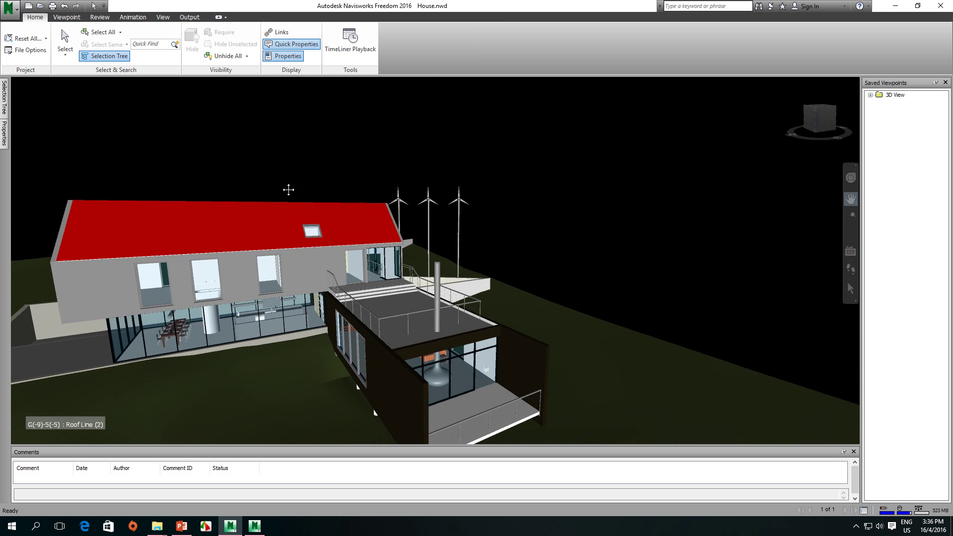
shift+middle_drag(320, 195, 244, 191)
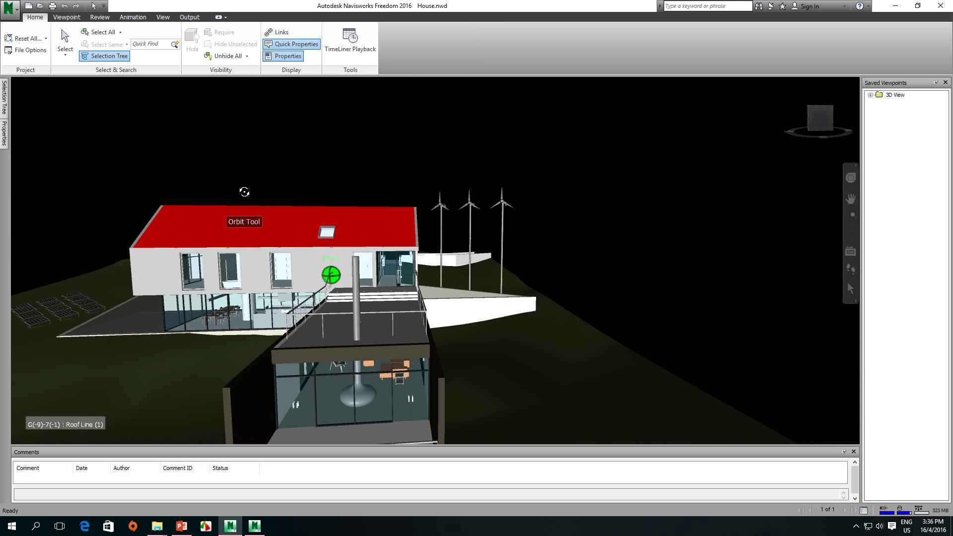
shift+middle_drag(312, 202, 242, 208)
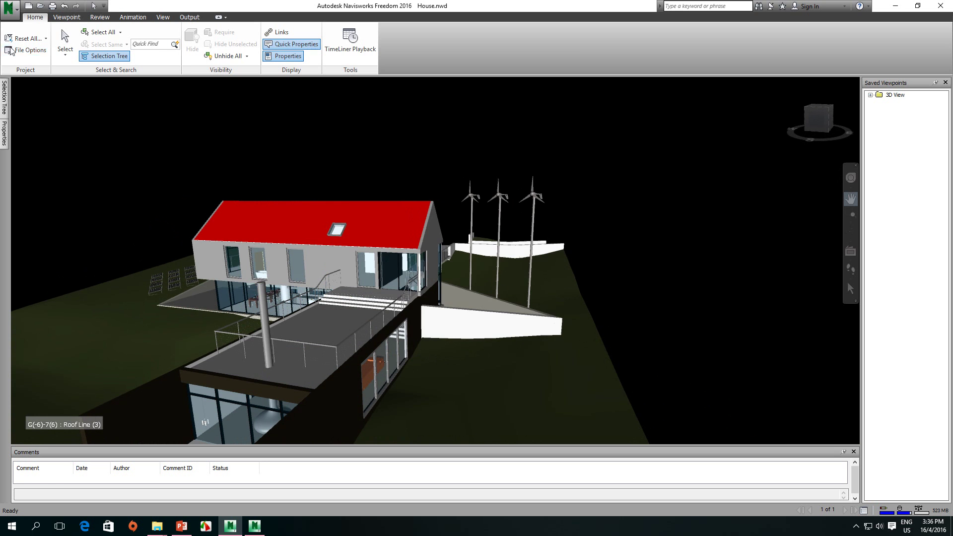
Review the culling, orientation, speed, headlight and scene light settings in the file options
click(26, 50)
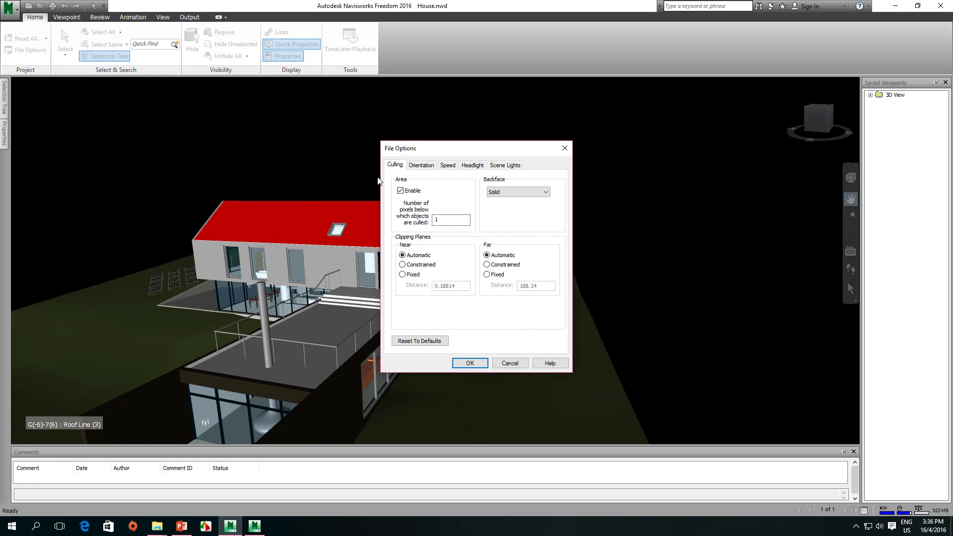
click(422, 167)
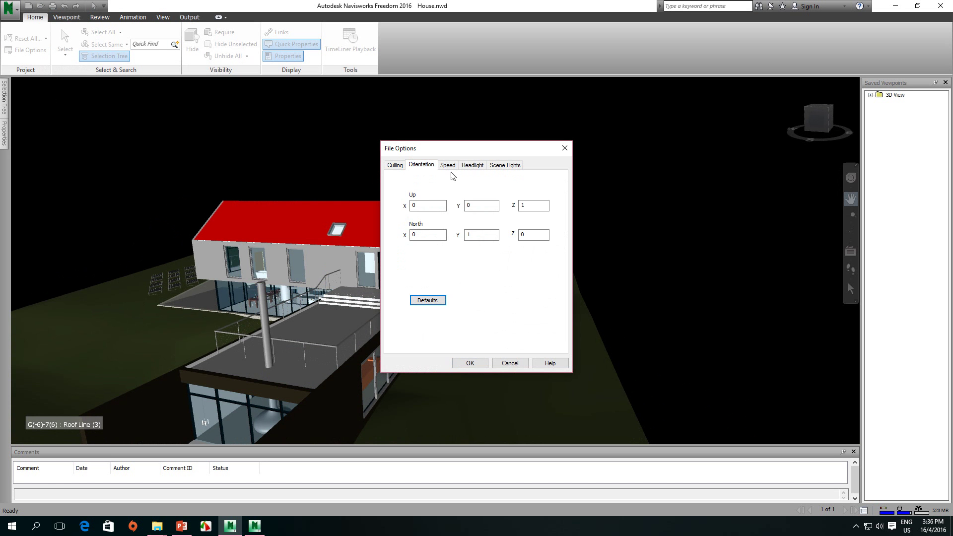
click(450, 167)
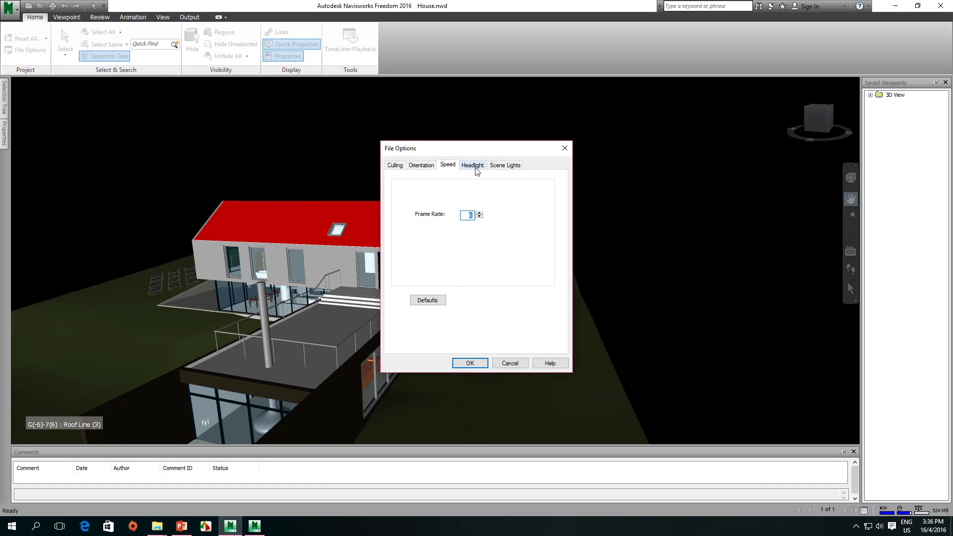
click(474, 167)
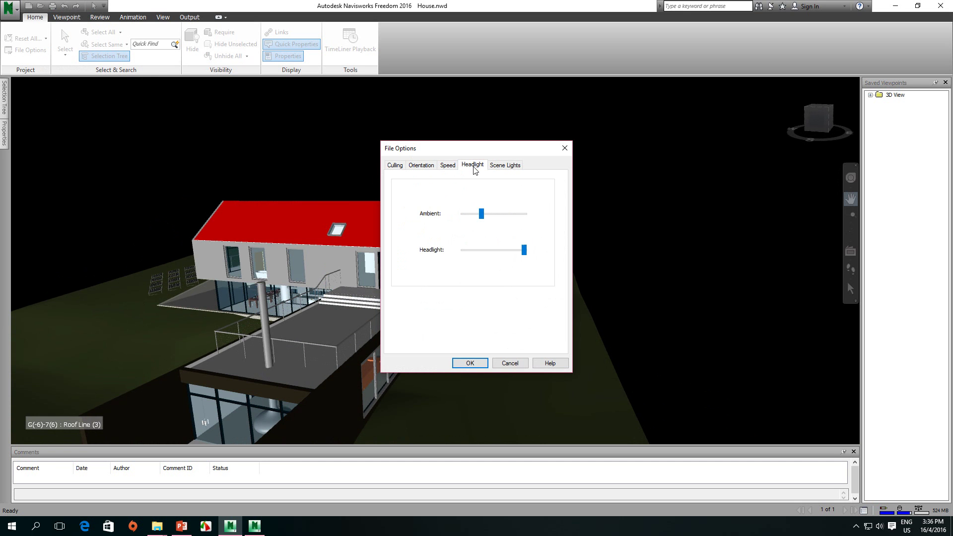
click(505, 166)
click(448, 166)
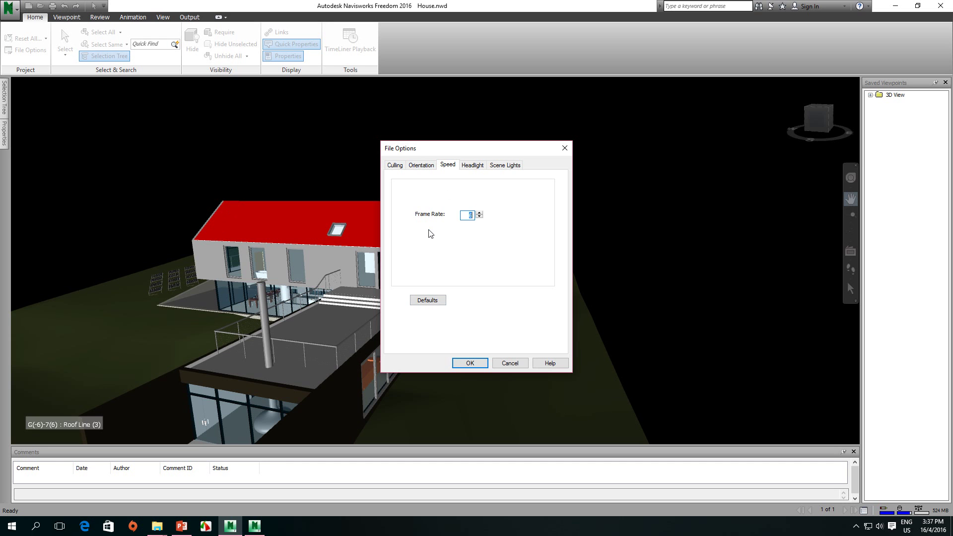
click(421, 166)
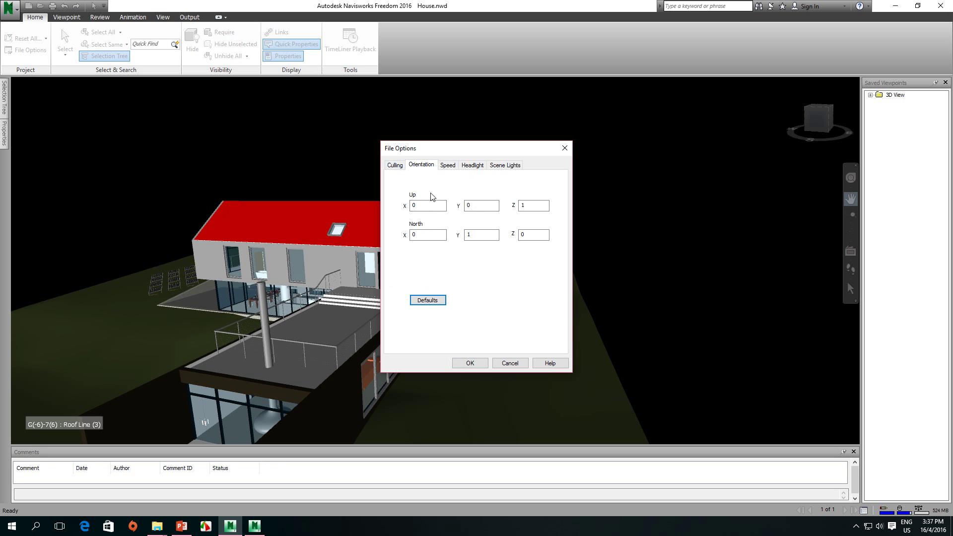
click(396, 165)
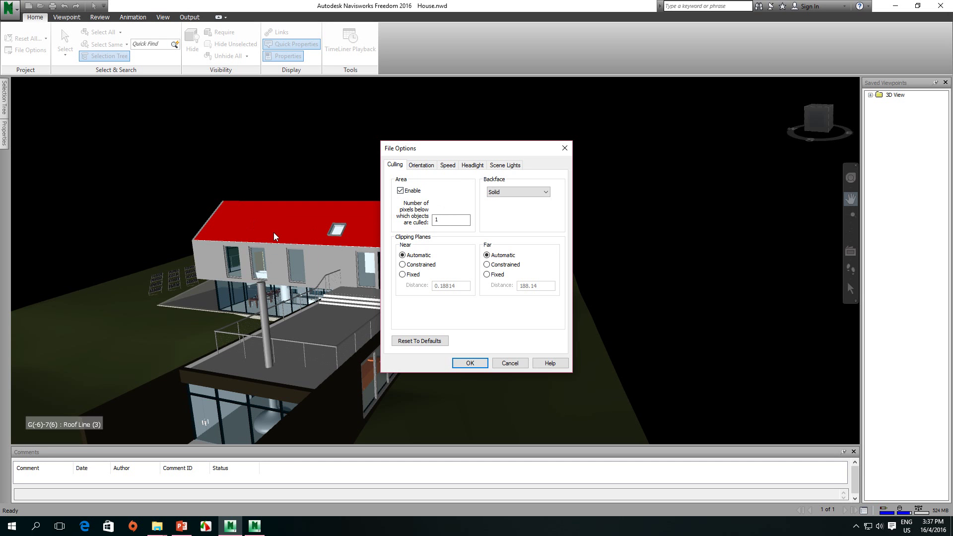
Examine the Backface culling choices, keeping Solid, and the headlight settings, and close the file options without applying changes
click(508, 198)
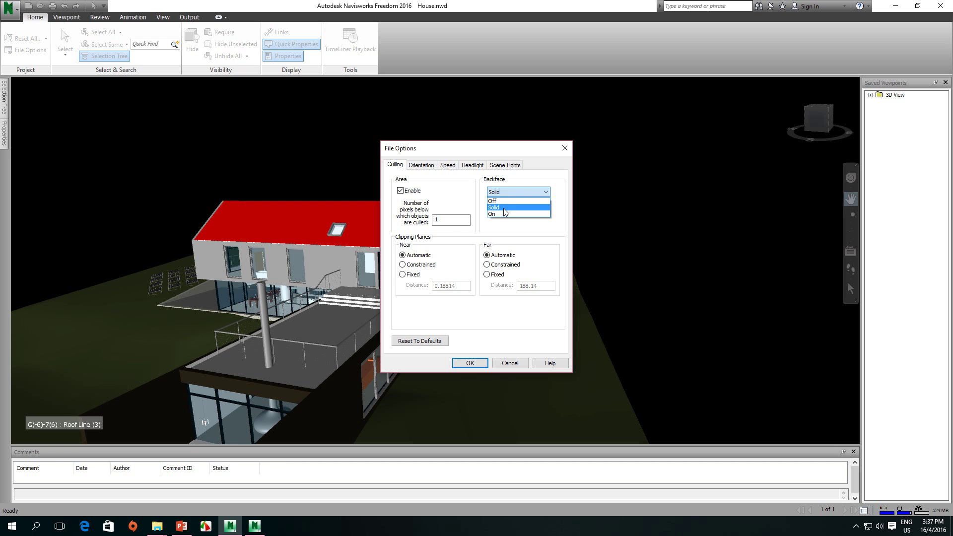
click(504, 208)
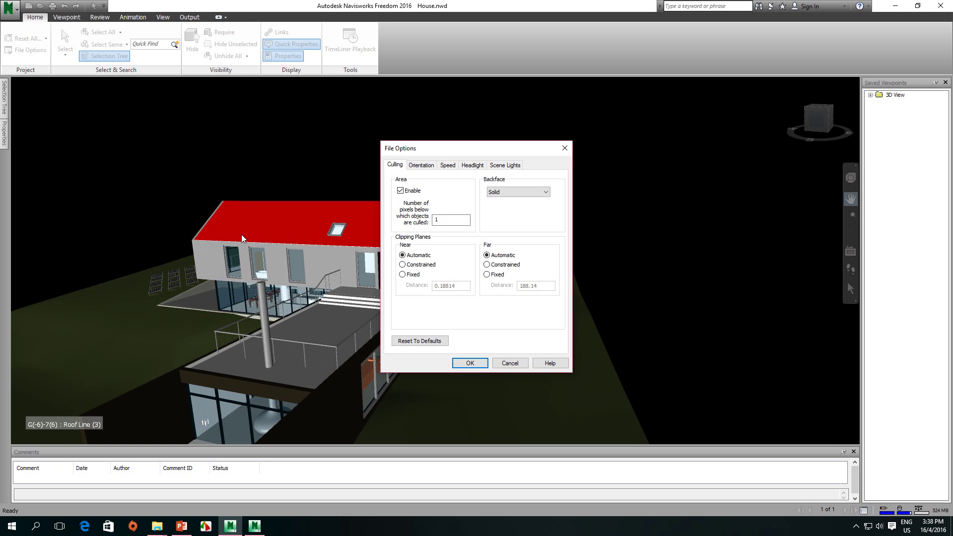
drag(481, 153, 682, 133)
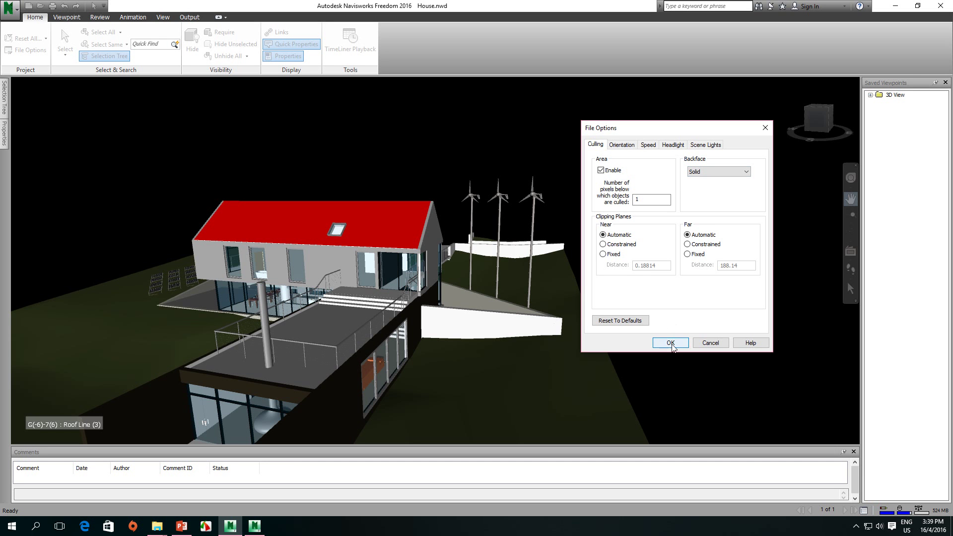
click(673, 144)
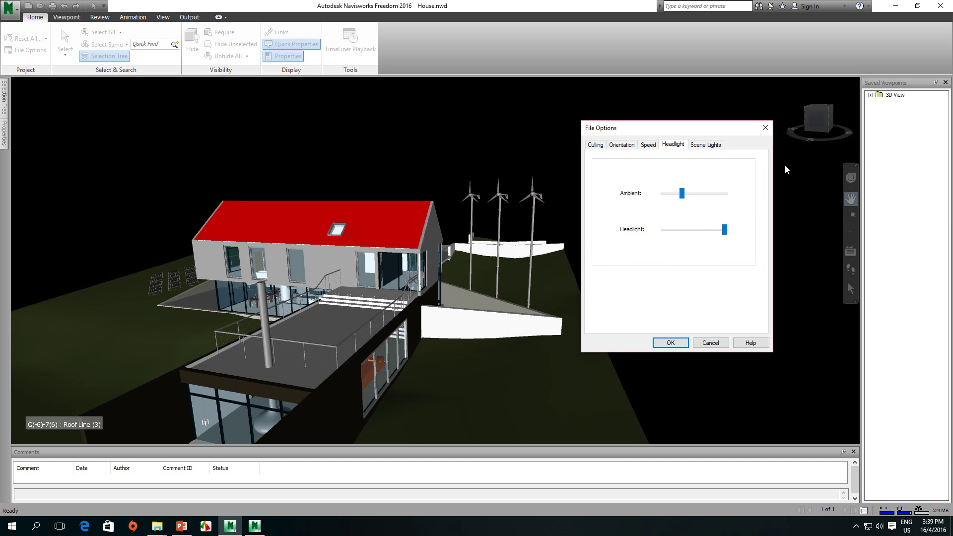
click(713, 344)
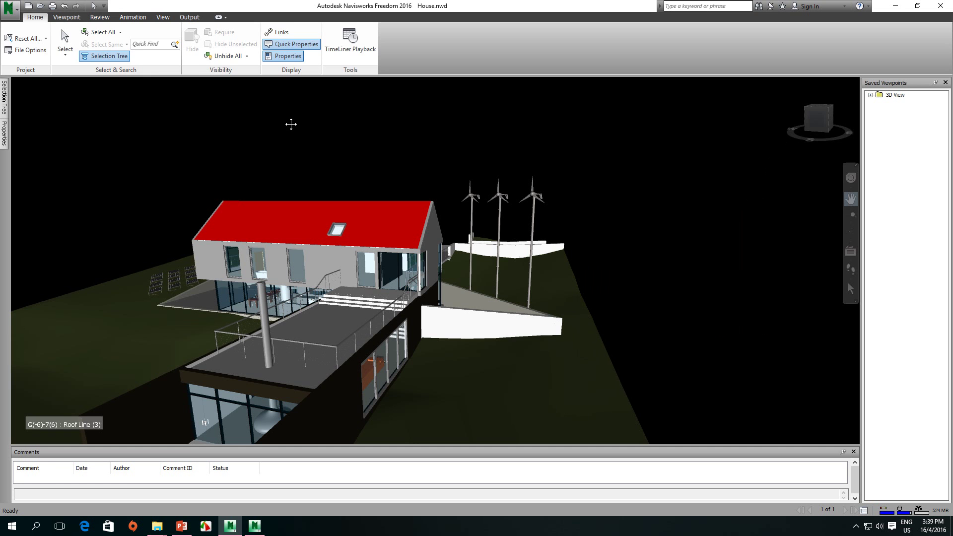
Set the house model's render mode to Full Render
click(68, 17)
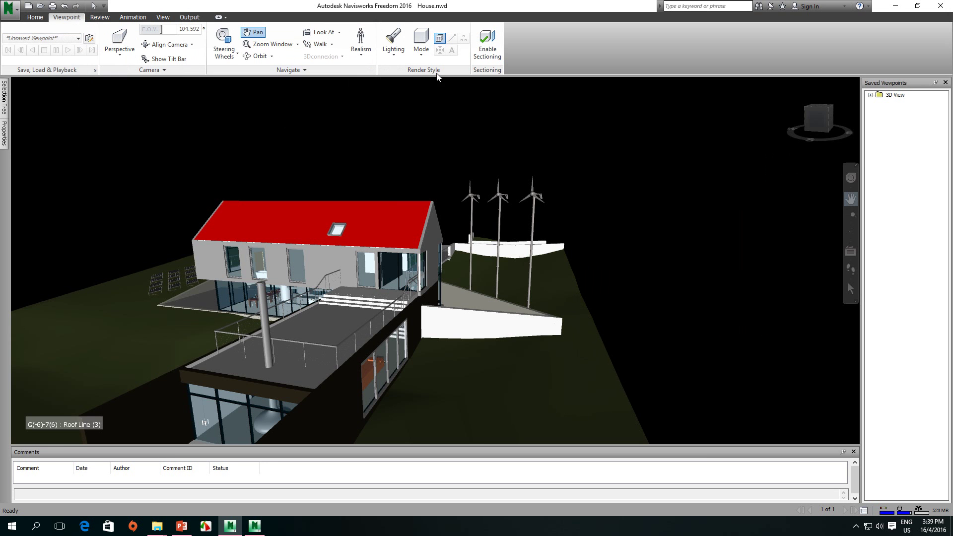
shift+middle_drag(375, 250, 411, 191)
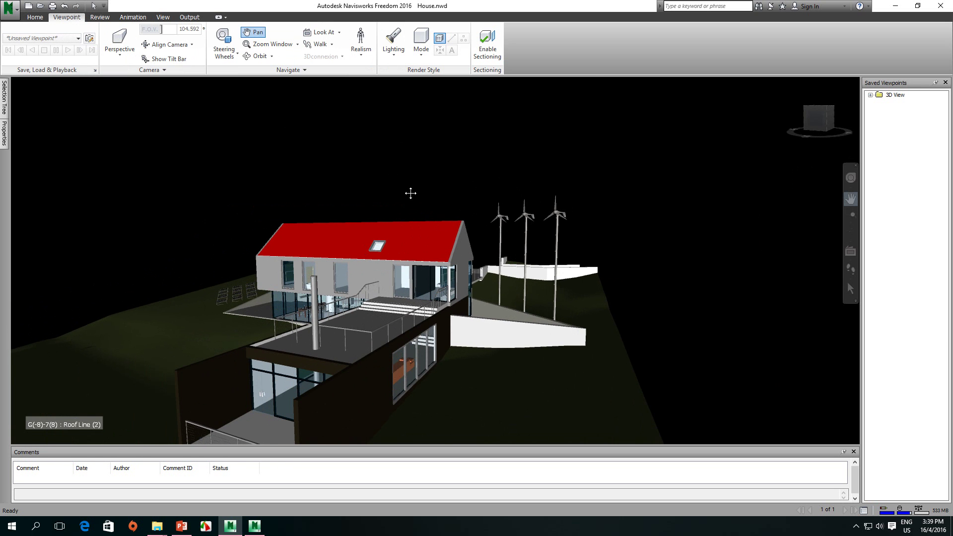
click(421, 56)
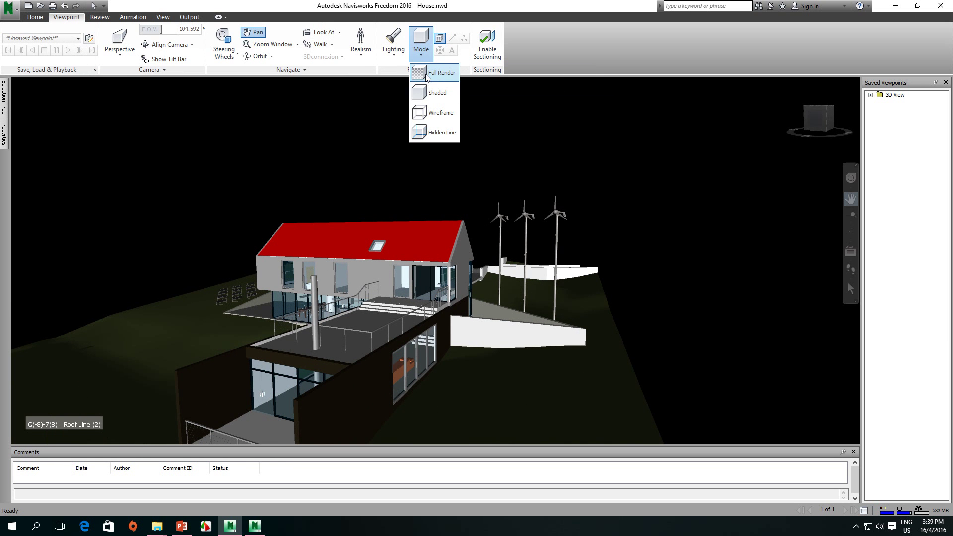
click(426, 75)
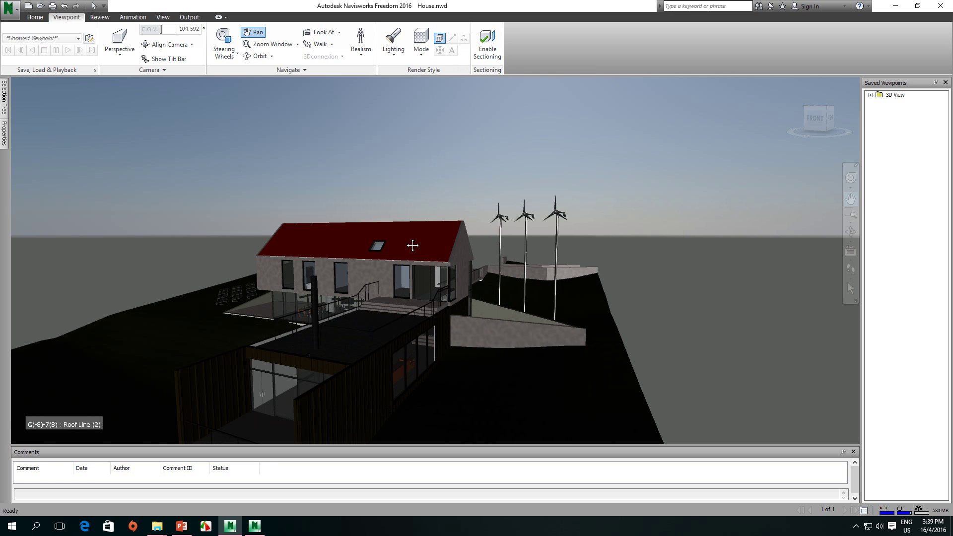
Set the house model's render mode to Shaded
click(421, 56)
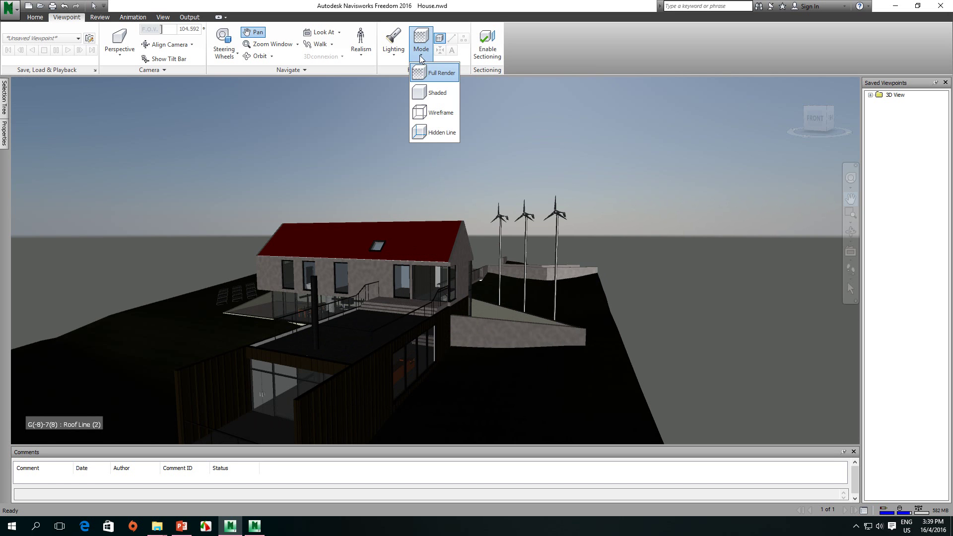
click(425, 93)
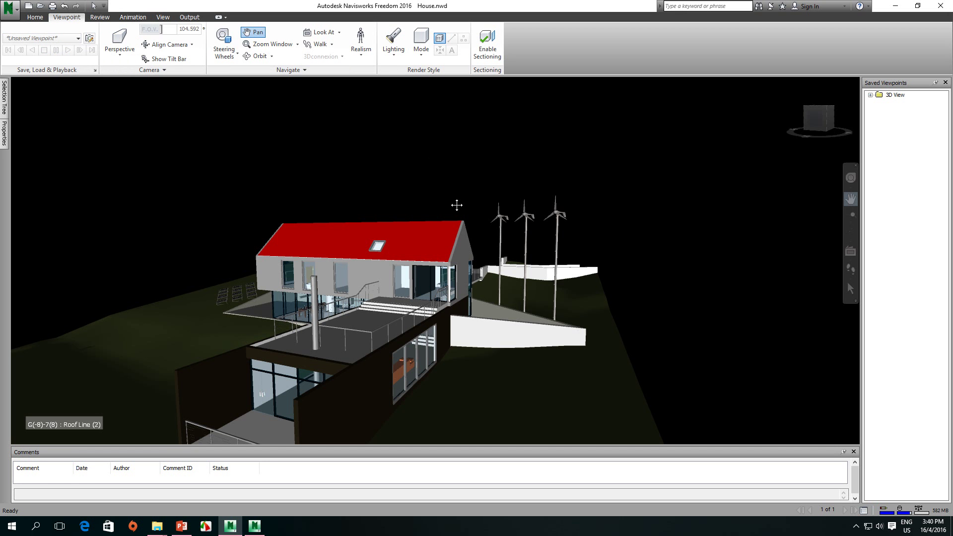
drag(478, 314, 430, 231)
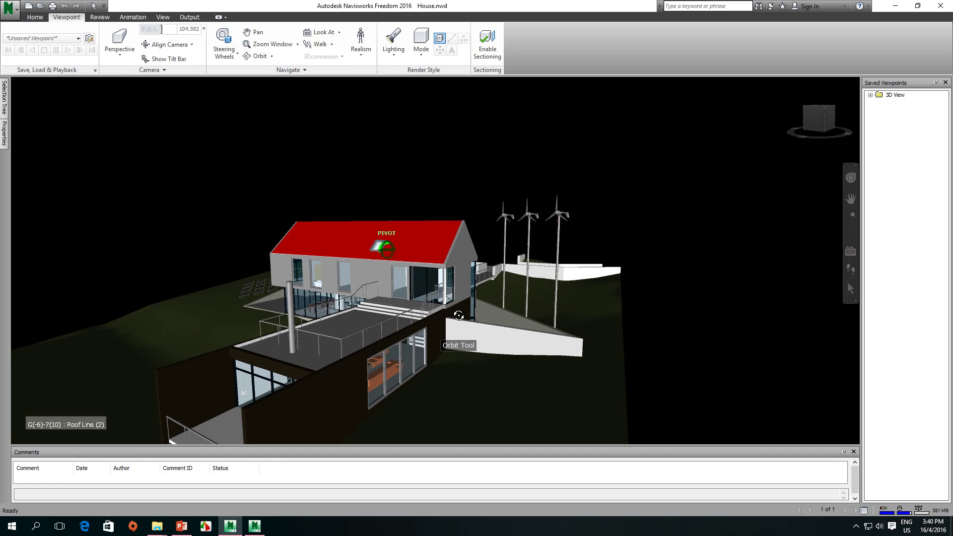
Preview the house model with No Lights, and return the lighting to Head Light
click(395, 58)
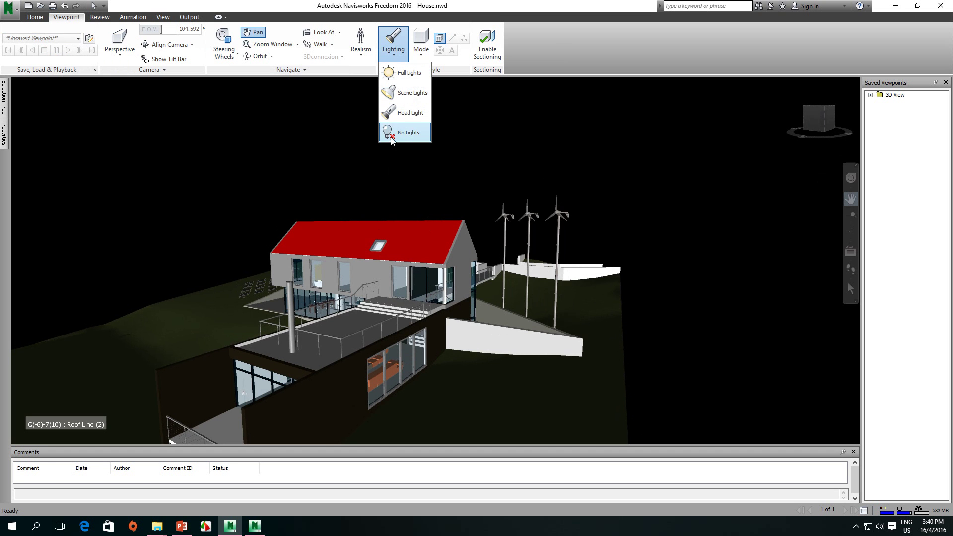
click(411, 134)
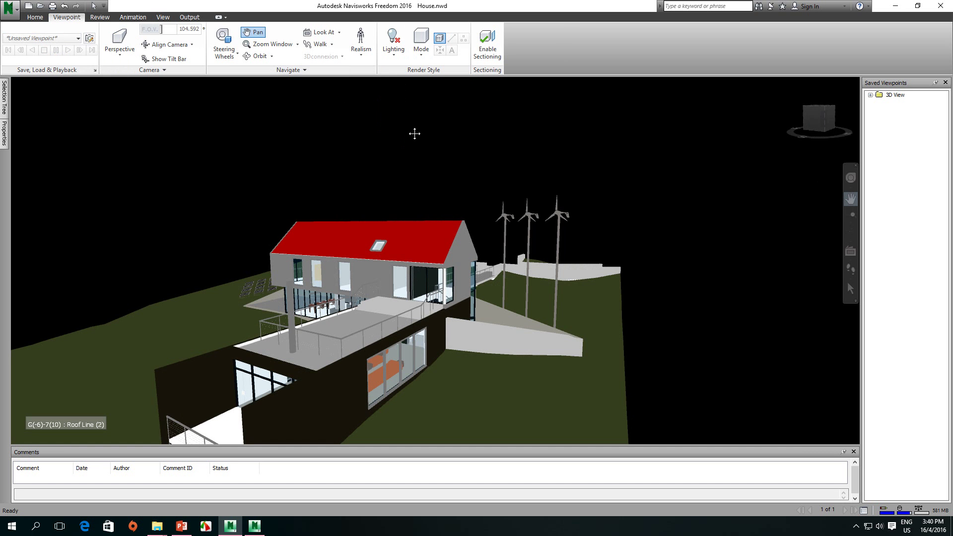
click(394, 52)
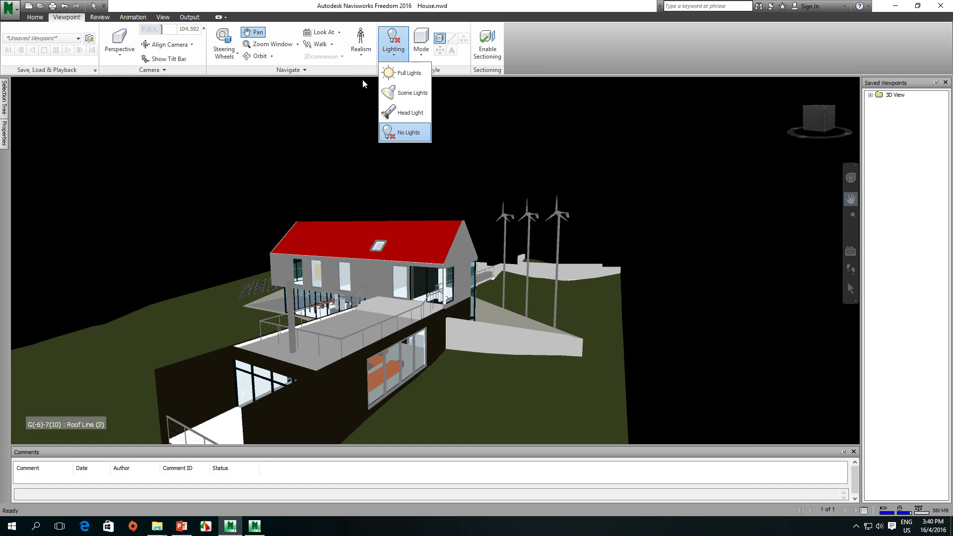
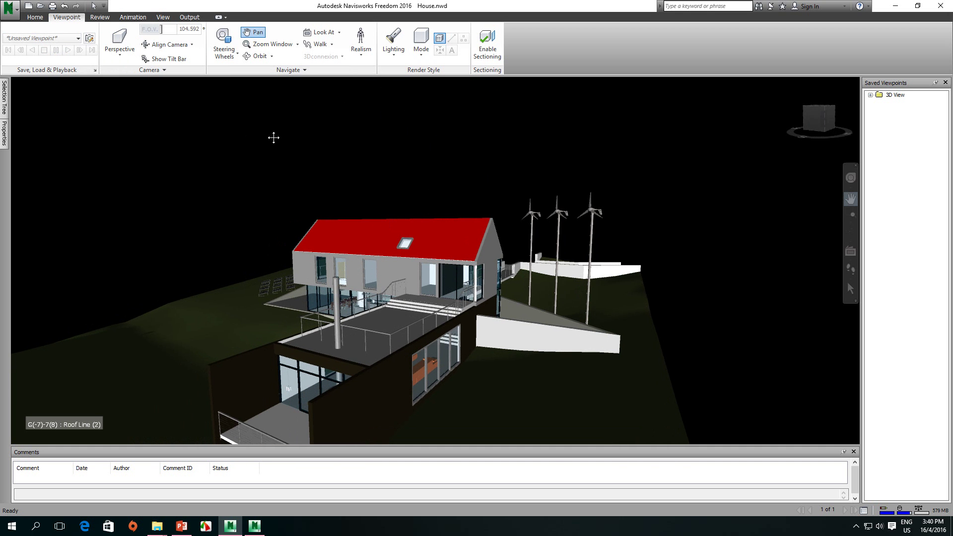
Try a higher ambient level and a lower headlight level in the file options' headlight settings, and discard the changes
click(35, 17)
click(29, 51)
drag(462, 155, 101, 130)
click(112, 139)
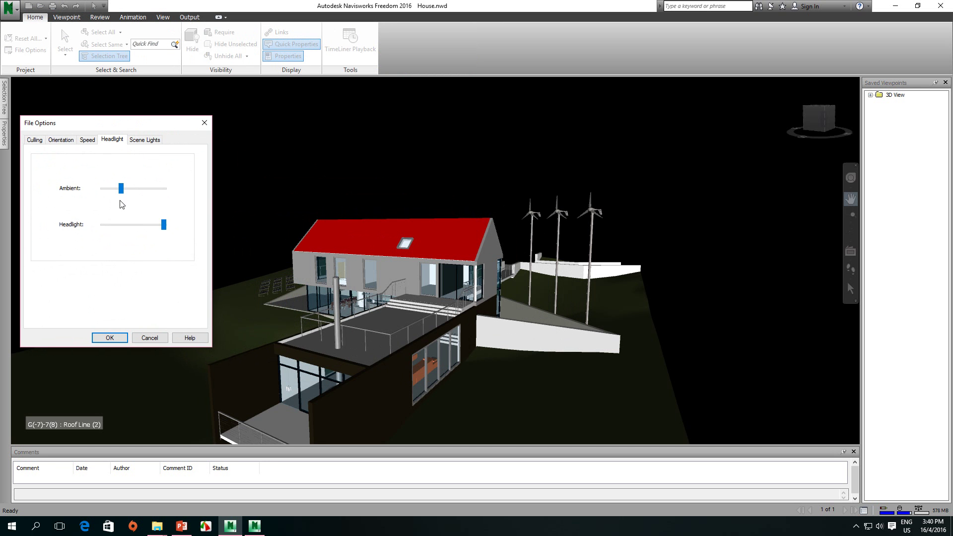
drag(122, 189, 146, 192)
mouse_move(160, 228)
mouse_down()
mouse_move(116, 227)
mouse_move(148, 226)
mouse_up()
click(146, 192)
mouse_move(145, 191)
mouse_down()
mouse_move(106, 191)
mouse_move(137, 193)
mouse_move(120, 193)
mouse_move(132, 198)
mouse_up()
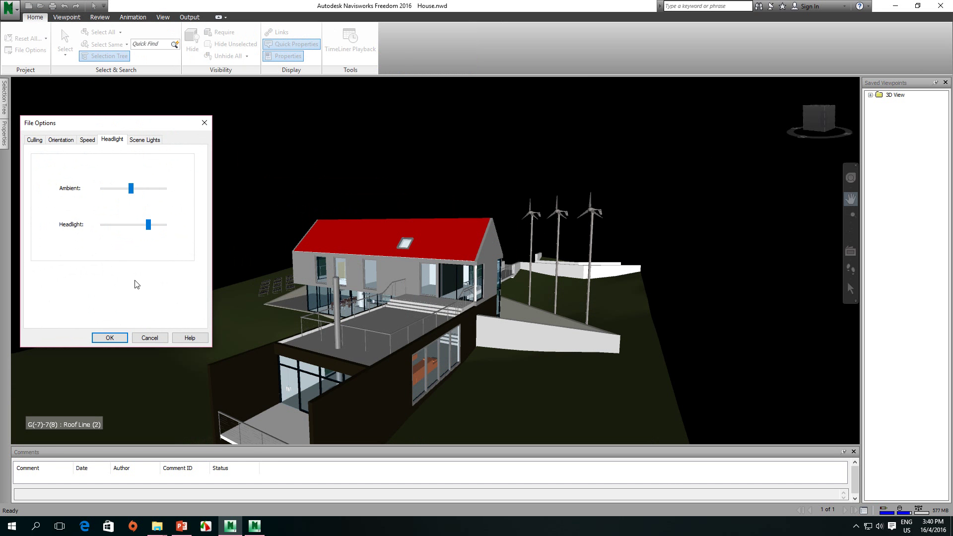
click(154, 338)
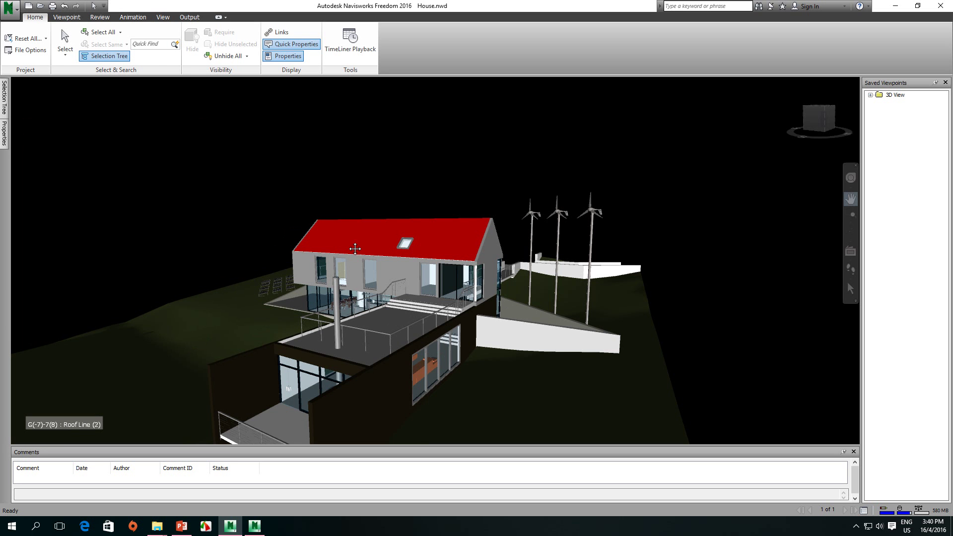
Set the house model's lighting to Scene Lights
click(66, 17)
click(420, 45)
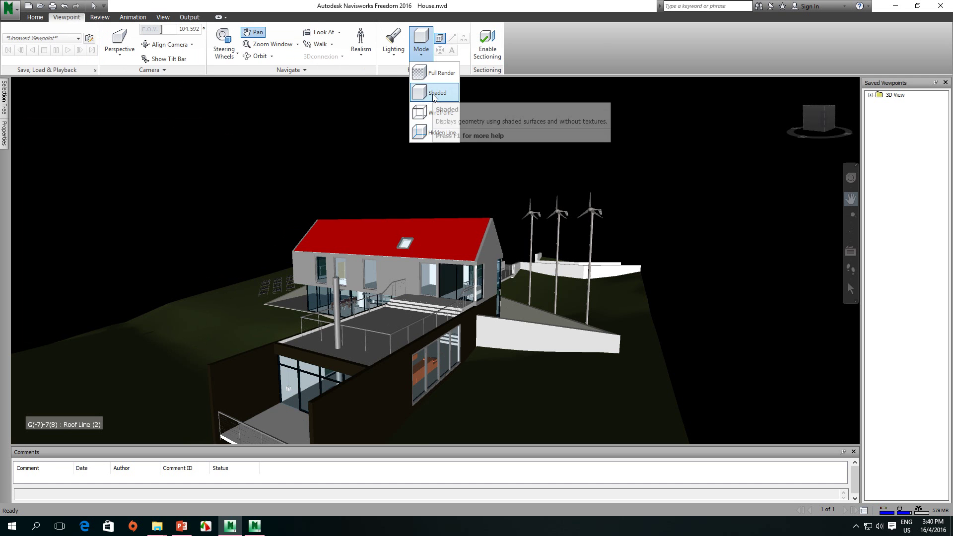
click(393, 49)
click(393, 49)
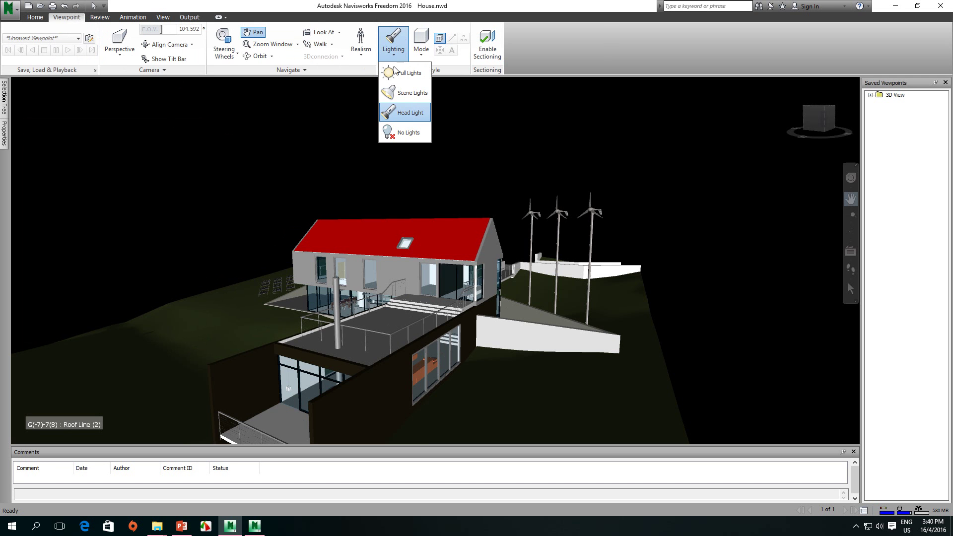
click(401, 93)
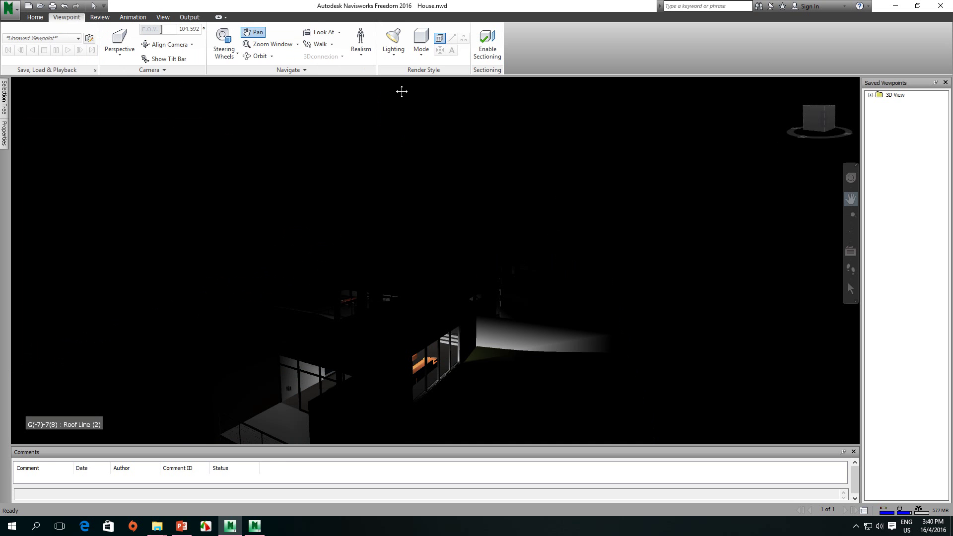
Switch the render mode to Full Render and inspect the scene lights around the house
click(421, 44)
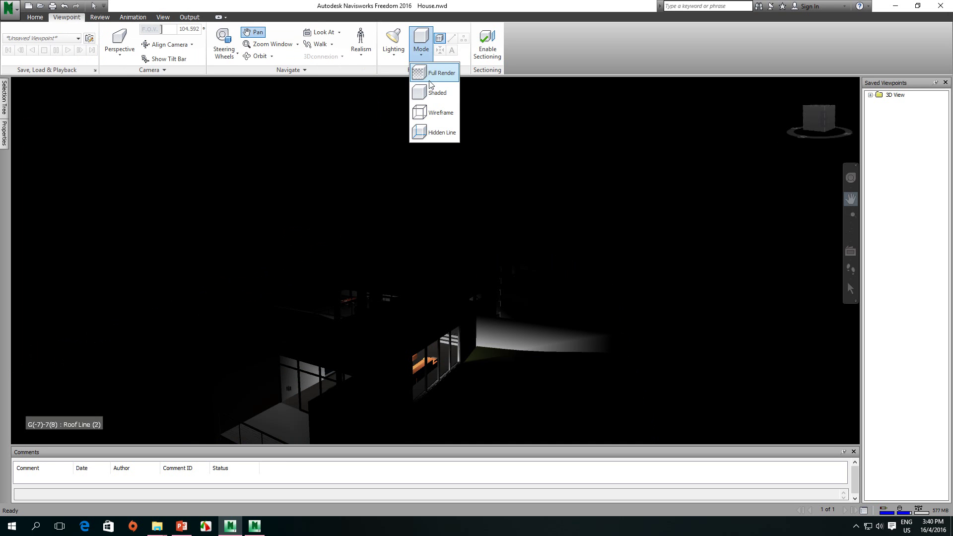
click(434, 79)
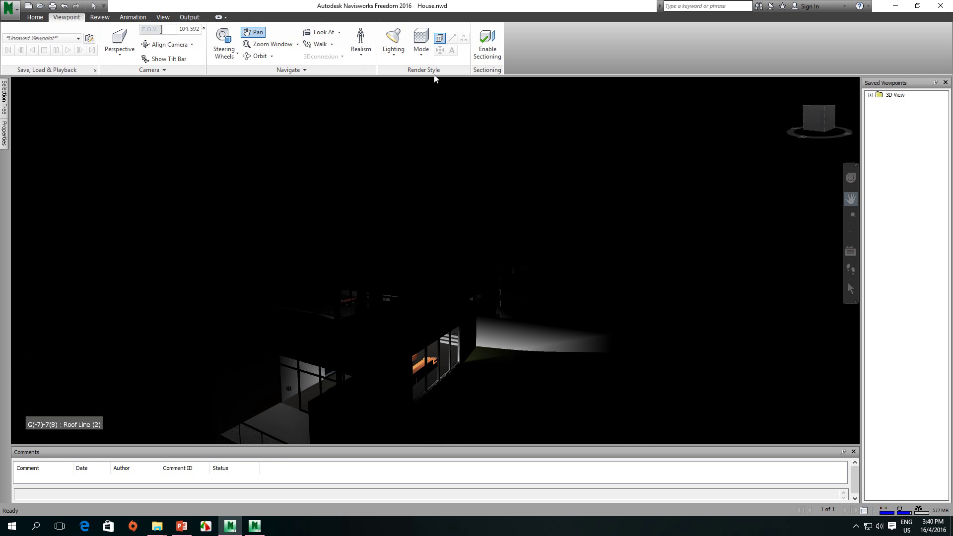
click(393, 55)
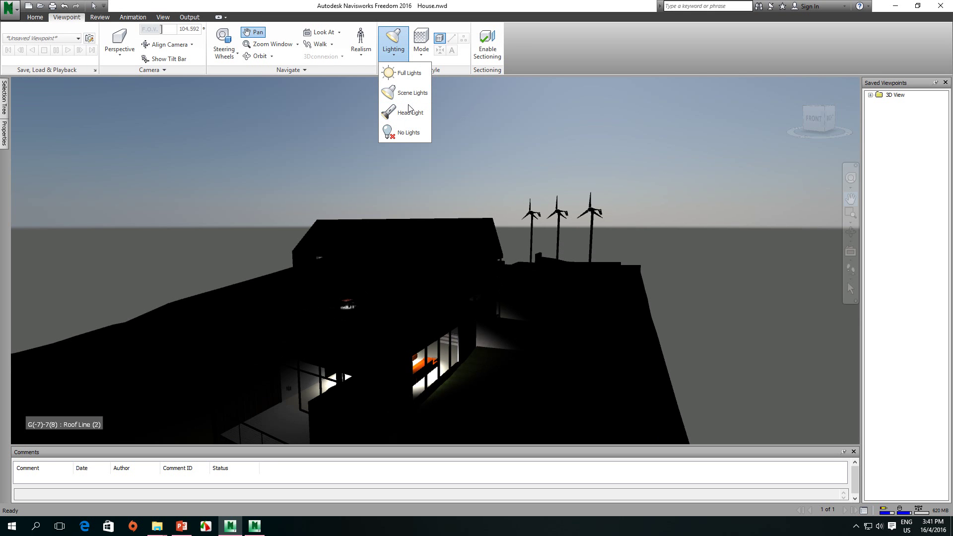
click(468, 108)
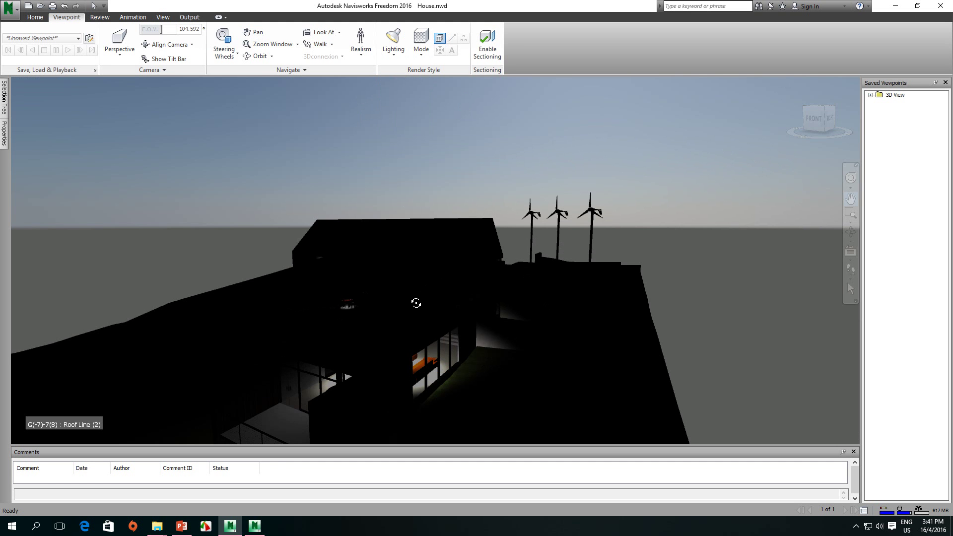
shift+middle_drag(417, 302, 432, 319)
scroll(447, 329, up, 5)
scroll(404, 330, down, 2)
middle_drag(387, 331, 525, 323)
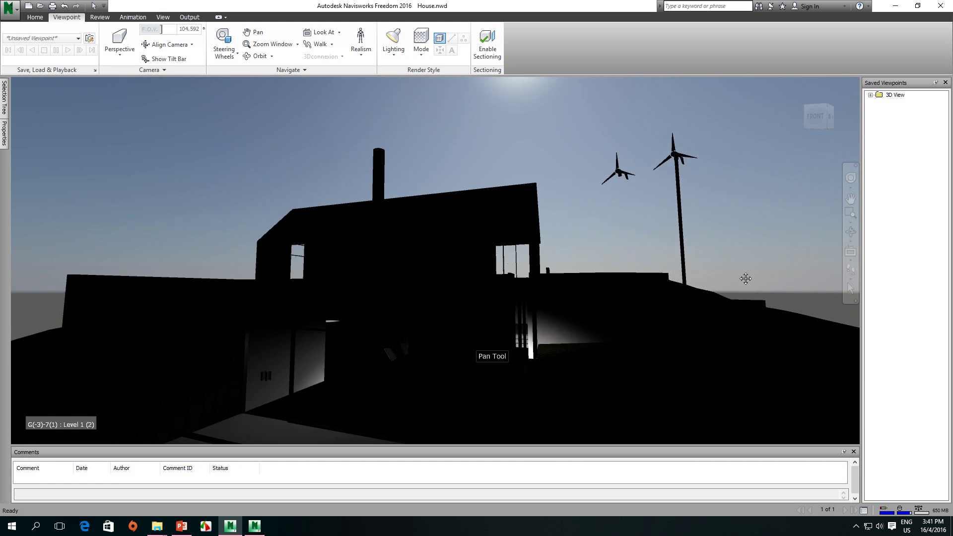
Examine the Kitchen, From Yard, Living Room, Approach, Section Perspective and Solar Analysis saved viewpoints under 3D View
click(871, 96)
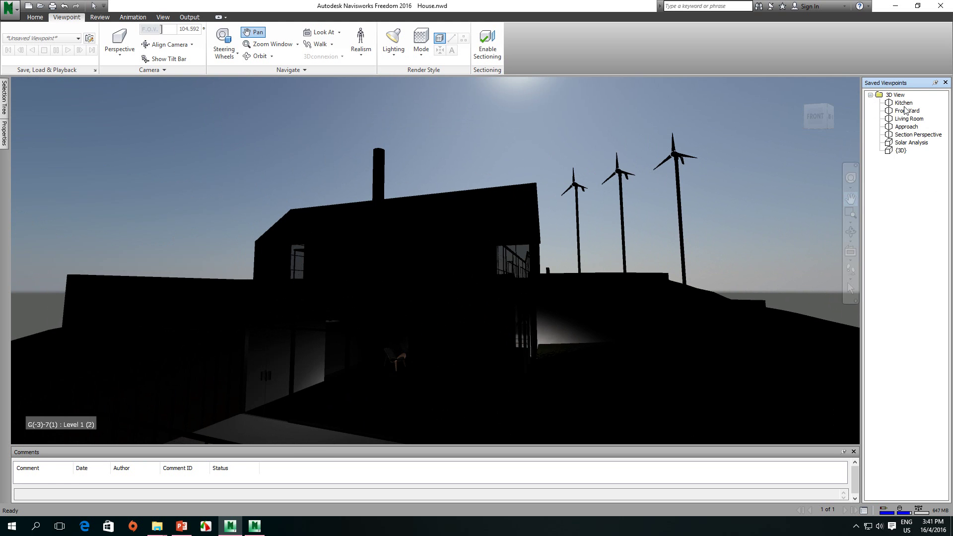
click(904, 102)
middle_drag(526, 277, 564, 298)
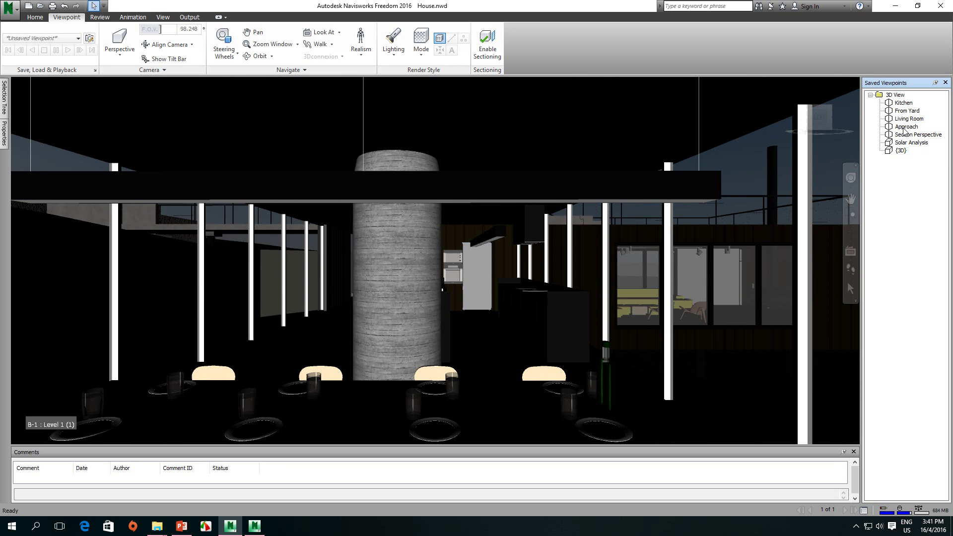
click(903, 111)
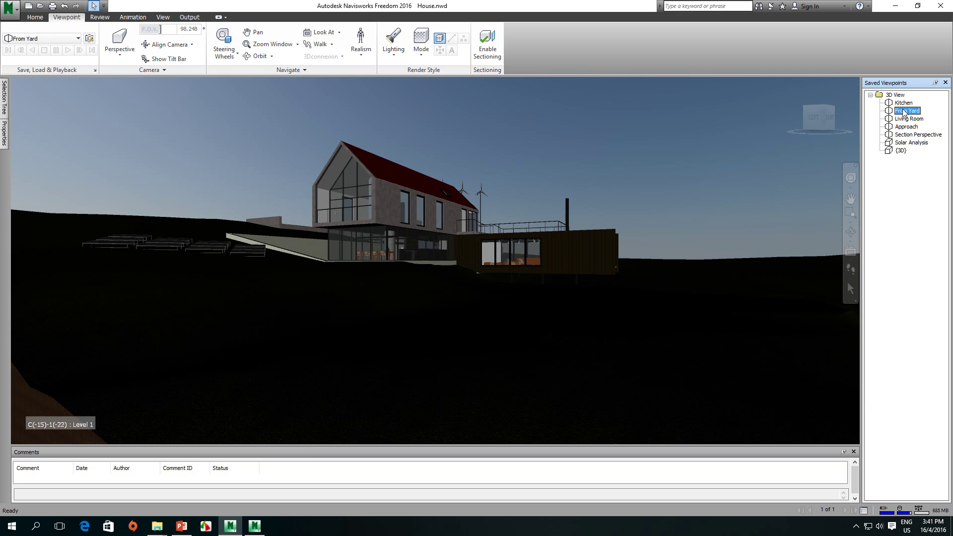
click(903, 120)
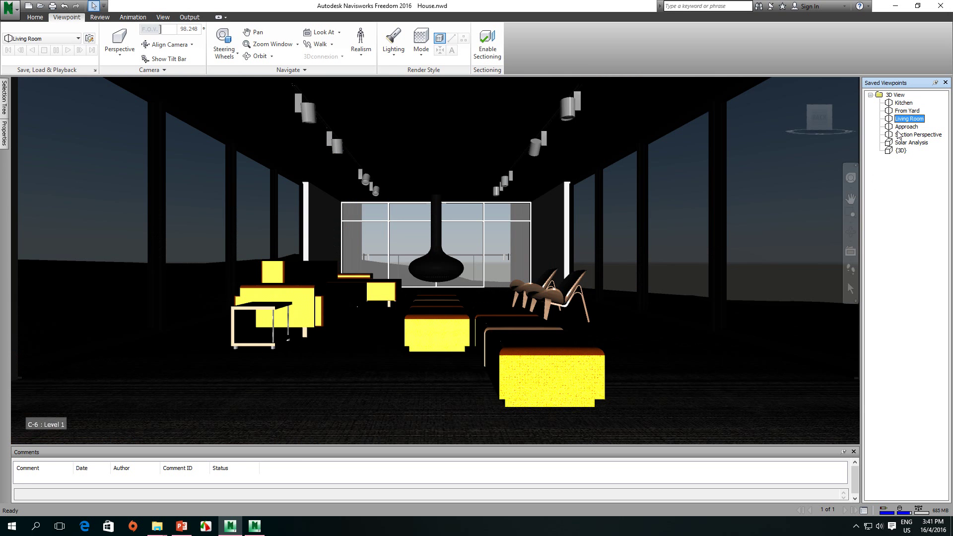
click(907, 126)
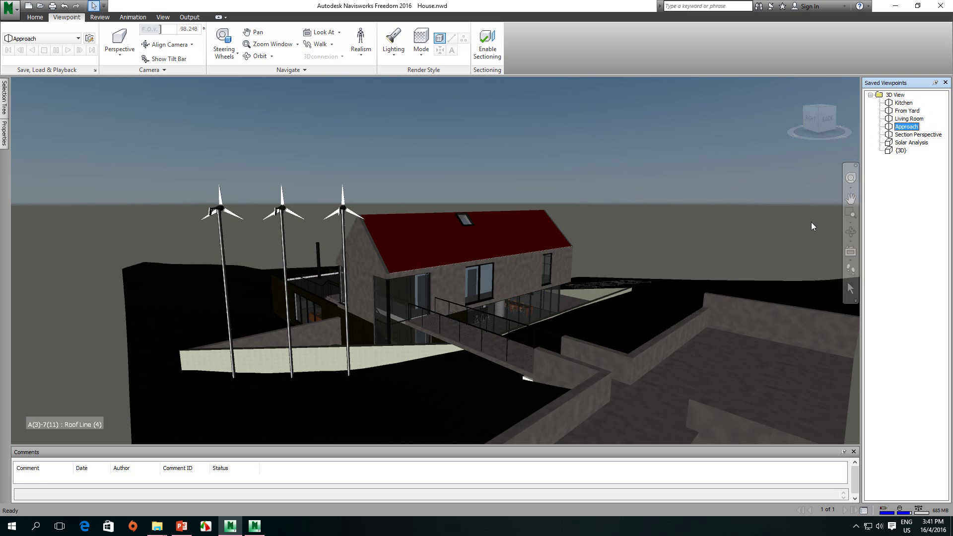
click(904, 135)
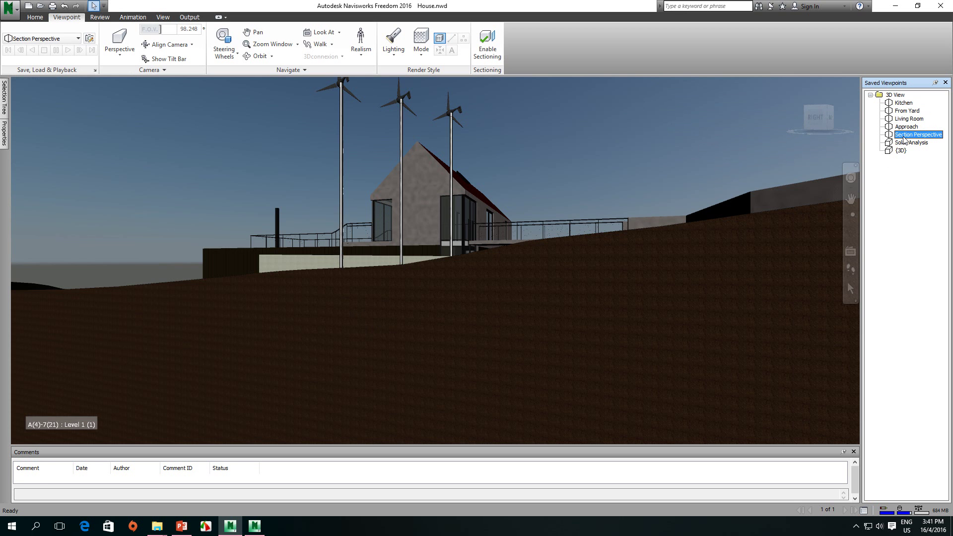
click(909, 143)
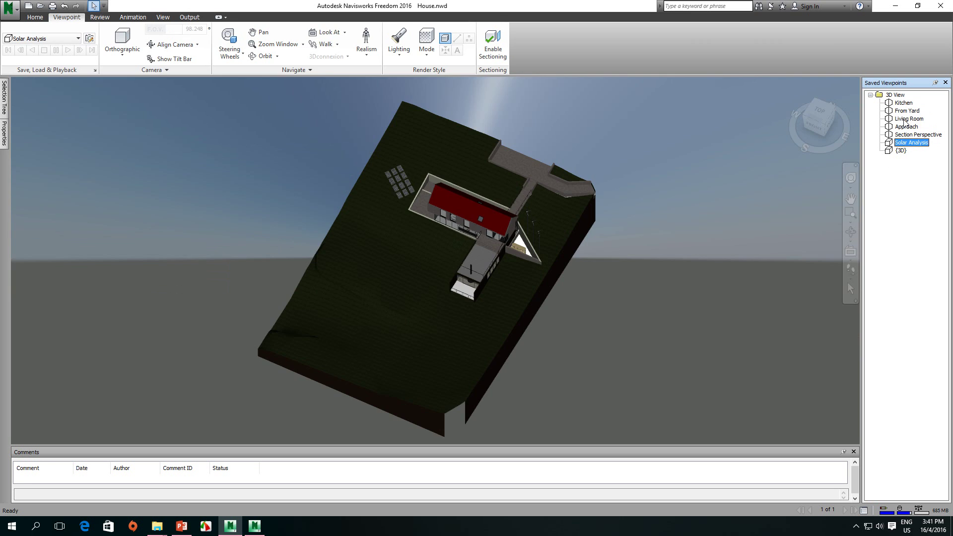
Recall the Living Room viewpoint and set its lighting to Scene Lights
click(906, 119)
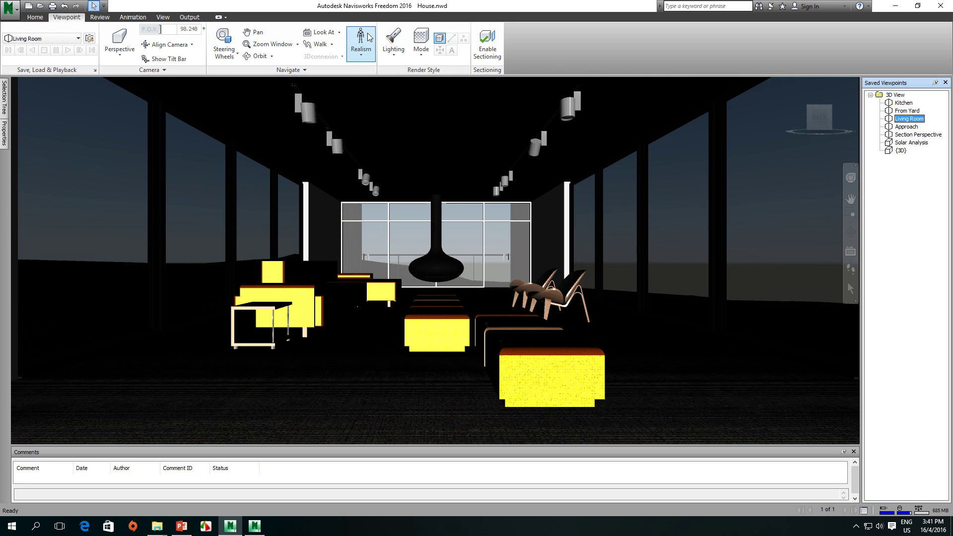
click(393, 58)
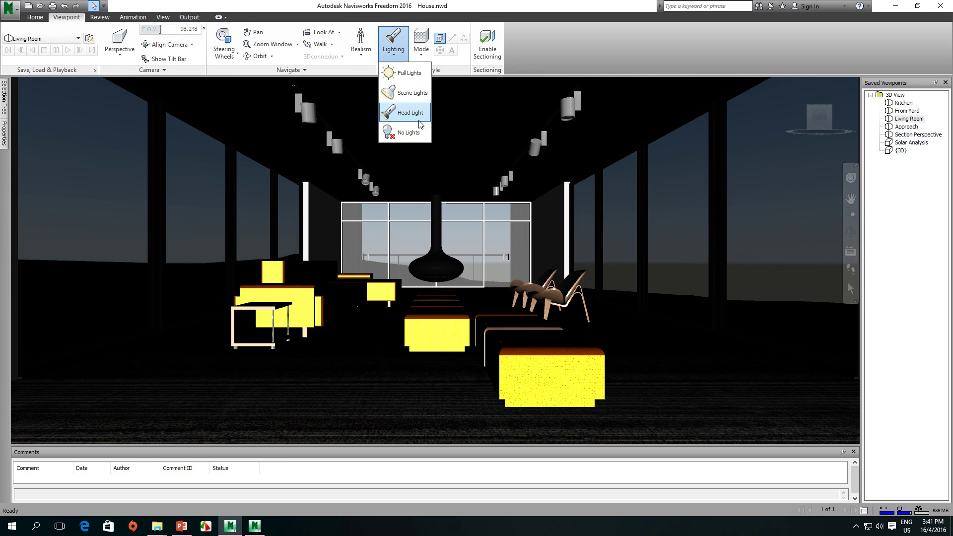
click(411, 93)
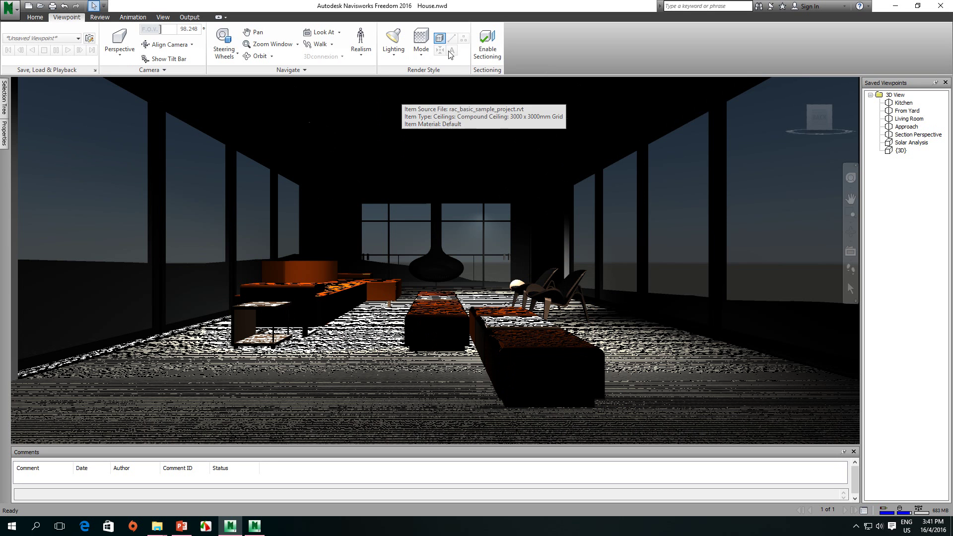
Compare the living room in Shaded and Full Render modes, leaving it in Shaded
click(421, 54)
click(428, 93)
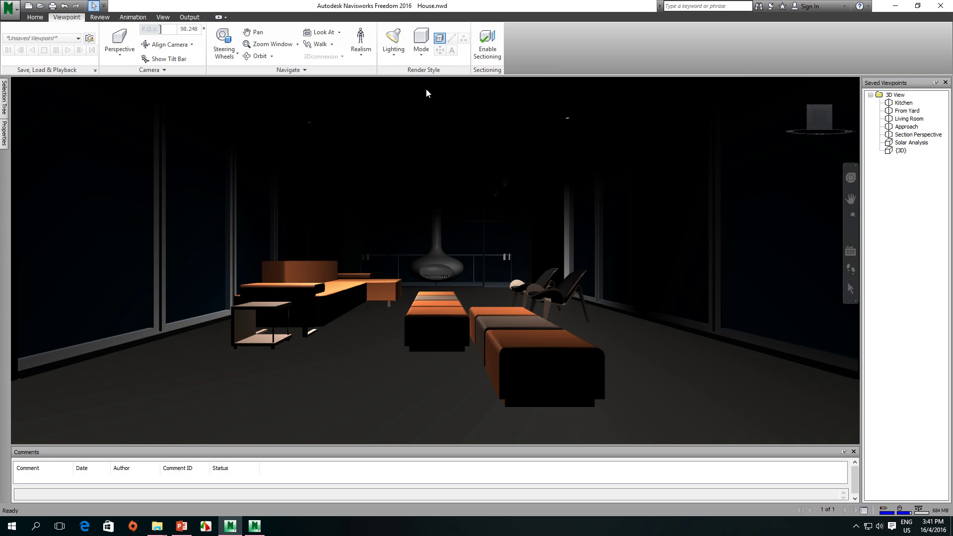
click(421, 53)
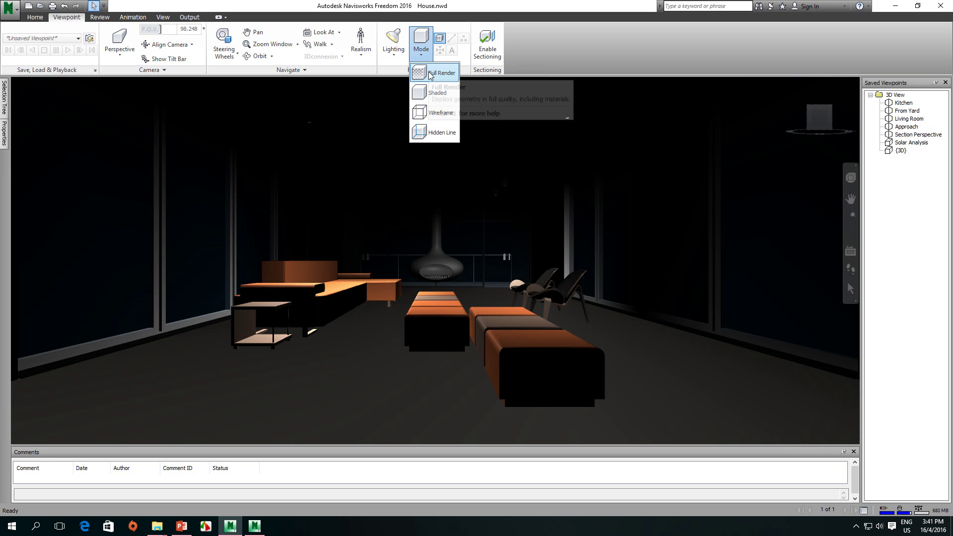
click(430, 74)
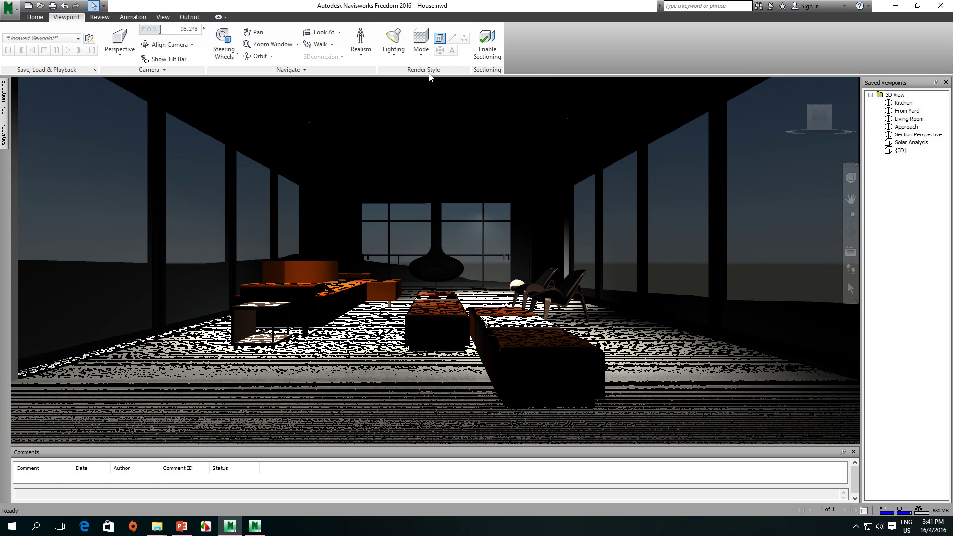
click(421, 52)
click(428, 93)
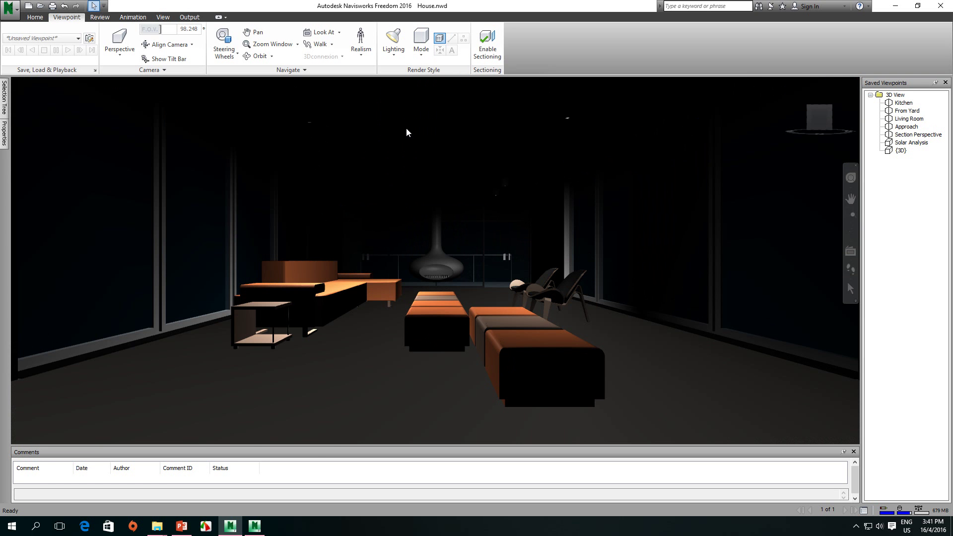
Raise the ambient level of the scene lights to about the middle of its range in the file options and apply it
click(34, 17)
click(29, 52)
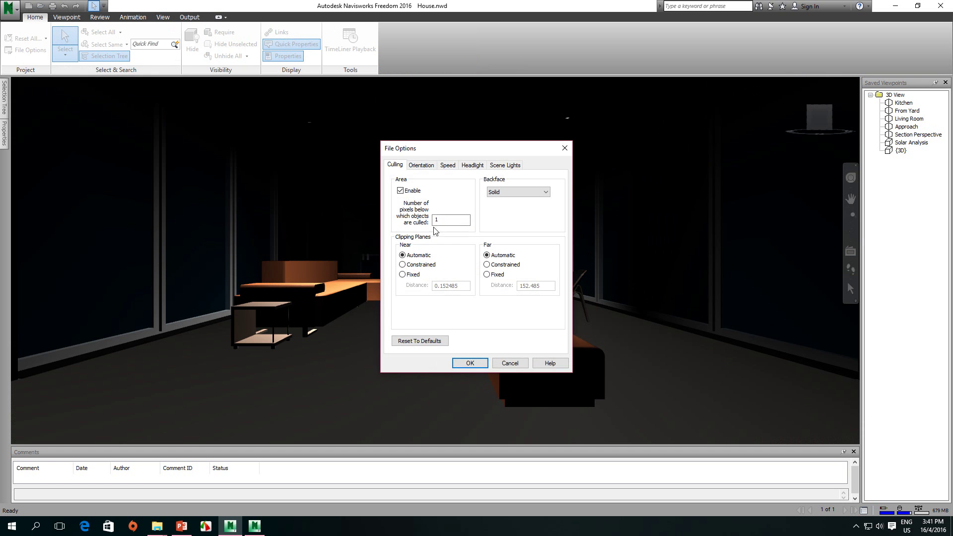
drag(468, 144, 212, 152)
click(243, 160)
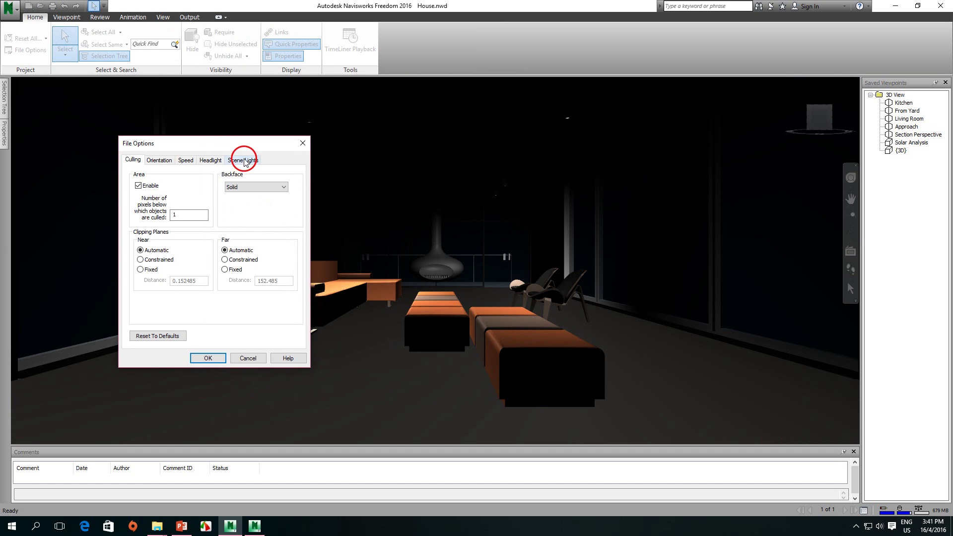
click(205, 211)
drag(207, 214, 235, 213)
click(225, 215)
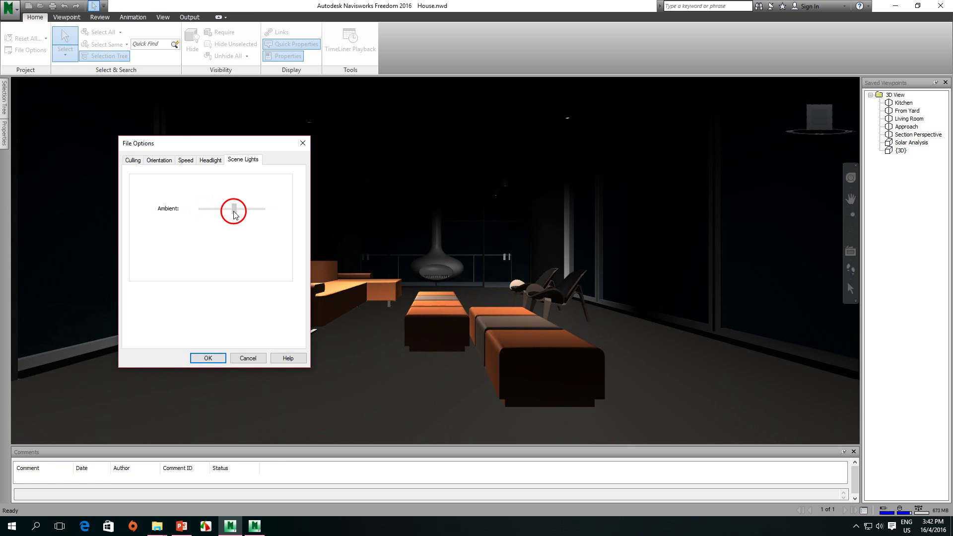
click(208, 358)
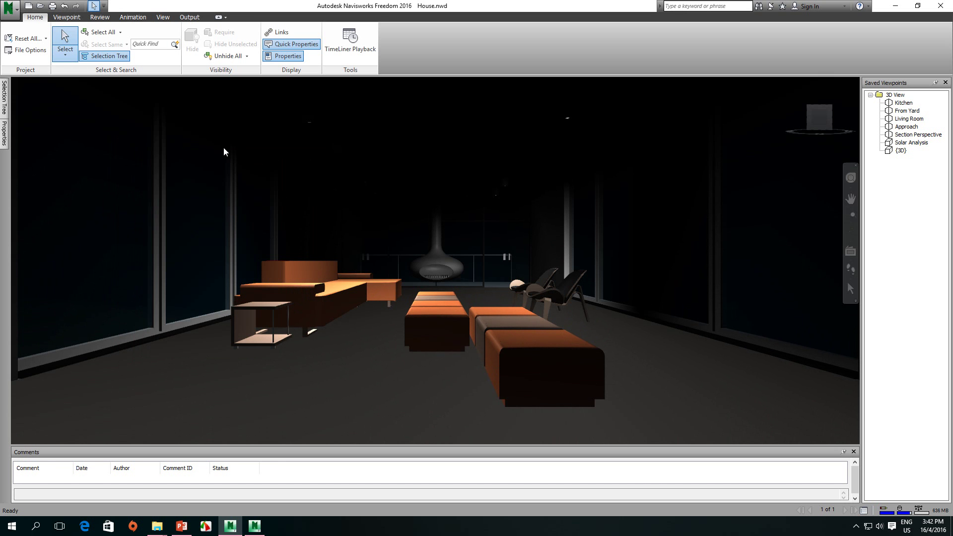
Set the living room view's render mode to Full Render
click(67, 17)
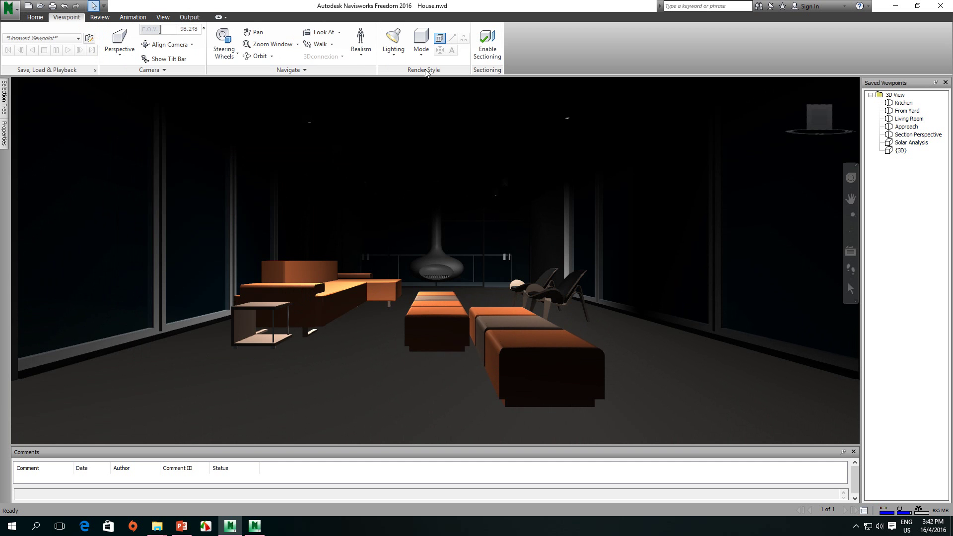
click(421, 49)
click(432, 73)
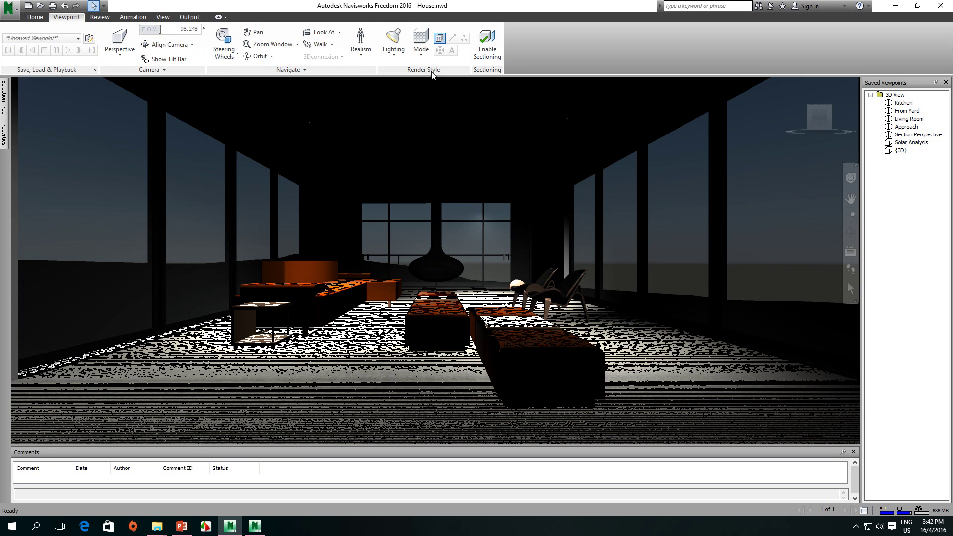
Raise the scene lights' ambient level to about three quarters of its range in the file options and apply it
click(35, 17)
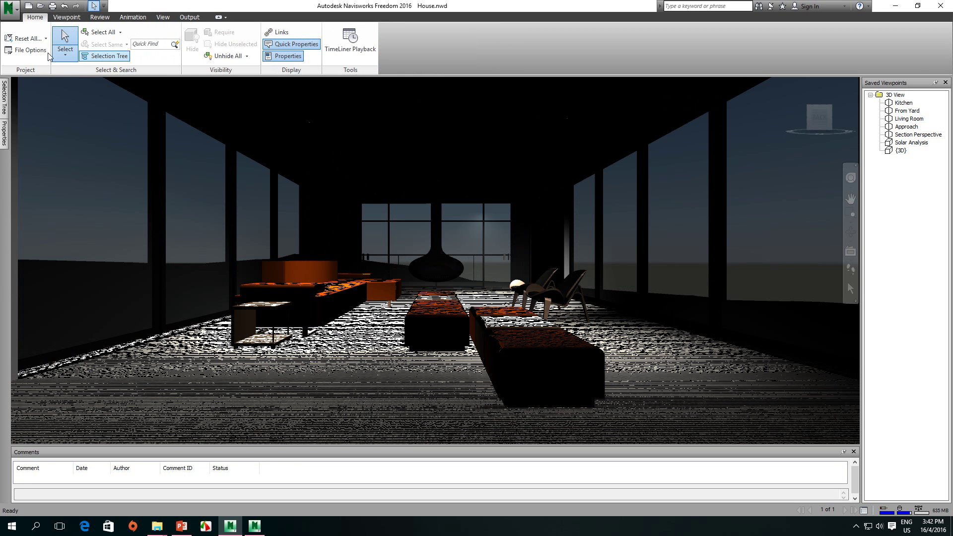
click(31, 50)
click(504, 164)
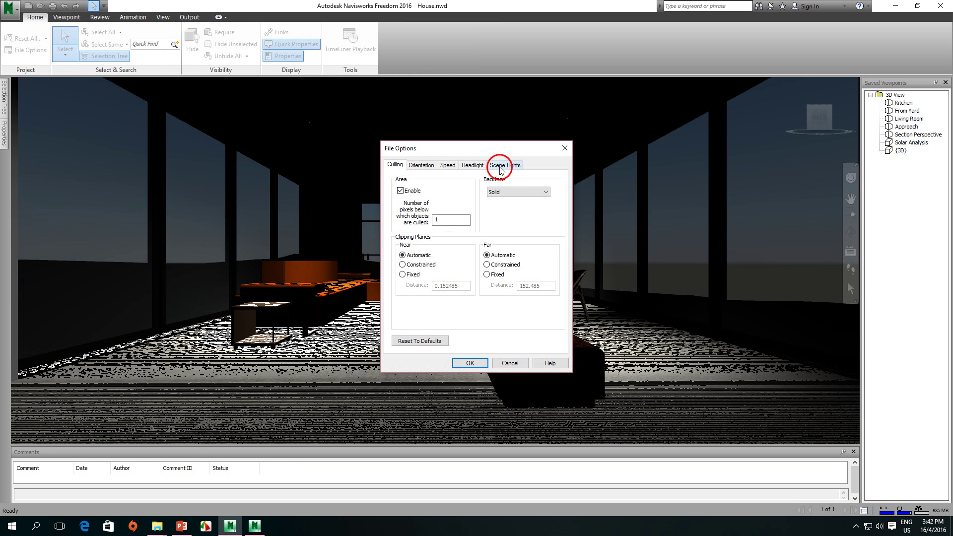
mouse_move(496, 214)
mouse_down()
mouse_move(519, 218)
mouse_move(510, 214)
mouse_up()
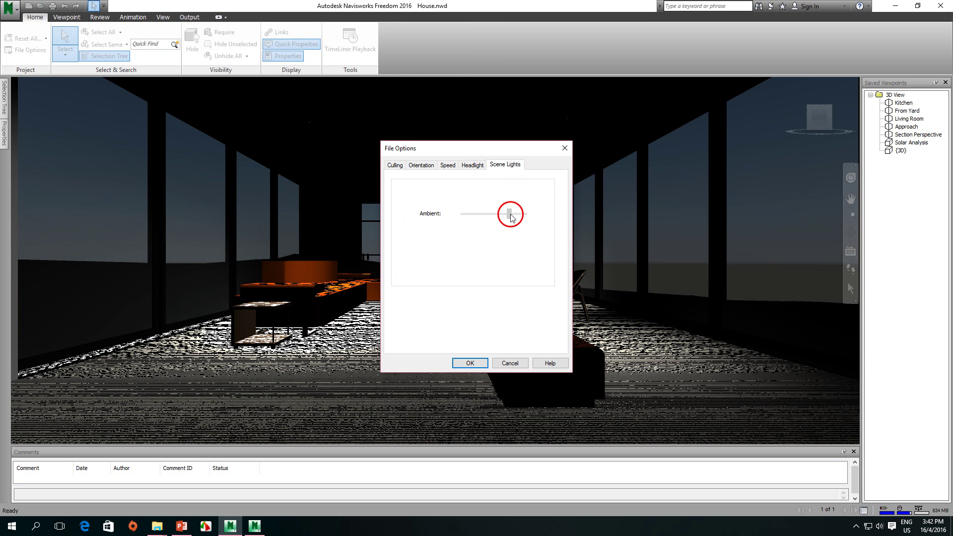
click(474, 363)
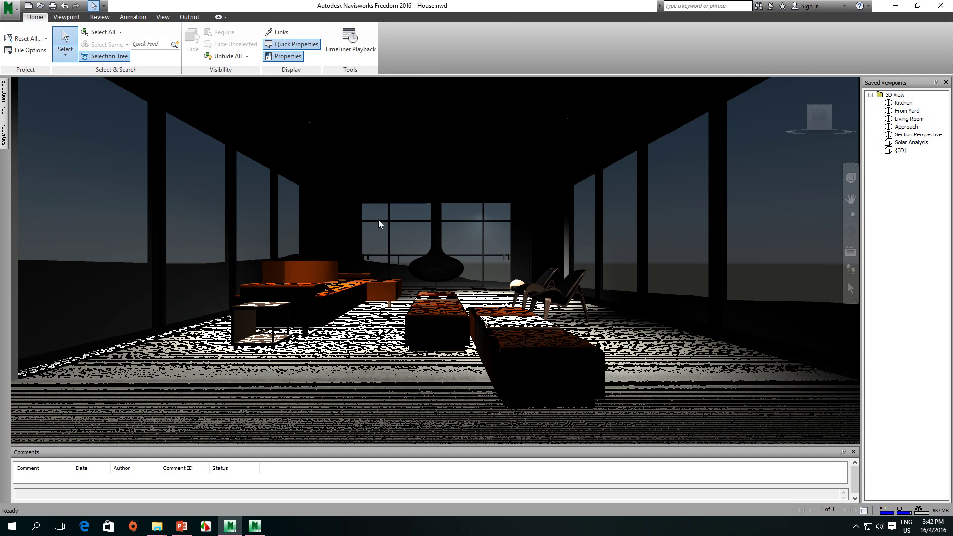
Switch the living room view's lighting to Full Lights and check the render mode choices, keeping Full Render
click(66, 18)
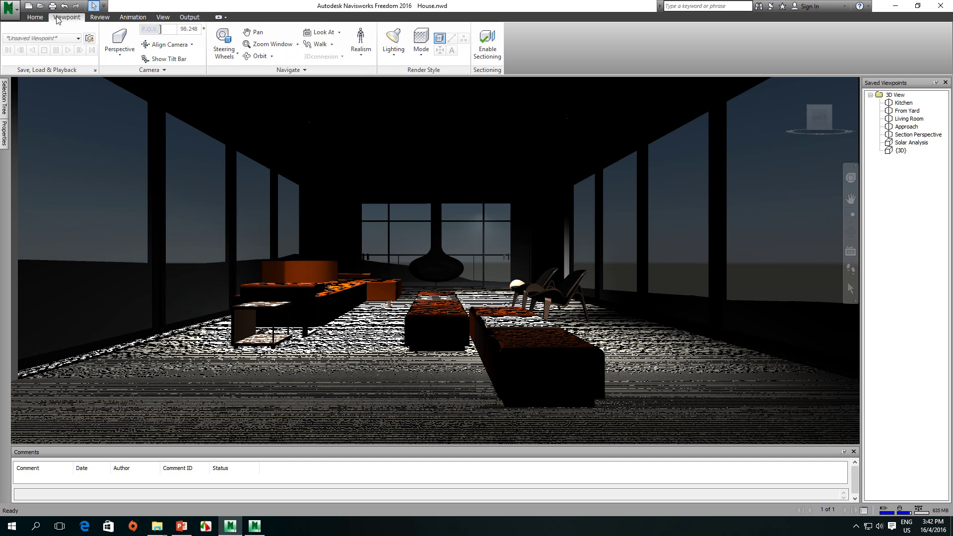
click(393, 54)
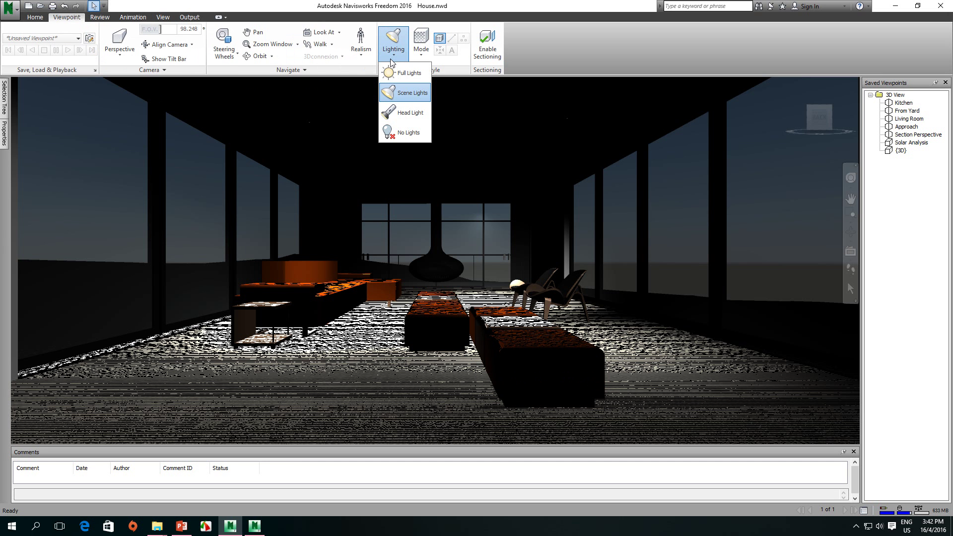
click(405, 75)
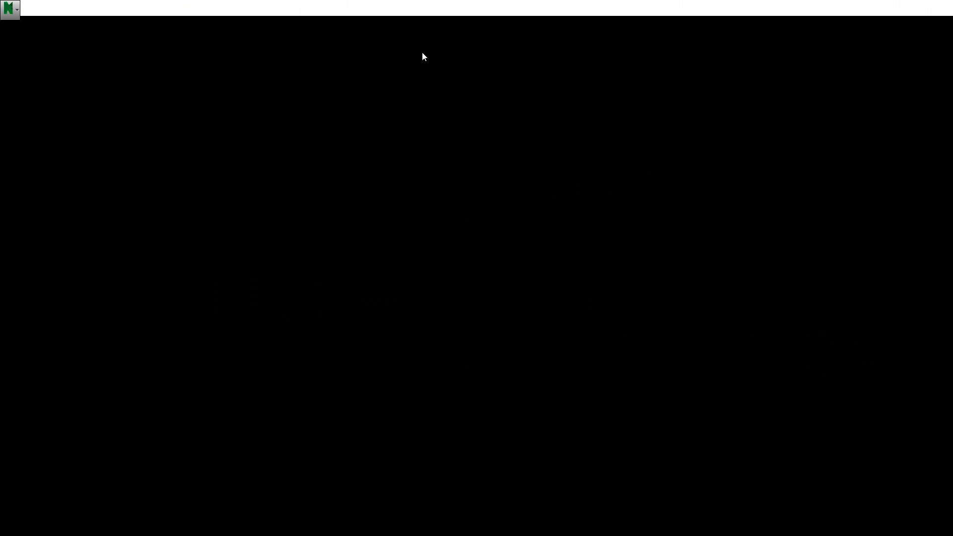
click(422, 50)
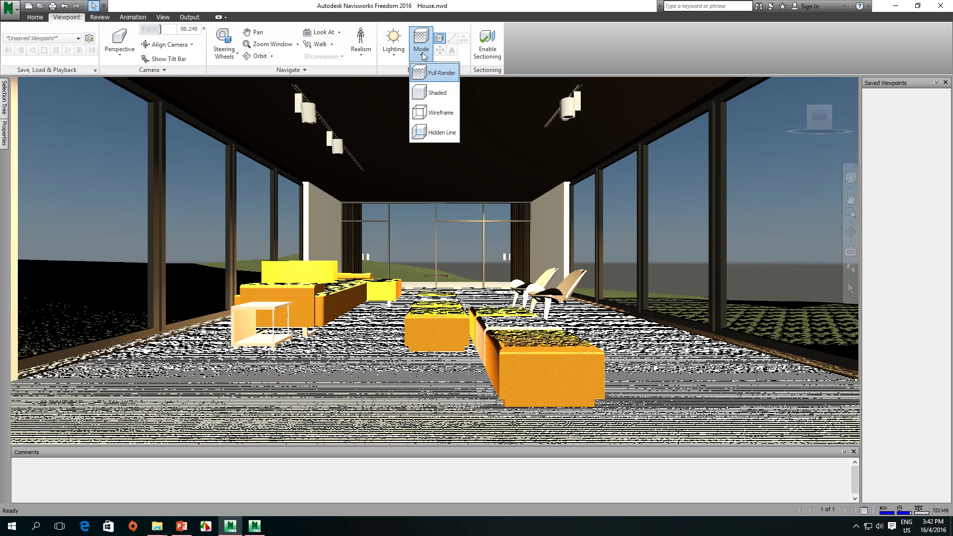
click(534, 50)
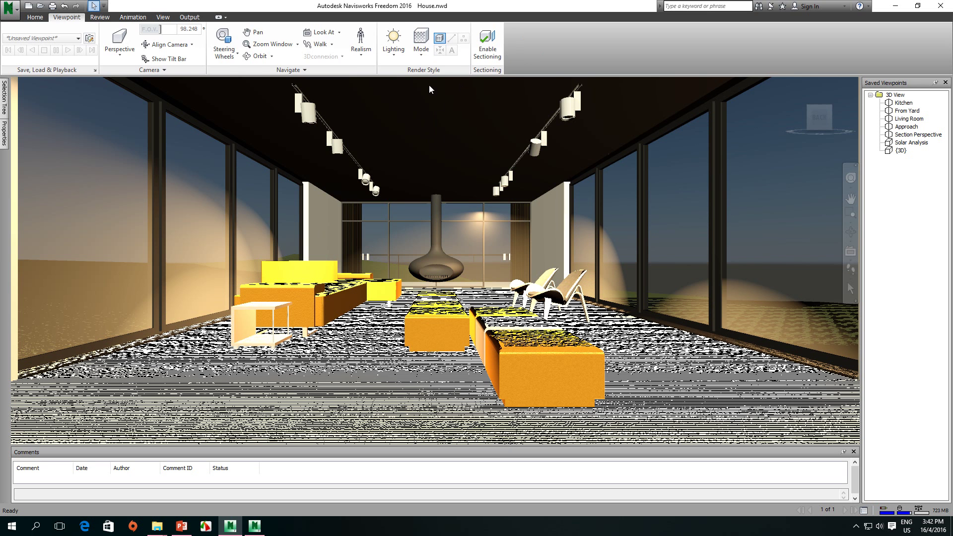
Lower the scene lights' ambient level to about 40 percent of its range in the file options and apply it
click(35, 17)
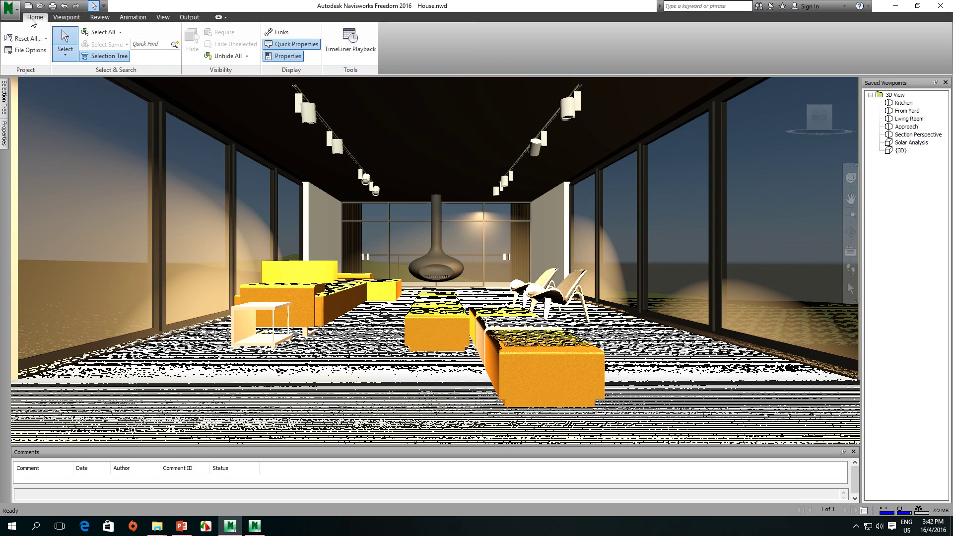
click(29, 49)
drag(451, 149, 256, 151)
click(310, 168)
drag(318, 222, 291, 217)
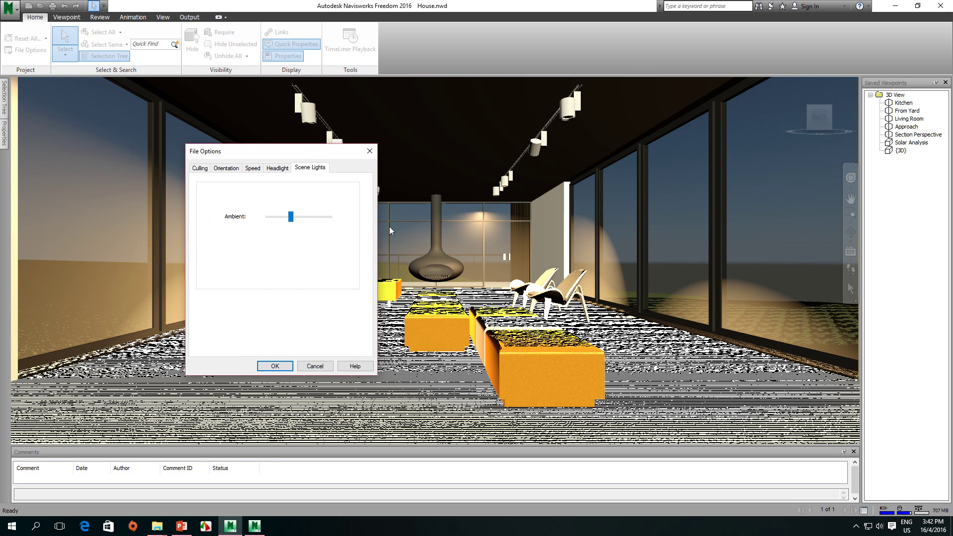
click(277, 364)
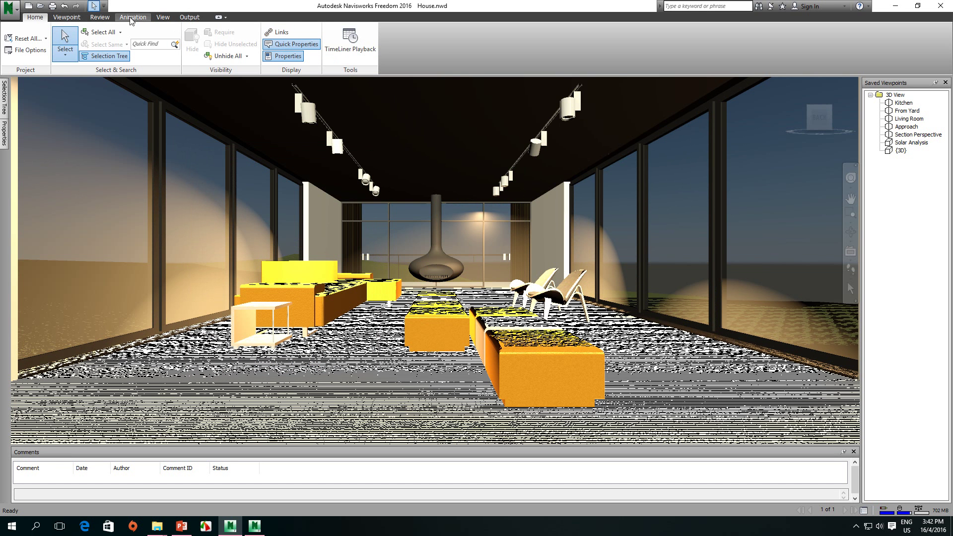
Set the living room view's lighting to Scene Lights and its render mode to Shaded
click(162, 18)
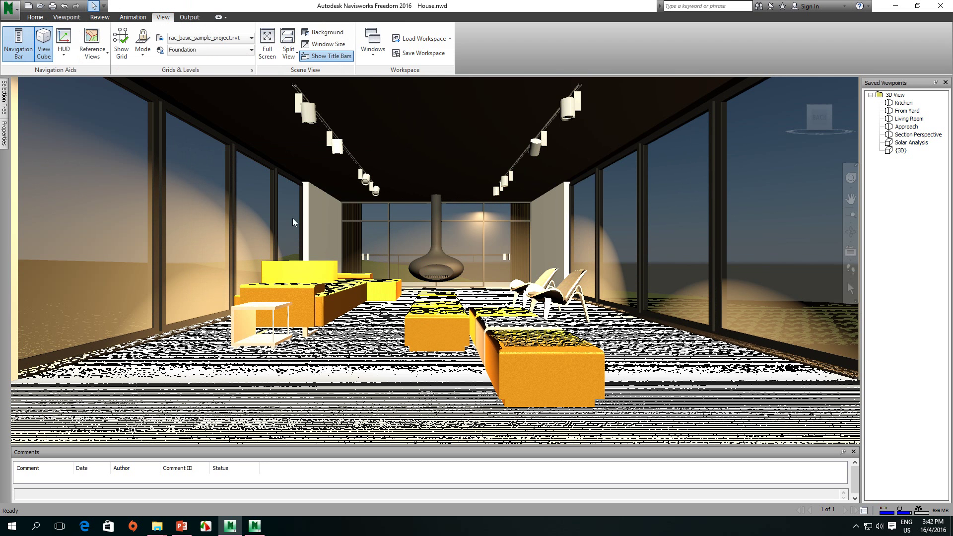
click(67, 17)
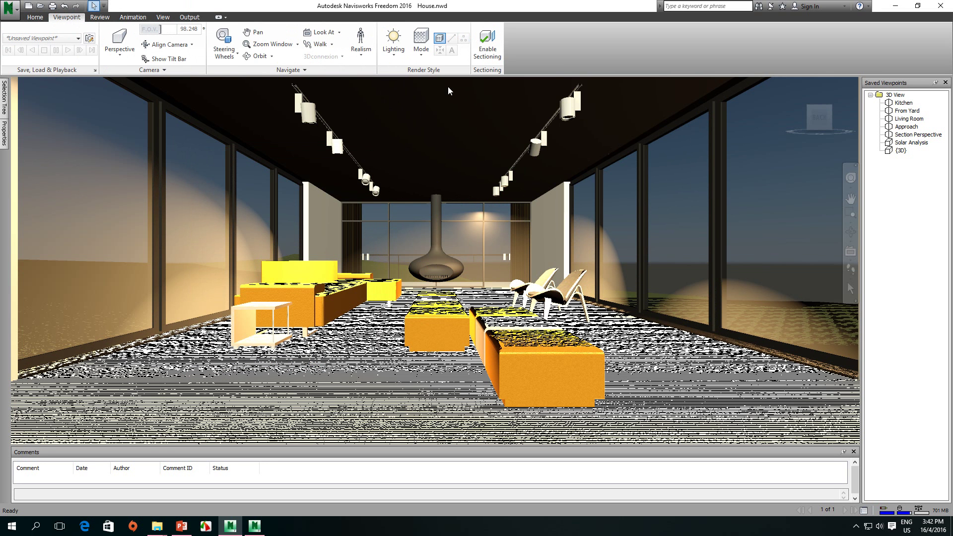
click(393, 50)
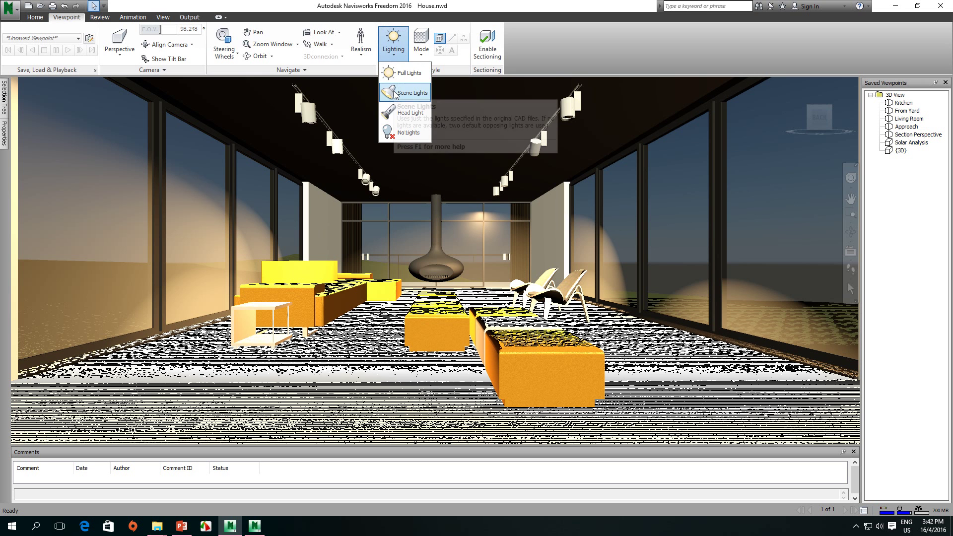
click(410, 94)
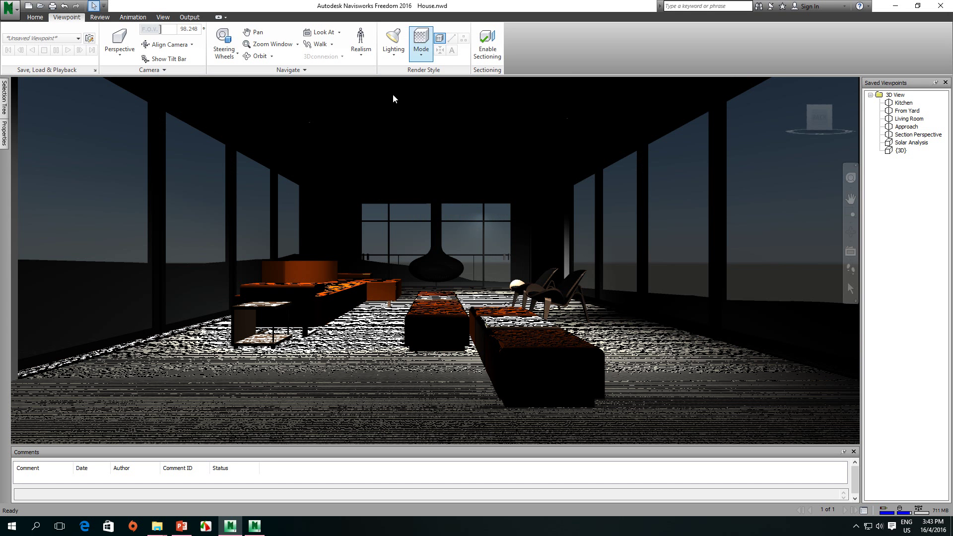
click(421, 53)
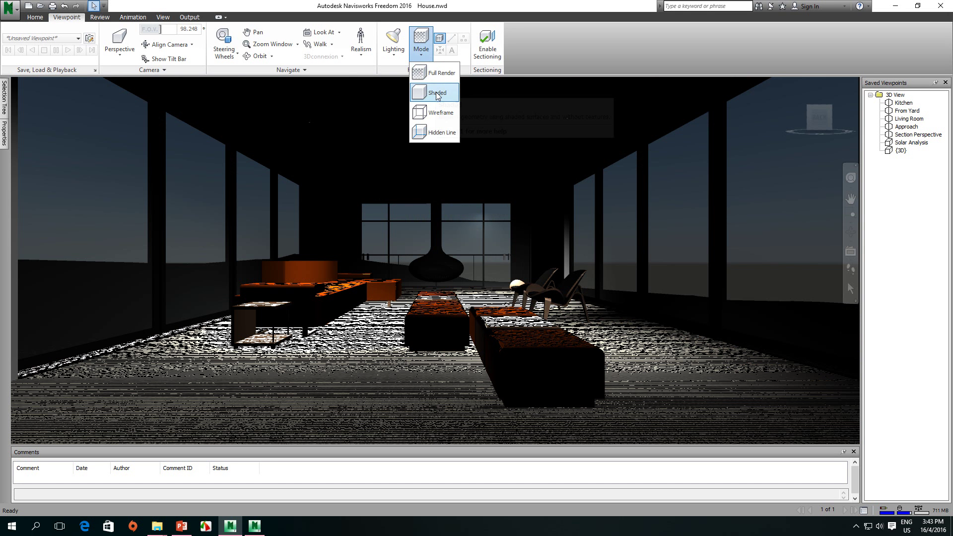
click(437, 95)
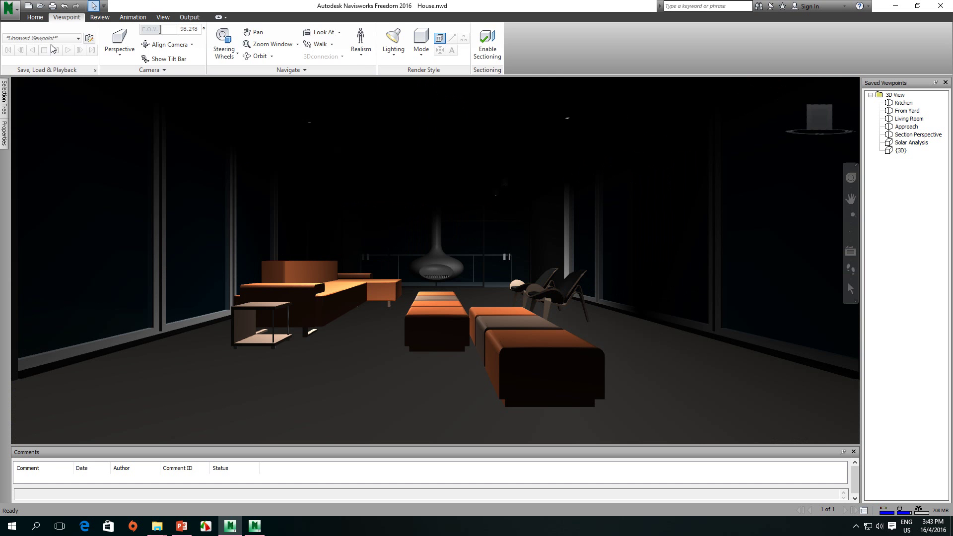
Go through the {3D} and Kitchen saved viewpoints, ending on the Approach viewpoint
click(35, 18)
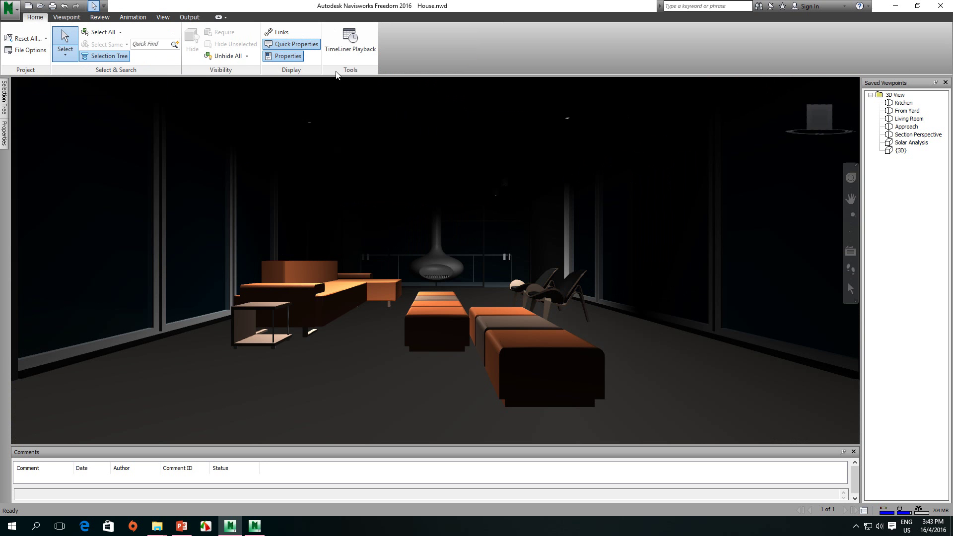
click(900, 151)
click(903, 103)
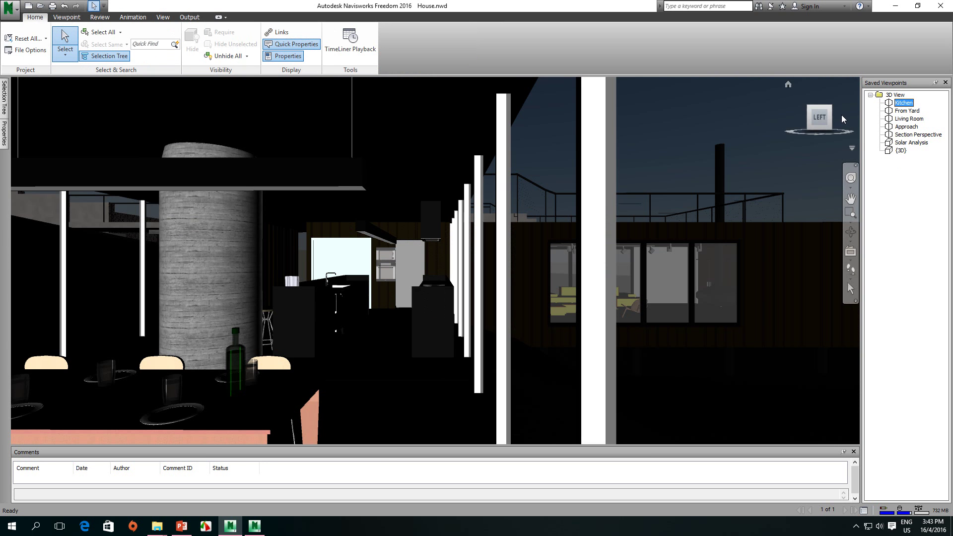
click(904, 128)
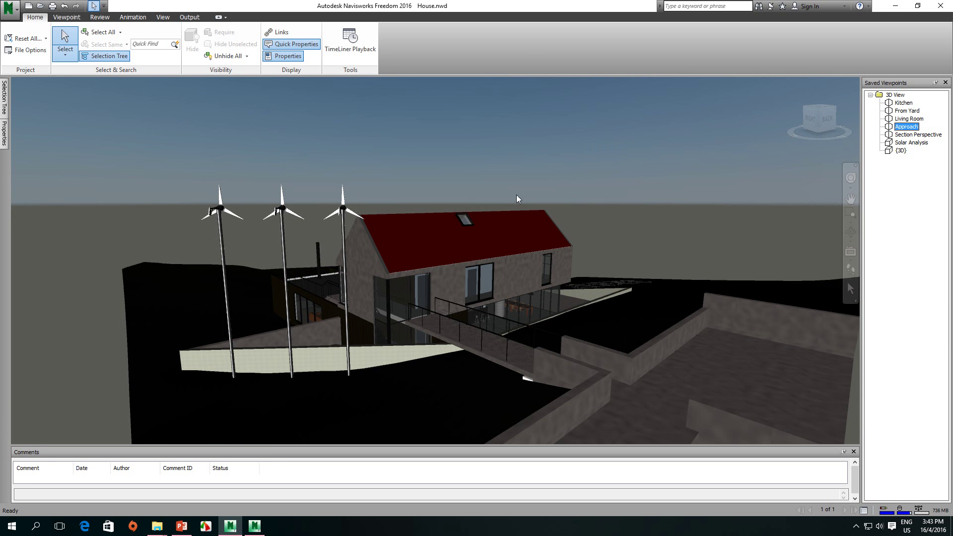
Reset the culling settings to defaults in the file options, review the Scene Lights and Headlight settings, and accept
click(28, 50)
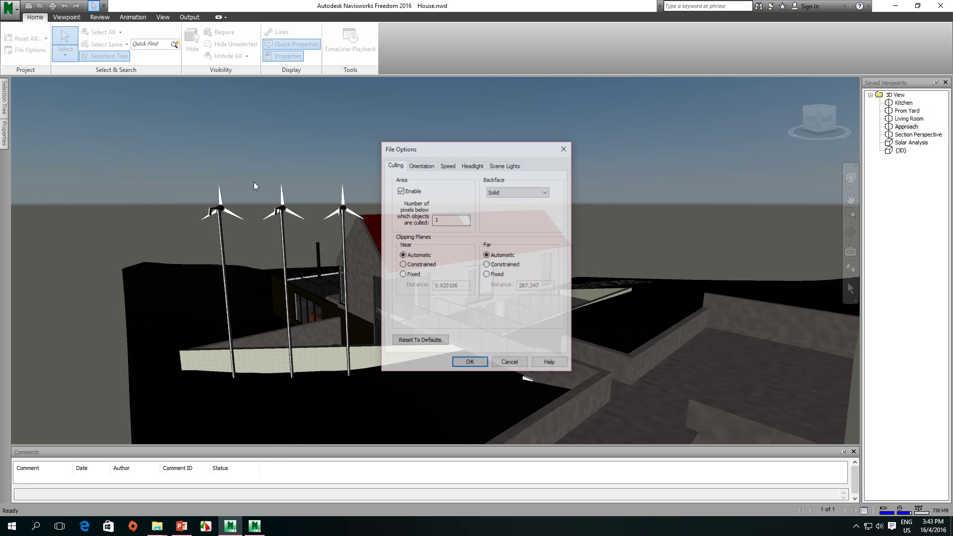
click(421, 341)
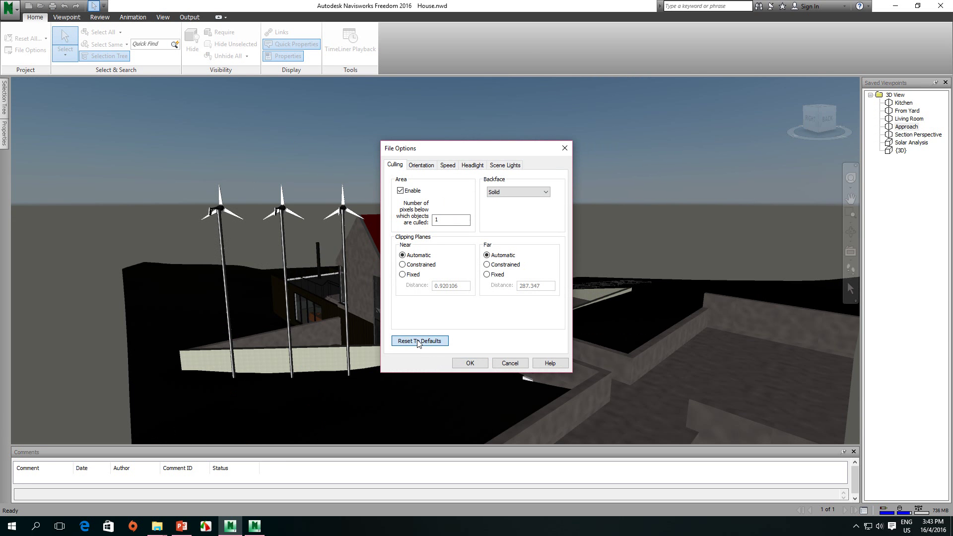
click(505, 167)
click(473, 166)
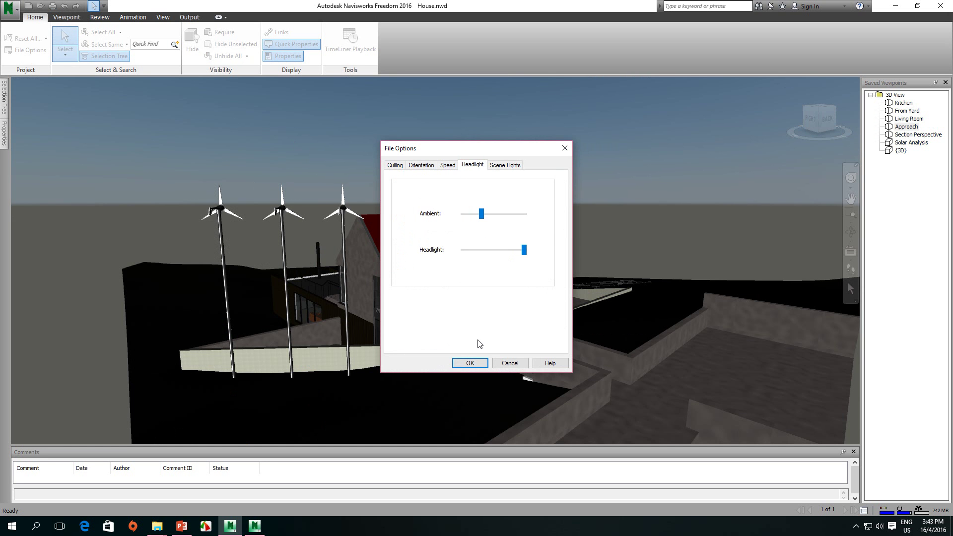
click(481, 365)
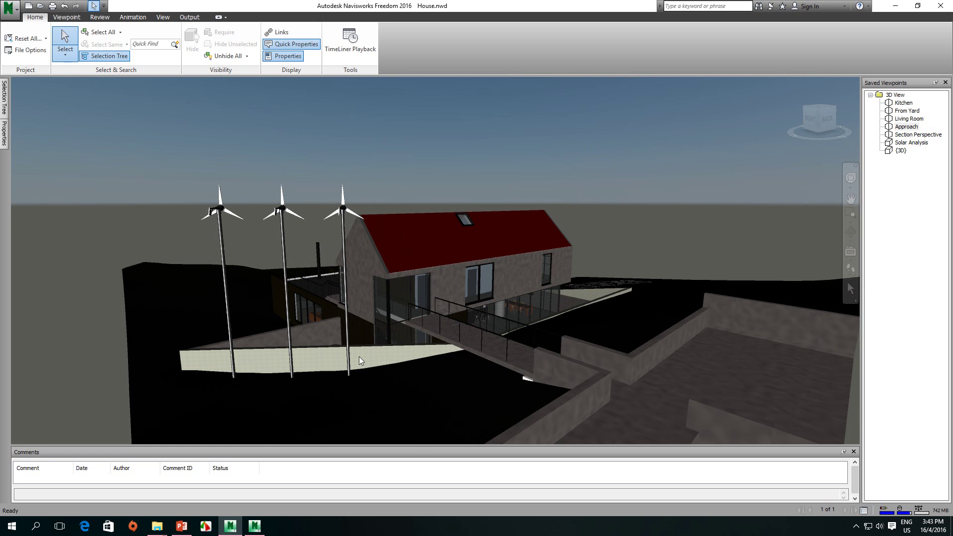
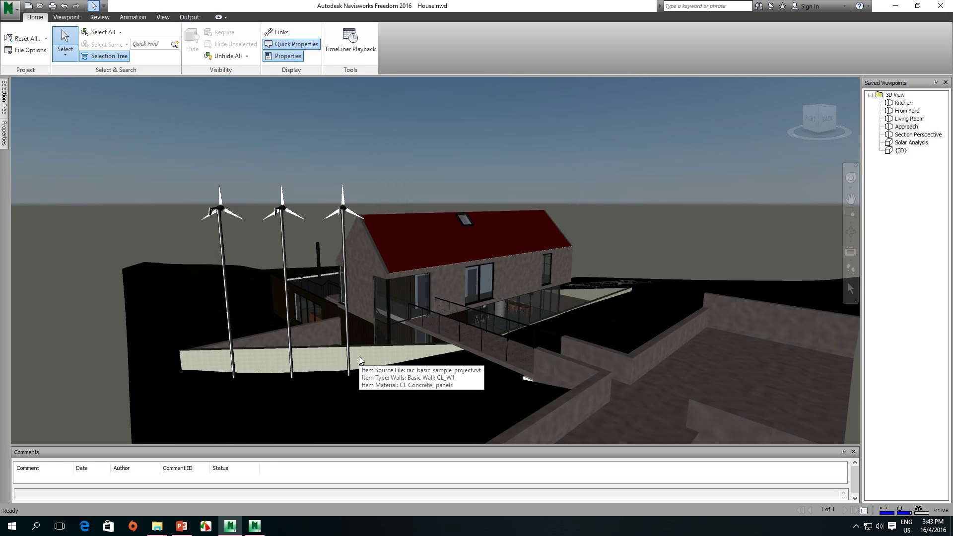
Select the house's red roof, its gable wall and its long side wall one after another
middle_drag(397, 344, 428, 332)
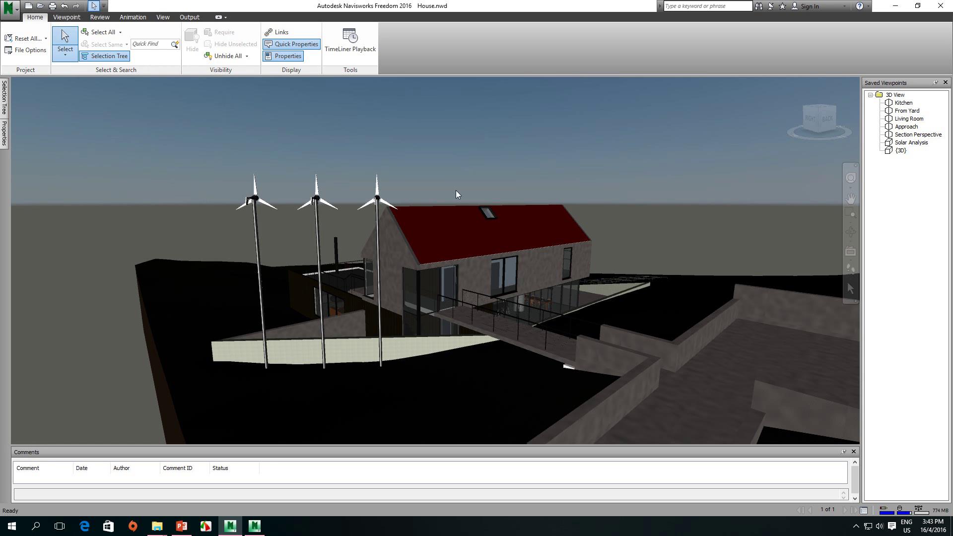
click(435, 223)
click(399, 243)
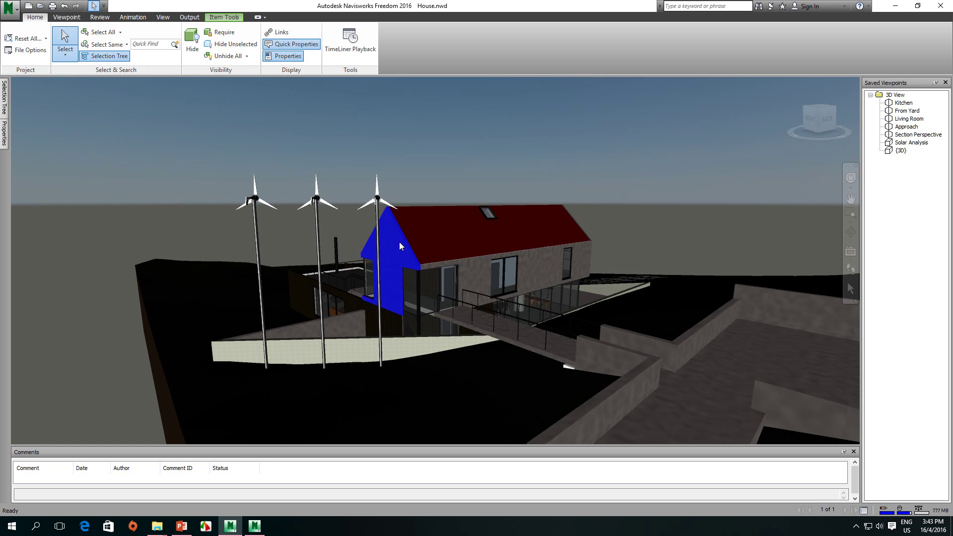
click(535, 269)
Add the roof, gable wall, three wind turbines and the low walls beside the entrance bridge and paved area to the side wall selection
mouse_move(487, 236)
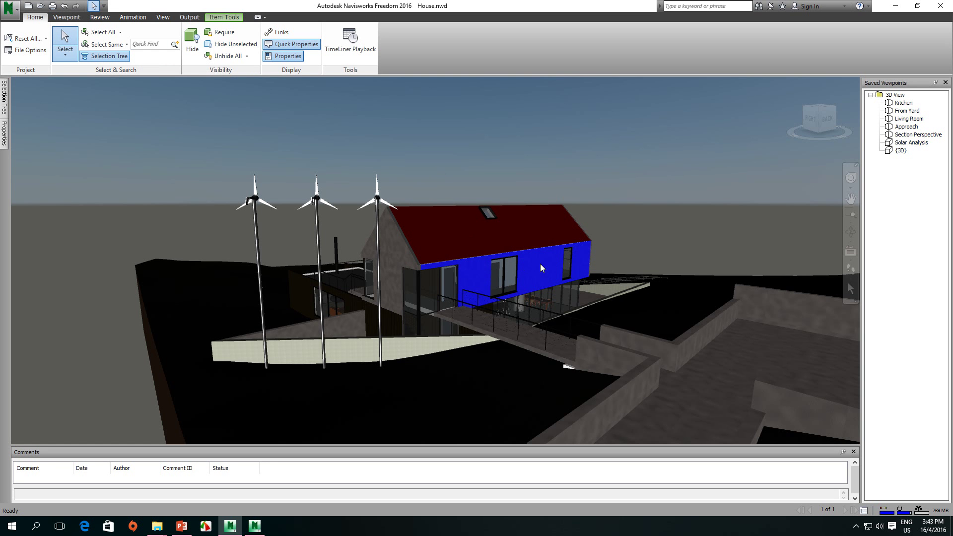
ctrl+click(454, 230)
ctrl+click(382, 246)
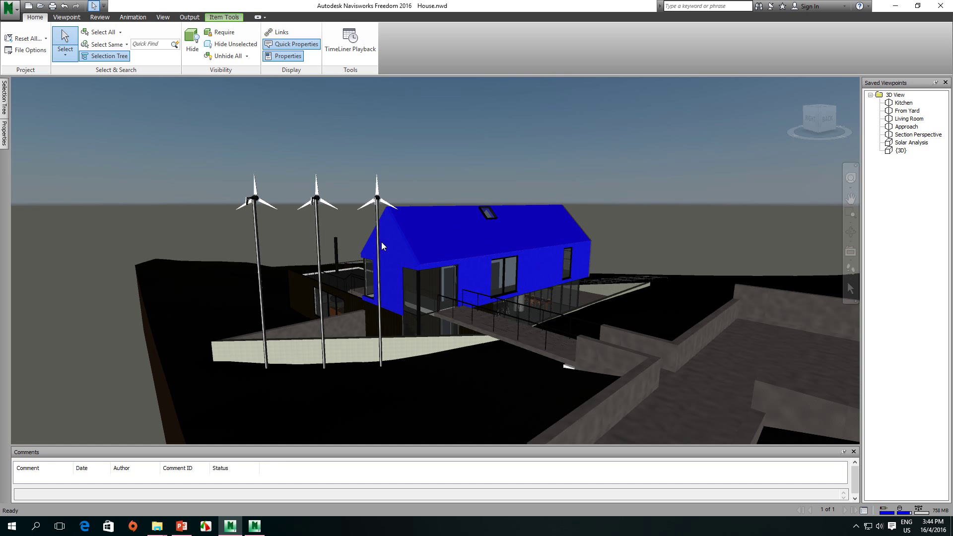
ctrl+click(378, 218)
ctrl+click(317, 219)
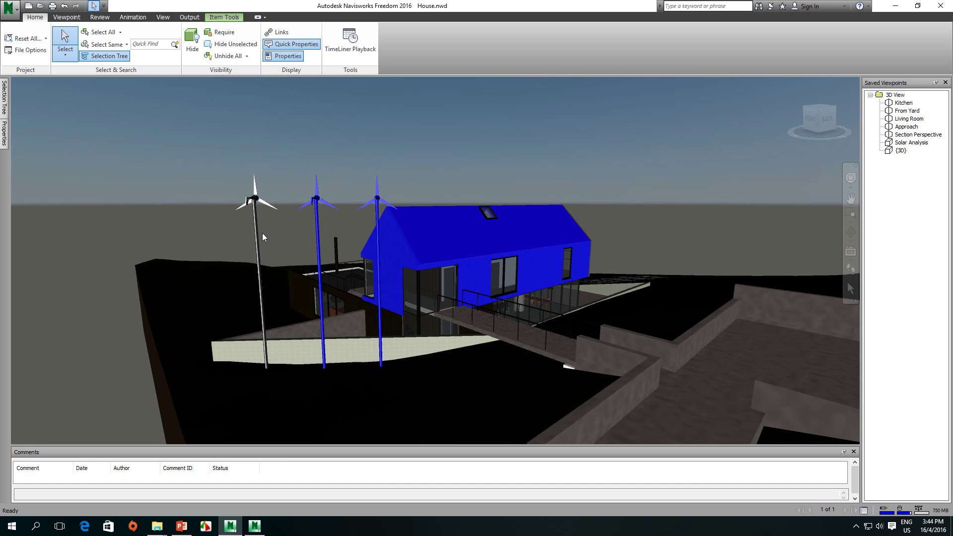
ctrl+click(255, 223)
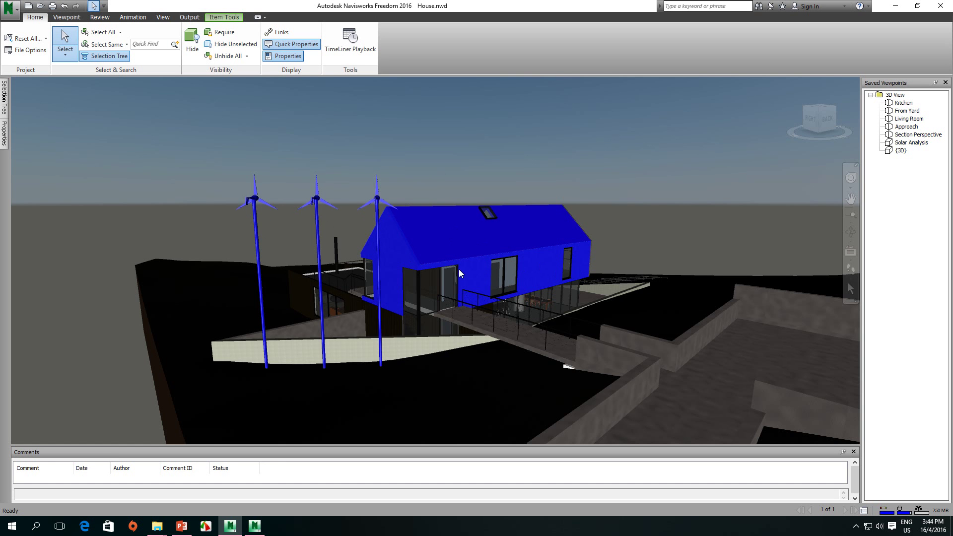
ctrl+click(589, 357)
ctrl+click(627, 339)
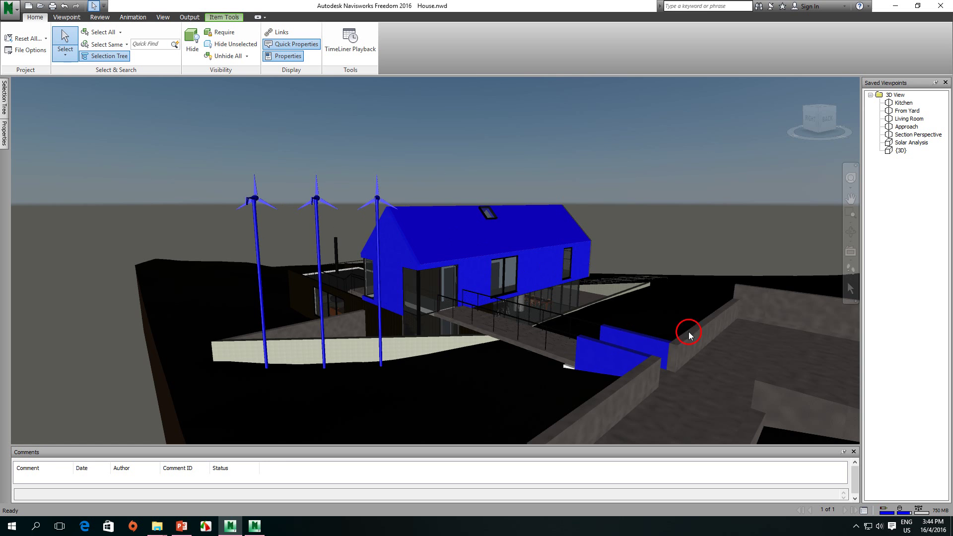
ctrl+click(689, 335)
Replace the selection with the roof alone, then clear it and try a Select Box around the leftmost wind turbine's rotor
click(541, 240)
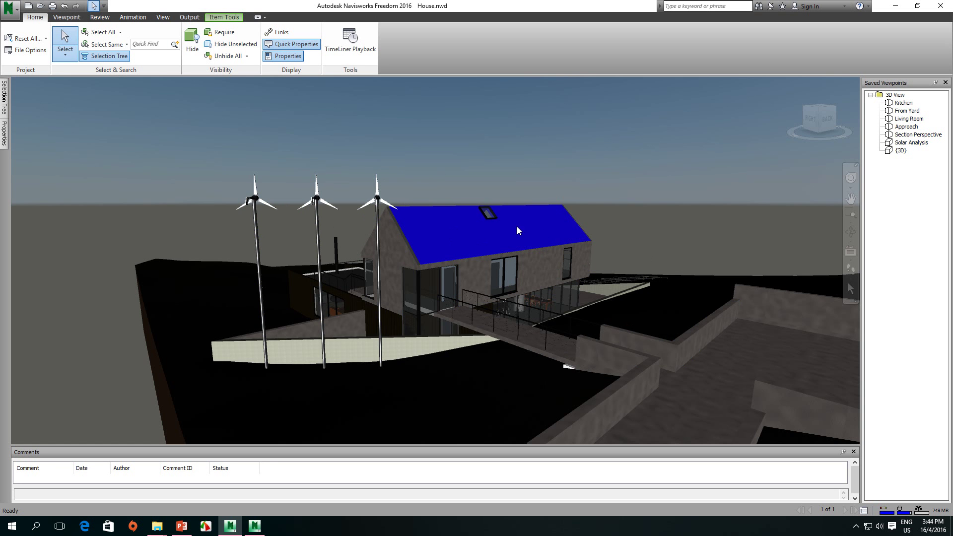
click(65, 58)
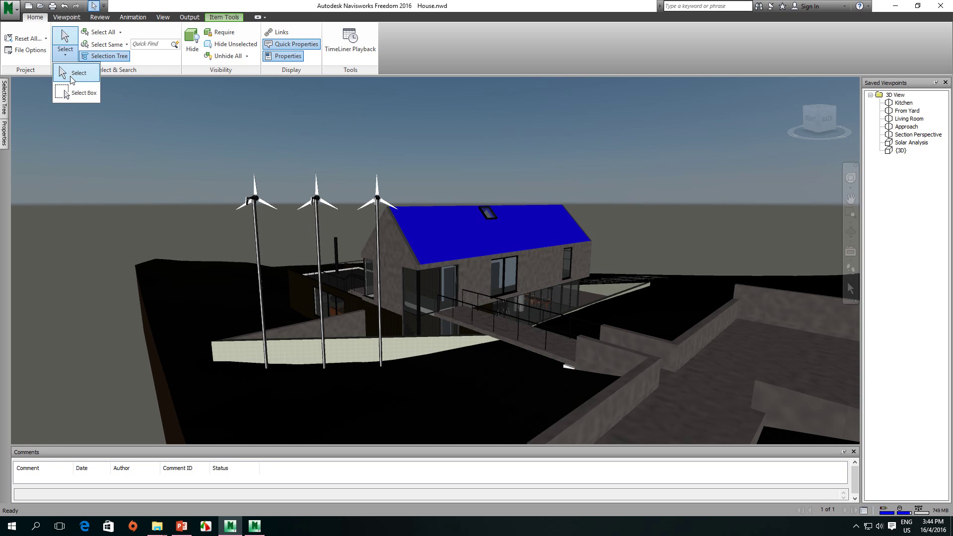
click(82, 94)
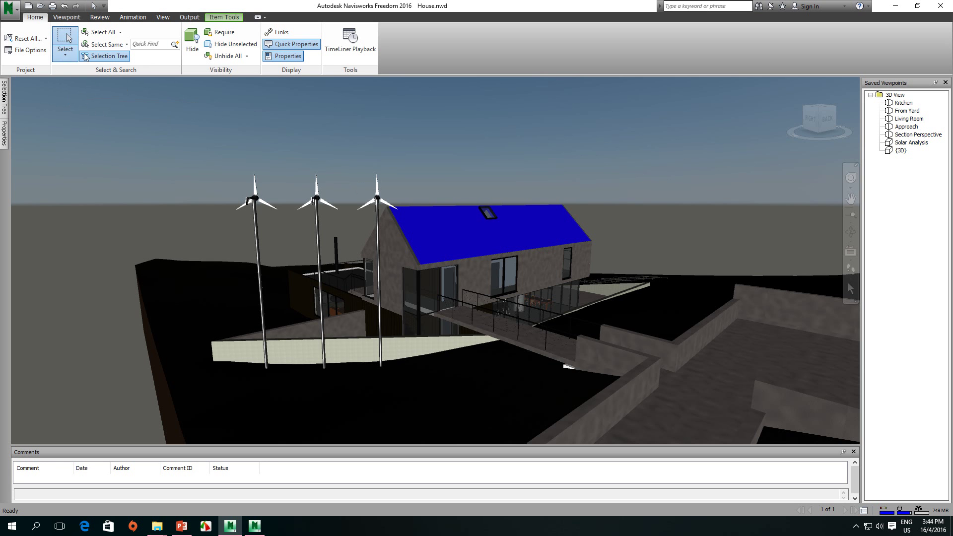
click(209, 138)
scroll(236, 187, down, 5)
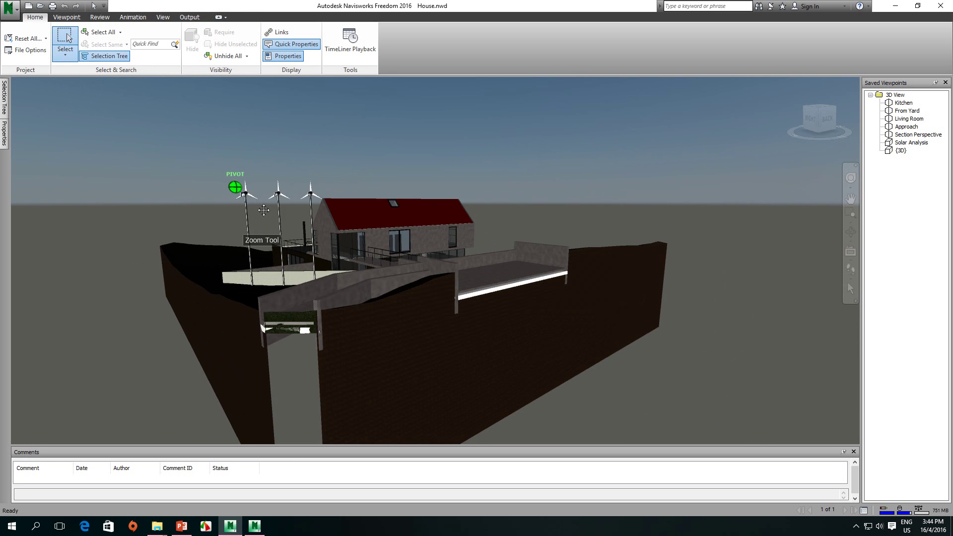
scroll(263, 210, down, 3)
scroll(368, 226, up, 6)
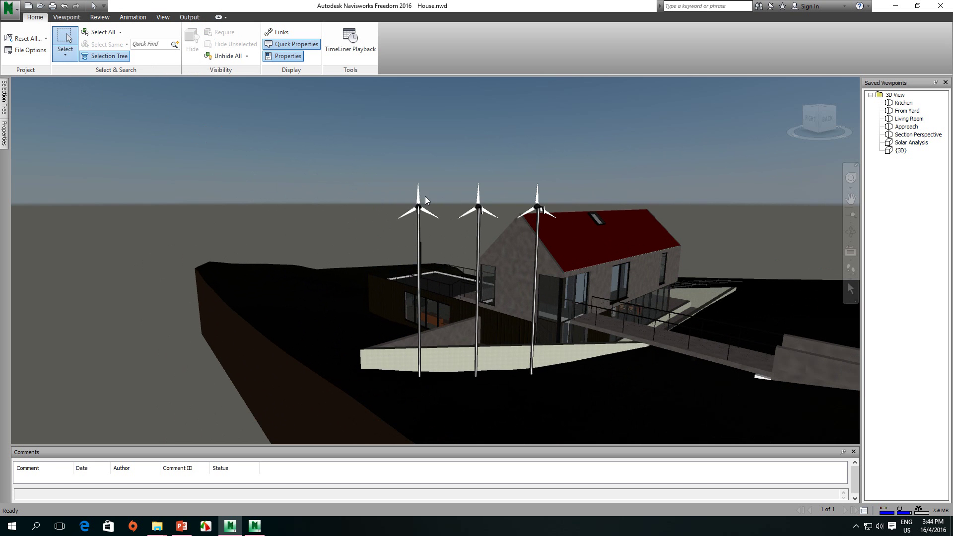
drag(372, 154, 450, 233)
scroll(419, 227, up, 5)
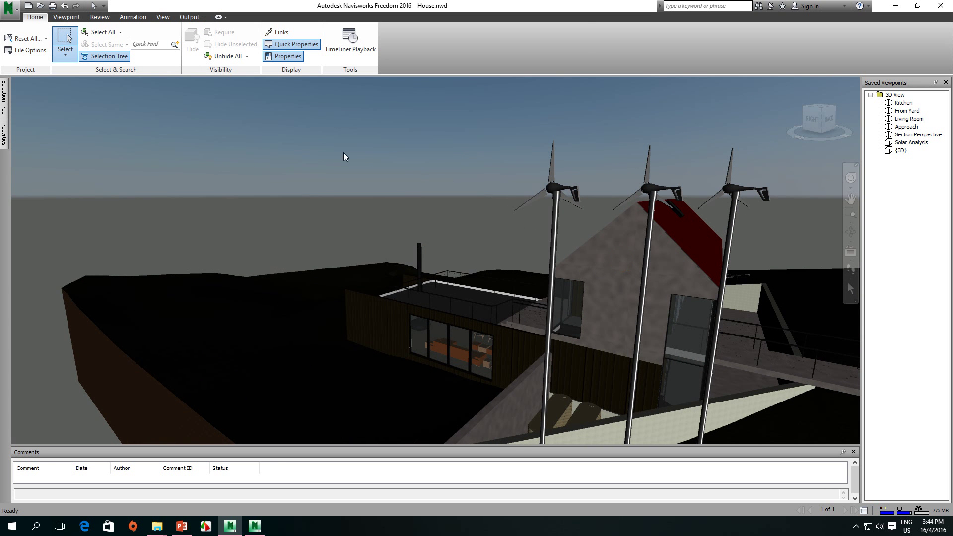
Select the leftmost wind turbine as a single item with the Select tool
click(64, 56)
click(76, 76)
click(557, 210)
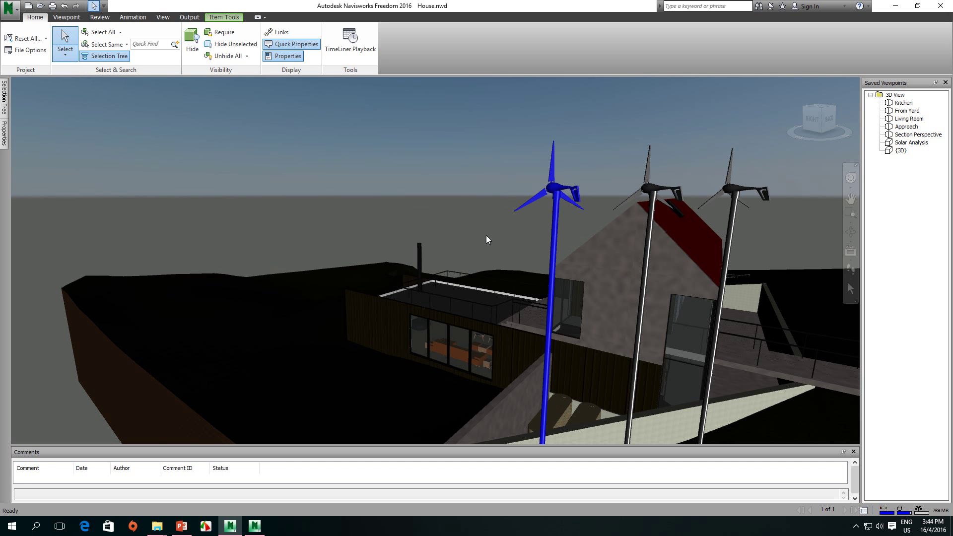
shift+middle_drag(511, 206, 323, 188)
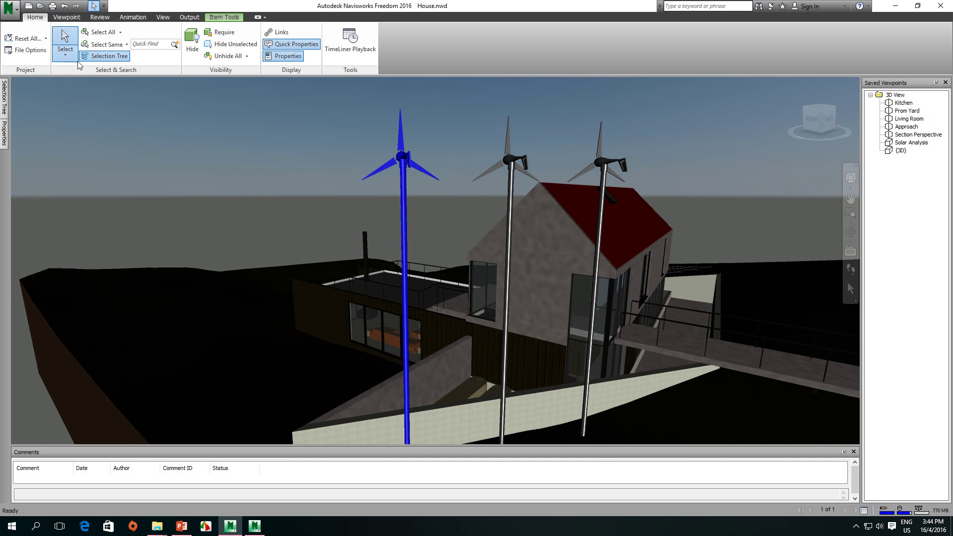
Use Select Box to enclose the full height of the leftmost wind turbine and the items behind it
click(65, 55)
click(82, 92)
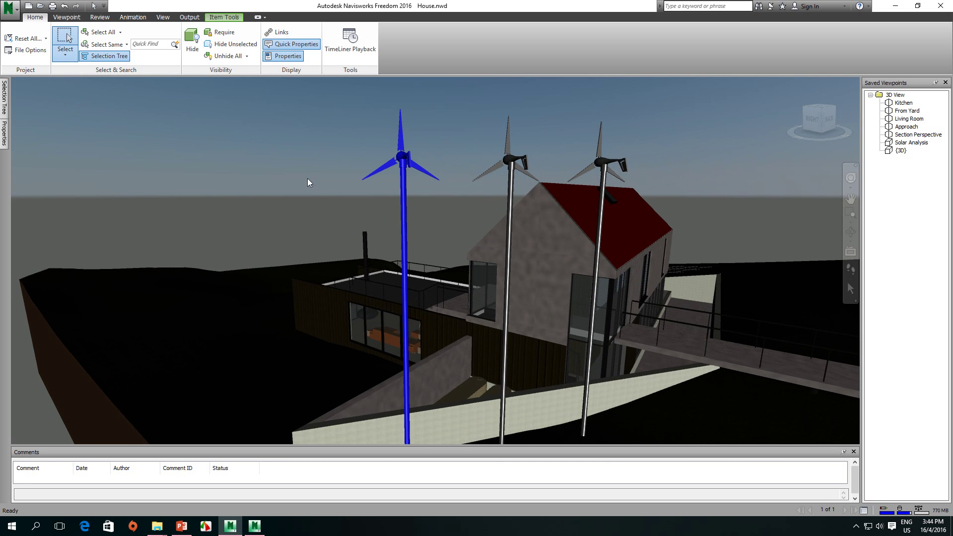
click(434, 142)
shift+middle_drag(434, 142, 390, 199)
drag(390, 198, 442, 408)
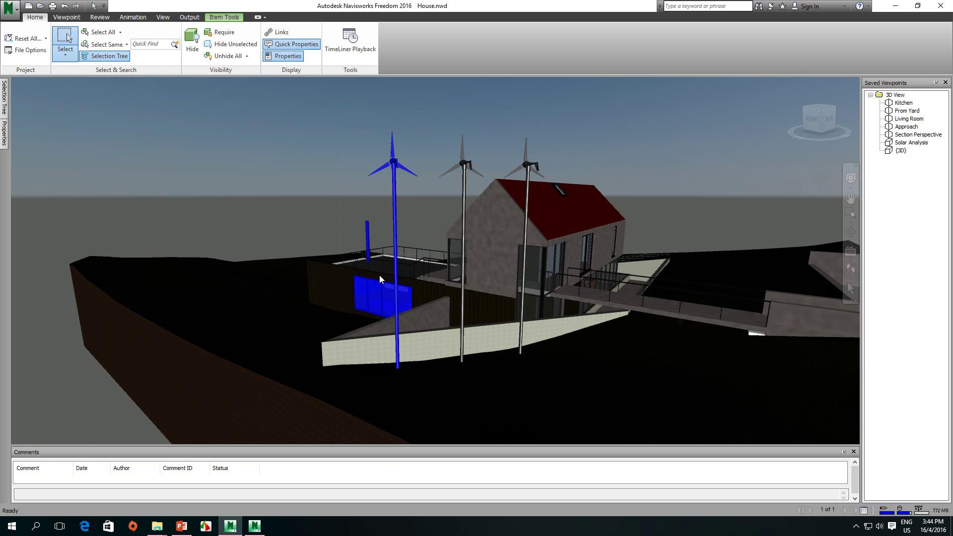
Box-select the whole house together with its terrace and wind turbines from the Right view
shift+middle_drag(378, 274, 380, 265)
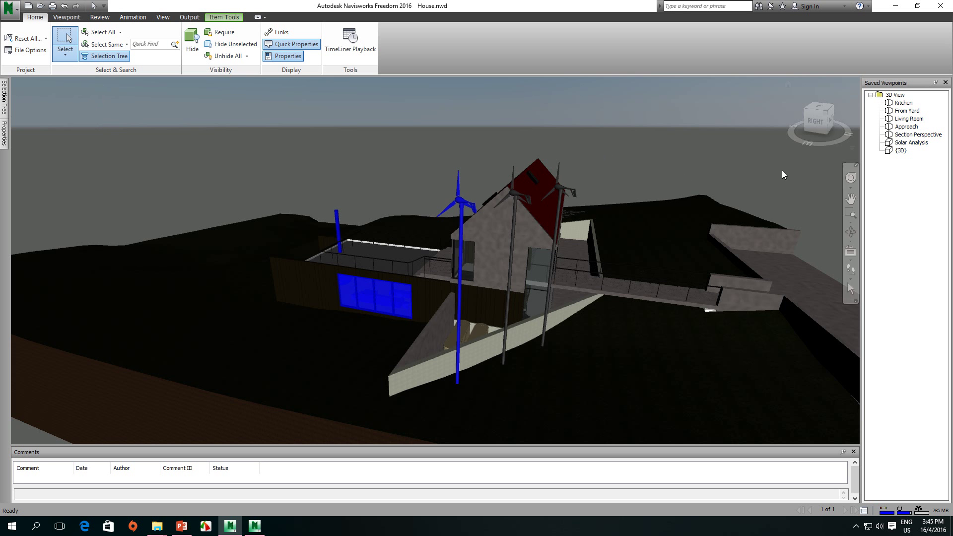
click(817, 122)
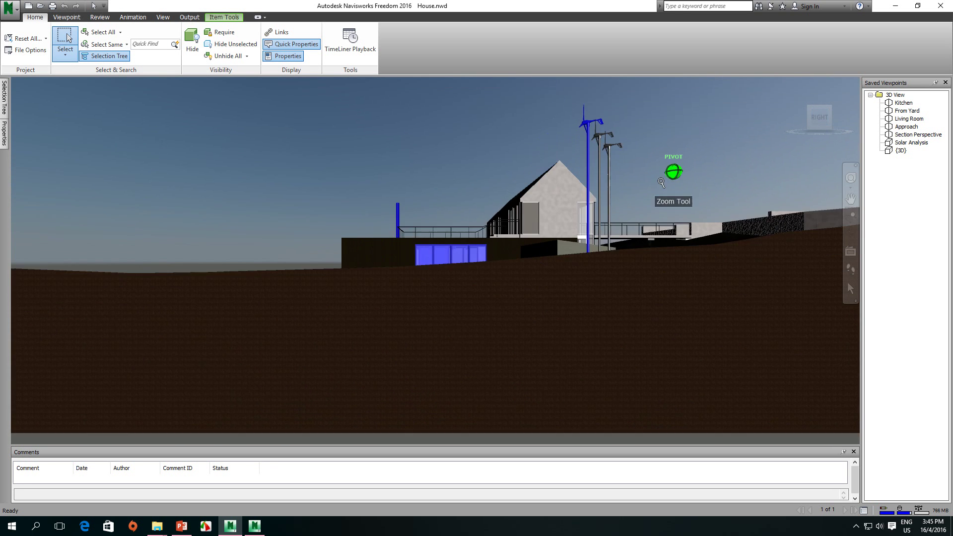
drag(362, 117, 718, 366)
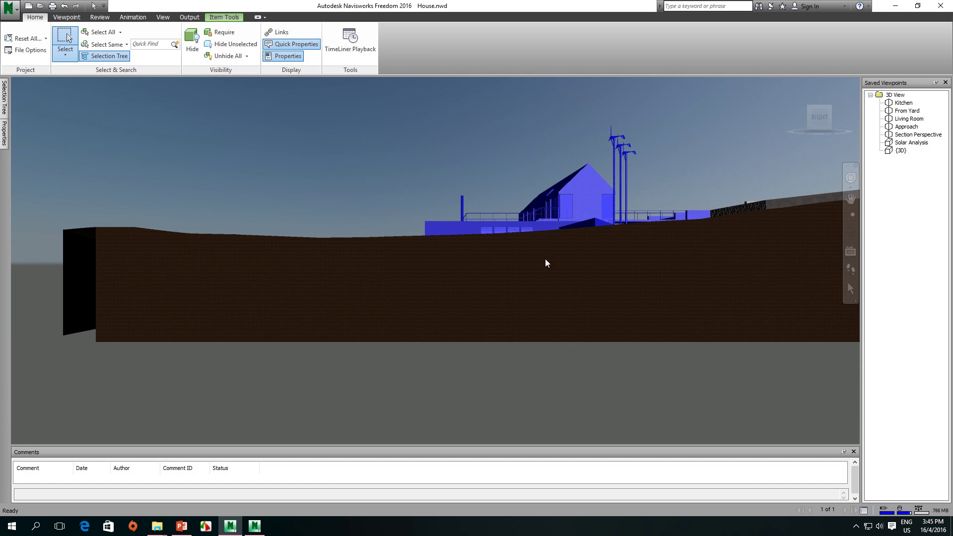
mouse_move(547, 262)
shift+middle_down()
mouse_move(576, 284)
mouse_move(564, 255)
shift+middle_up()
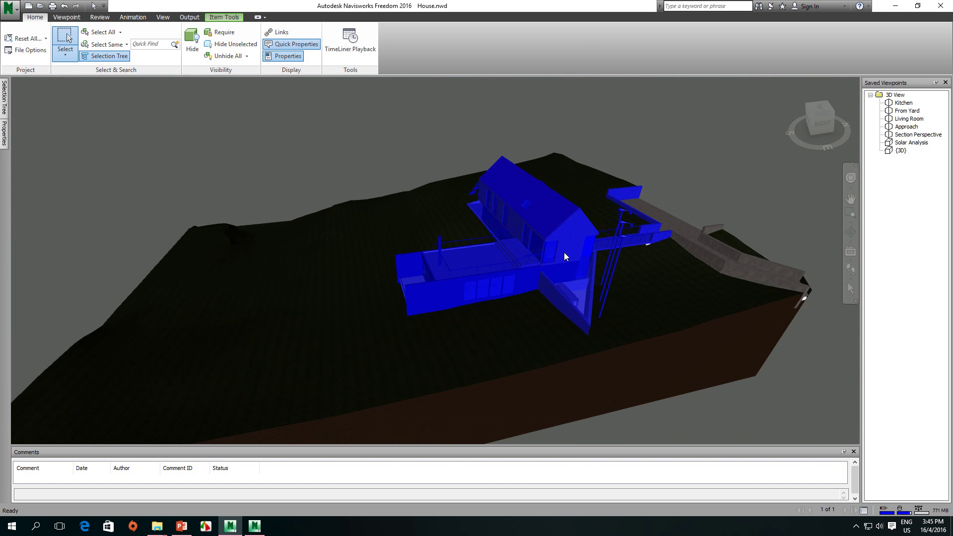
Switch back to the Select tool and extend the selection to the whole model, including the terrain
click(63, 56)
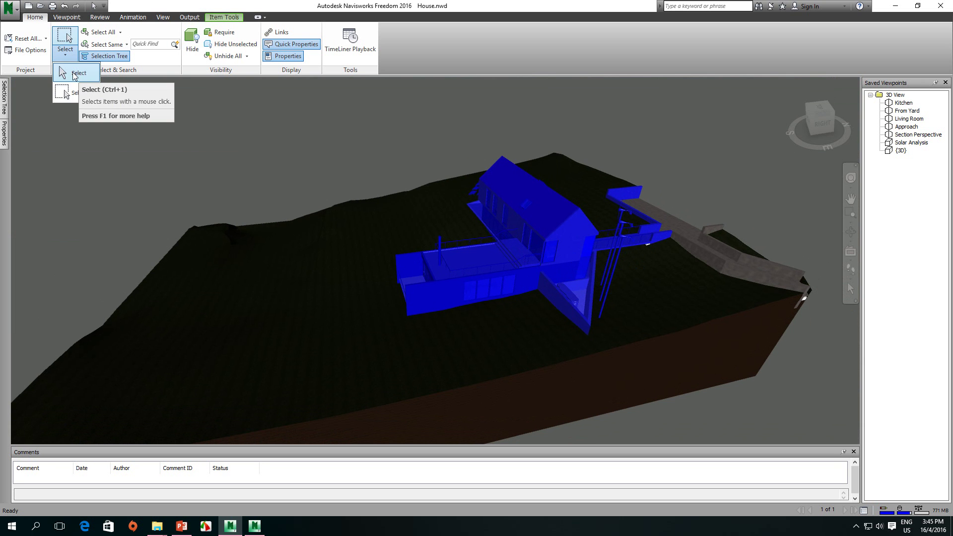
click(74, 74)
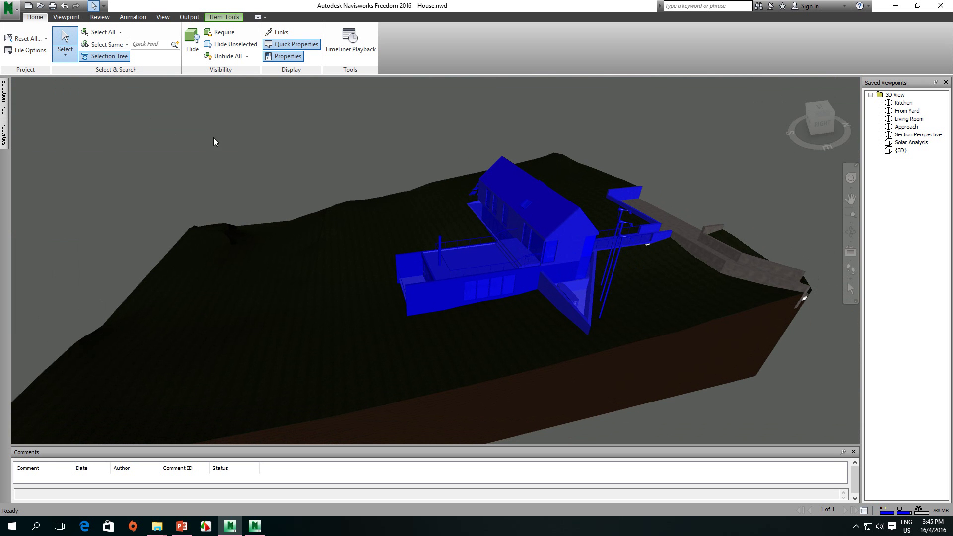
click(549, 214)
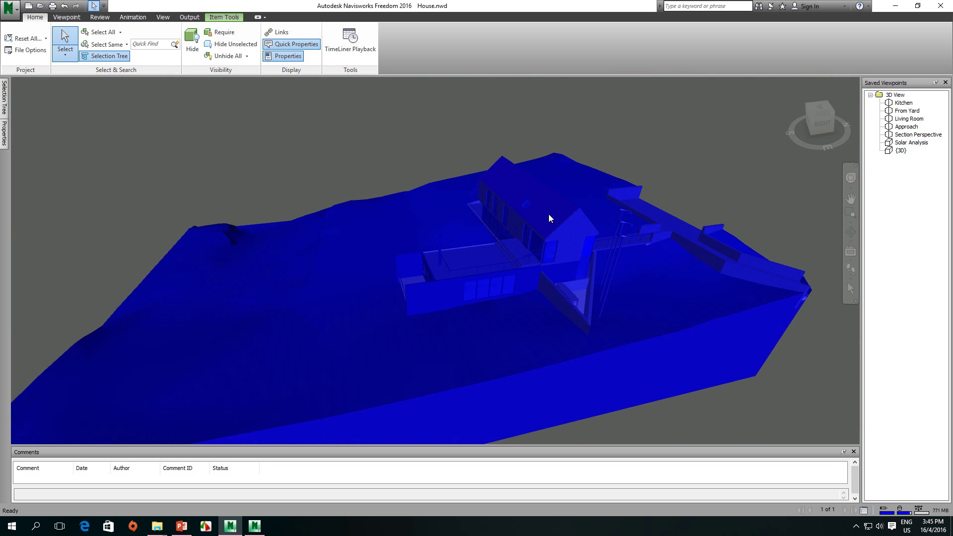
mouse_move(552, 217)
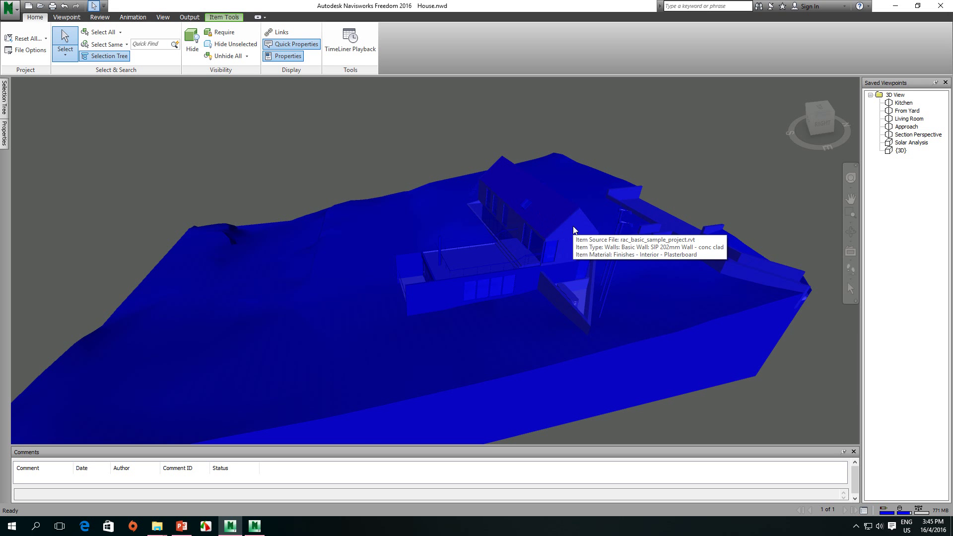
Reduce the selection from the whole model to the house's roof alone
click(569, 221)
key(alt)
click(556, 211)
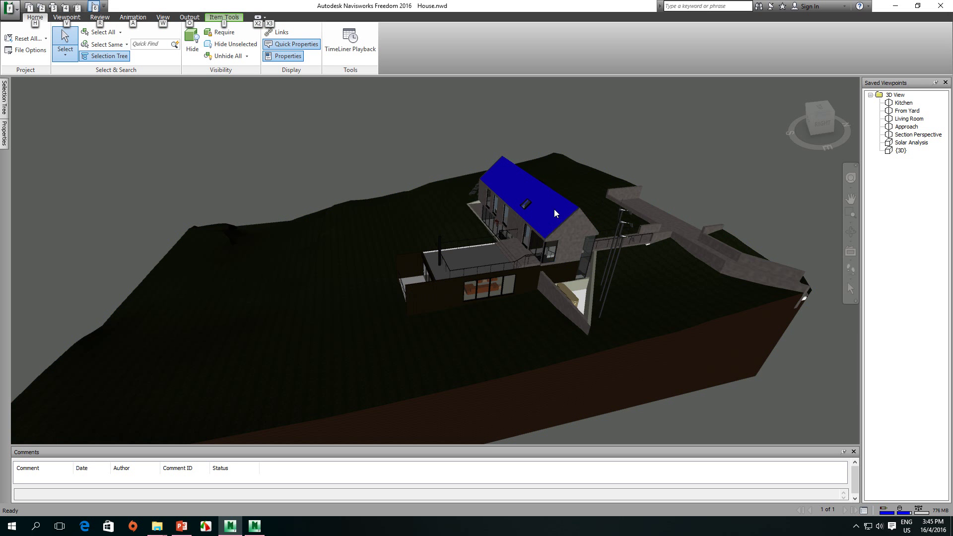
key(alt)
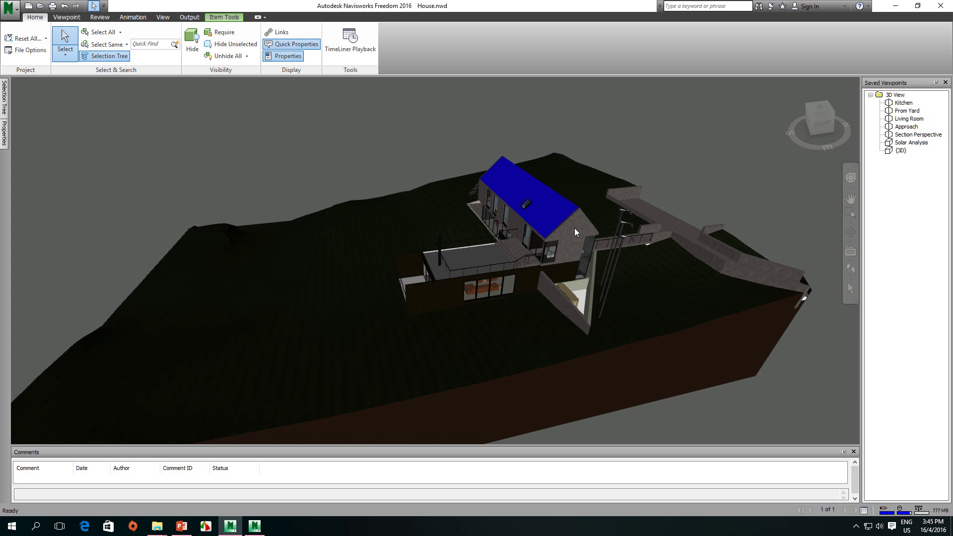
Add the gable wall and the raised floor section between house and terrace to the roof selection
scroll(497, 208, down, 2)
scroll(429, 175, up, 5)
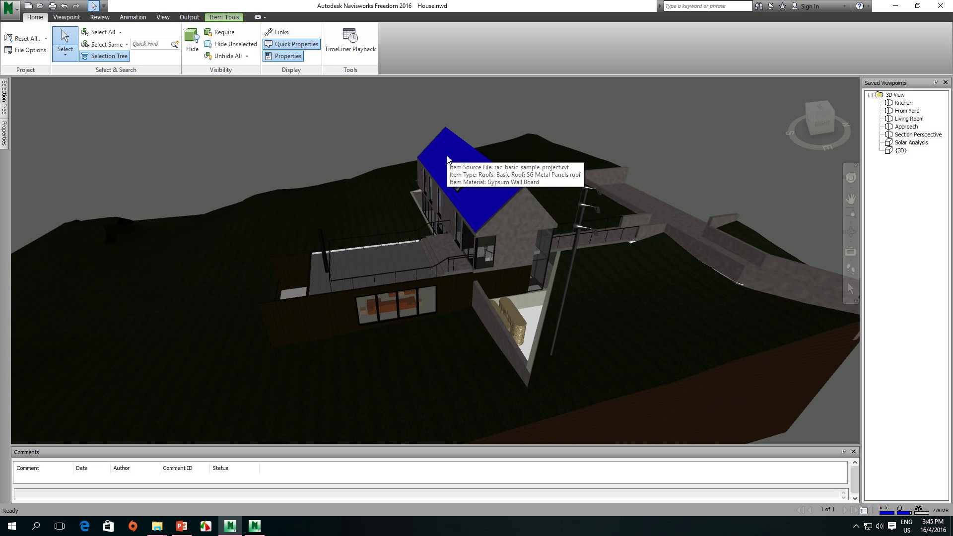
ctrl+click(520, 219)
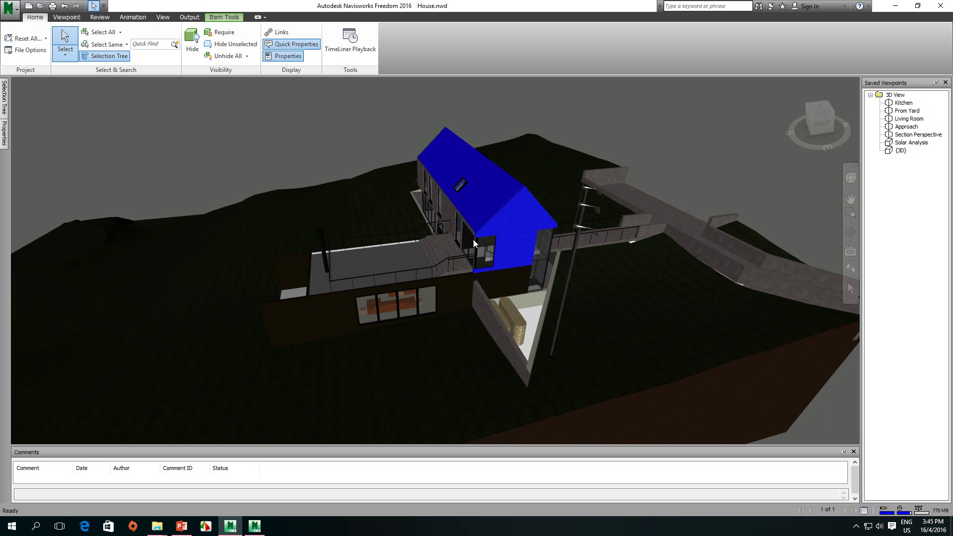
ctrl+click(439, 247)
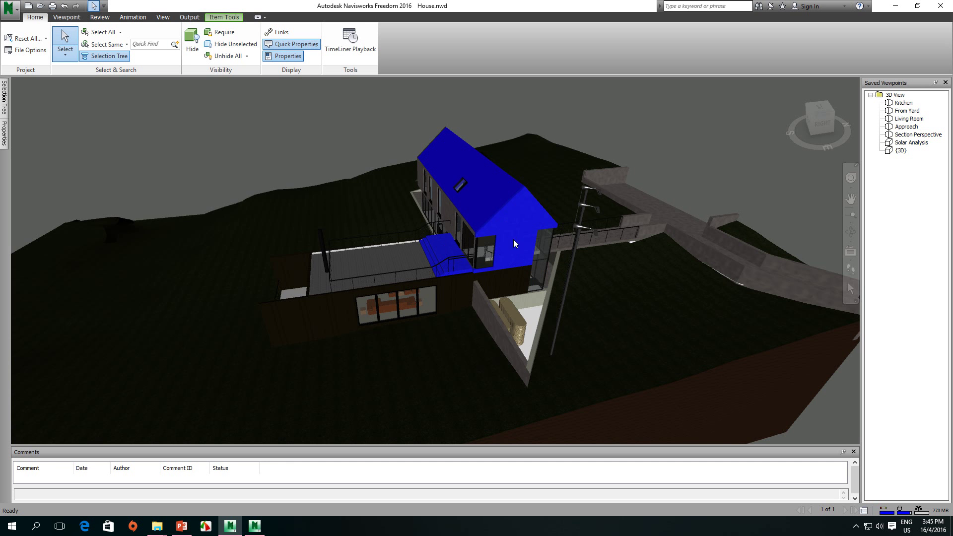
Remove the gable wall from the multiple selection and add it back to the roof and raised floor section
mouse_move(515, 226)
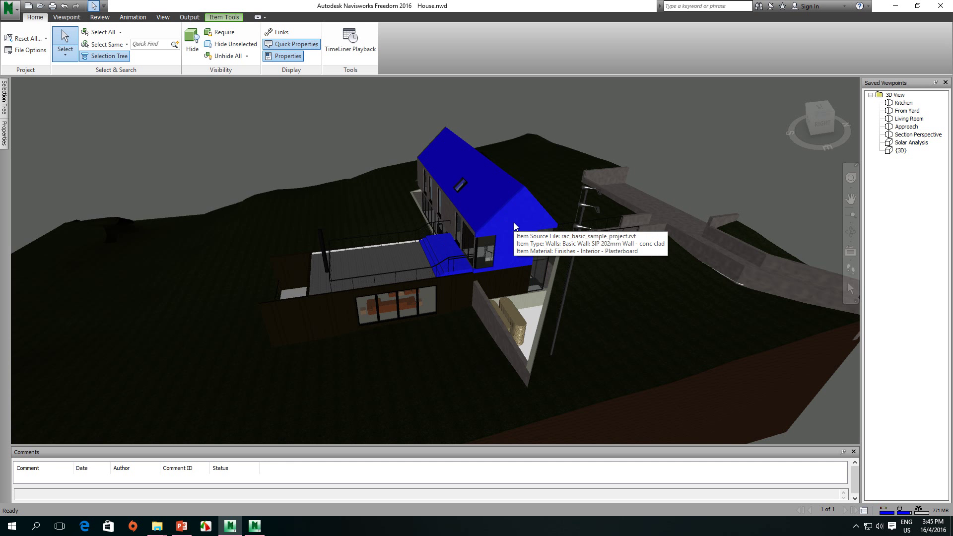
ctrl+click(515, 226)
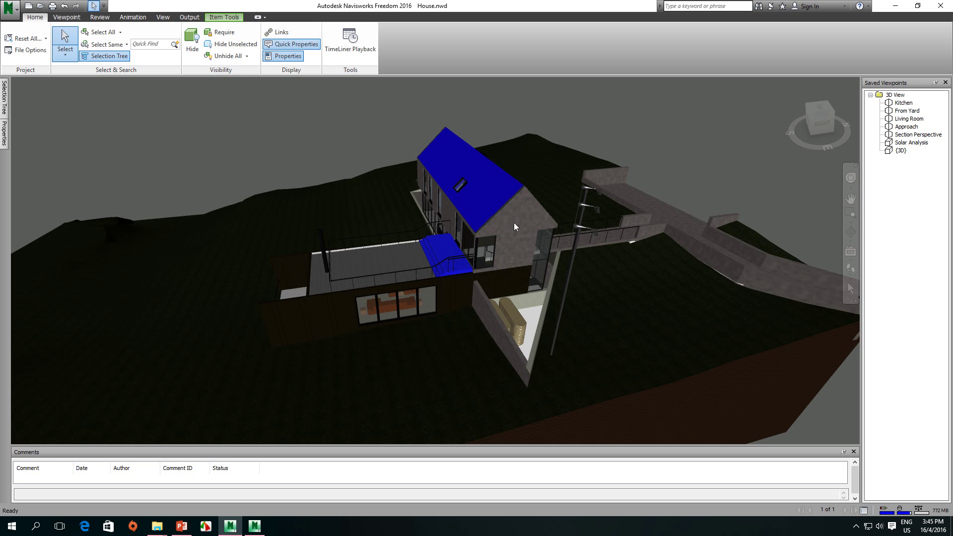
ctrl+click(492, 199)
ctrl+click(514, 216)
mouse_move(514, 219)
middle_down()
mouse_move(308, 207)
mouse_move(419, 213)
mouse_move(421, 223)
middle_up()
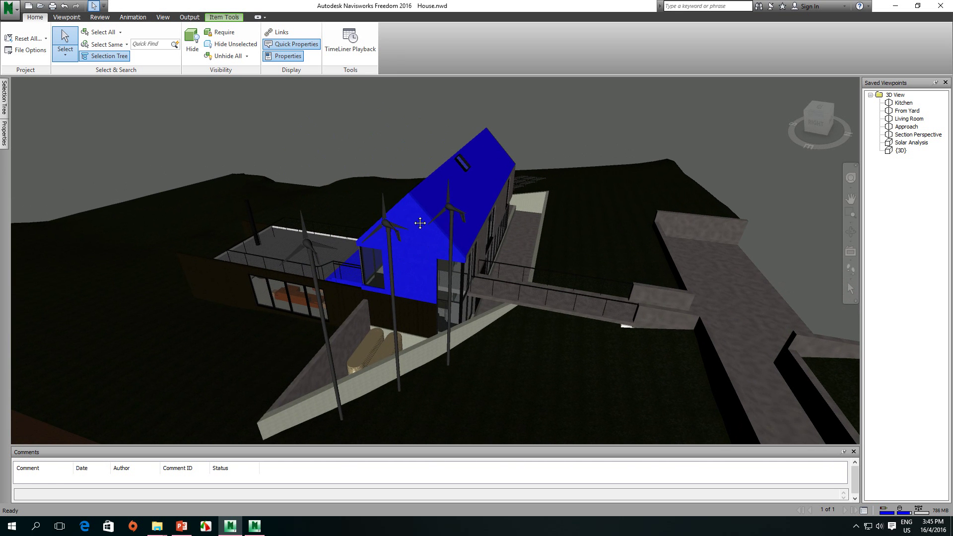
mouse_move(422, 224)
shift+middle_drag(404, 225, 382, 196)
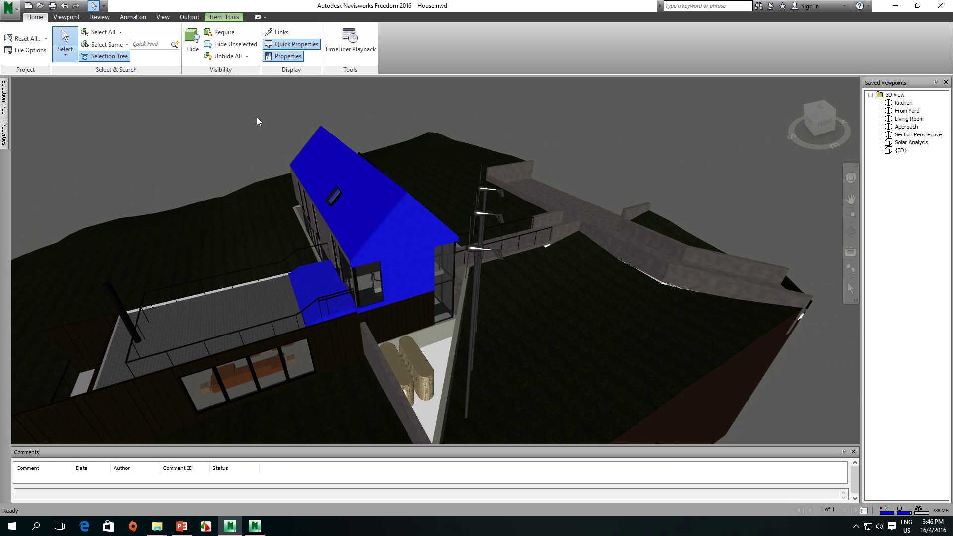
Clear the selection, select only the roof from the Top view and hide it
click(189, 168)
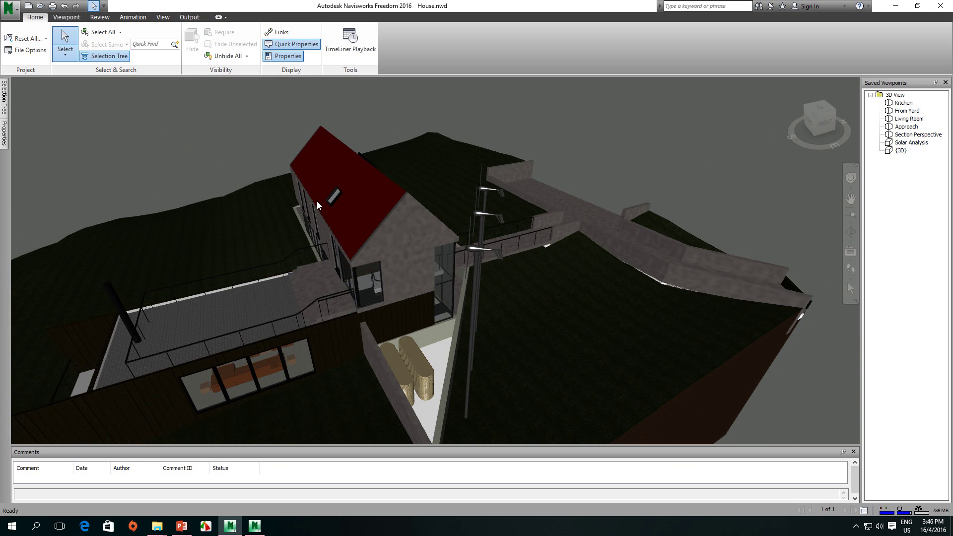
click(359, 190)
shift+middle_drag(392, 193, 428, 202)
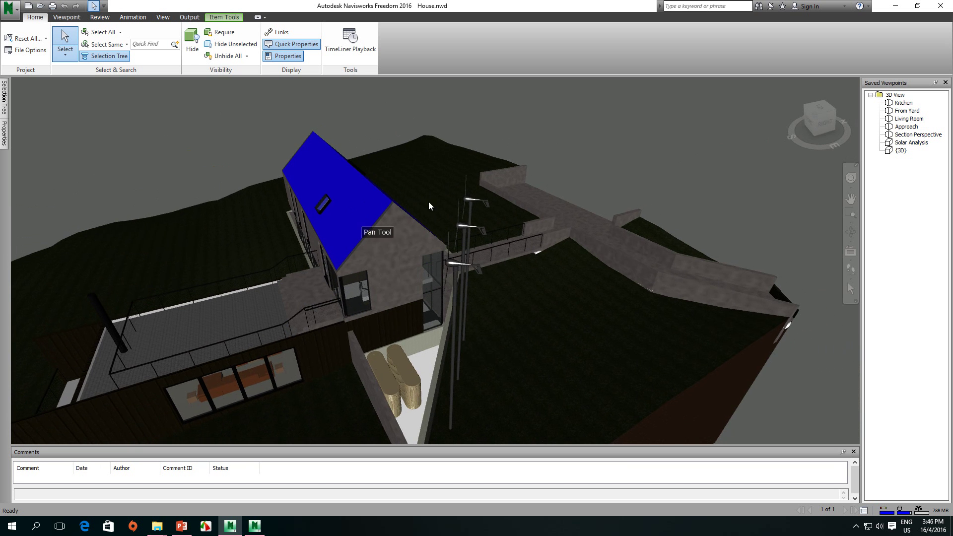
click(820, 109)
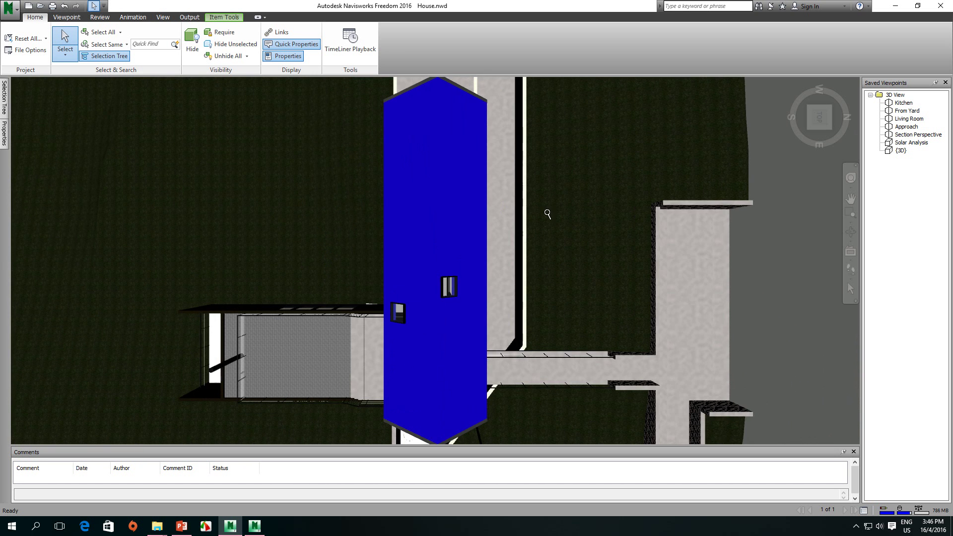
middle_drag(501, 189, 495, 203)
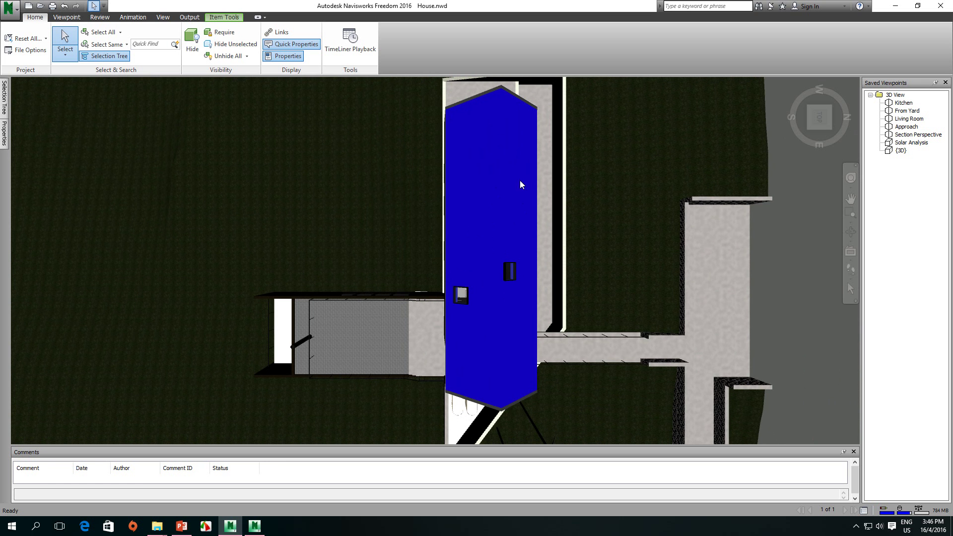
click(432, 167)
click(472, 171)
click(192, 39)
Examine the roofless house's exposed upper floor from several sides and clear the selection
shift+middle_drag(537, 232, 499, 280)
scroll(484, 273, down, 2)
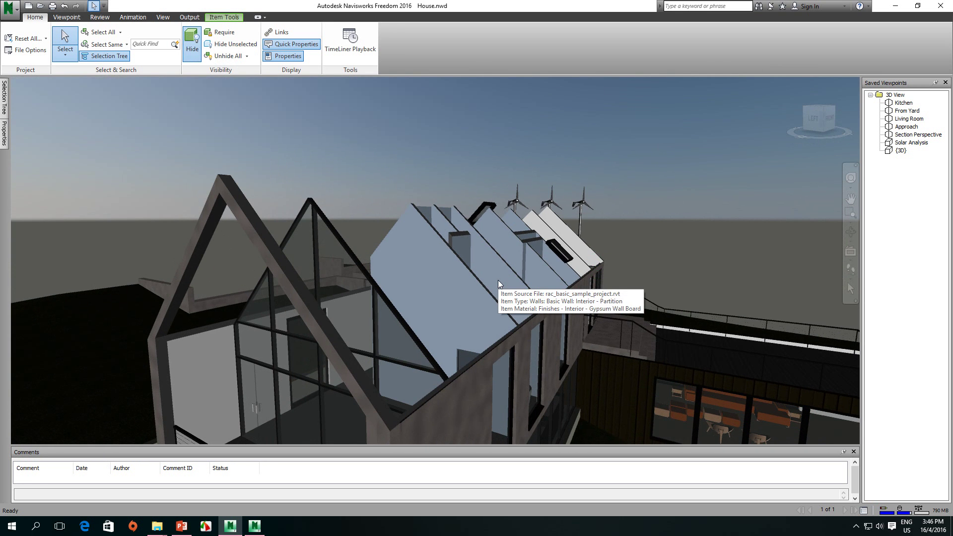
shift+middle_drag(481, 282, 490, 306)
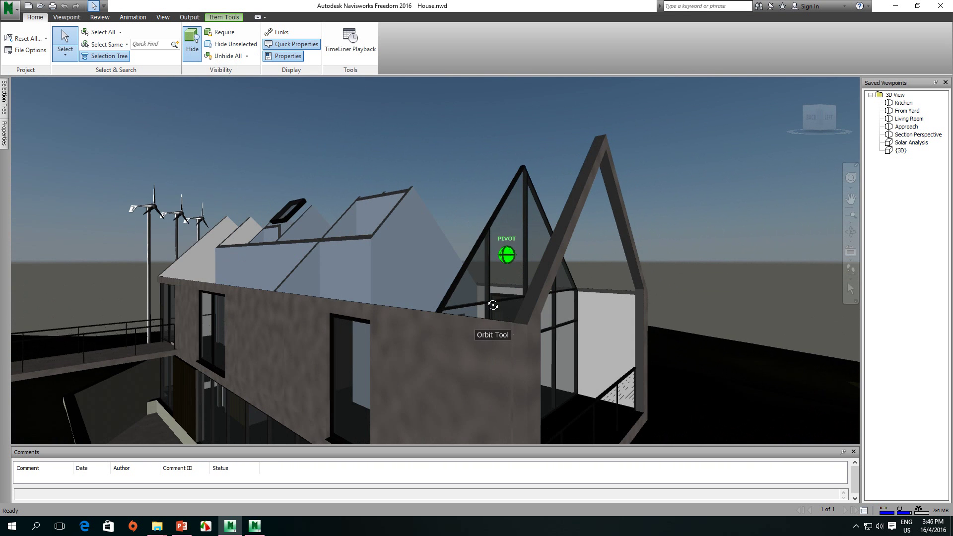
shift+middle_drag(412, 288, 382, 278)
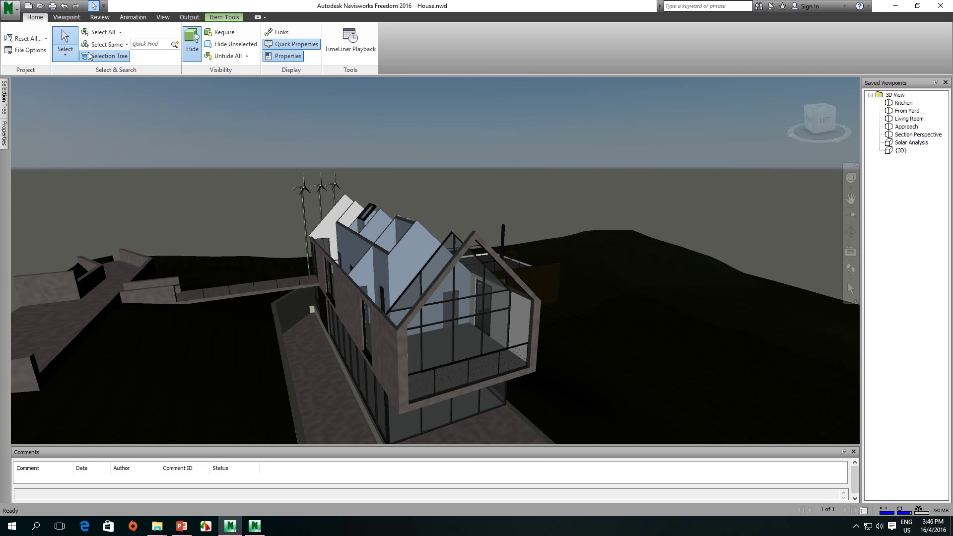
click(375, 162)
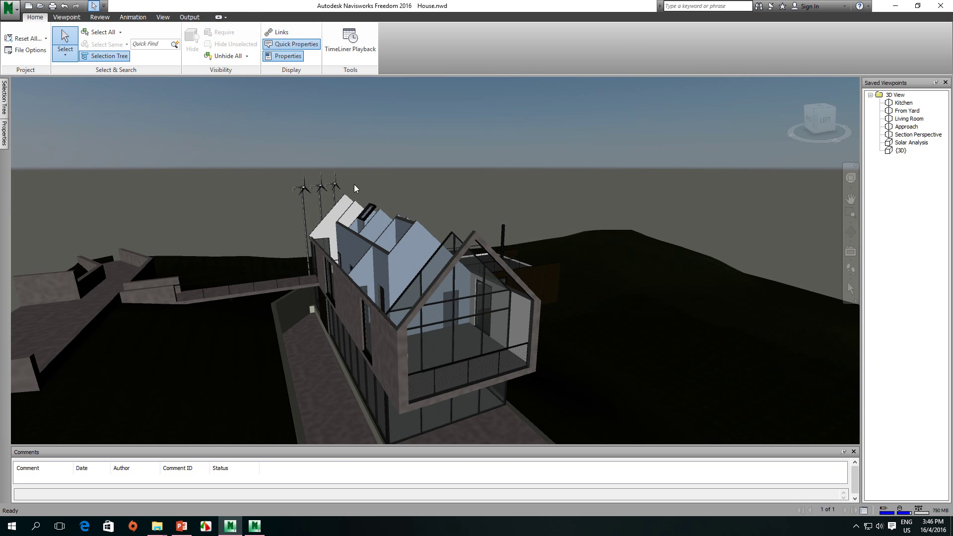
Select the three wind turbines beside the roofless house and hide all unselected items
shift+middle_drag(362, 226, 327, 219)
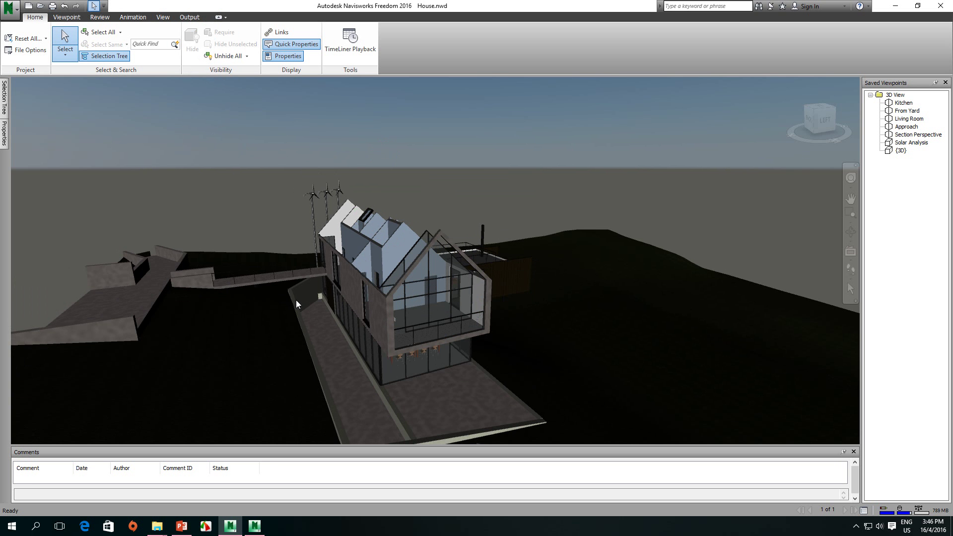
shift+middle_drag(371, 294, 315, 259)
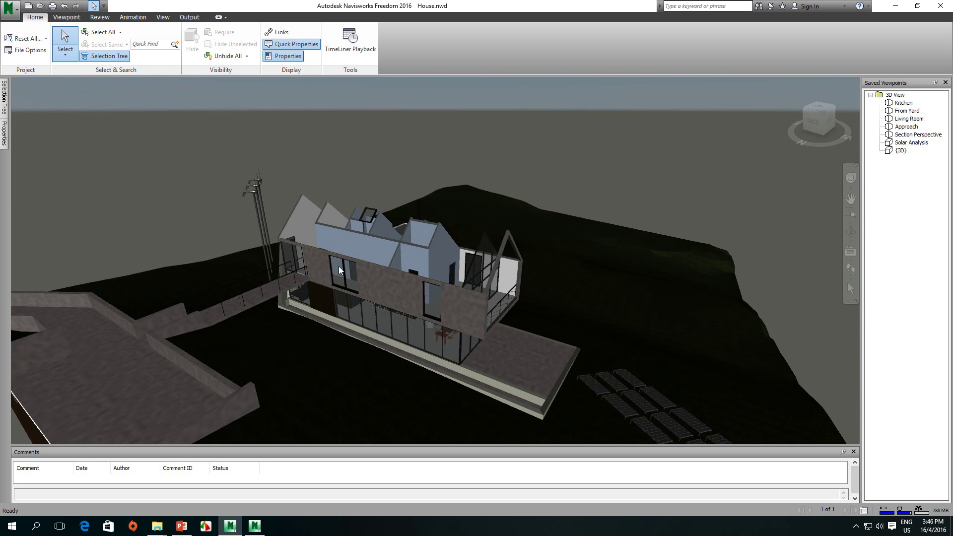
scroll(342, 253, up, 4)
drag(247, 234, 268, 236)
scroll(328, 237, up, 2)
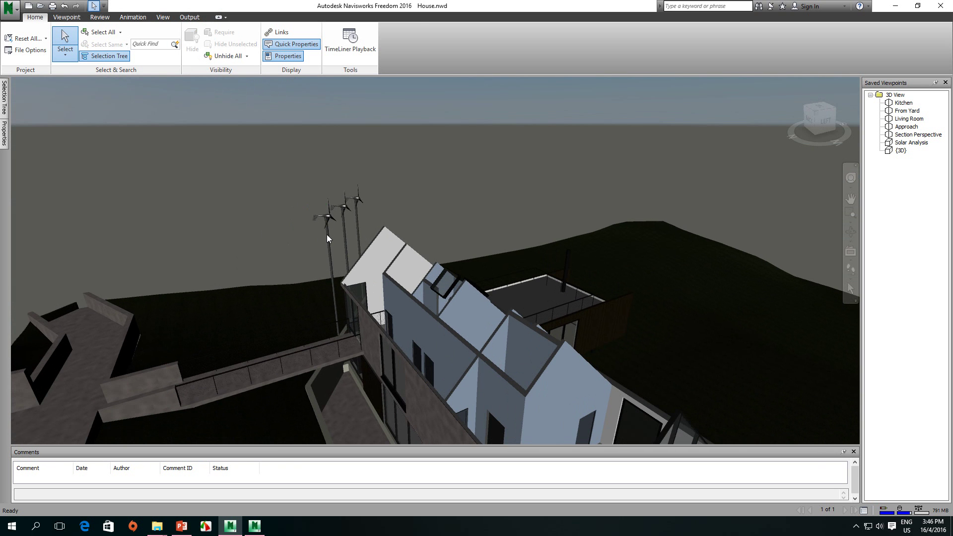
click(328, 234)
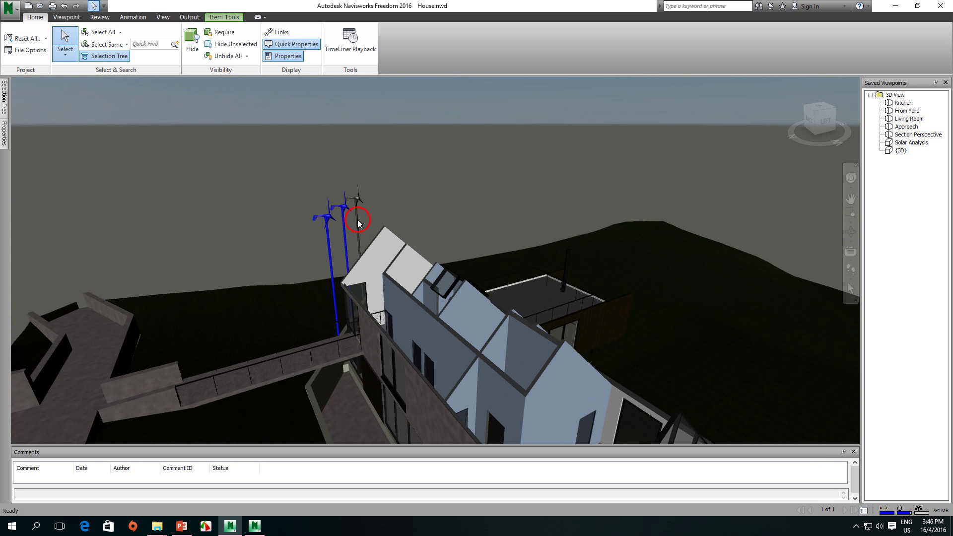
click(233, 46)
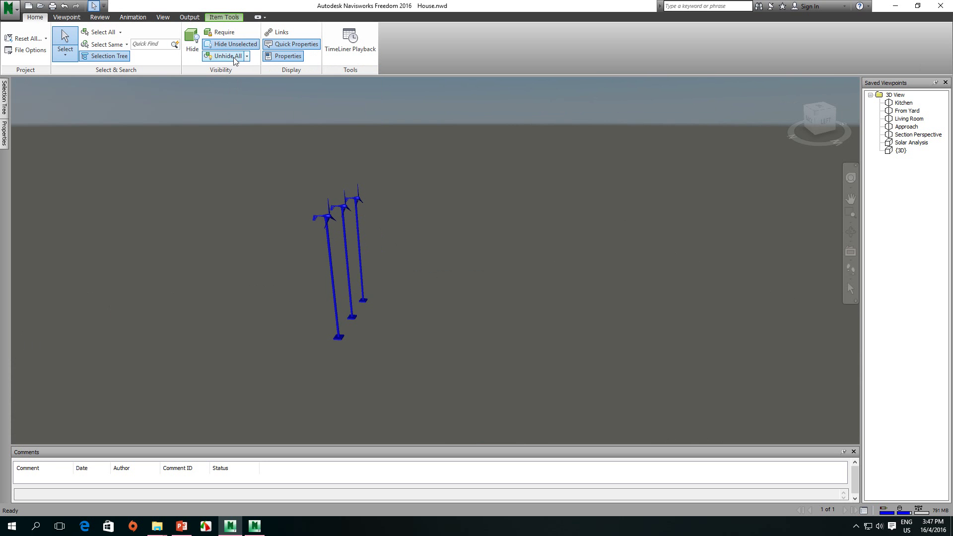
Unhide all items, toggle Require on and off for the wind turbines and clear the selection
click(235, 58)
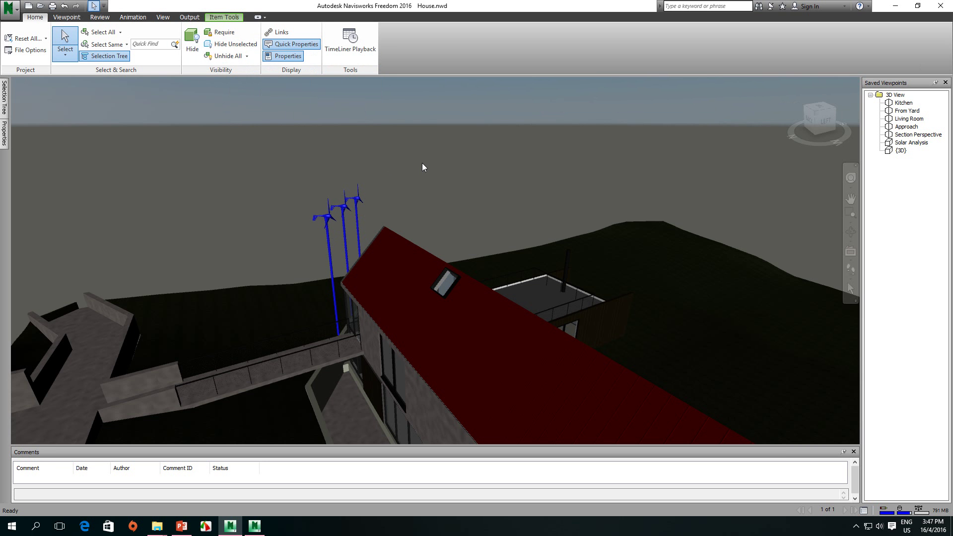
click(224, 33)
click(223, 32)
click(358, 251)
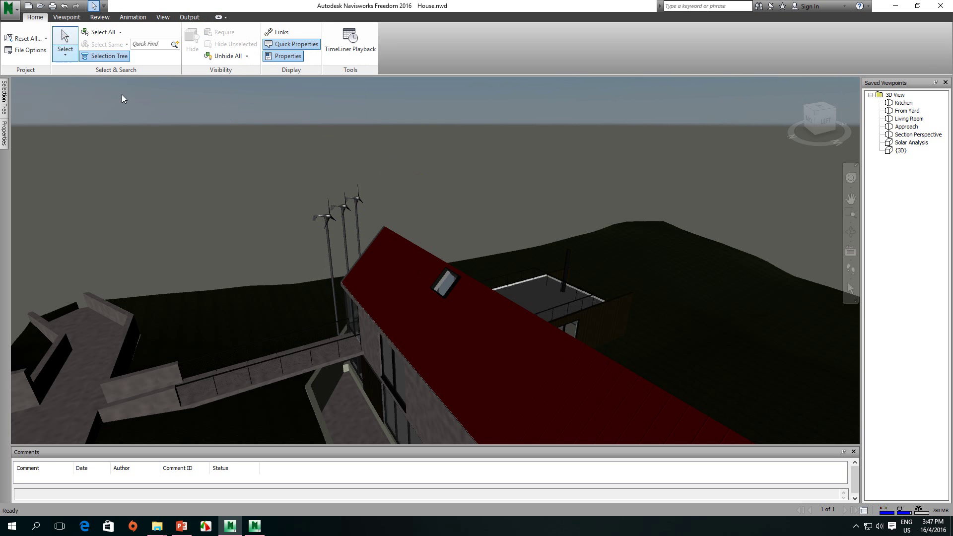
Look through the display modes offered by the Selection Tree and close it without changing the mode
shift+middle_drag(335, 279, 481, 281)
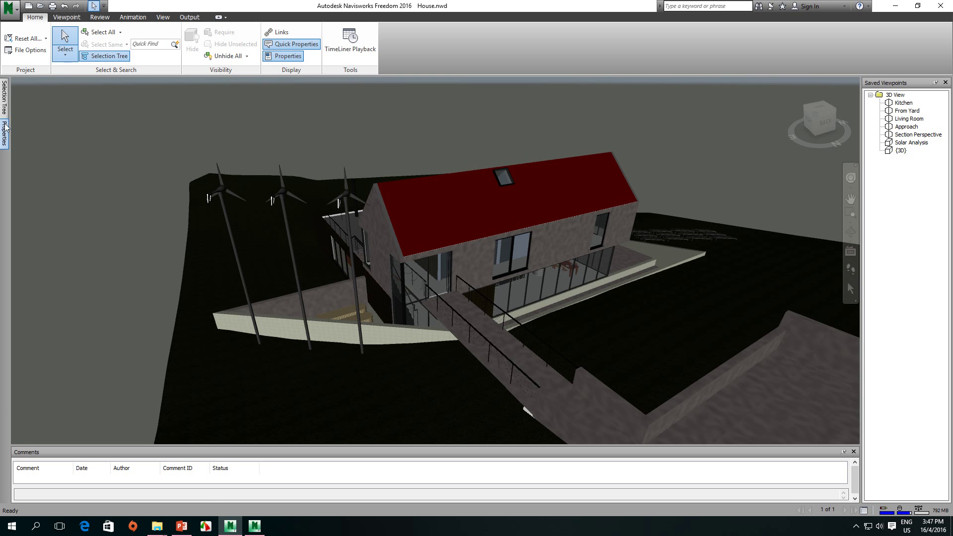
click(5, 102)
click(110, 96)
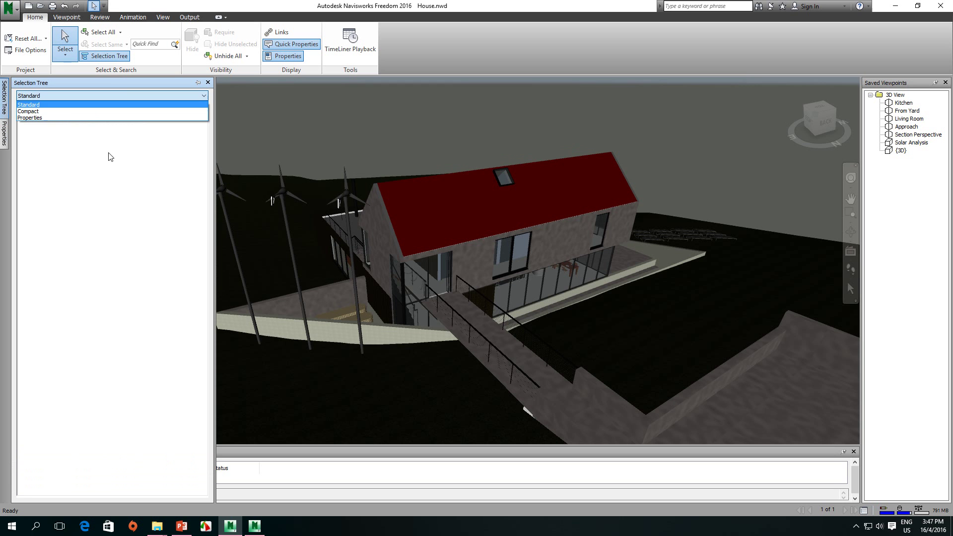
click(287, 102)
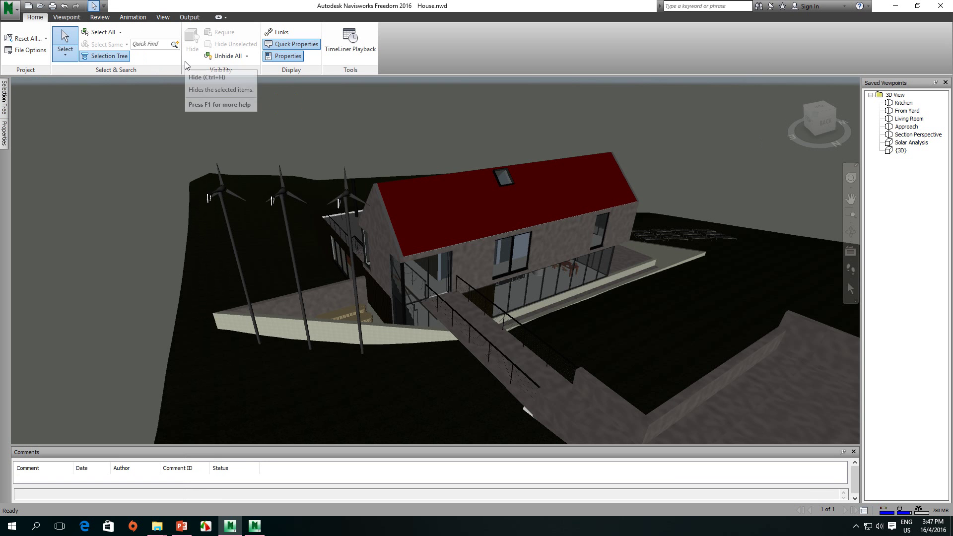
Select the roof, add the adjoining gable wall to the selection and deselect both
click(120, 32)
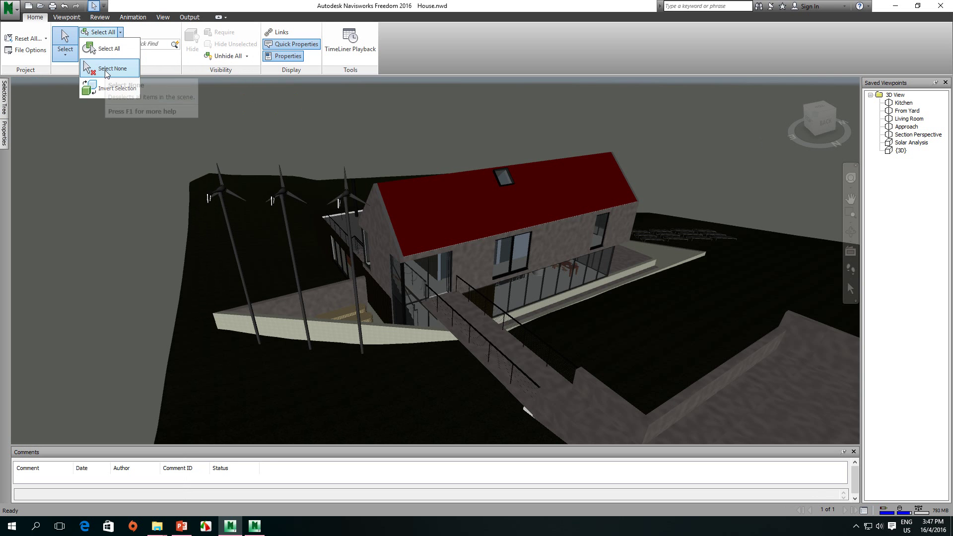
click(415, 202)
click(400, 207)
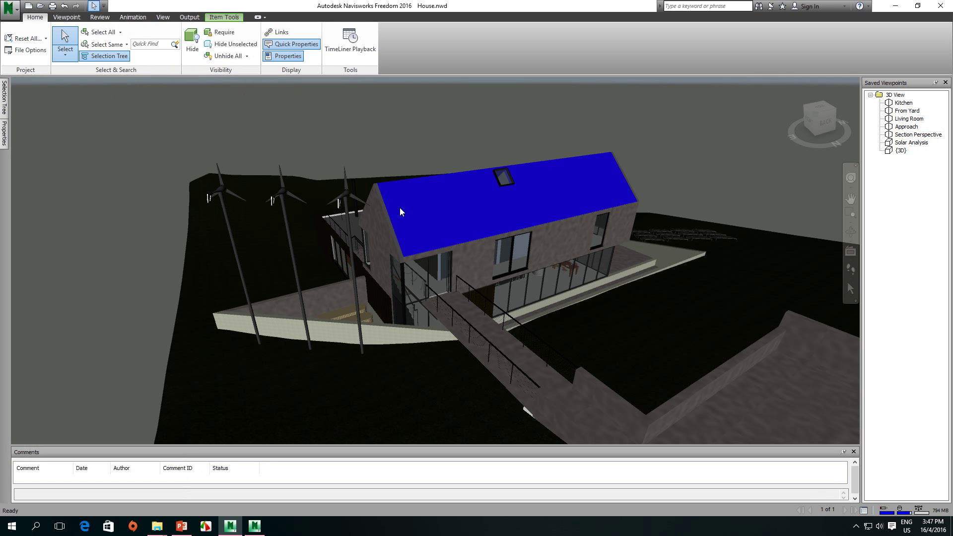
ctrl+click(379, 217)
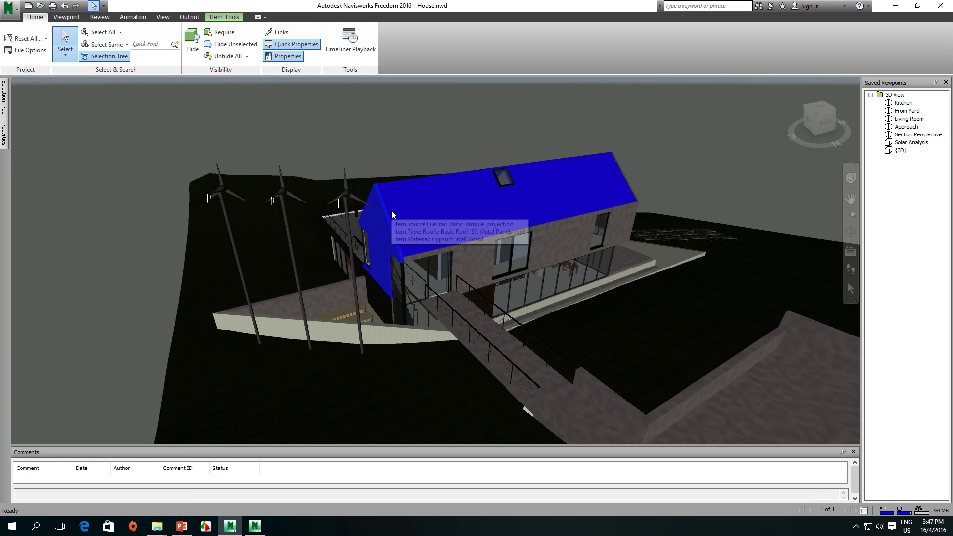
click(96, 143)
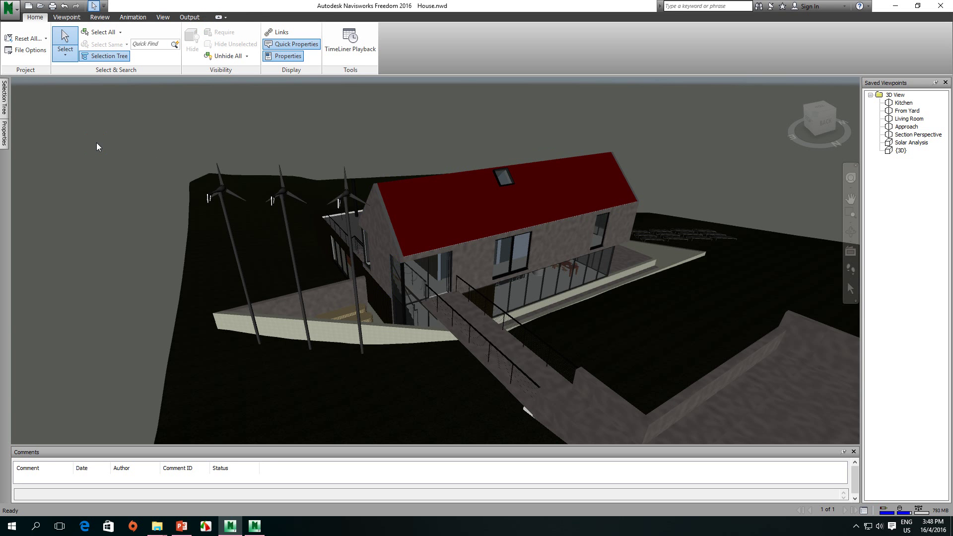
Select the roof, invert the selection to everything else in the model and clear it
click(121, 32)
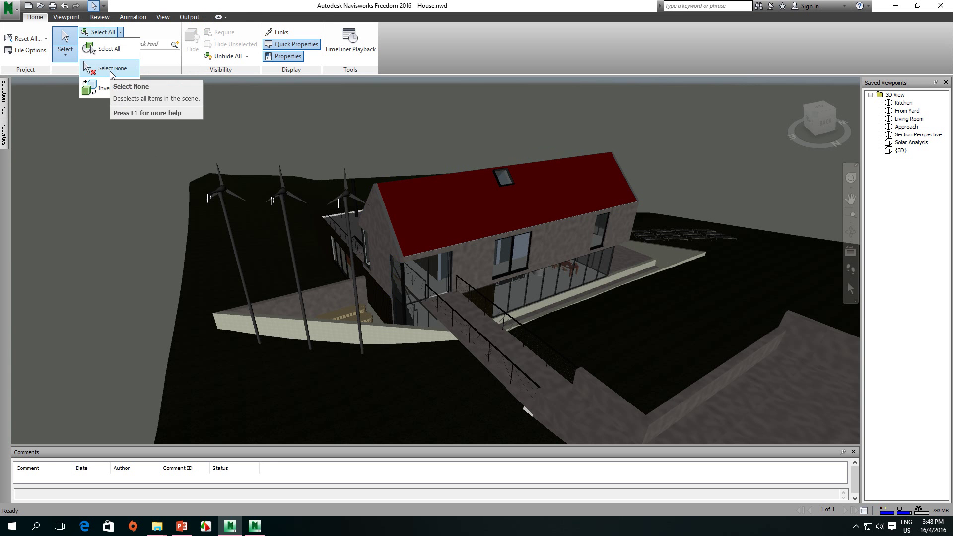
click(93, 160)
mouse_move(412, 211)
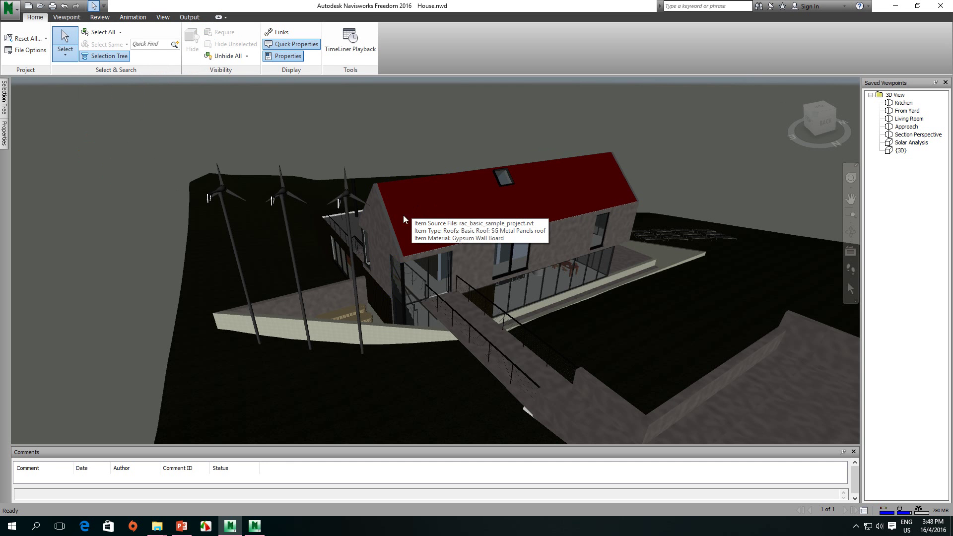
click(411, 211)
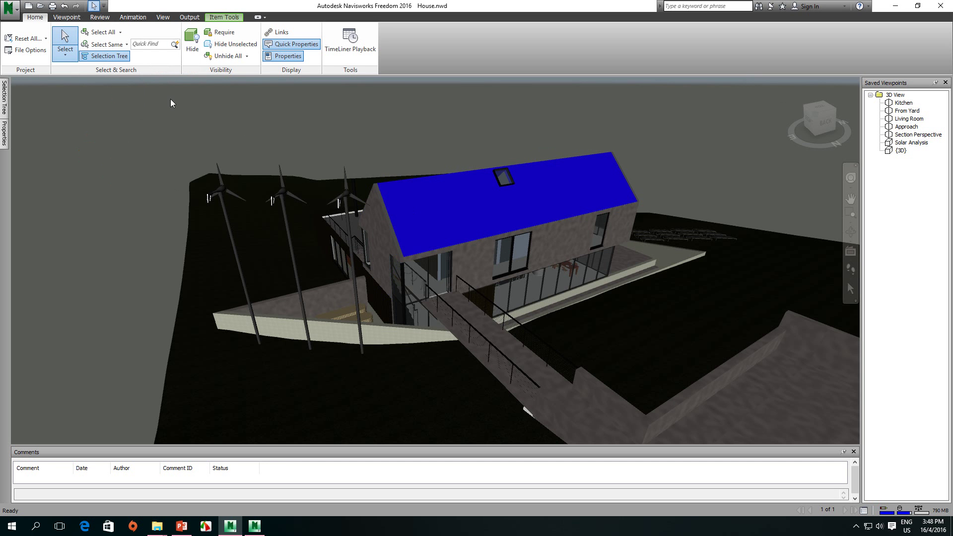
click(120, 34)
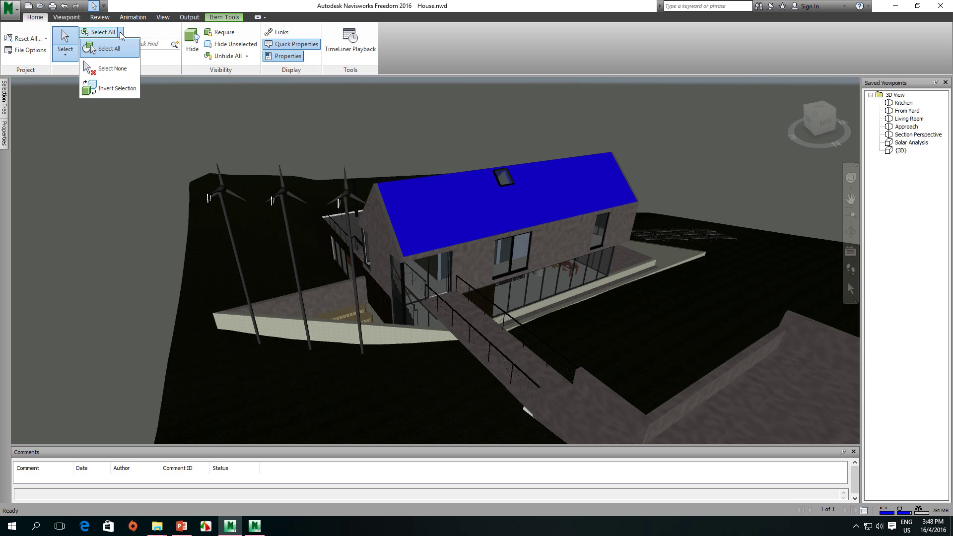
click(116, 89)
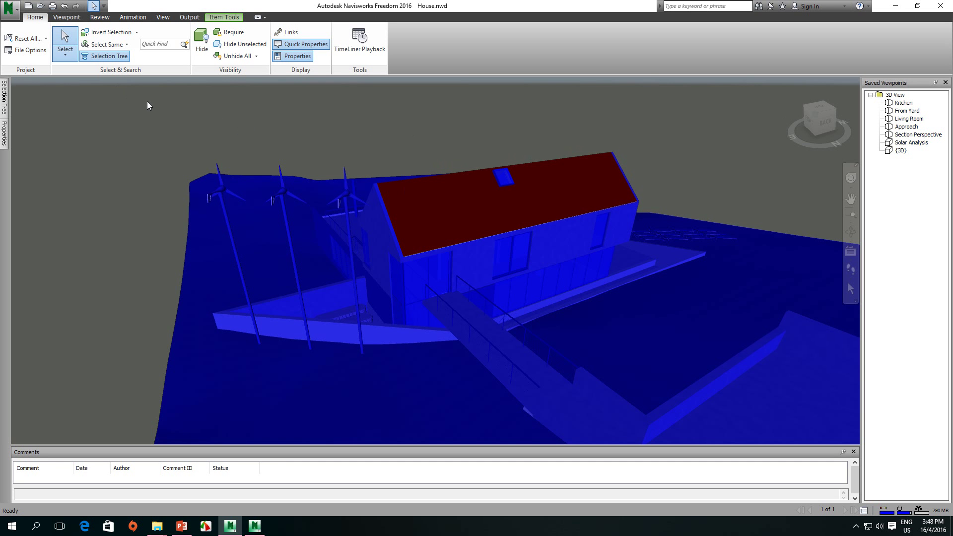
click(208, 124)
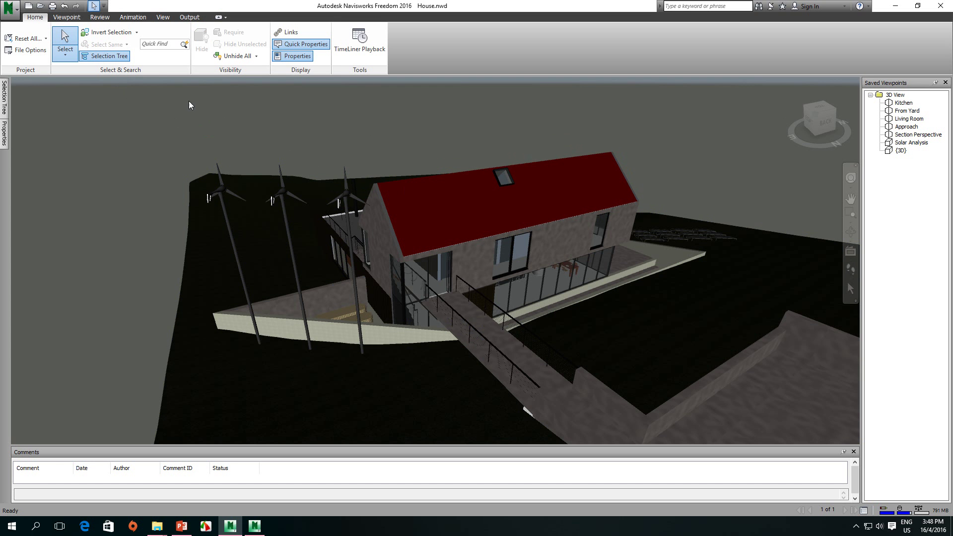
Use Select Box to select the house and the objects around it, and clear that selection
scroll(350, 171, down, 3)
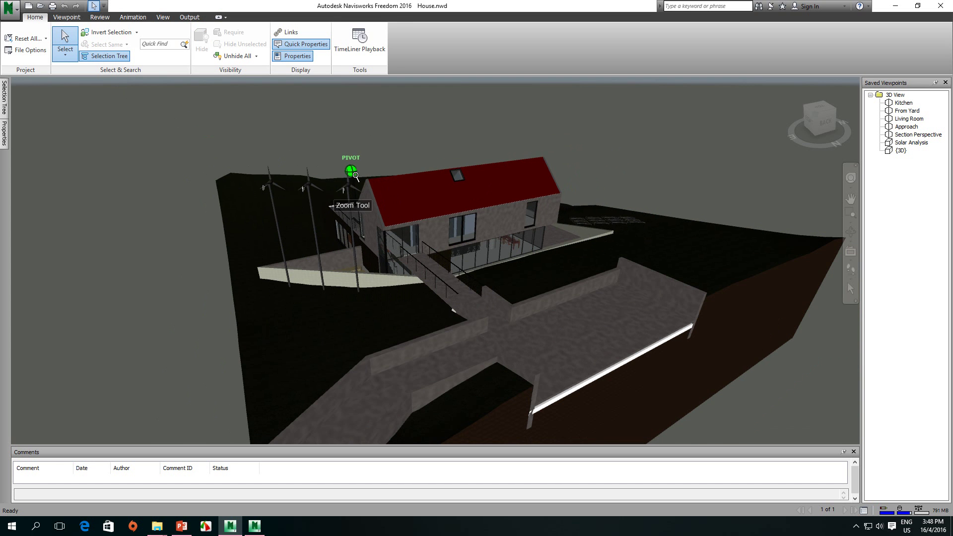
click(65, 55)
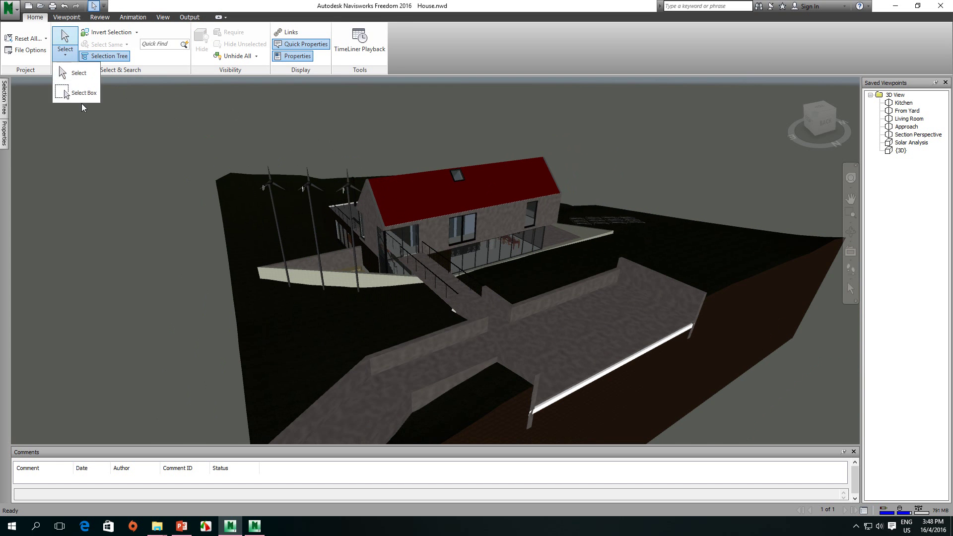
click(83, 102)
drag(429, 211, 661, 404)
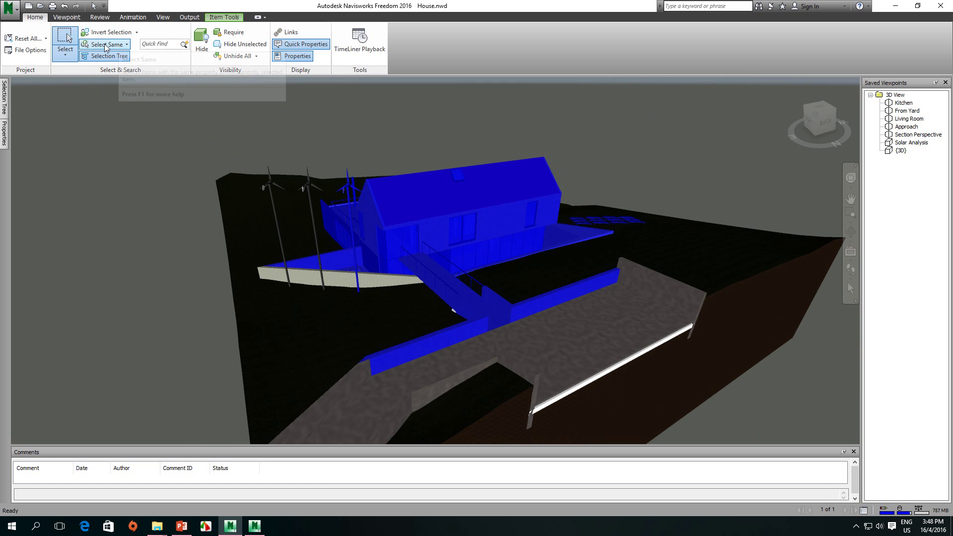
click(127, 44)
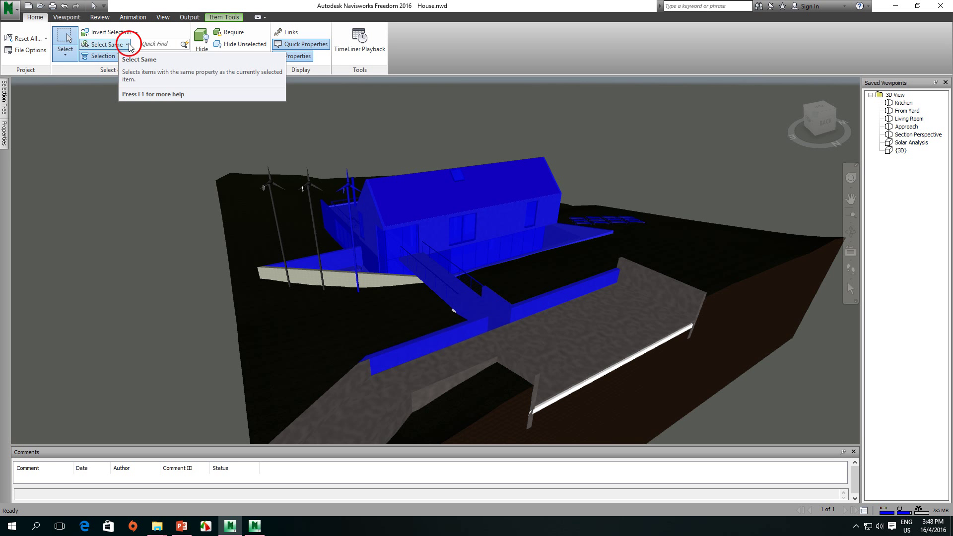
click(262, 116)
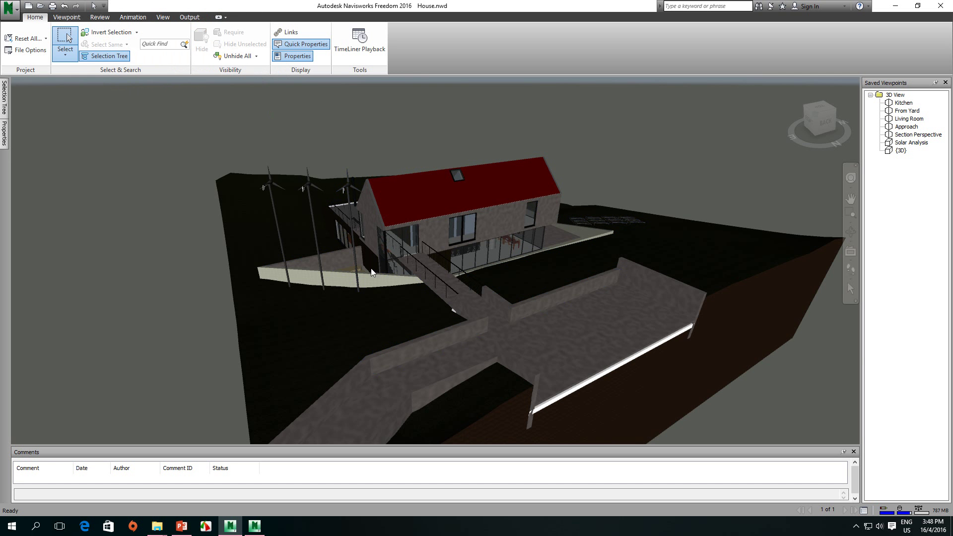
Switch back to single Select, pick one window of the upper-floor pair and select all items with the same name
scroll(395, 272, up, 6)
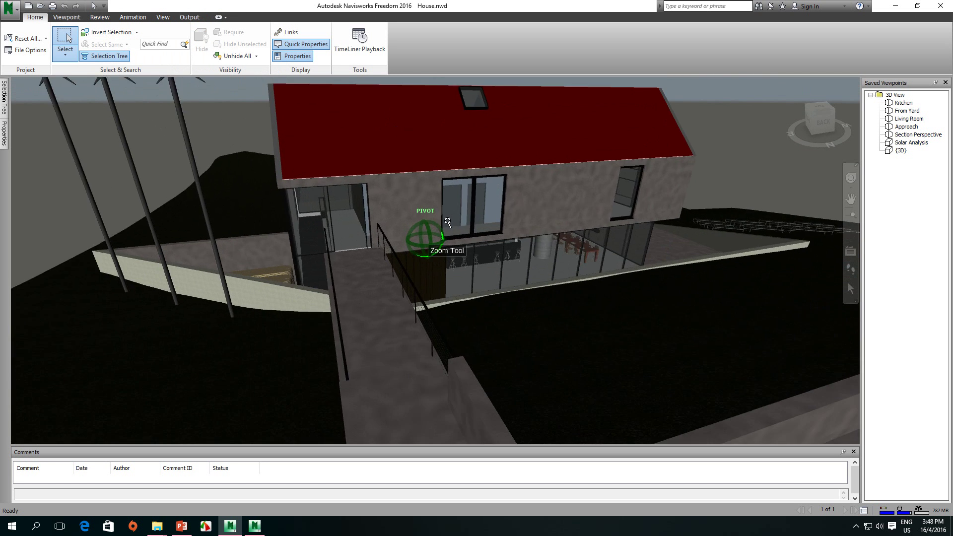
scroll(448, 222, up, 3)
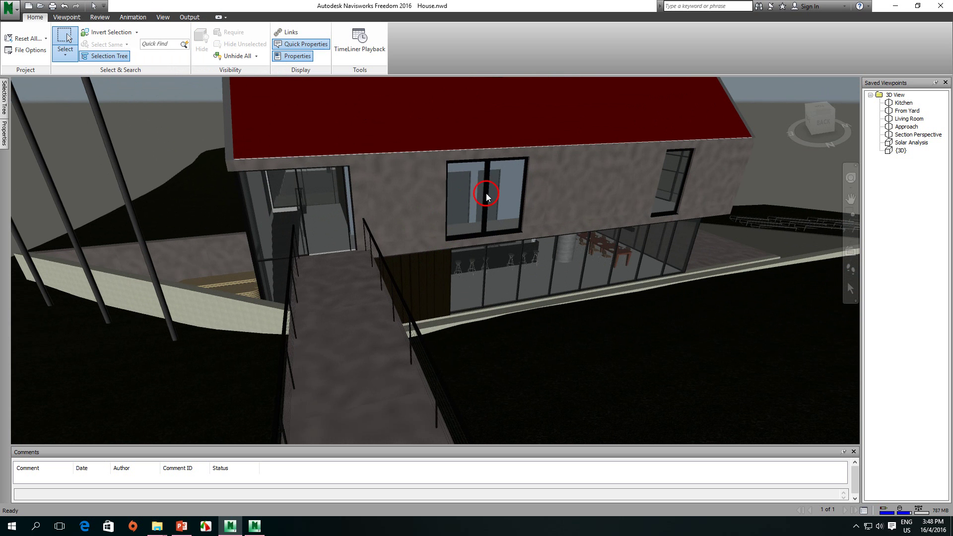
click(65, 55)
click(79, 74)
click(487, 179)
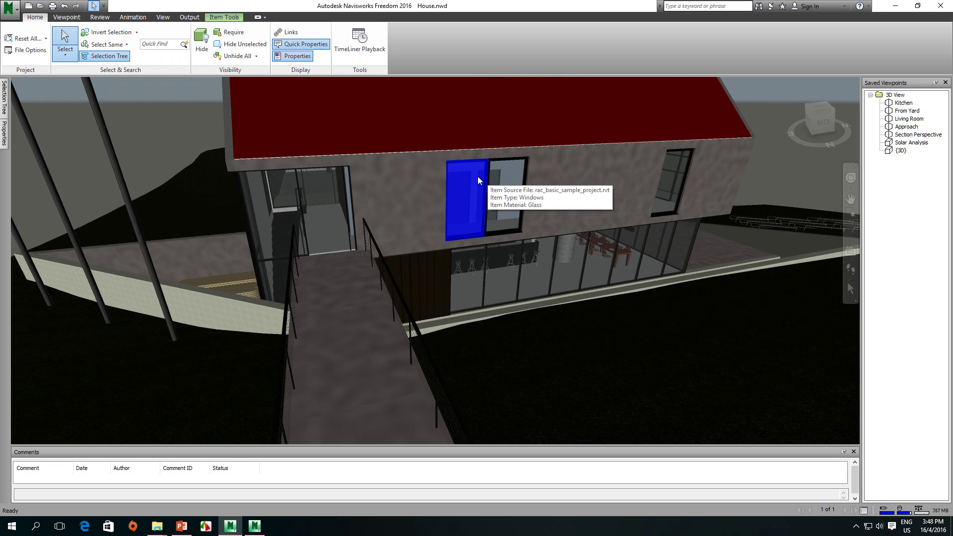
click(127, 45)
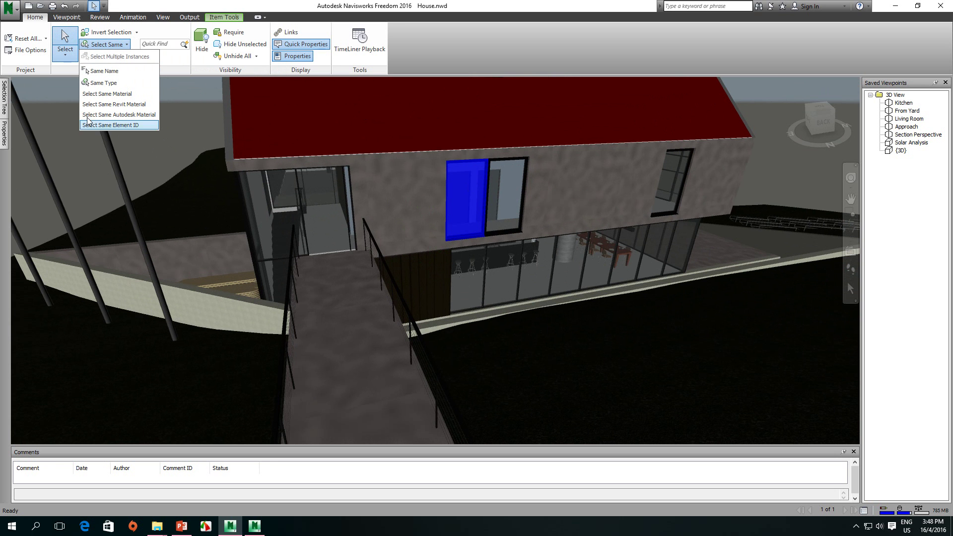
click(103, 72)
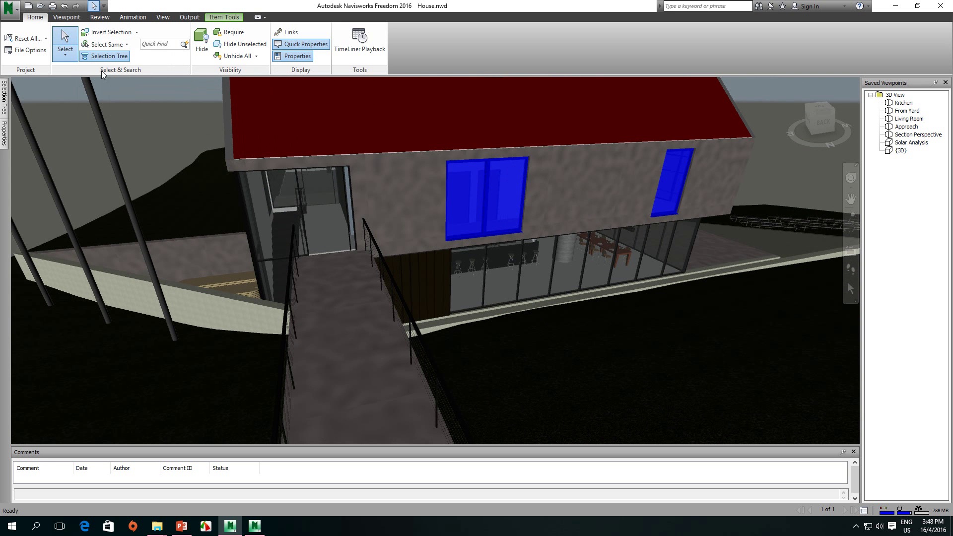
Reselect only one window of the upper-floor pair and select all items of the same type
mouse_move(540, 213)
shift+middle_down()
mouse_move(500, 196)
mouse_move(344, 194)
mouse_move(436, 194)
shift+middle_up()
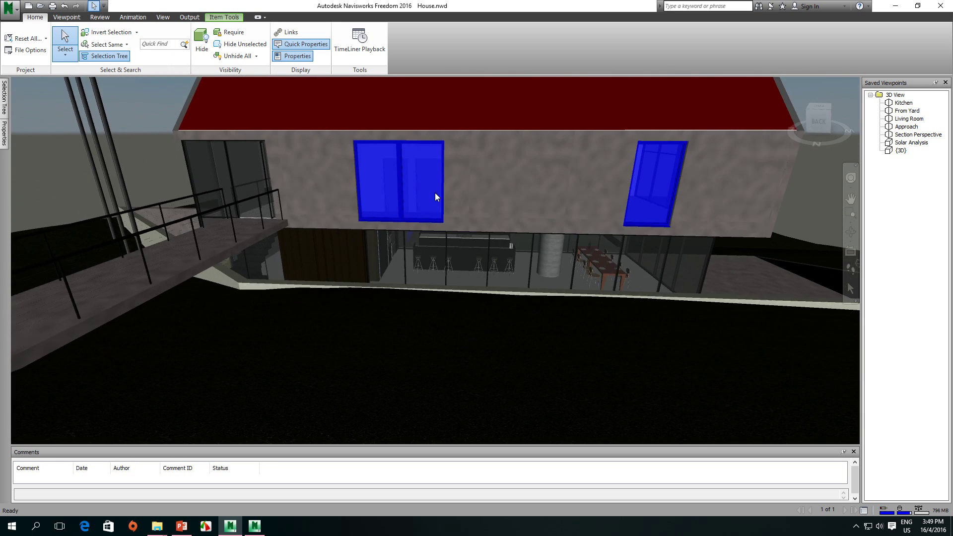
click(385, 179)
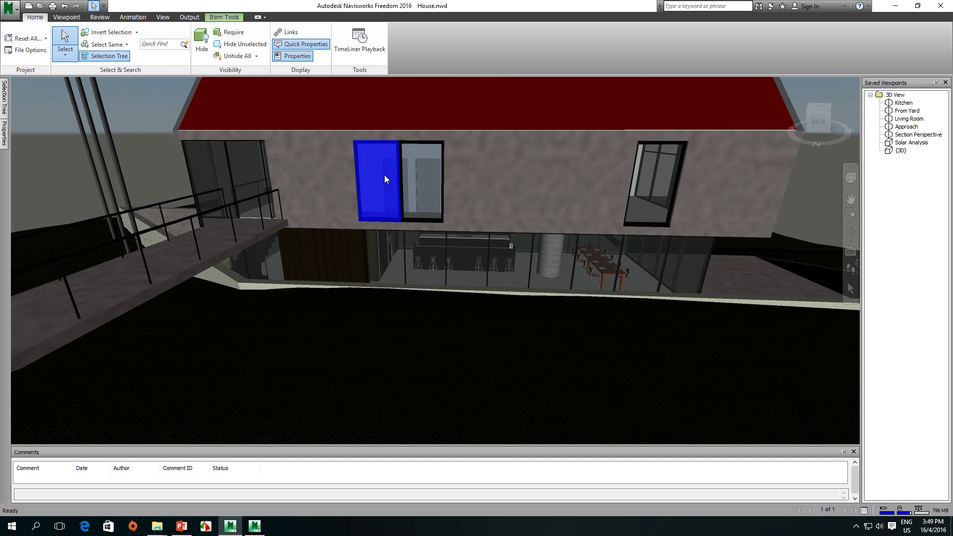
click(125, 45)
click(114, 85)
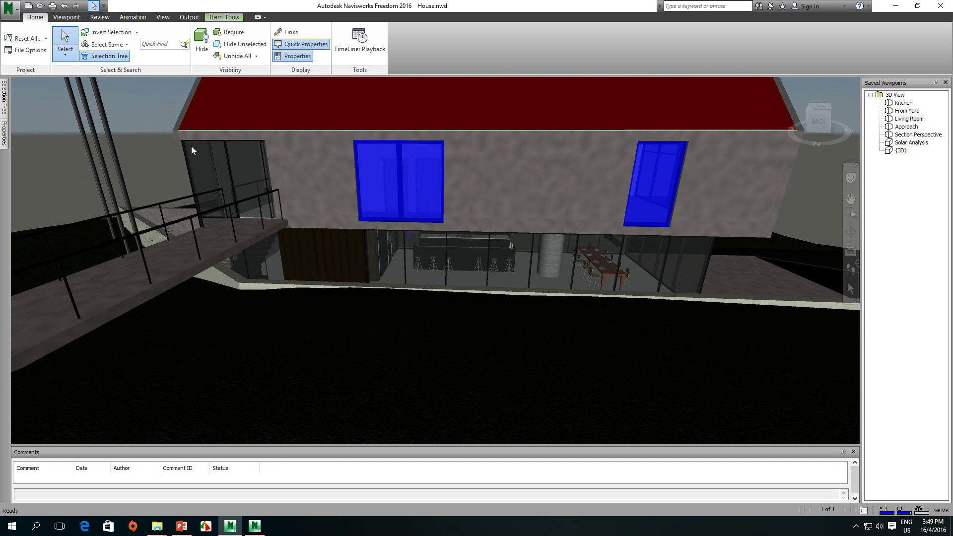
Reselect only one window of the upper-floor pair and select all items with the same Revit material
mouse_move(590, 187)
shift+middle_down()
mouse_move(483, 161)
mouse_move(474, 191)
mouse_move(532, 199)
shift+middle_up()
click(127, 45)
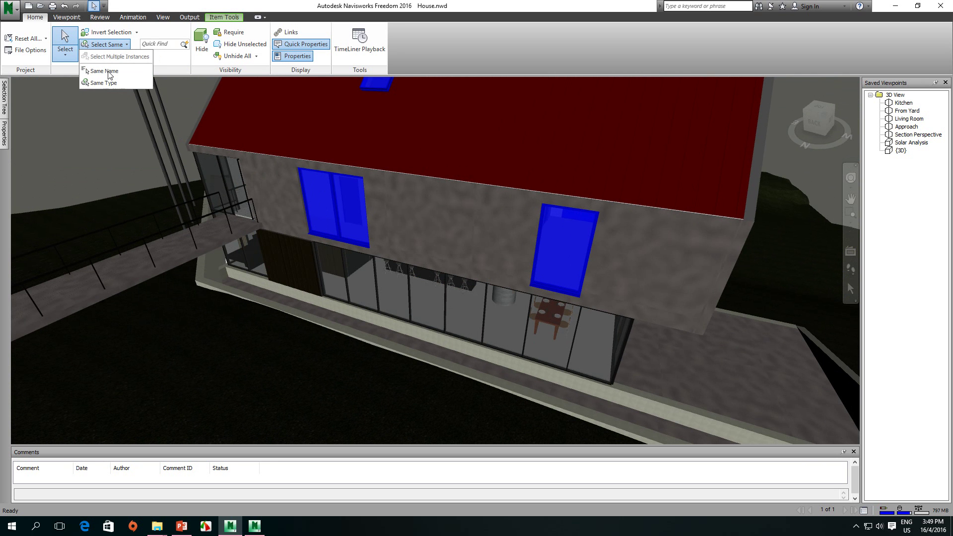
click(323, 192)
click(319, 191)
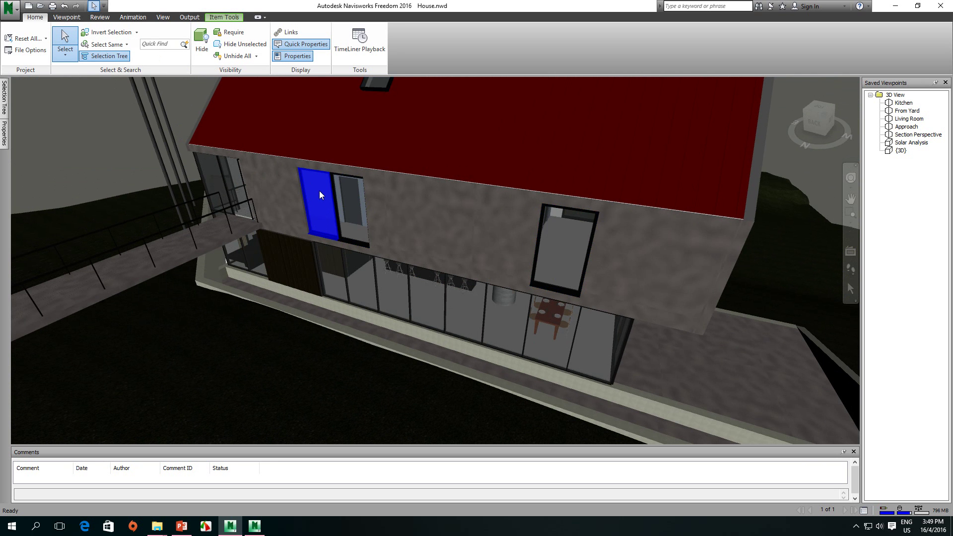
click(107, 44)
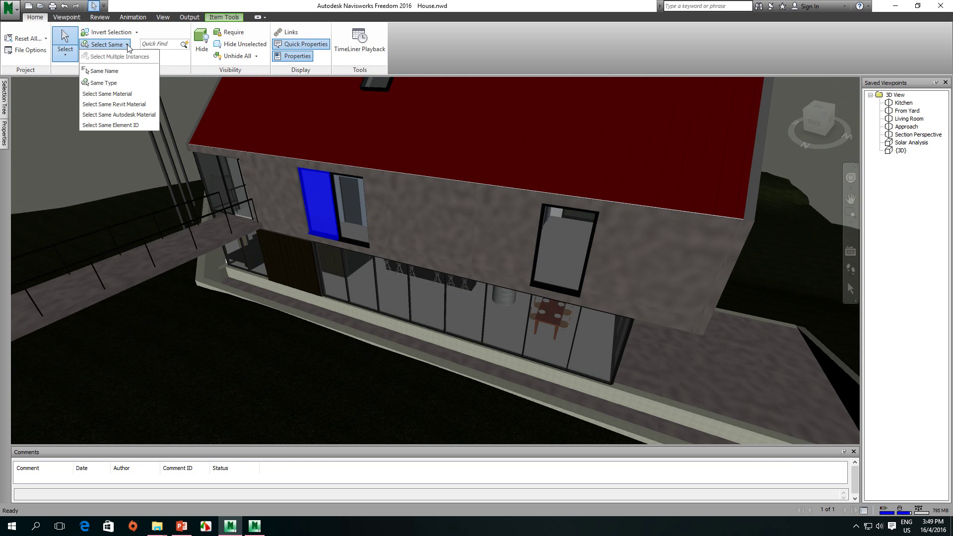
click(111, 104)
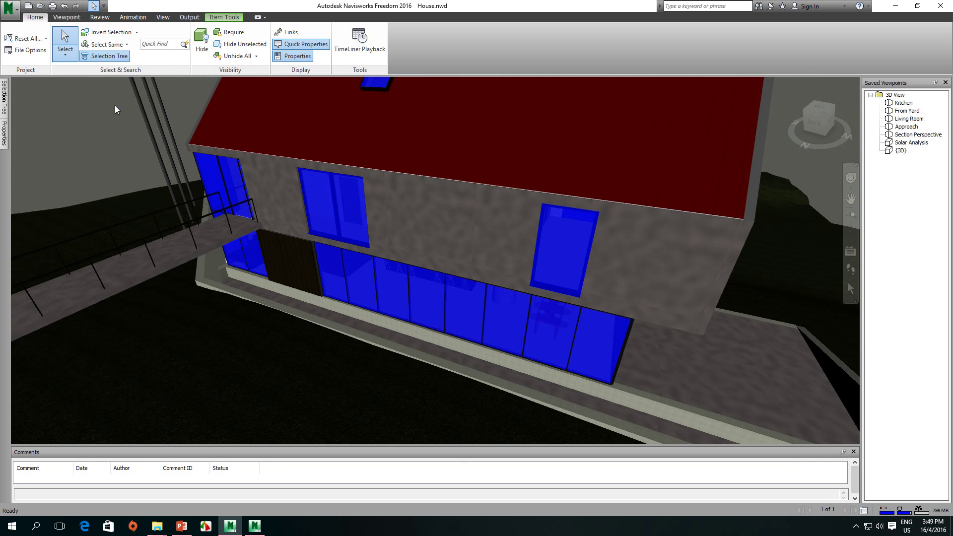
Hide the selected same-material glazing around the house, unhide everything and clear the selection
shift+middle_drag(285, 198, 464, 204)
scroll(429, 201, up, 1)
scroll(429, 201, down, 3)
scroll(464, 204, down, 3)
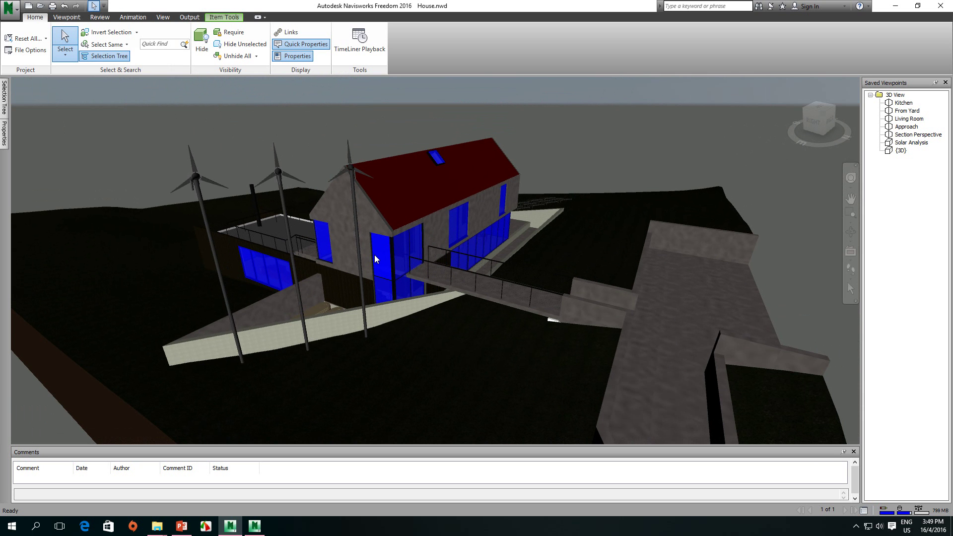
middle_drag(289, 257, 318, 270)
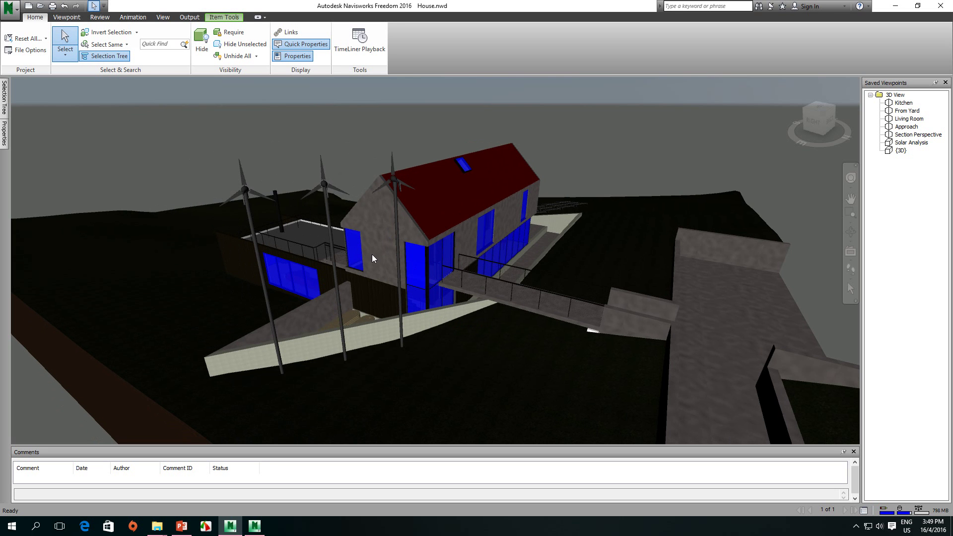
click(202, 43)
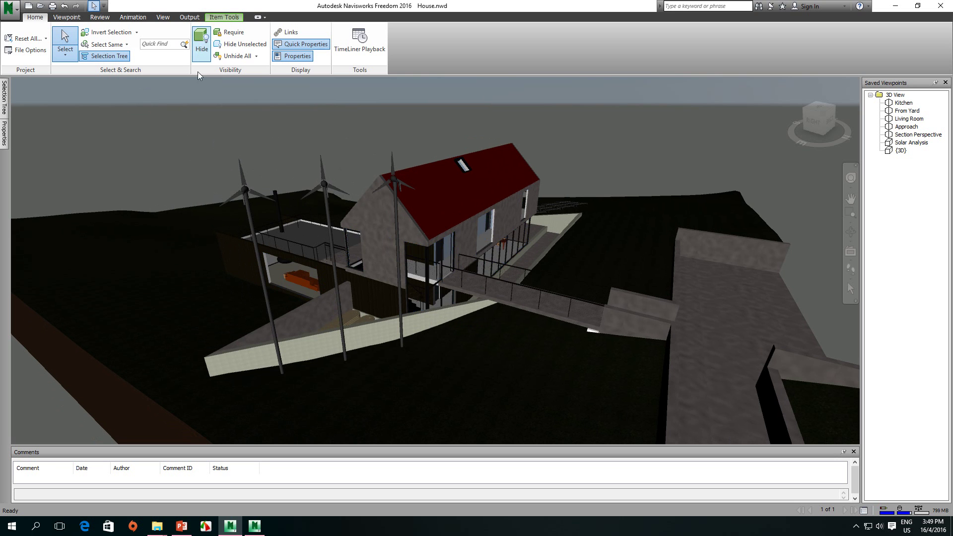
click(225, 57)
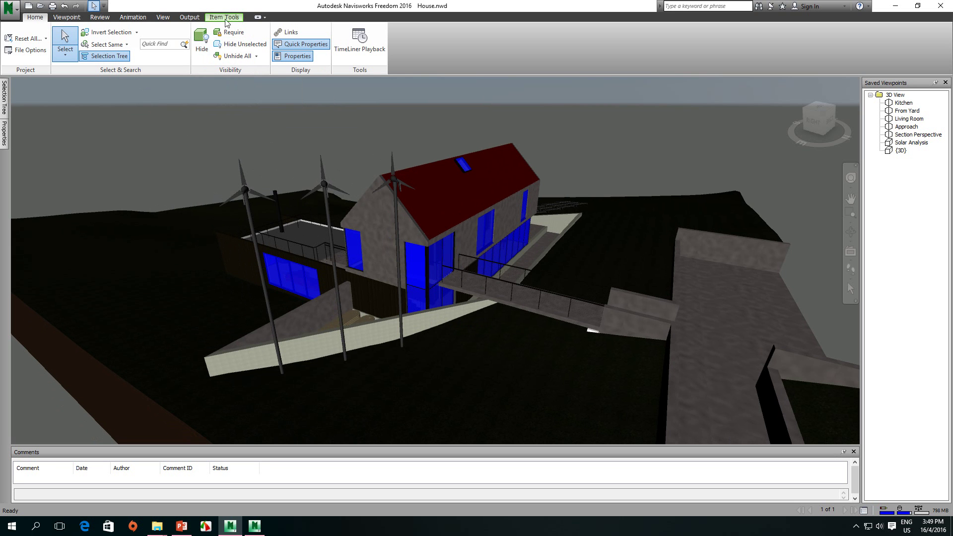
mouse_move(446, 173)
mouse_move(446, 233)
click(355, 127)
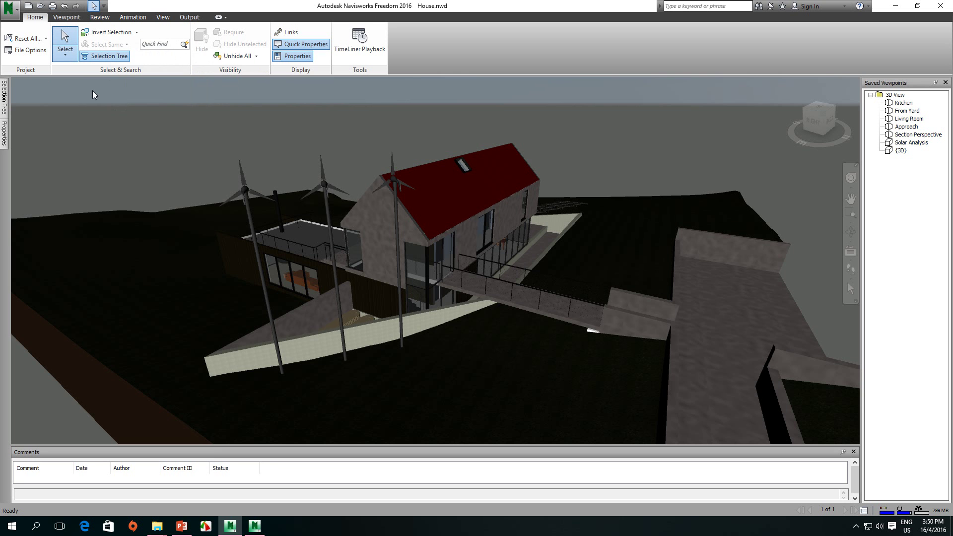
Turn the Selection Tree off and on again, and pin it open beside the model
mouse_move(6, 99)
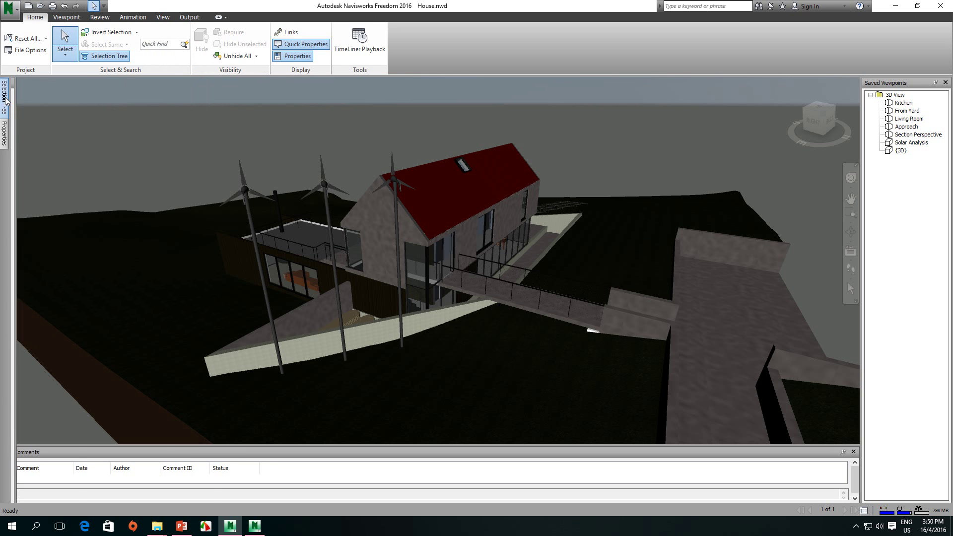
click(107, 59)
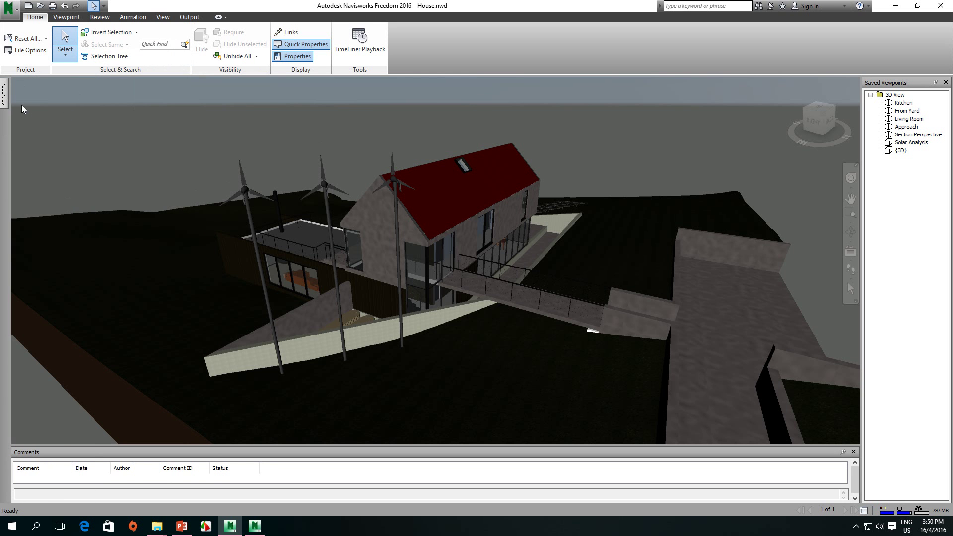
click(107, 56)
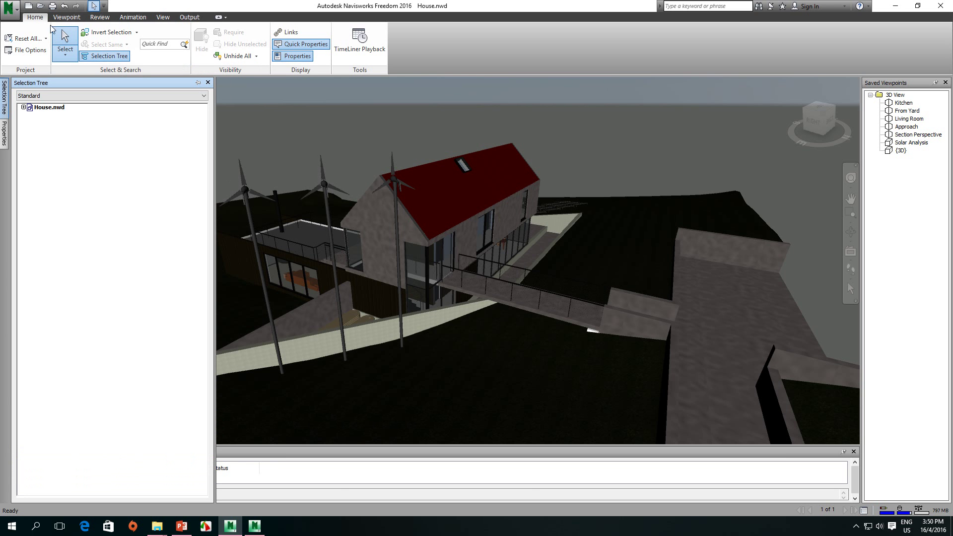
click(164, 18)
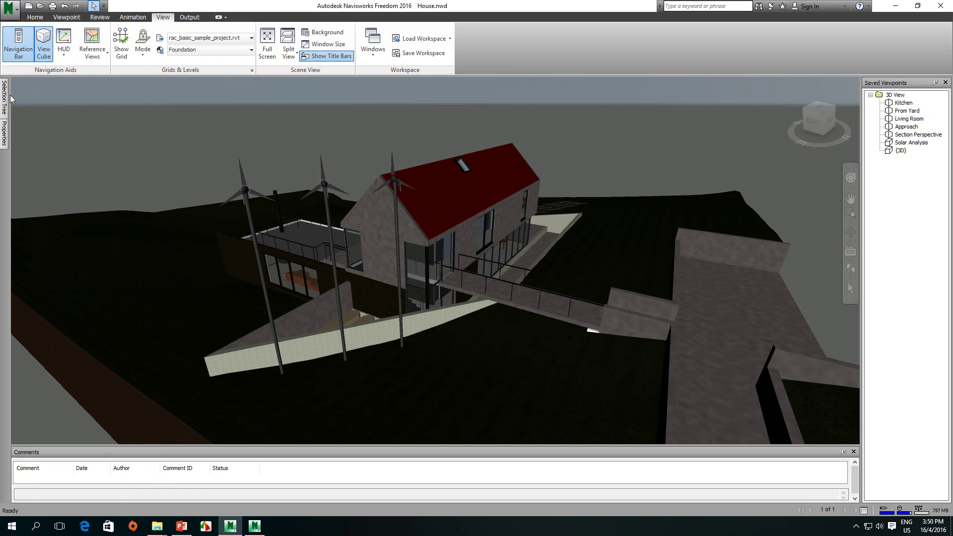
mouse_move(5, 100)
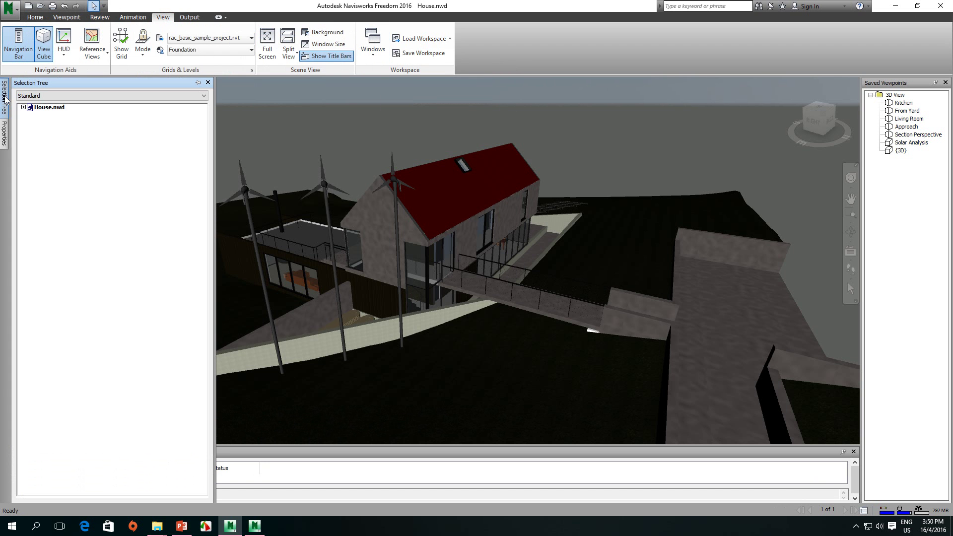
click(198, 83)
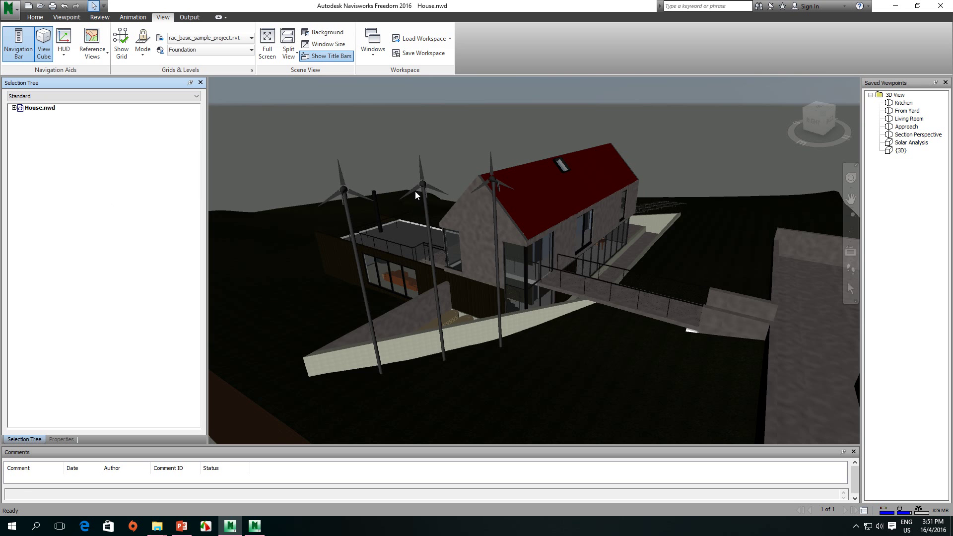
Select the whole House.nwd model in the Selection Tree, clear the selection and expand the file into its levels
click(34, 109)
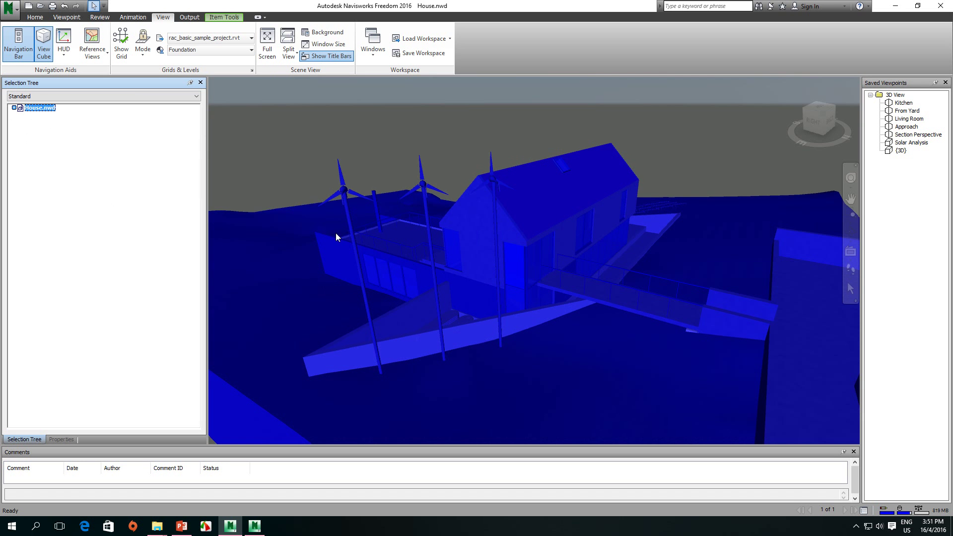
click(98, 195)
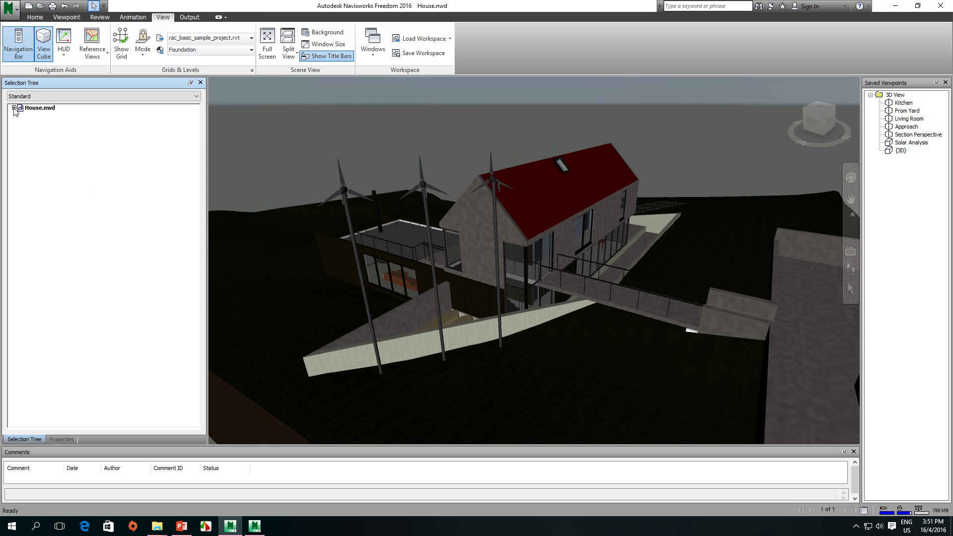
click(14, 108)
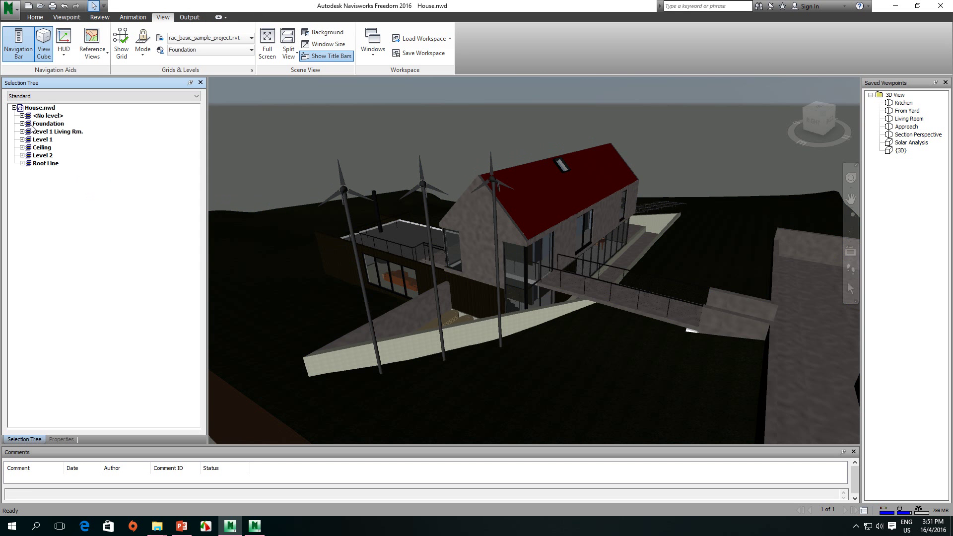
Highlight the <No level>, Foundation, Level 1 Living Rm., Level 1, Level 2 and Roof Line groups one after another
scroll(372, 227, down, 5)
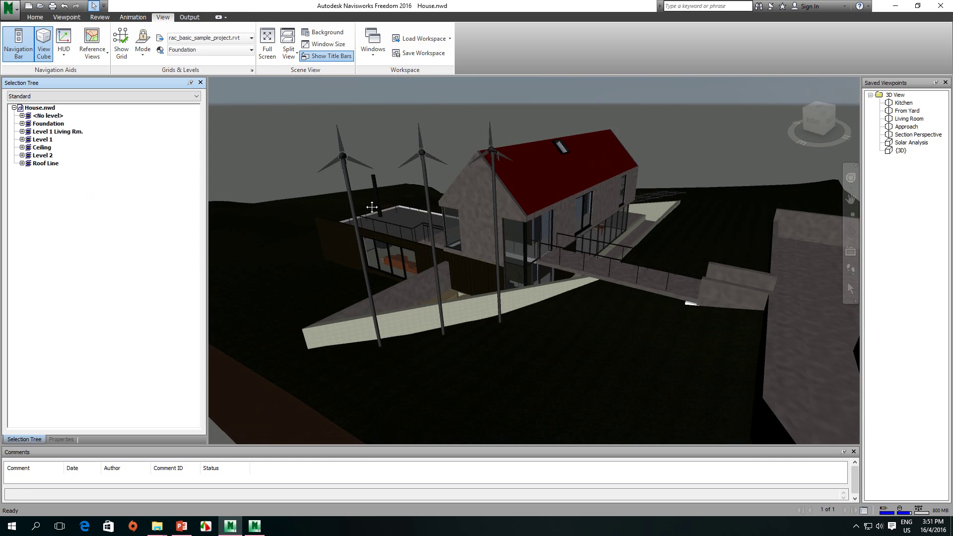
click(54, 116)
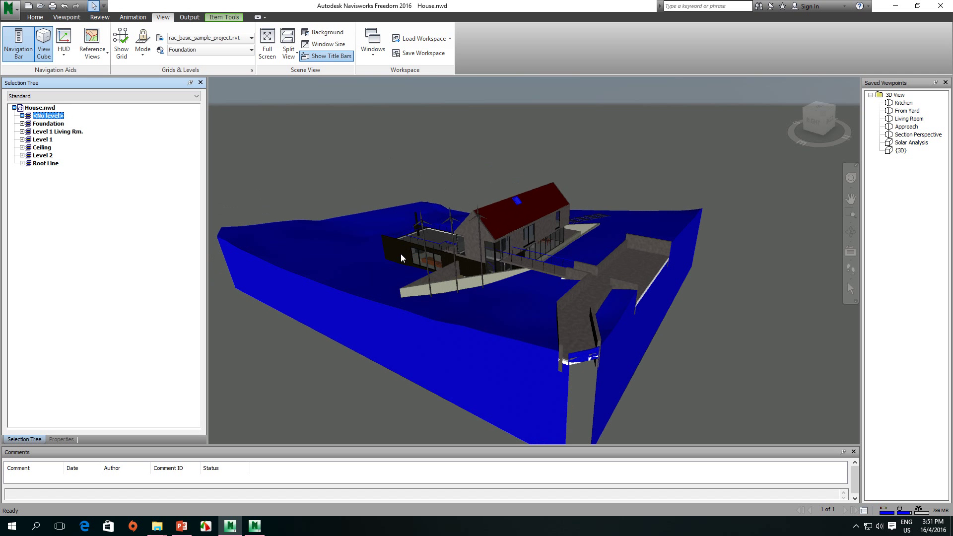
click(46, 124)
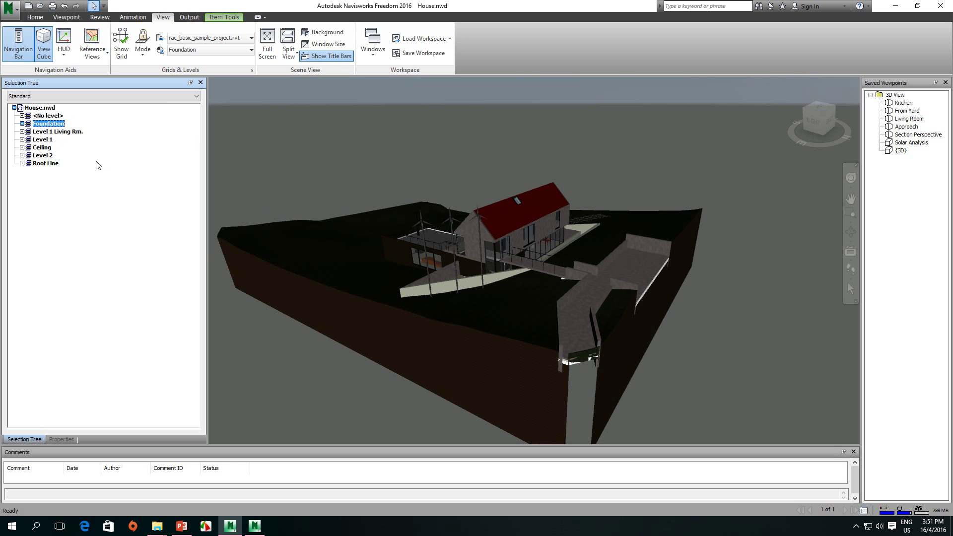
click(56, 133)
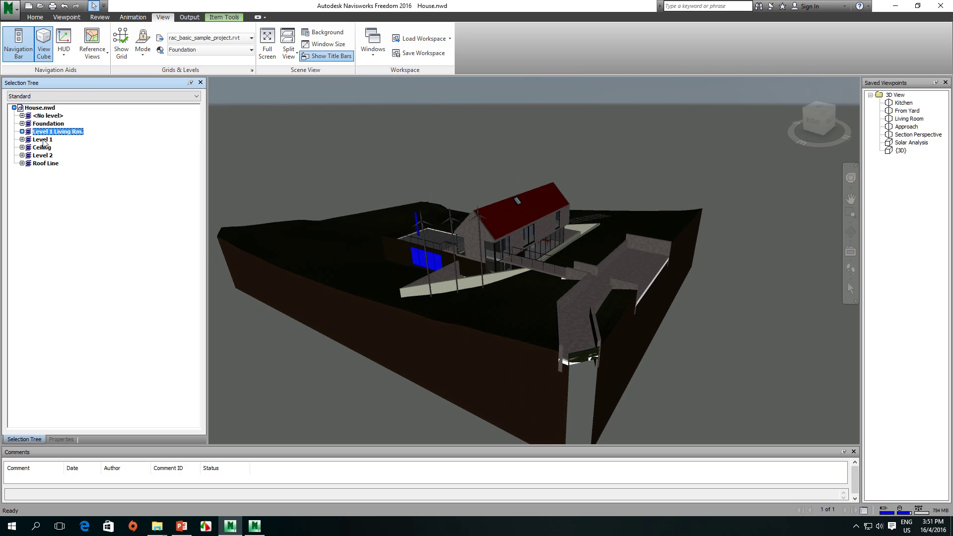
click(43, 140)
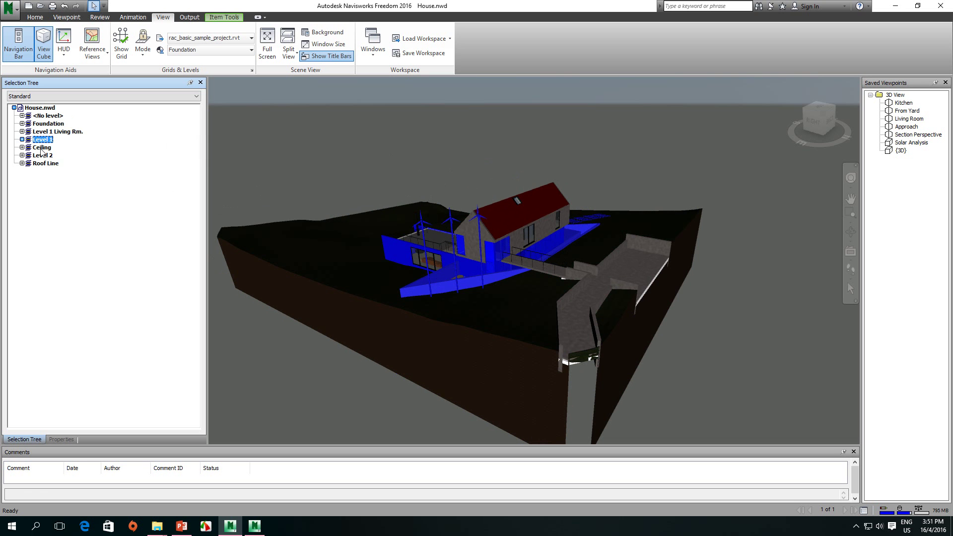
click(44, 156)
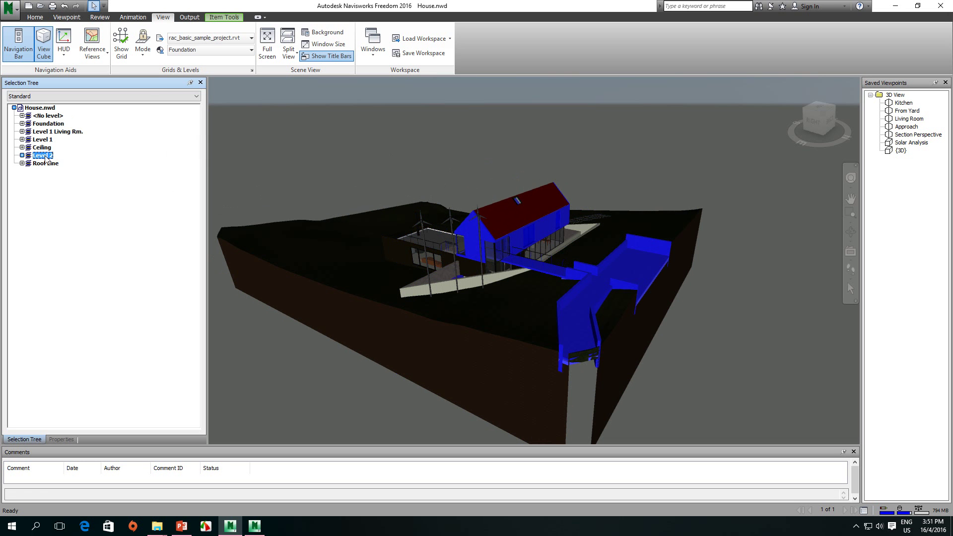
click(43, 165)
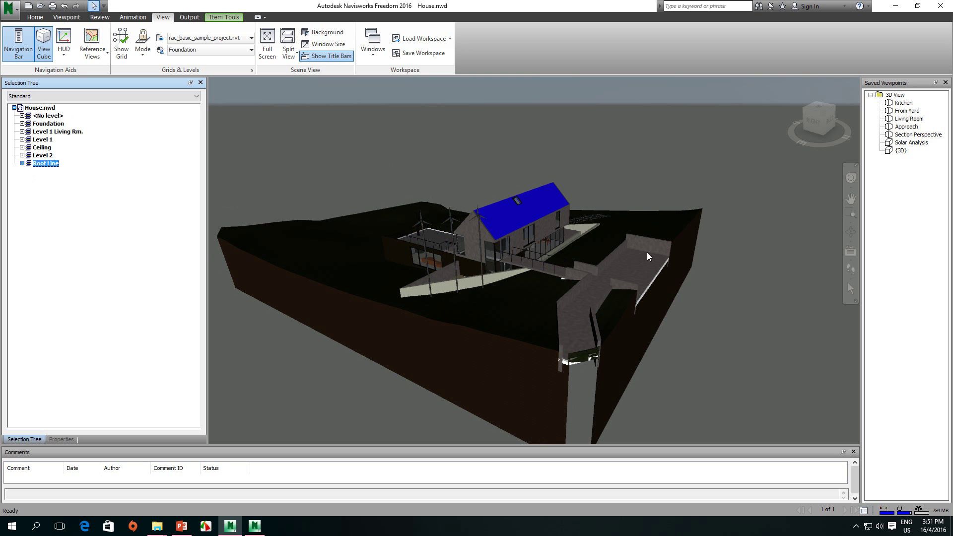
Expand Roof Line down to its Basic Roof materials, highlight Gypsum Wall Board and Roofing - Metal Standing Seam, and collapse Roof Line
click(22, 164)
click(52, 172)
click(30, 171)
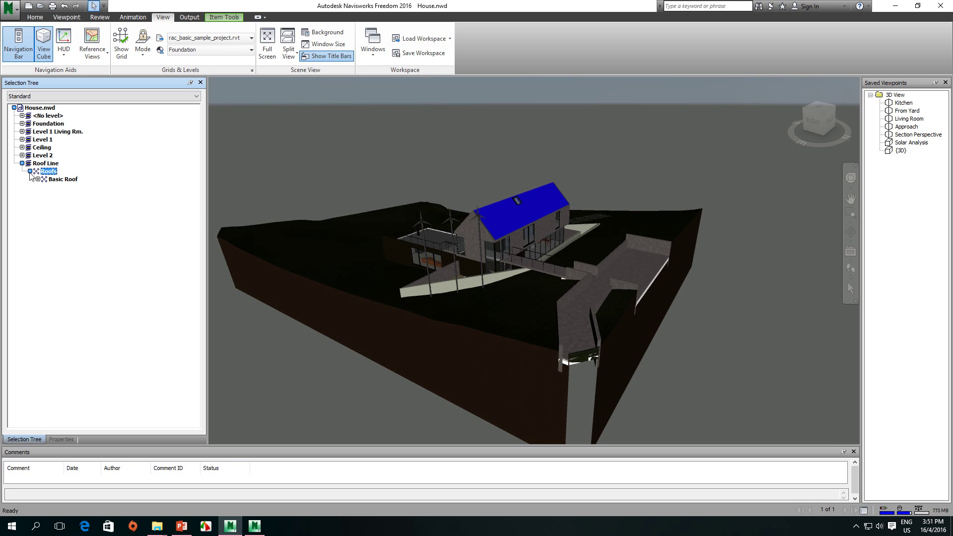
click(38, 179)
click(45, 187)
click(54, 195)
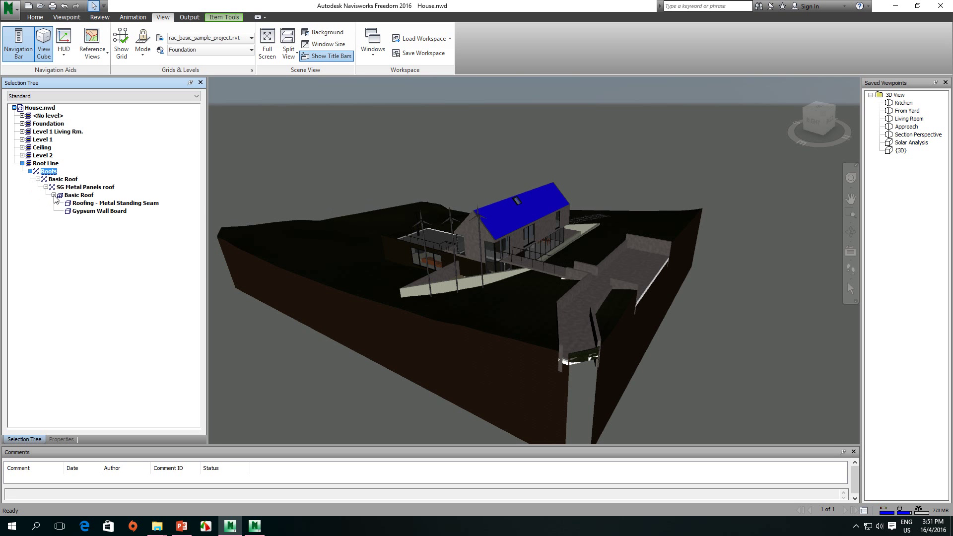
click(89, 212)
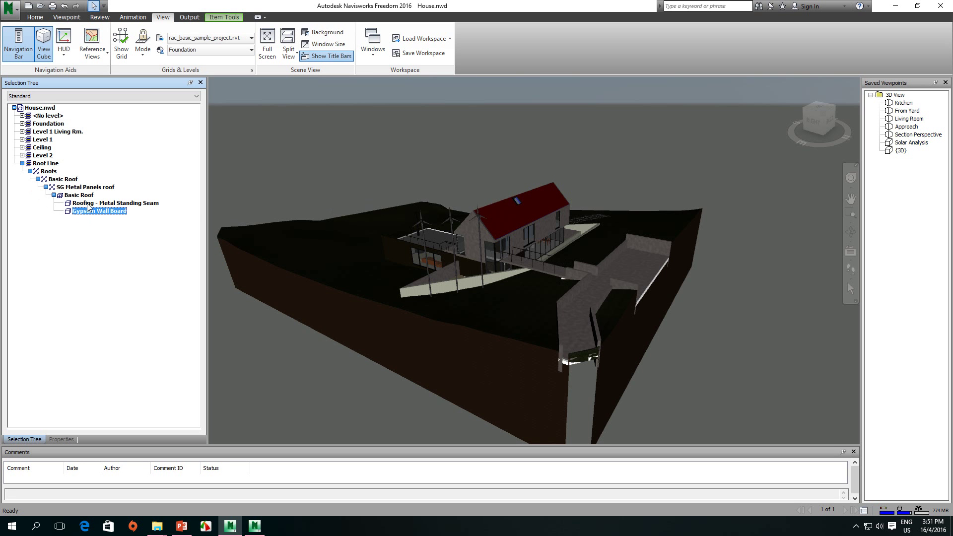
click(88, 204)
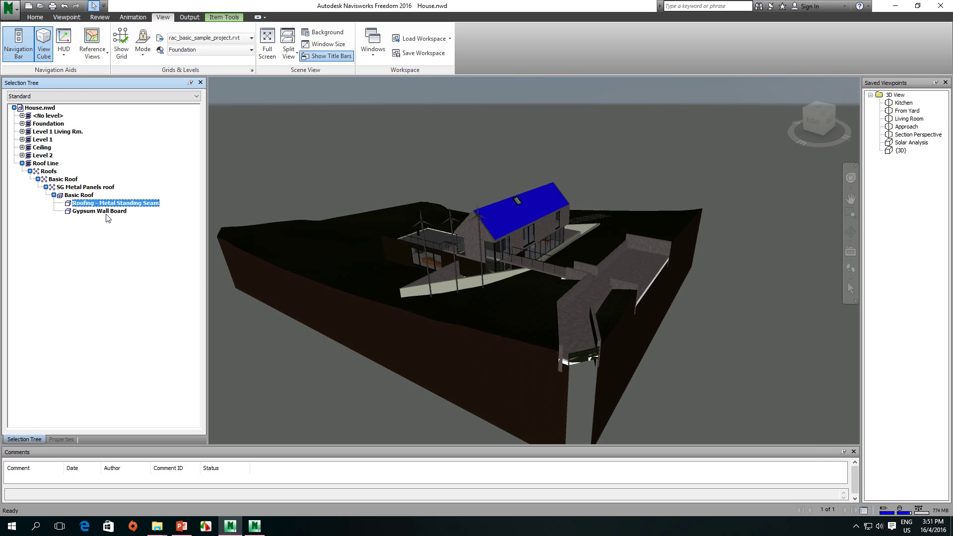
click(54, 195)
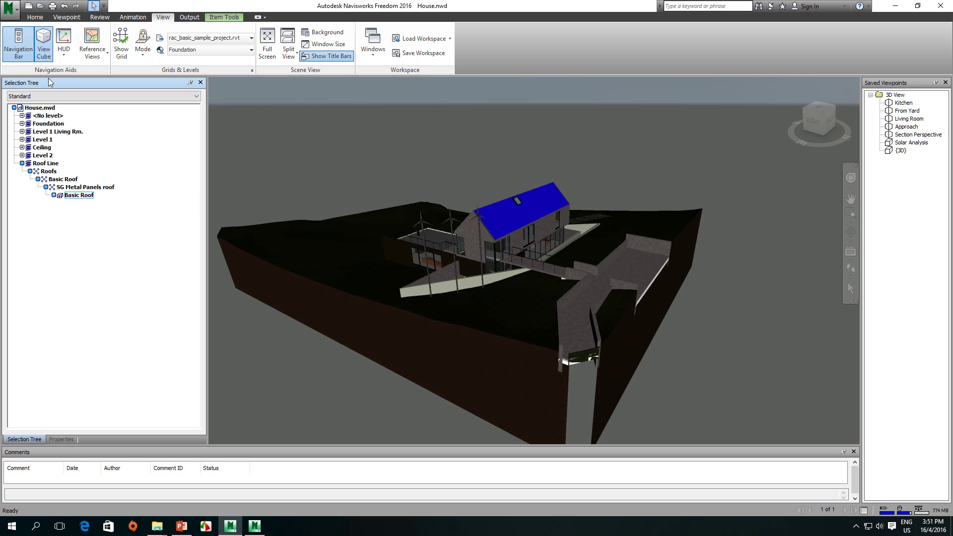
click(22, 164)
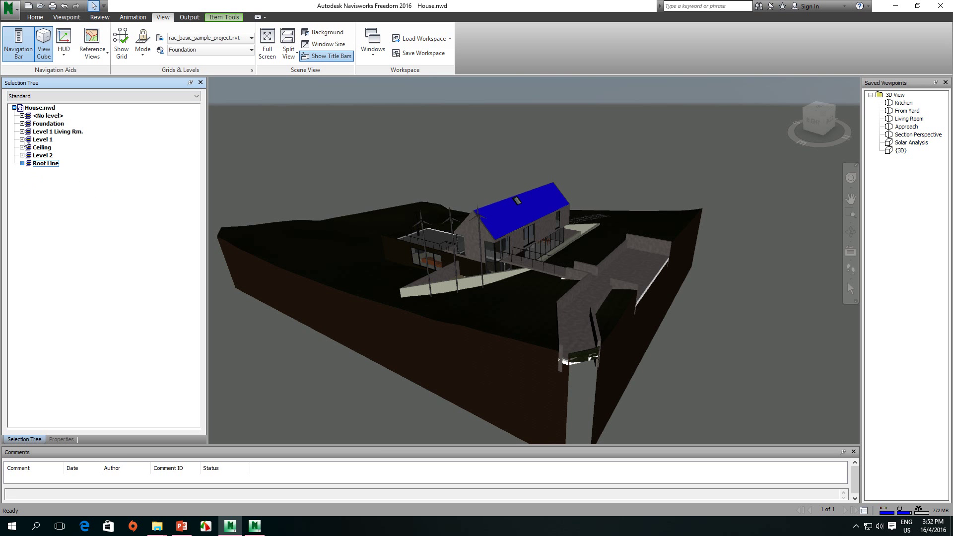
Expand Level 1 Living Rm., clear the roof selection and select Curtain Panels, viewing them from the opposite side of the house
click(22, 131)
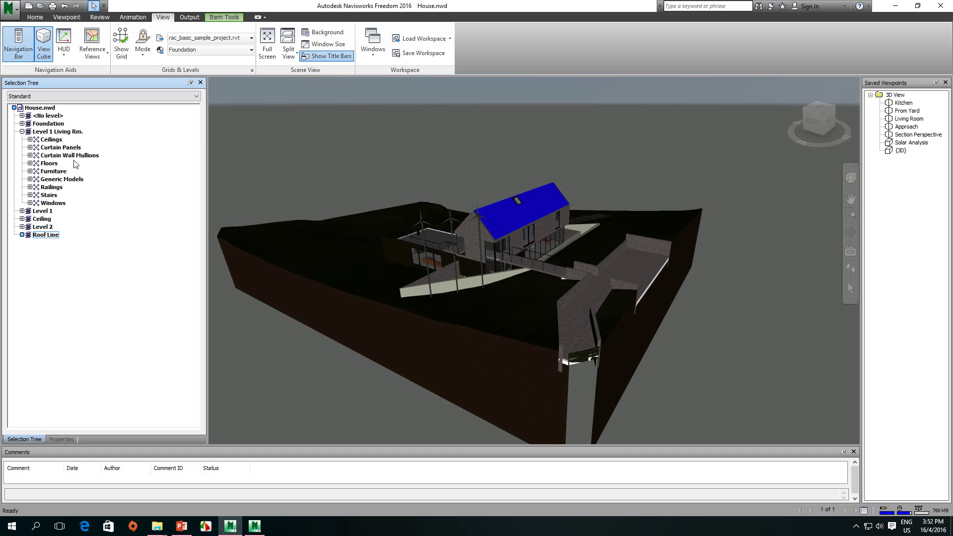
key(Escape)
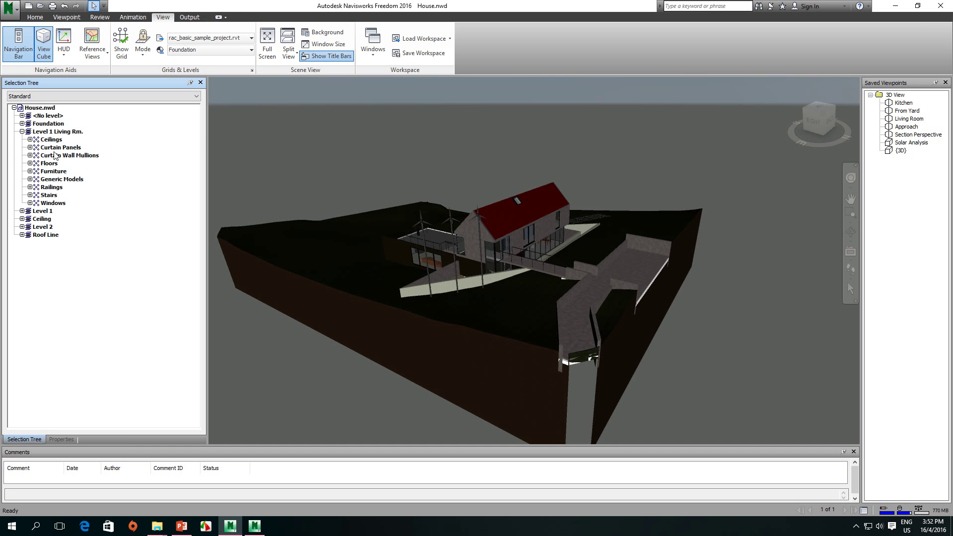
click(56, 148)
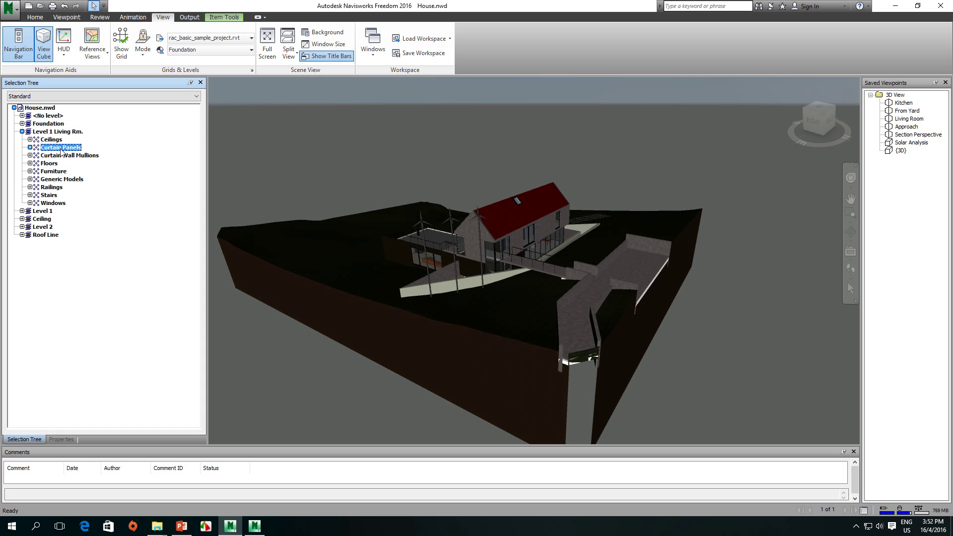
shift+middle_drag(567, 227, 347, 239)
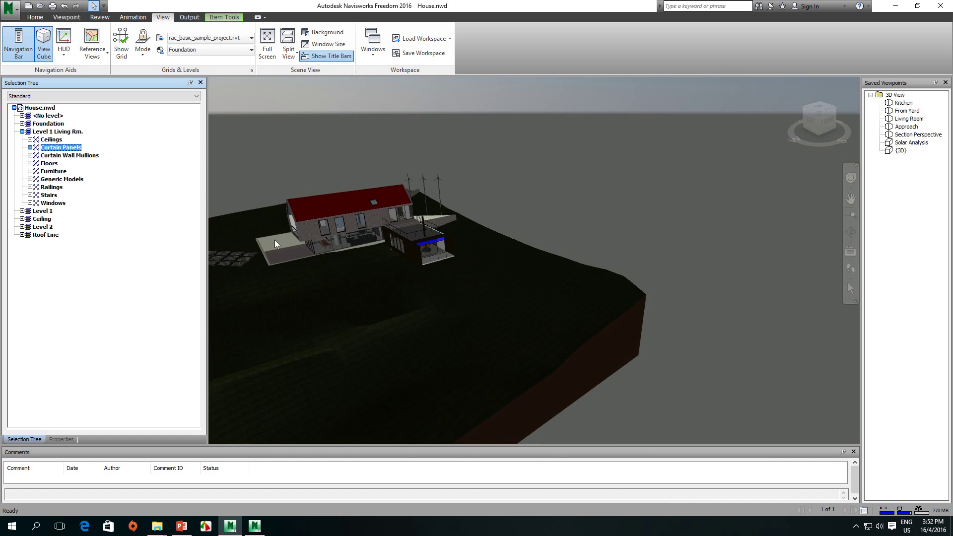
Highlight Curtain Wall Mullions, Floors, Furniture and Generic Models under Level 1 Living Rm., and briefly expand Ceilings to check its contents
click(84, 156)
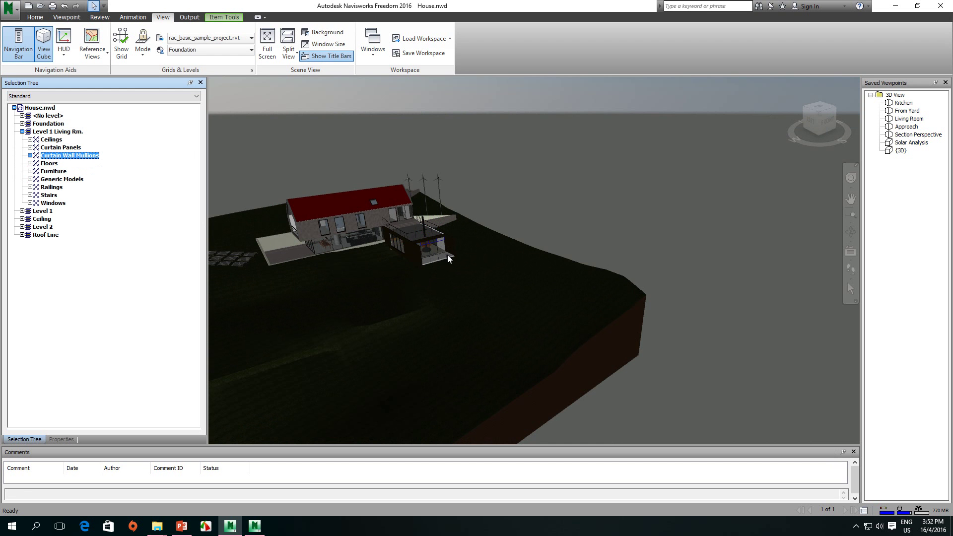
click(49, 164)
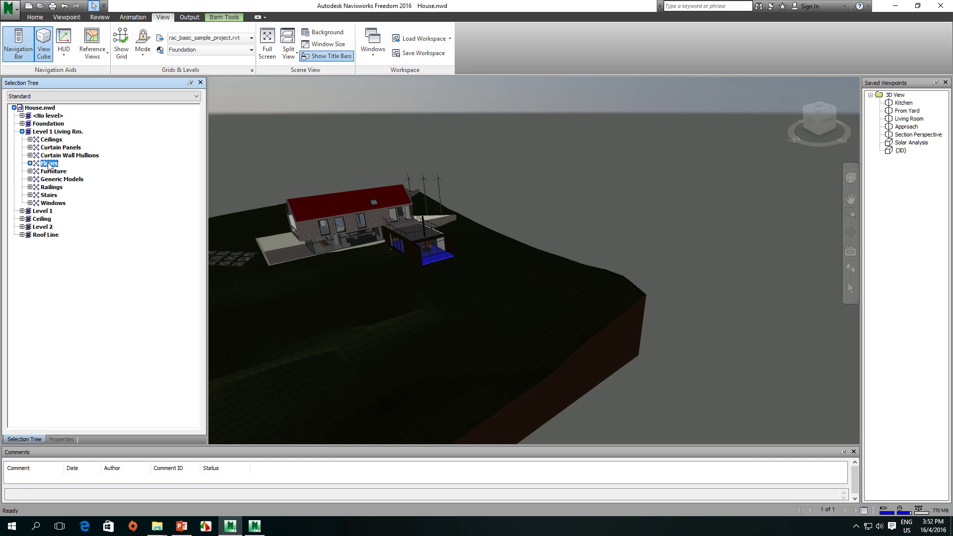
click(52, 172)
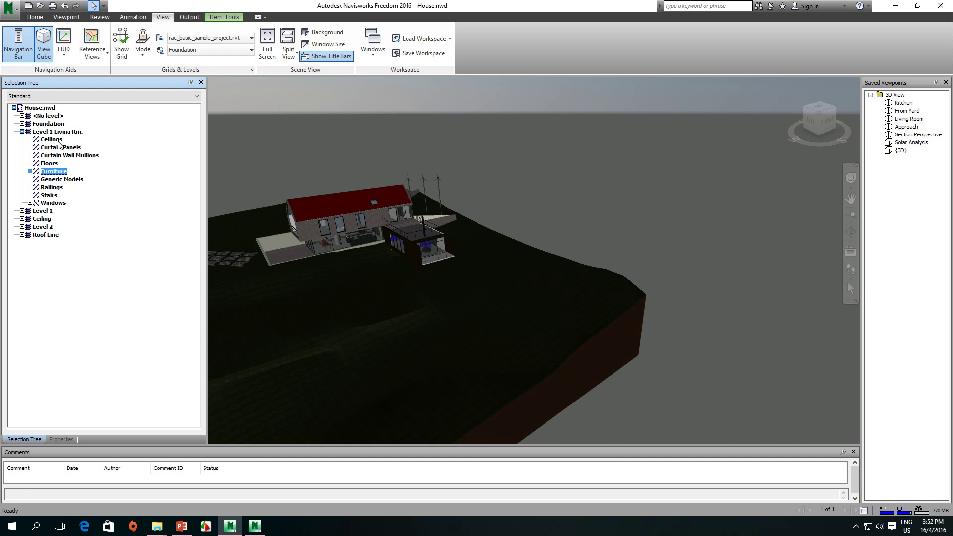
click(57, 181)
click(29, 139)
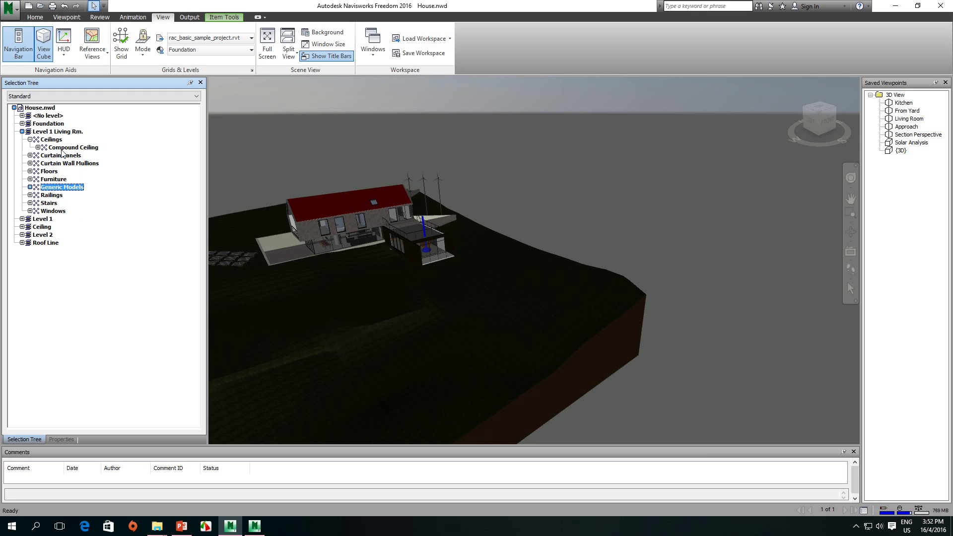
click(30, 139)
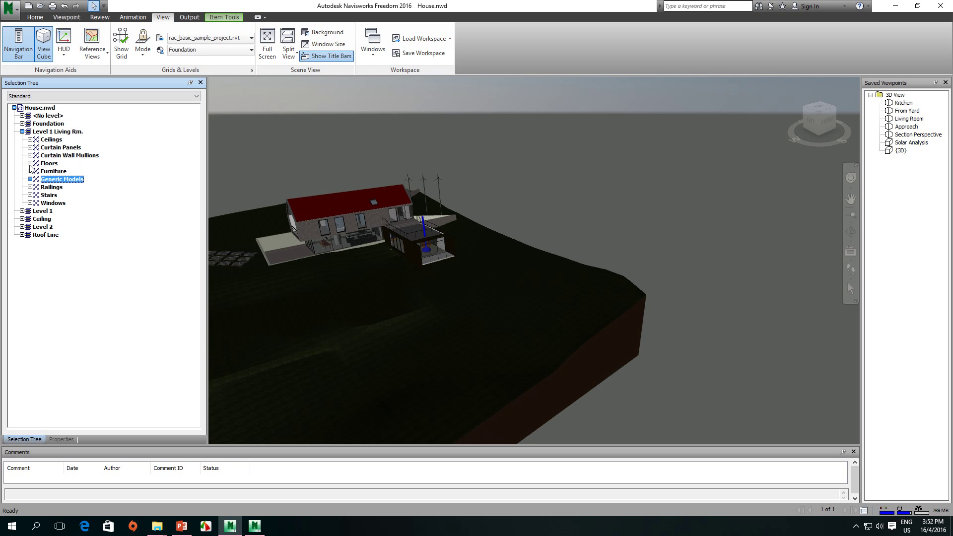
Expand Floors down to its floor types and highlight Timber Suspended Floor and Generic 150mm
click(30, 163)
click(38, 171)
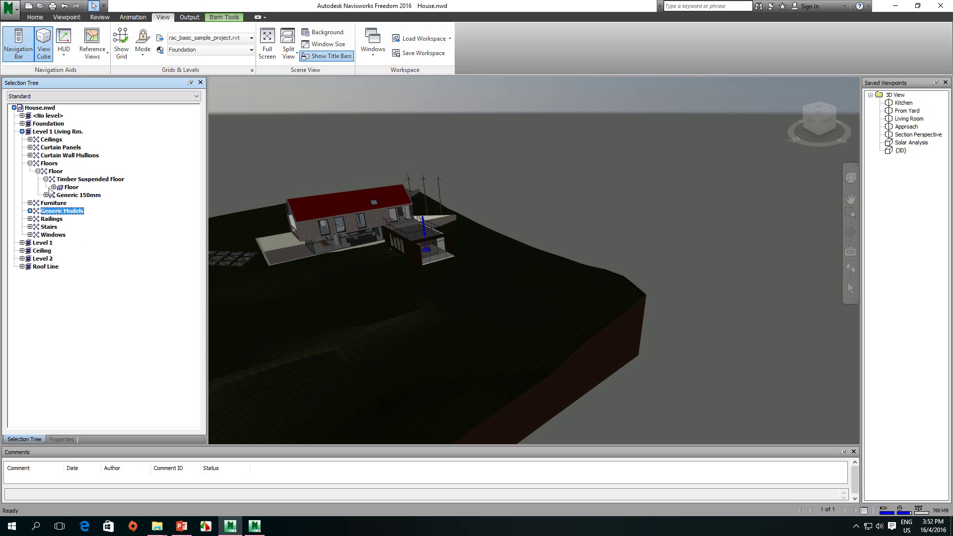
click(69, 179)
click(68, 188)
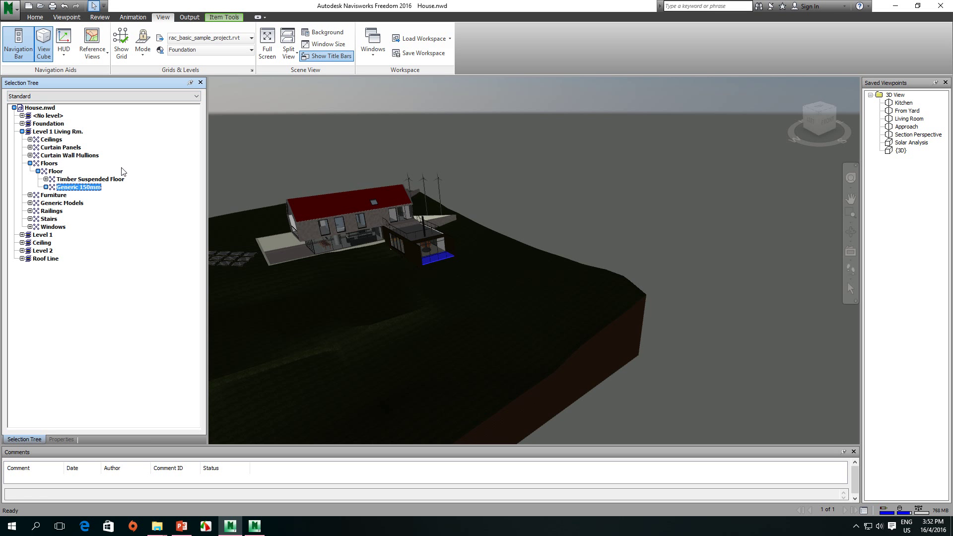
Switch the Selection Tree to the Compact display and select the whole House.nwd model
click(69, 97)
click(58, 111)
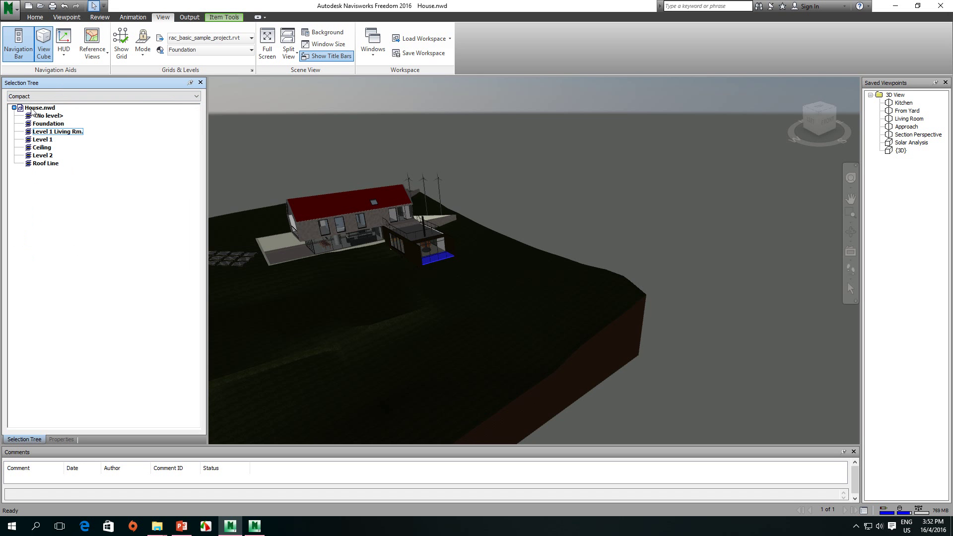
click(39, 108)
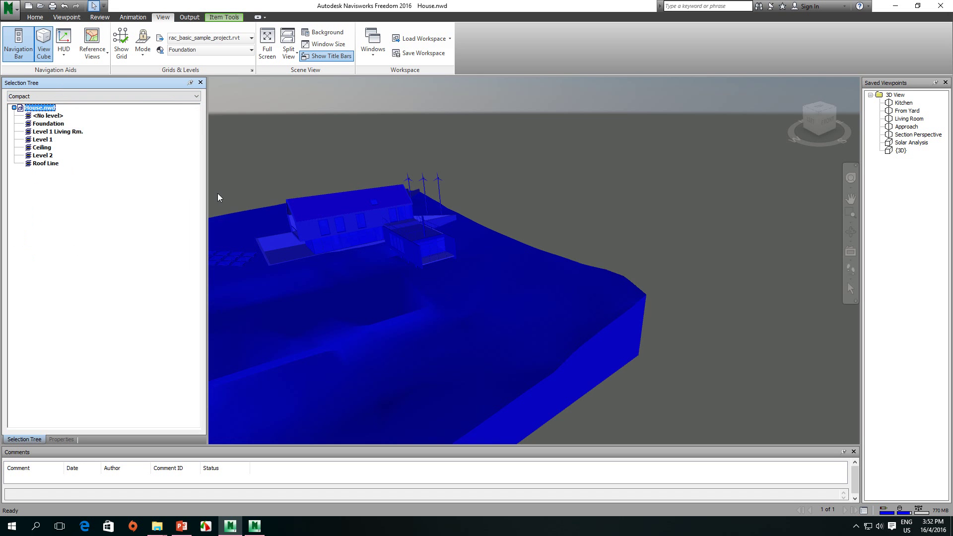
Highlight Foundation, Level 1 Living Rm., Level 1, Ceiling, Level 2 and Roof Line one after another in the compact tree
click(48, 123)
click(51, 132)
click(43, 141)
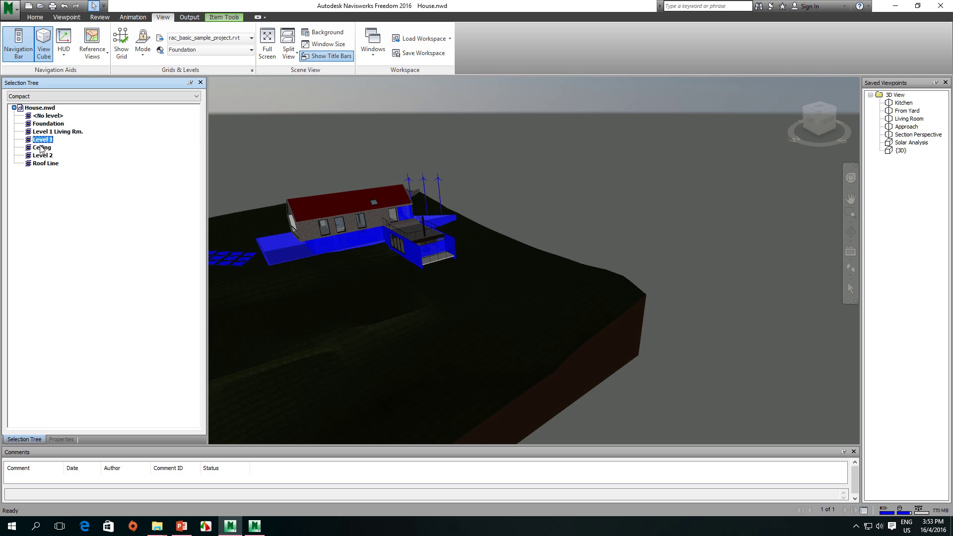
click(43, 148)
click(43, 156)
click(44, 164)
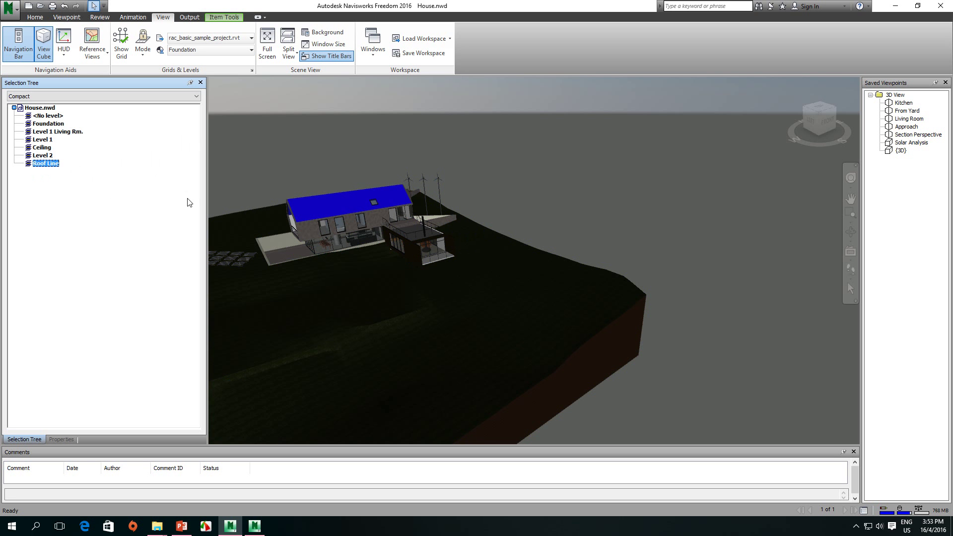
Add Level 2 and Ceiling to the Roof Line selection, hide all three levels and inspect the remaining lower part of the house
ctrl+click(42, 156)
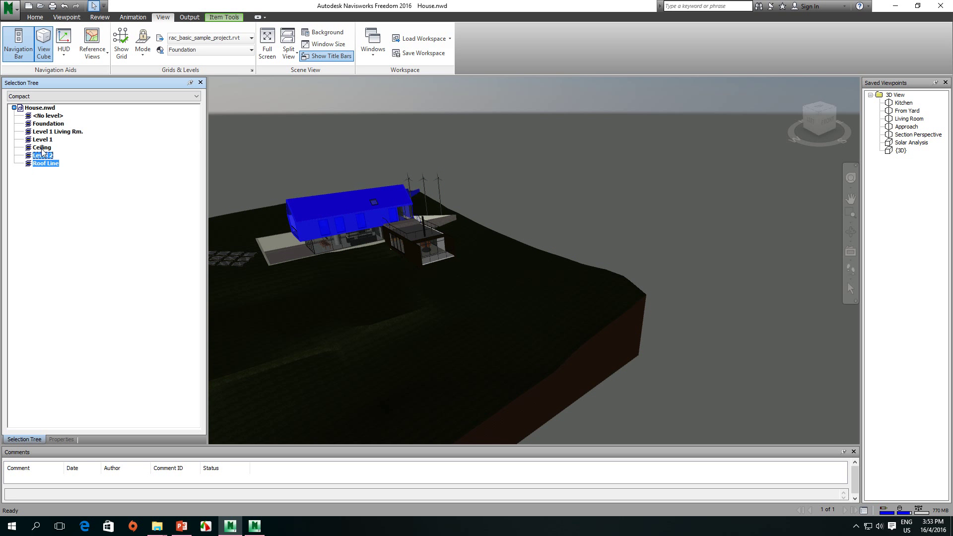
ctrl+click(41, 149)
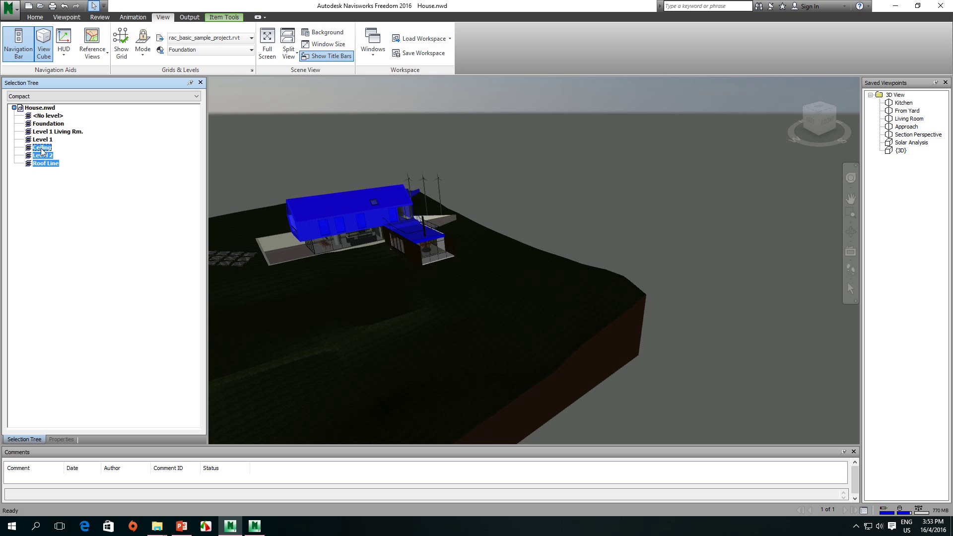
click(36, 17)
click(201, 40)
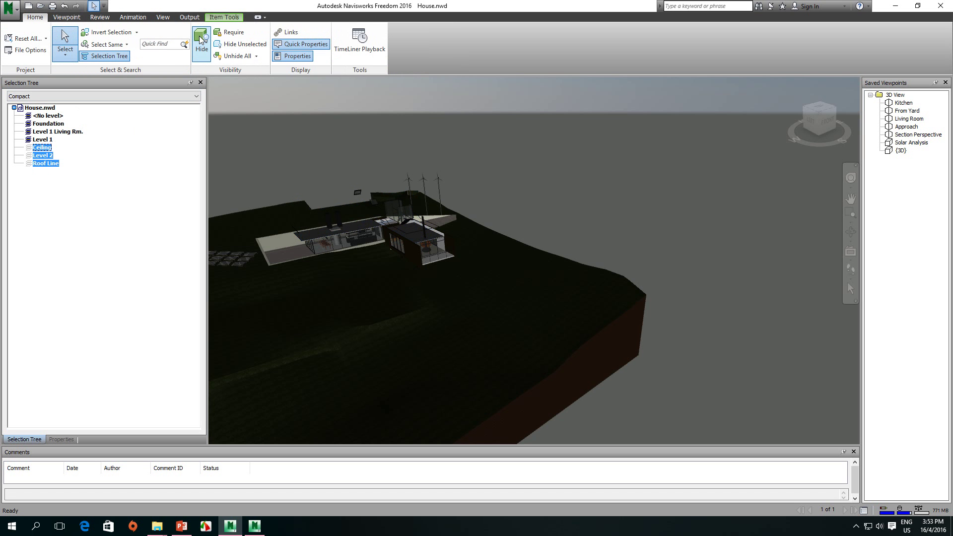
shift+middle_drag(371, 224, 332, 237)
scroll(373, 213, up, 5)
scroll(331, 237, up, 10)
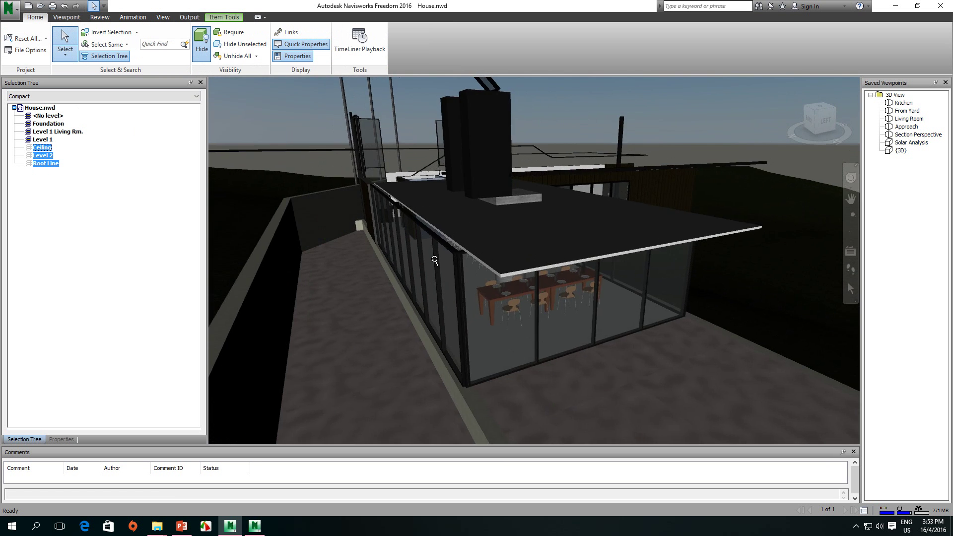
shift+middle_drag(435, 260, 461, 287)
drag(437, 256, 330, 240)
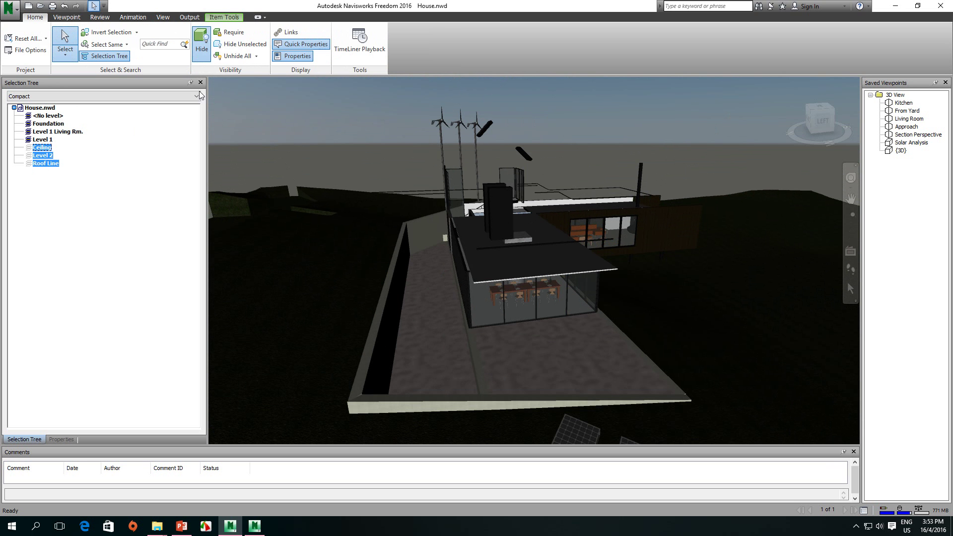
Unhide the Ceiling, Level 2 and Roof Line levels together and clear the selection
right_click(41, 149)
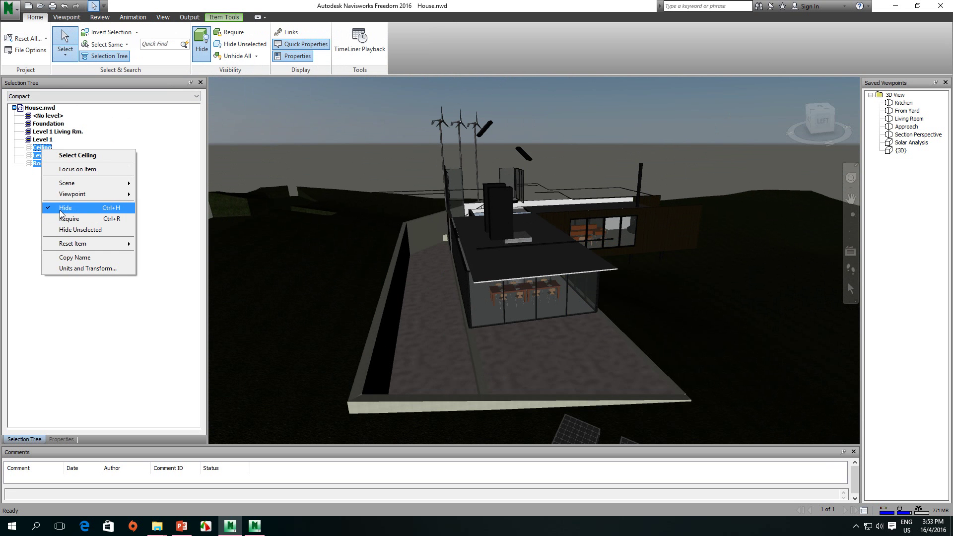
click(63, 208)
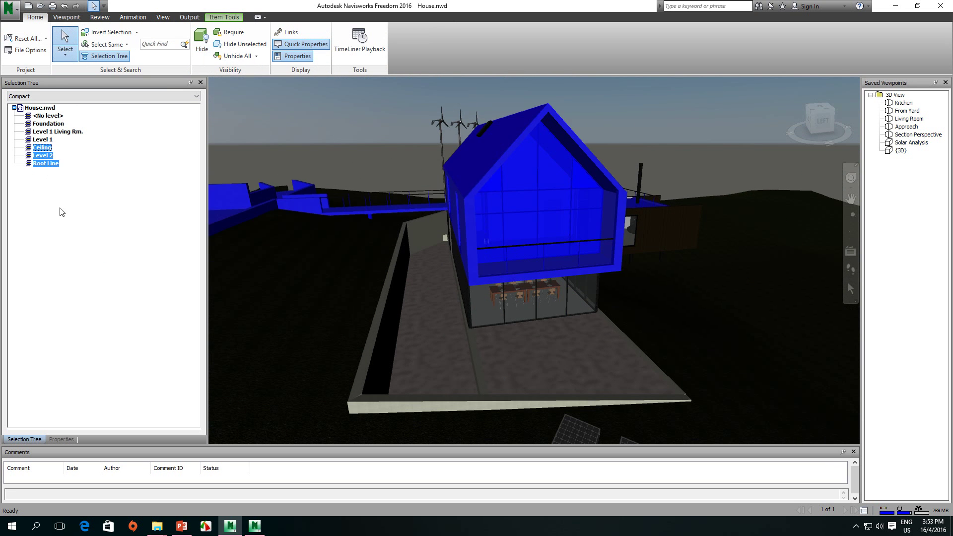
click(313, 141)
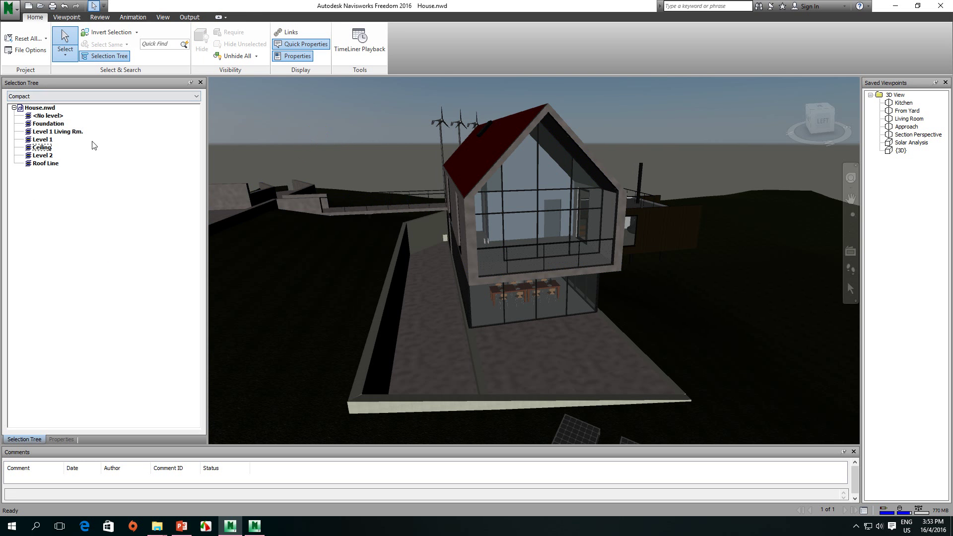
Switch the Selection Tree to the Properties display and look through its list of property categories
click(104, 97)
click(76, 106)
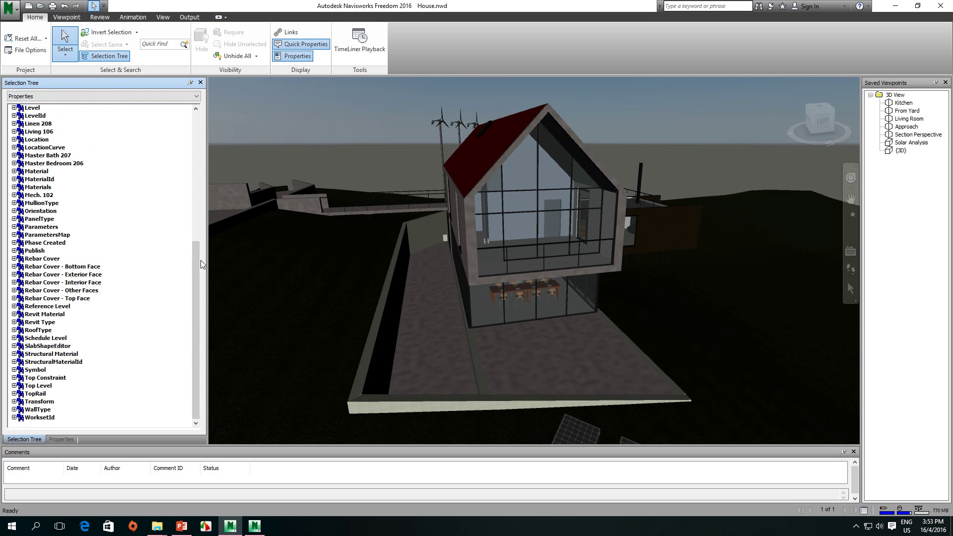
drag(196, 264, 187, 128)
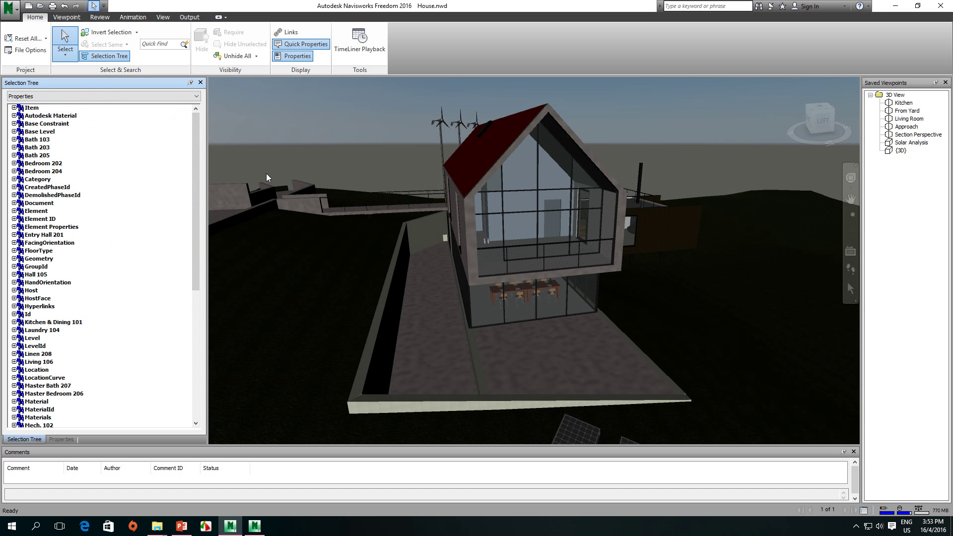
Expand and collapse the Item and Autodesk Material categories to see the properties they contain
click(14, 107)
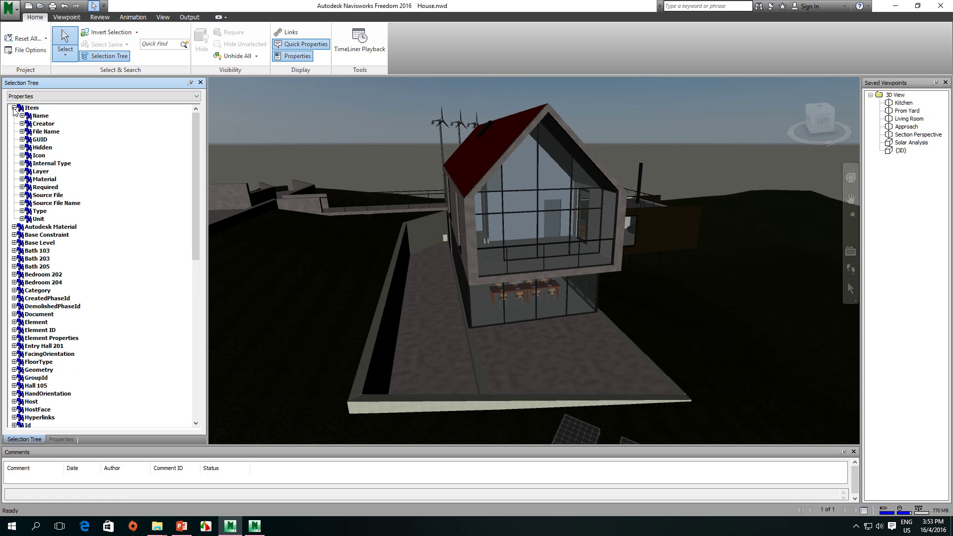
click(14, 108)
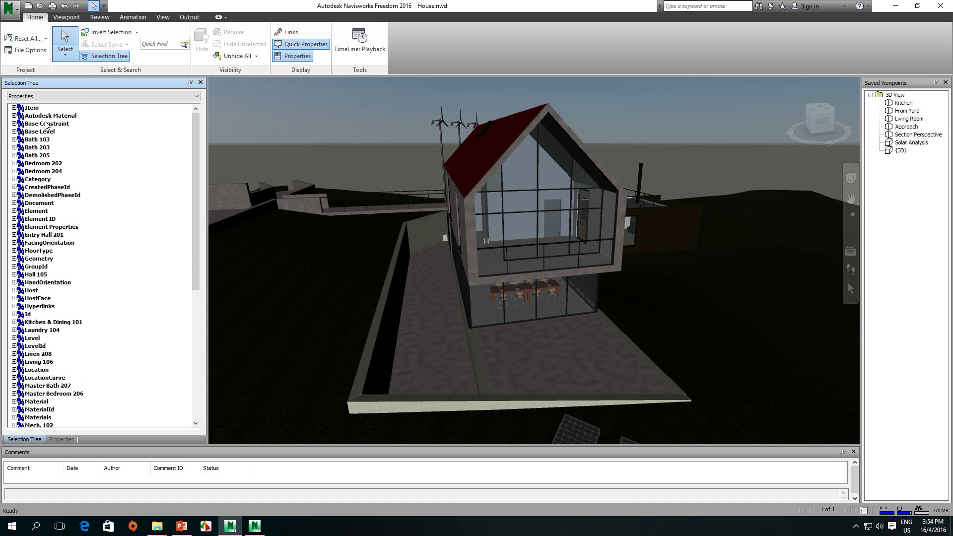
click(14, 115)
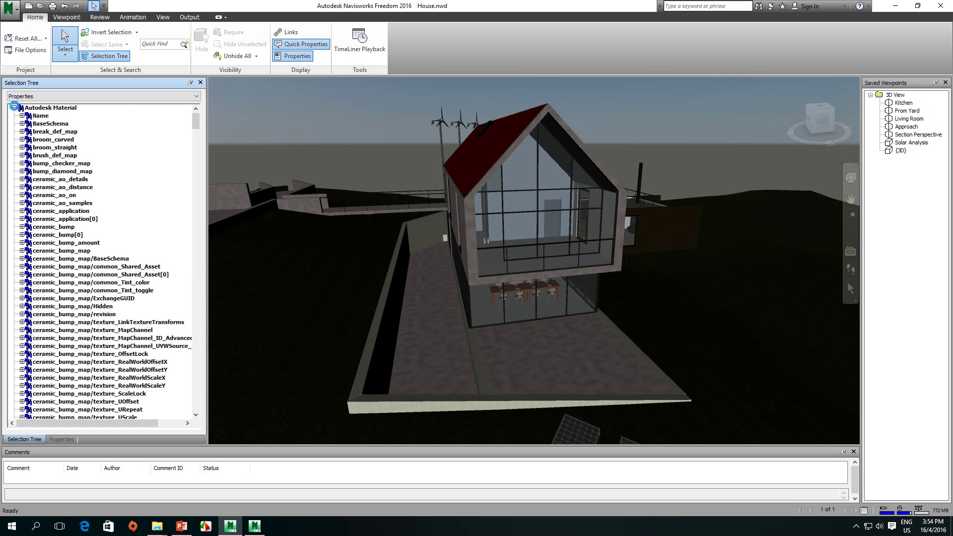
click(14, 108)
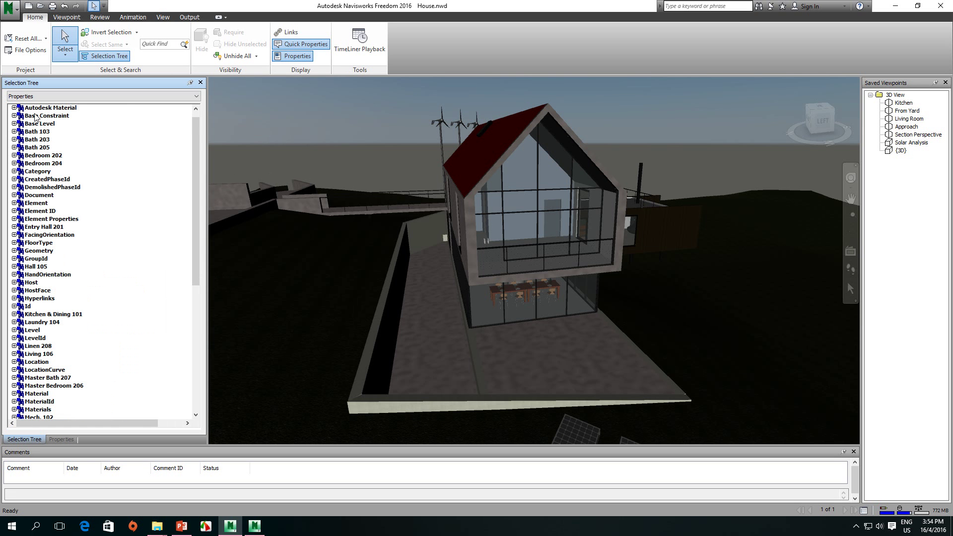
drag(195, 138, 142, 123)
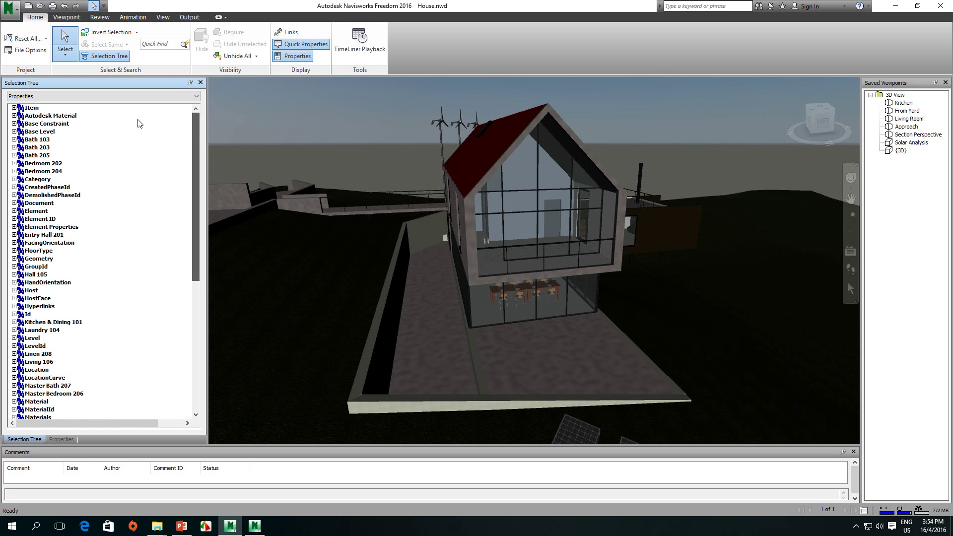
Expand Item and its Type property, and highlight the casework types, the 3000 x 3000mm Grid compound ceiling and the glazed system curtain panels
click(15, 108)
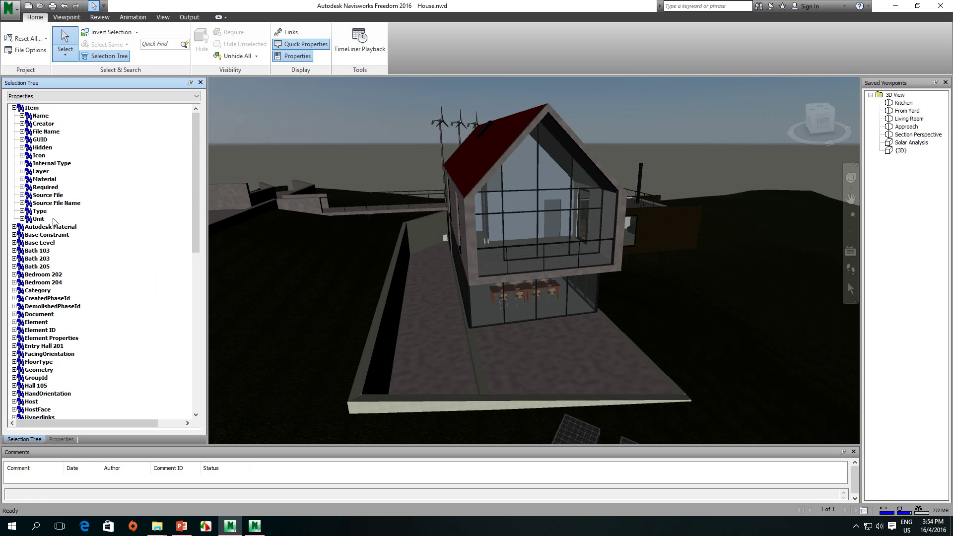
click(23, 211)
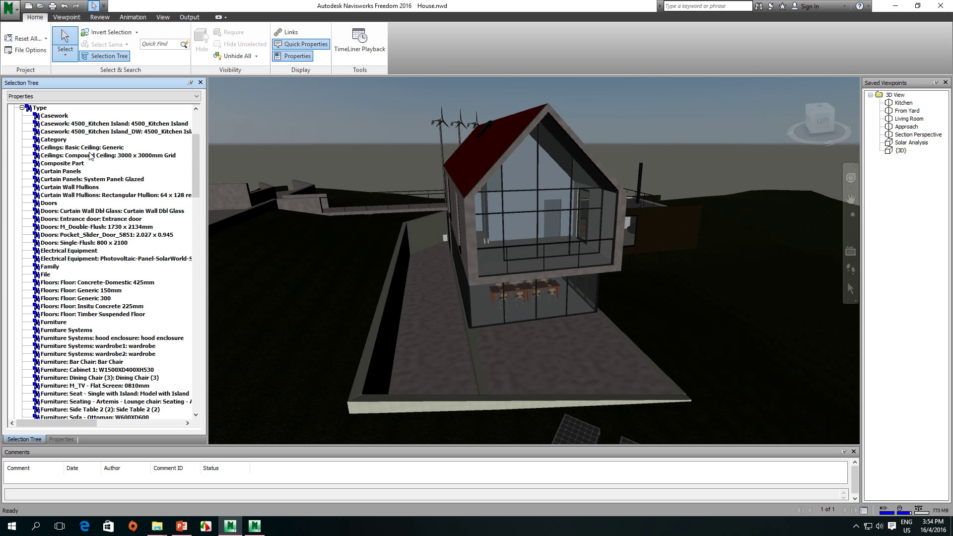
click(58, 117)
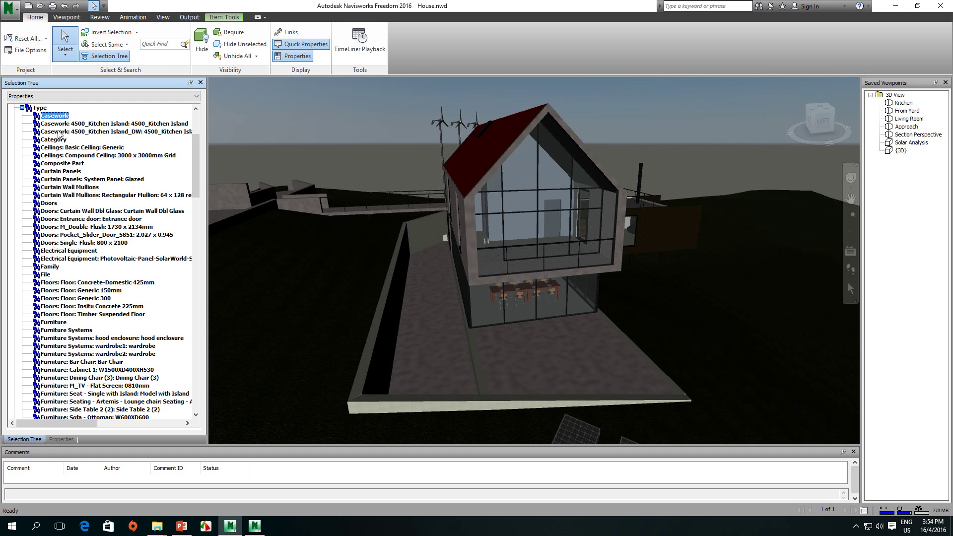
click(58, 124)
click(57, 132)
click(56, 155)
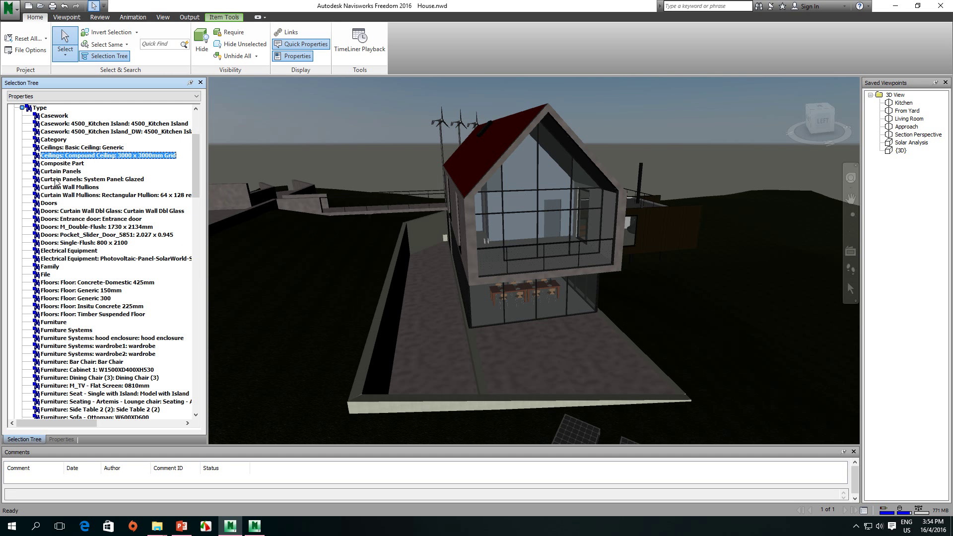
click(57, 179)
Collapse Type, expand the Material property and highlight Acetal Resin, Black, Aluminum_Green, Carpet (1) and Ceramic Dish in turn
drag(196, 172, 198, 147)
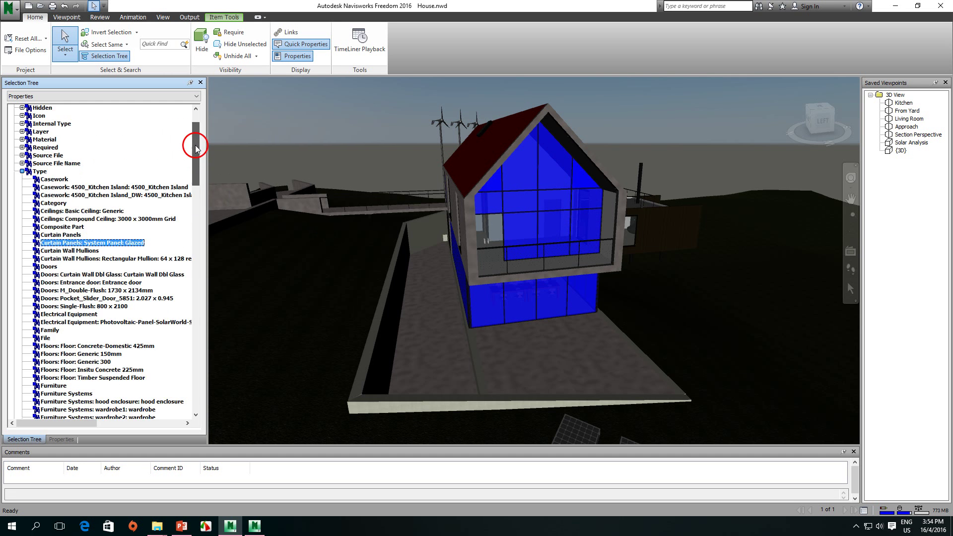
click(22, 211)
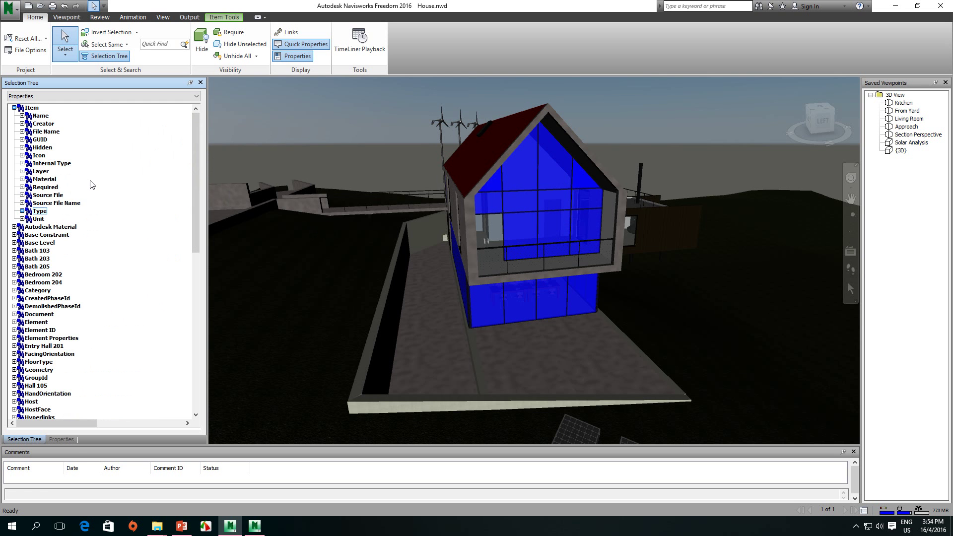
click(22, 179)
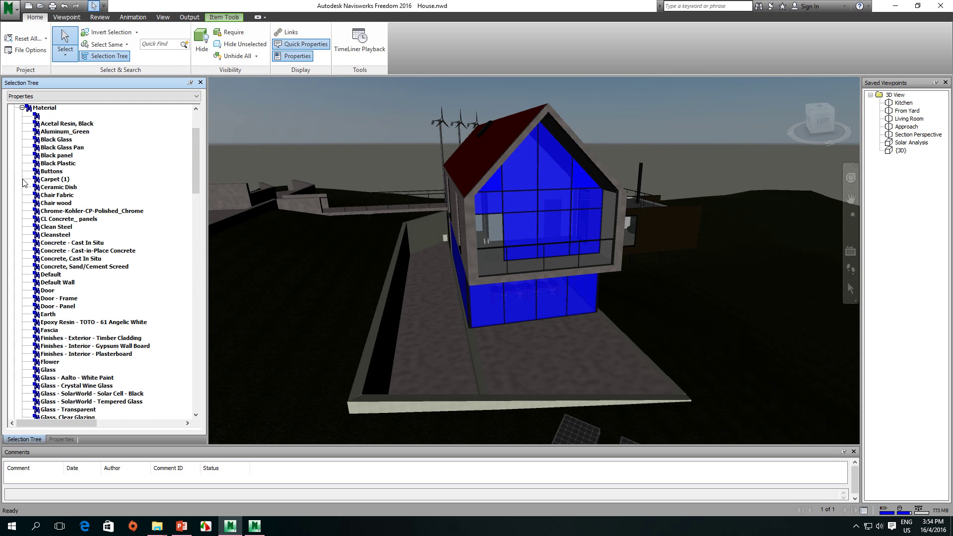
click(54, 124)
click(52, 132)
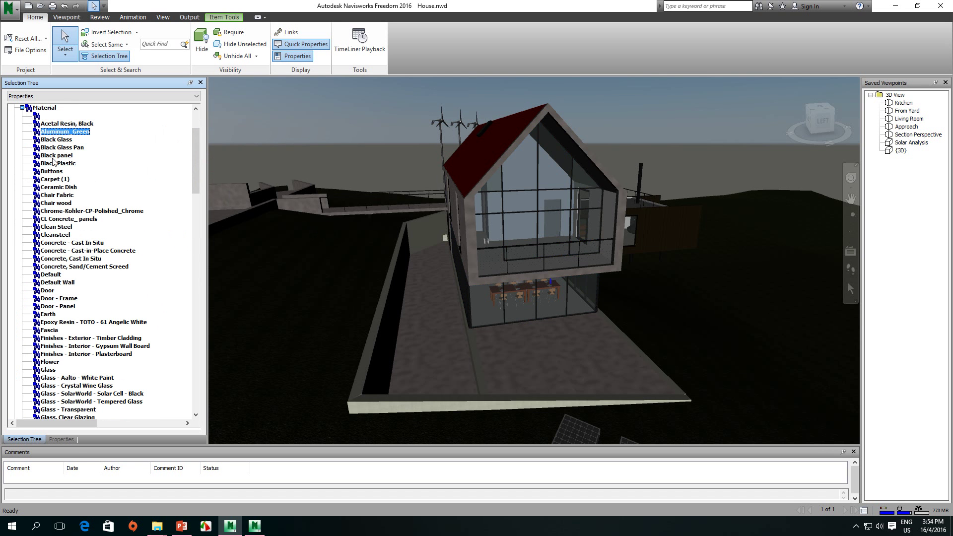
click(50, 179)
click(54, 188)
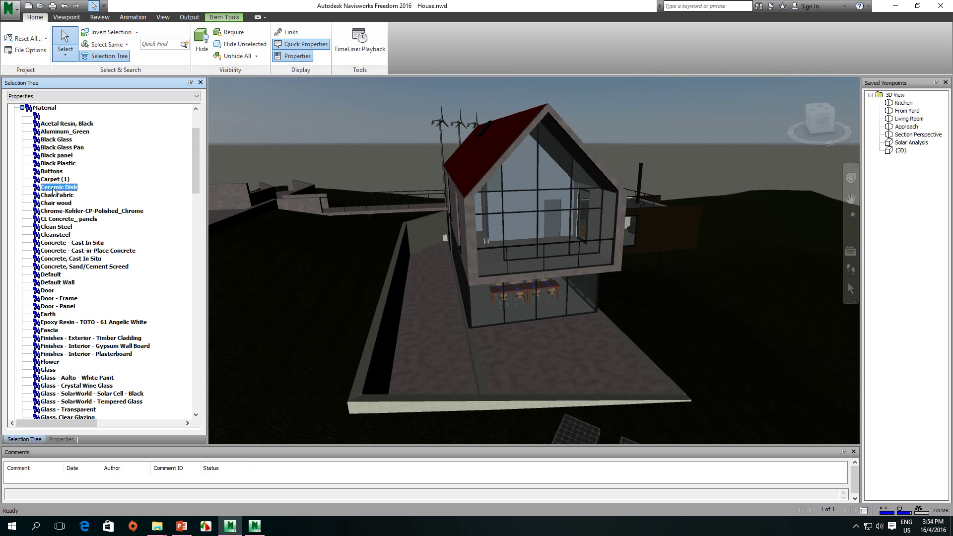
Highlight Chair wood and the three cast-in-situ and cast-in-place concrete materials in turn, and collapse the Material property and Item category
click(54, 204)
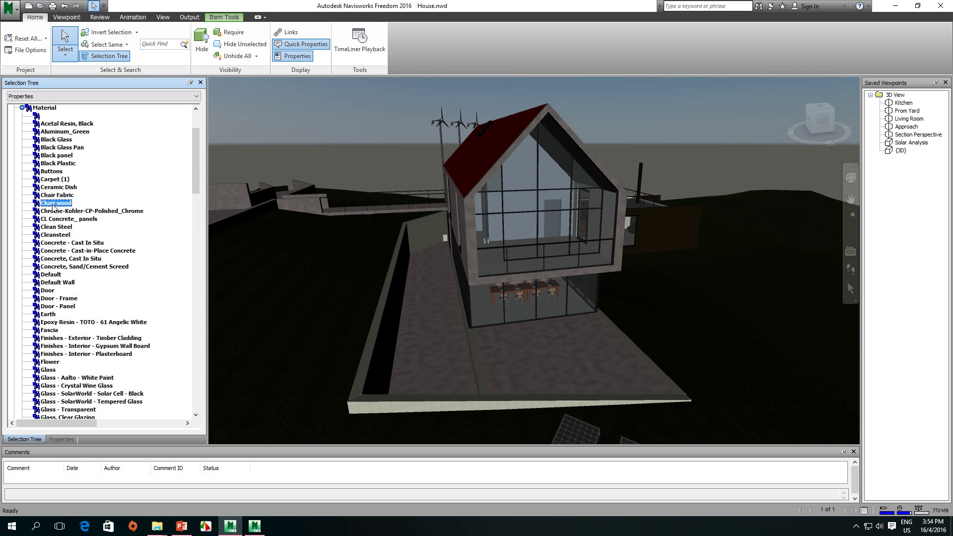
click(57, 259)
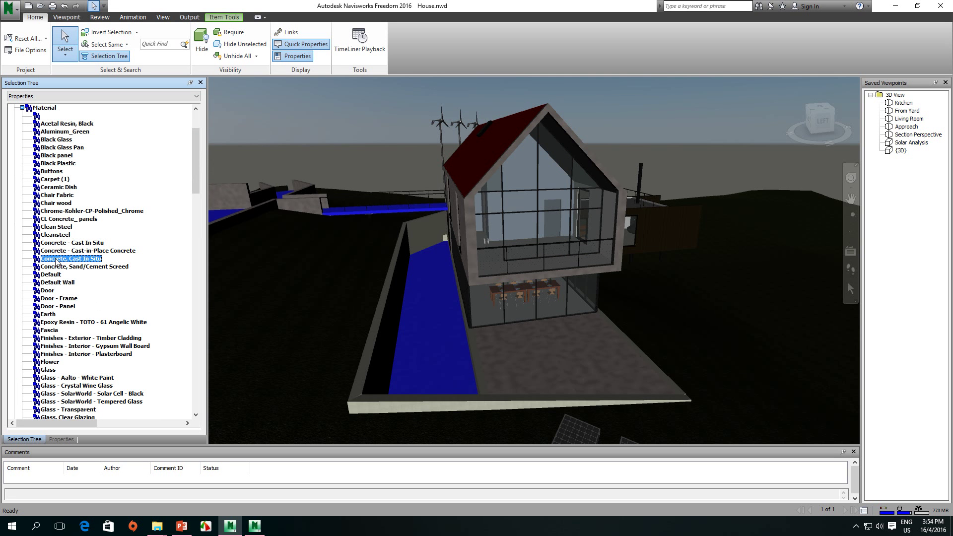
click(57, 252)
click(58, 243)
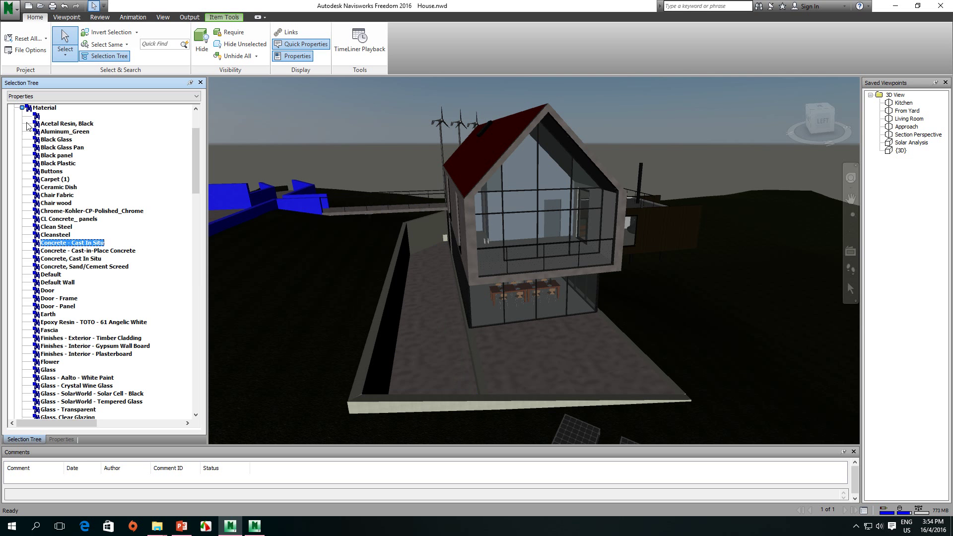
click(22, 108)
click(196, 124)
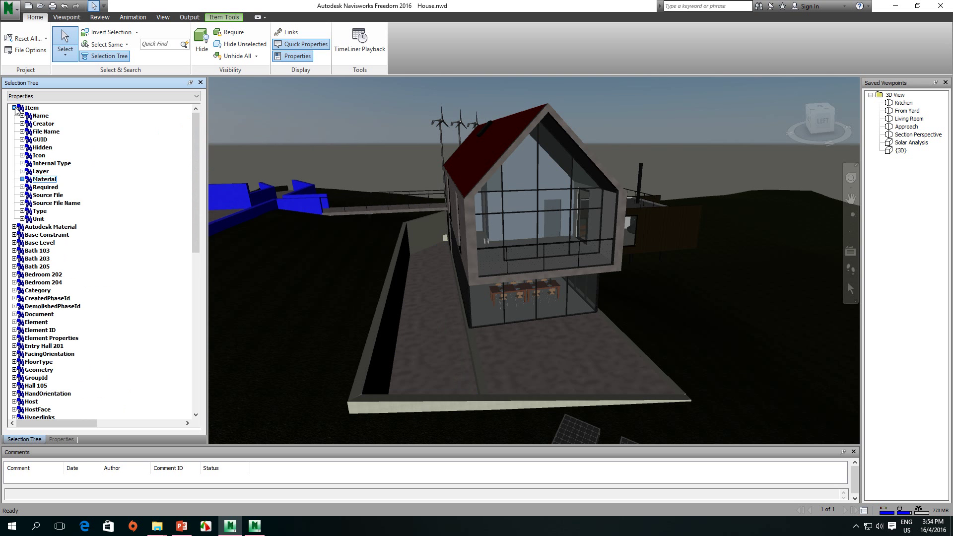
click(14, 108)
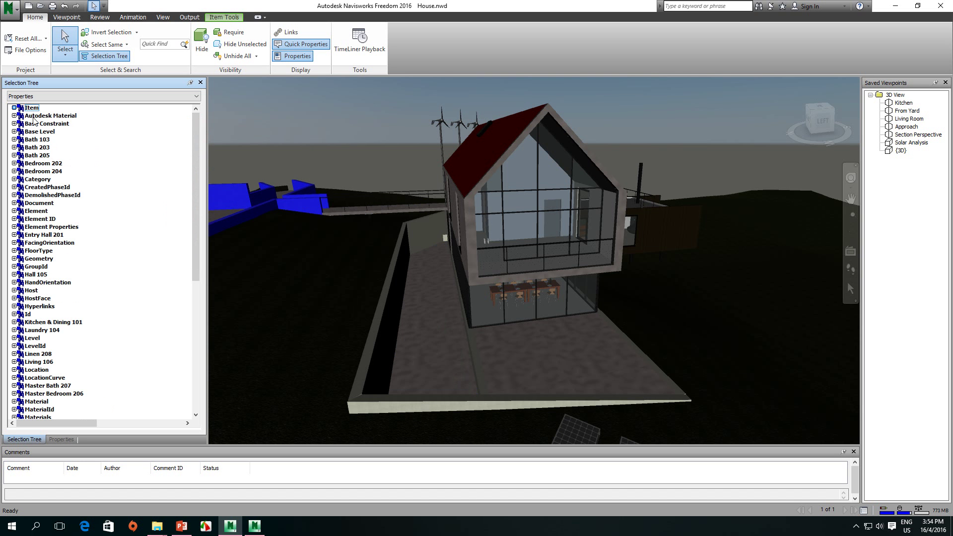
Expand the Autodesk Material category, highlight the objects with ceramic_bump_map/common_Tint_color, and collapse the category
click(14, 116)
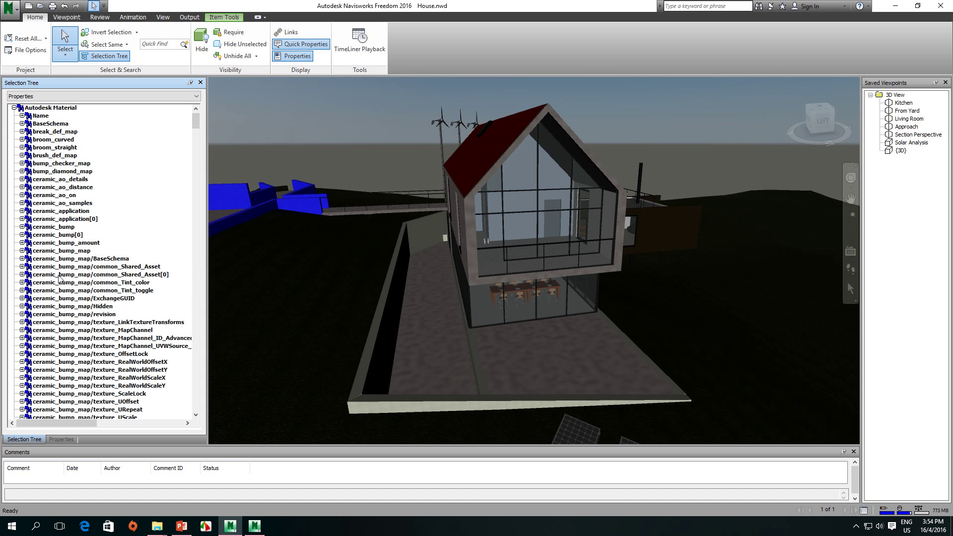
click(75, 283)
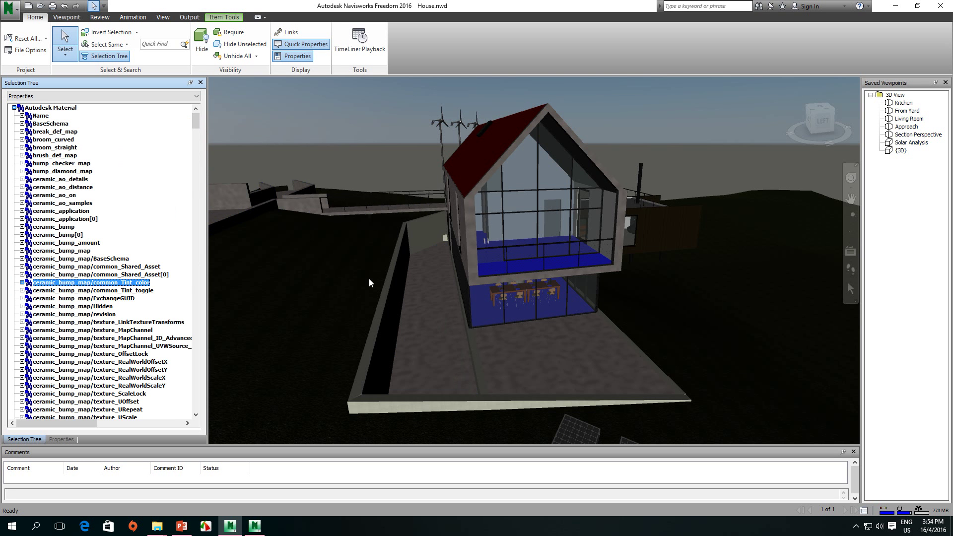
click(14, 108)
drag(194, 137, 195, 132)
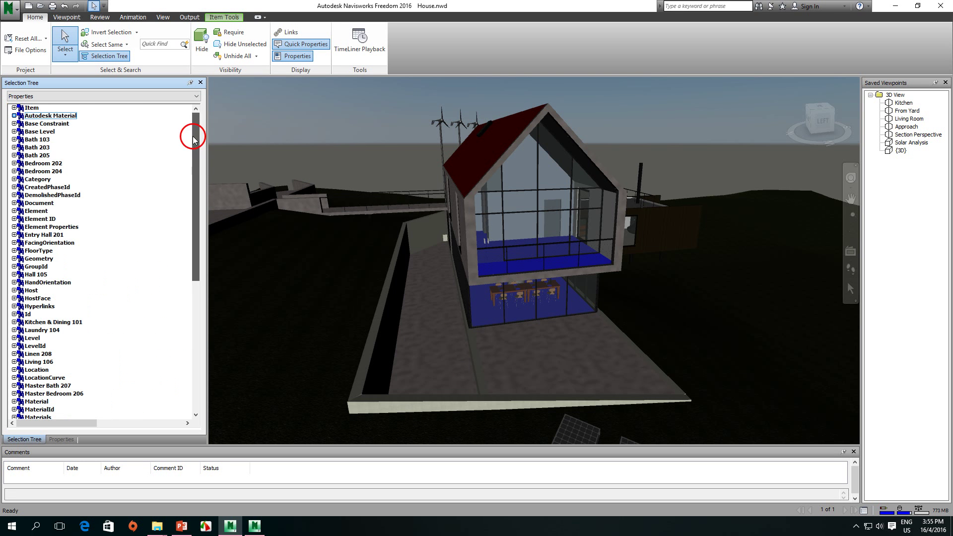
Expand Base Constraint and its Type property, highlight the 8mm Head objects, and collapse the category
click(14, 124)
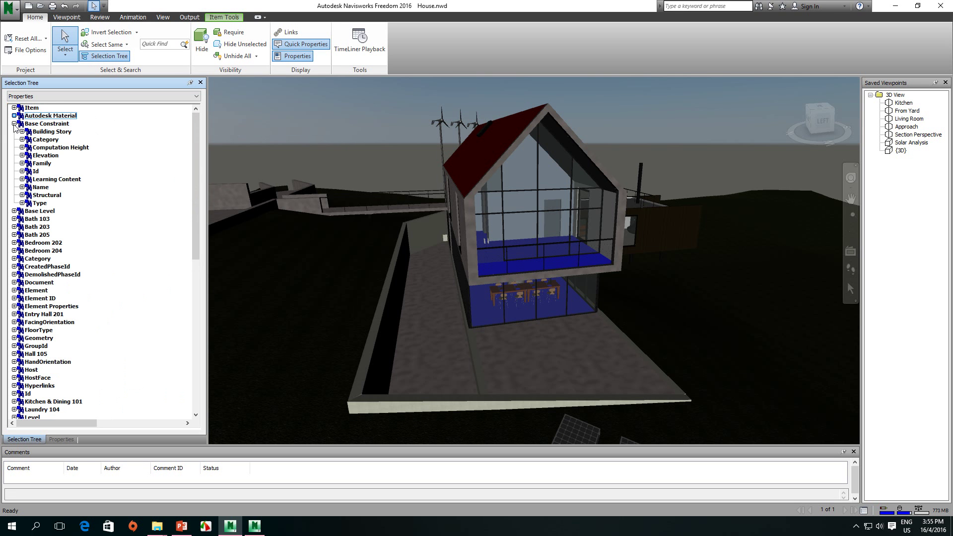
click(21, 203)
click(48, 212)
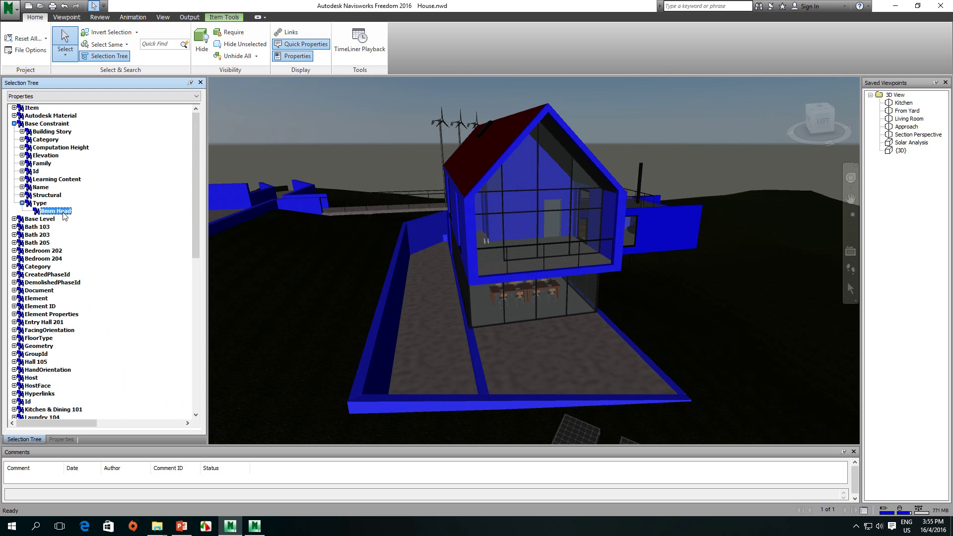
click(14, 124)
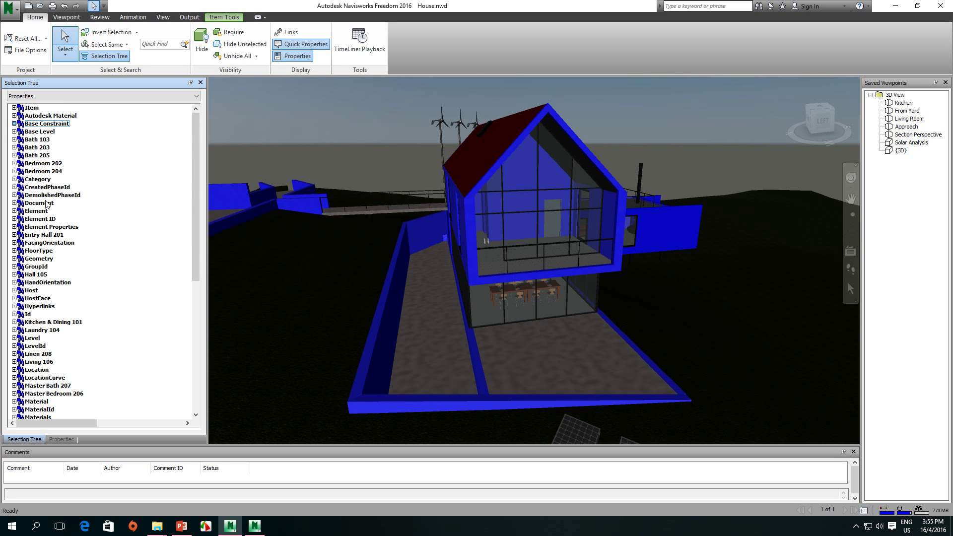
click(196, 178)
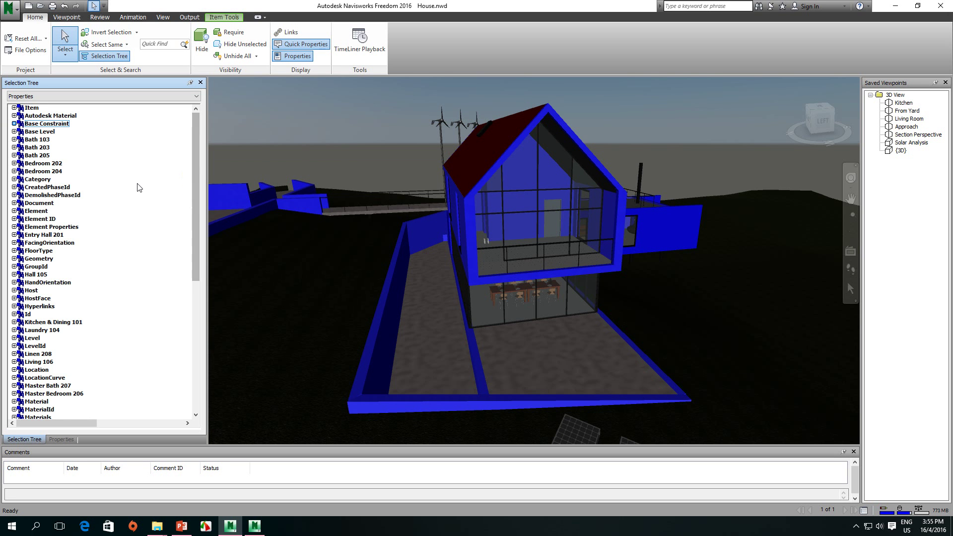
Highlight all objects in the Item category and in the Element category, and clear the selection
click(31, 108)
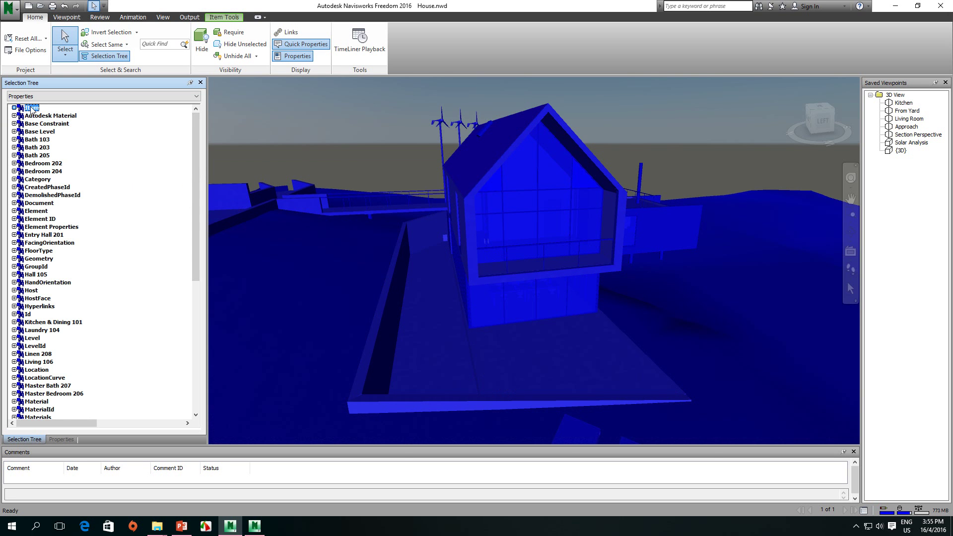
click(33, 211)
ctrl+click(36, 211)
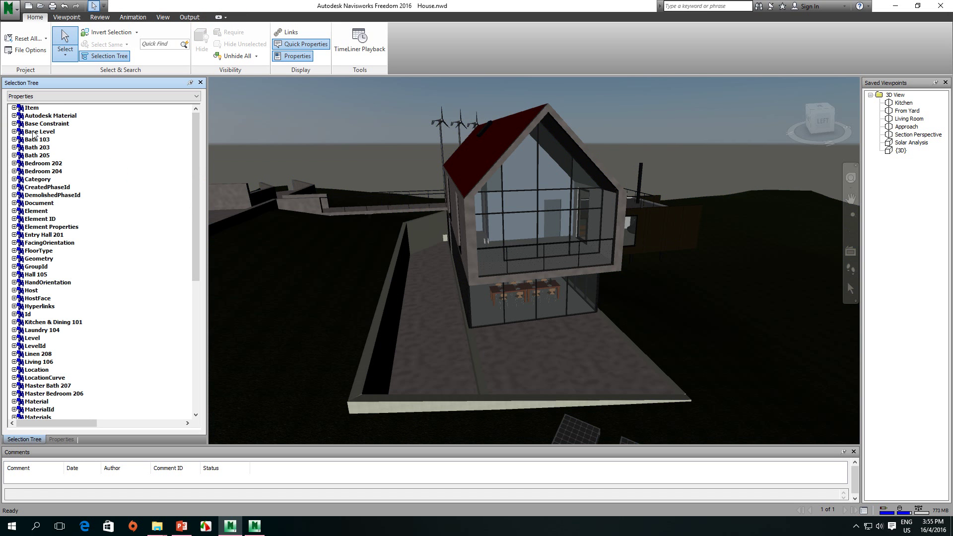
Expand the Item category, highlight Item and its Name, Type and Material properties in turn, and collapse the category
click(14, 108)
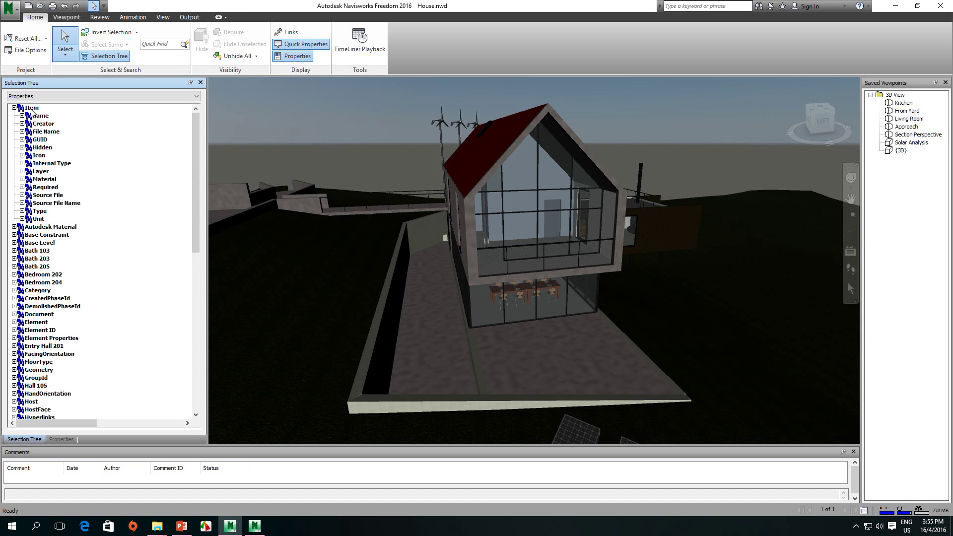
click(31, 107)
click(40, 116)
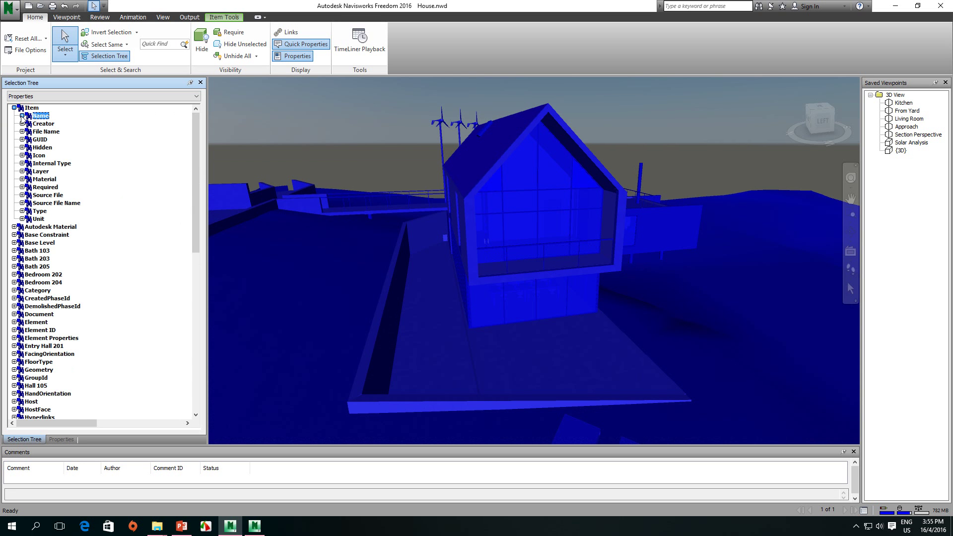
click(22, 116)
click(22, 108)
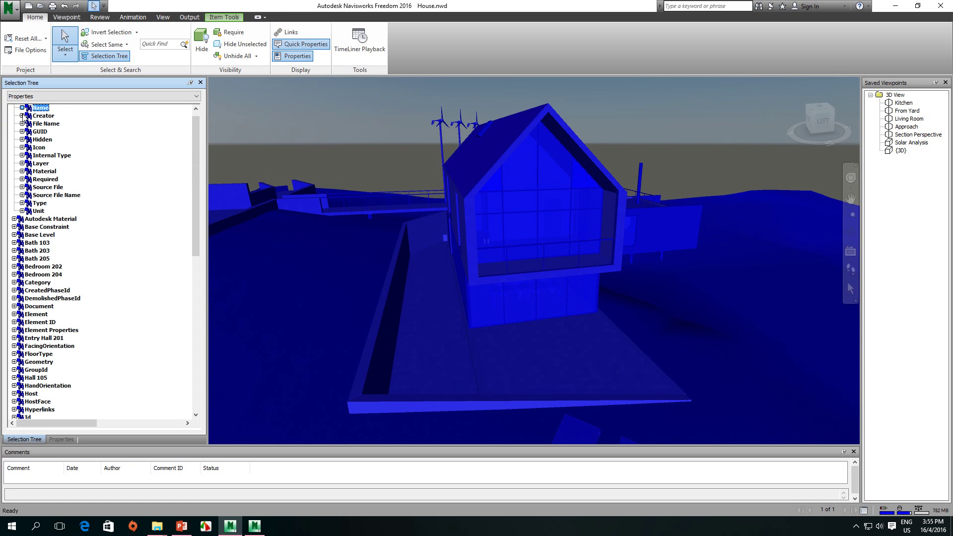
click(40, 203)
click(47, 173)
drag(196, 152, 196, 148)
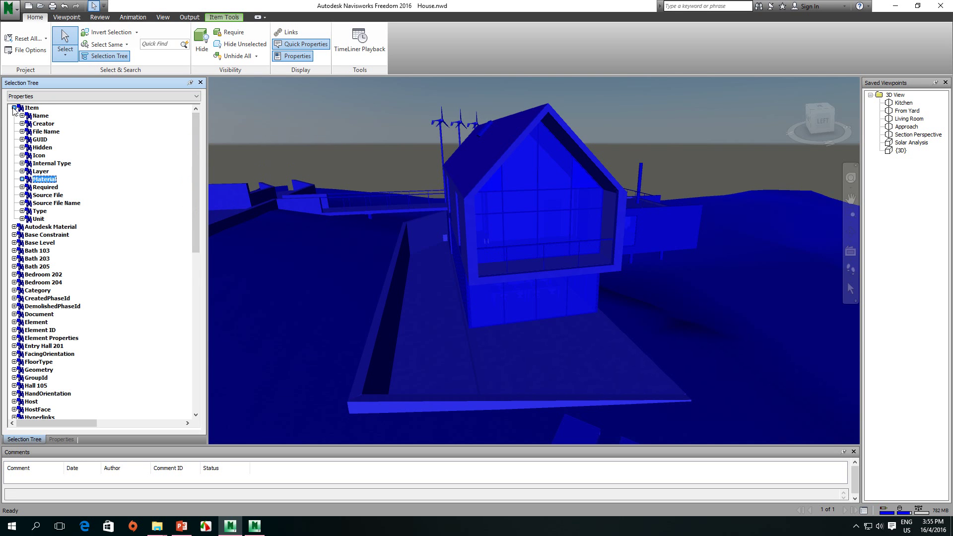
click(14, 108)
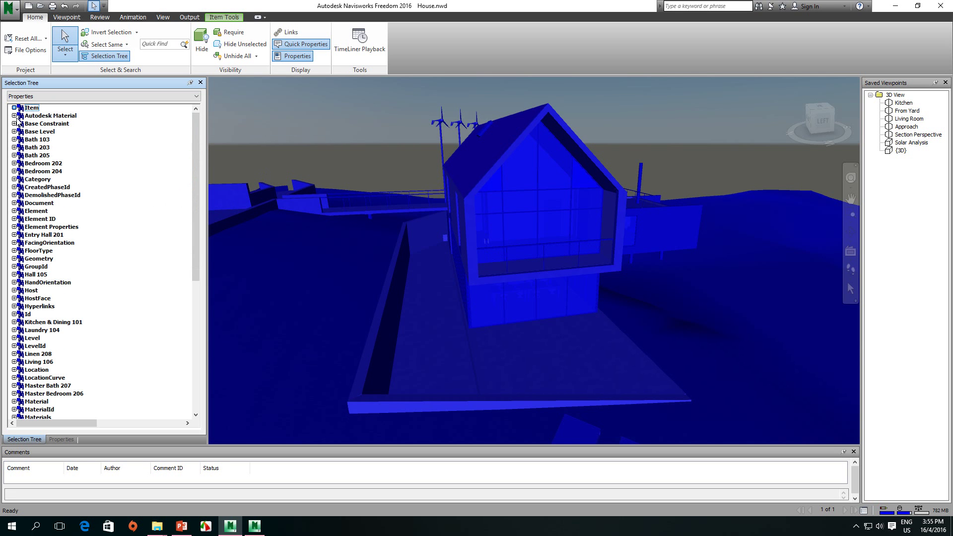
Expand the Element category to see its properties, highlight all its objects, and collapse it
click(14, 211)
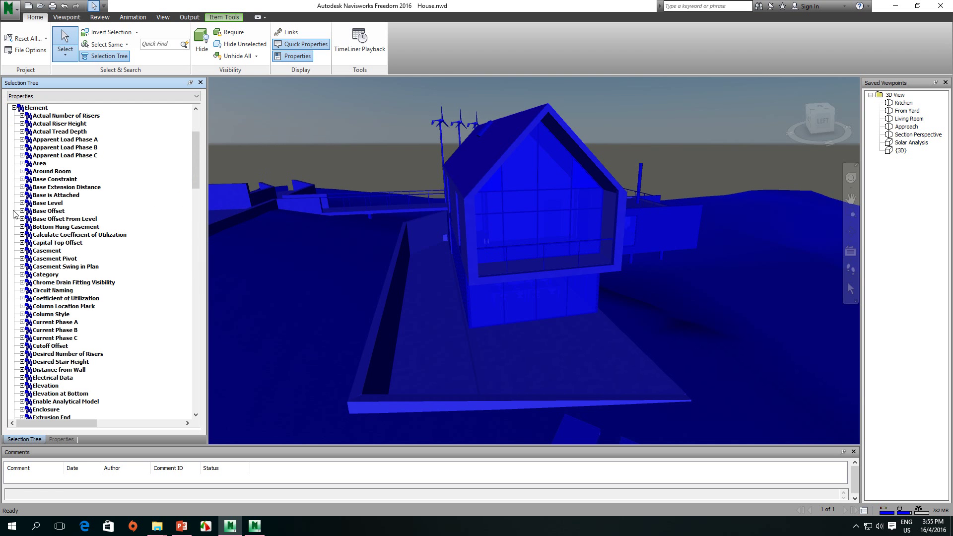
click(36, 108)
drag(192, 159, 196, 128)
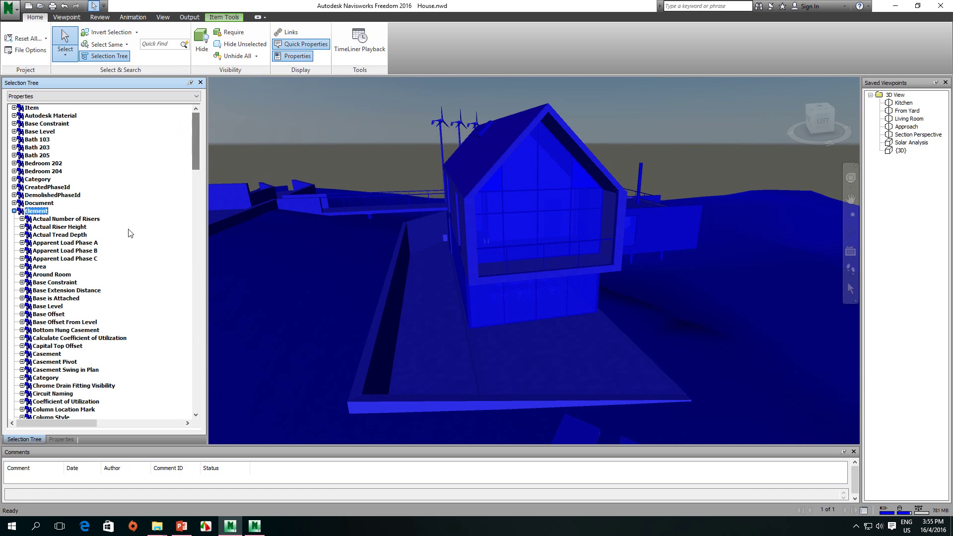
click(14, 211)
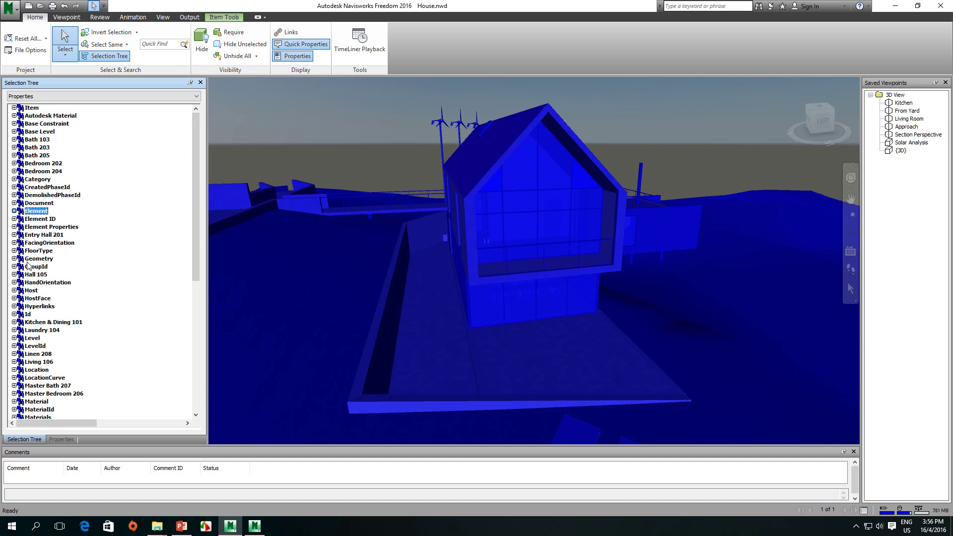
Clear the selection and highlight all objects in the Revit Type category
click(194, 253)
drag(194, 253, 192, 298)
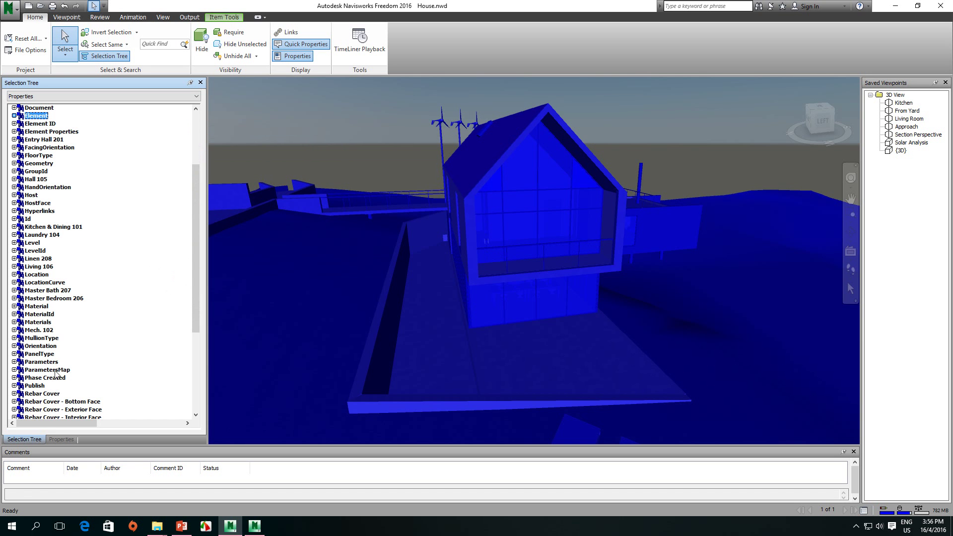
key(Escape)
scroll(94, 367, down, 3)
scroll(96, 367, down, 3)
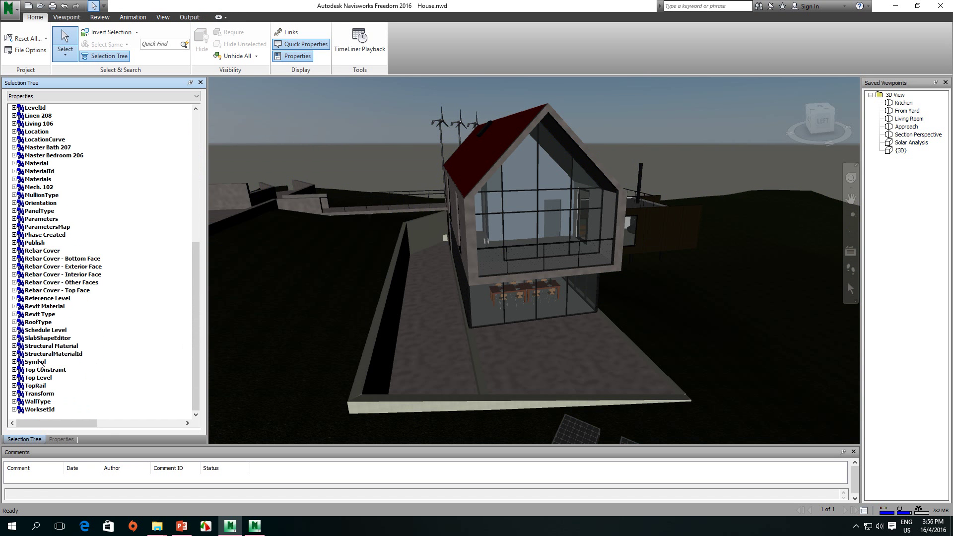
click(39, 315)
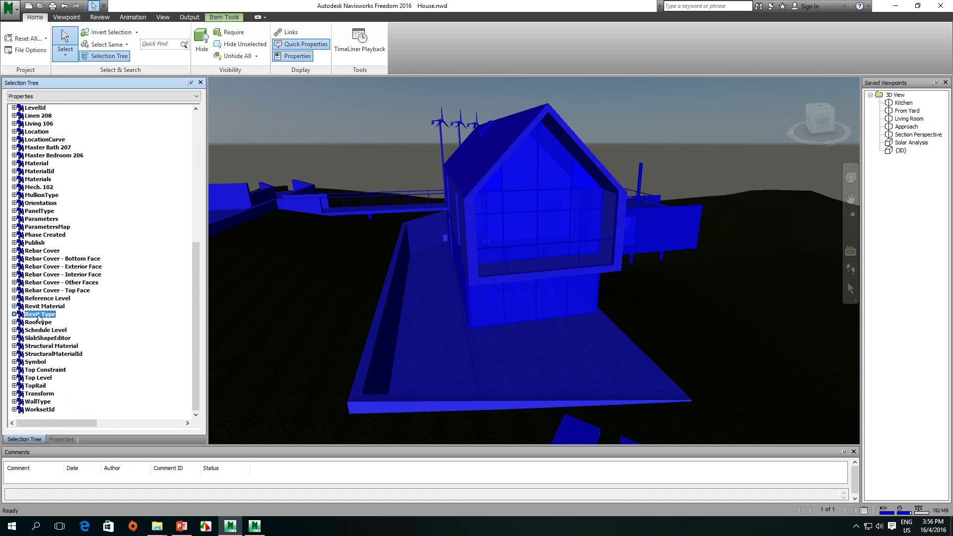
Expand Revit Type to look at its properties, collapse it, and return to the start of the category list
click(14, 315)
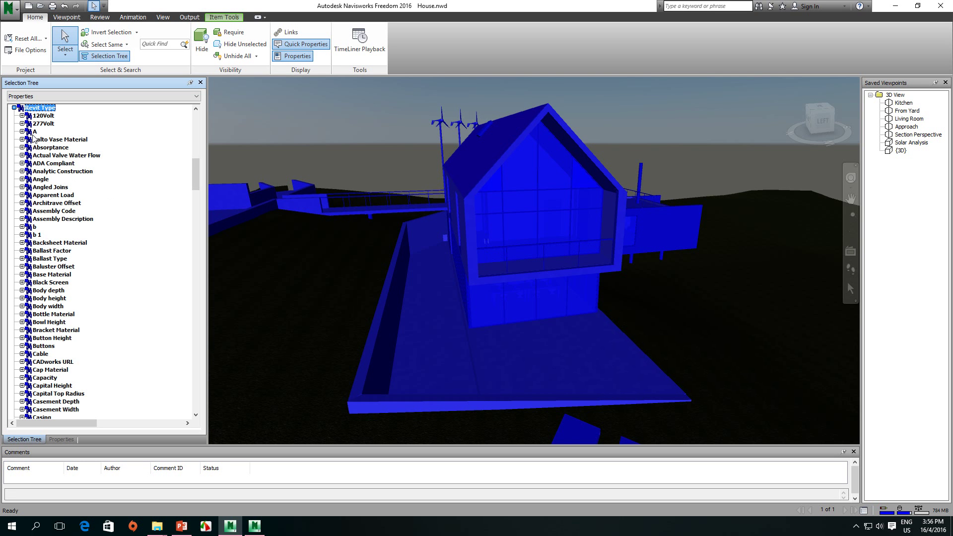
drag(193, 175, 193, 144)
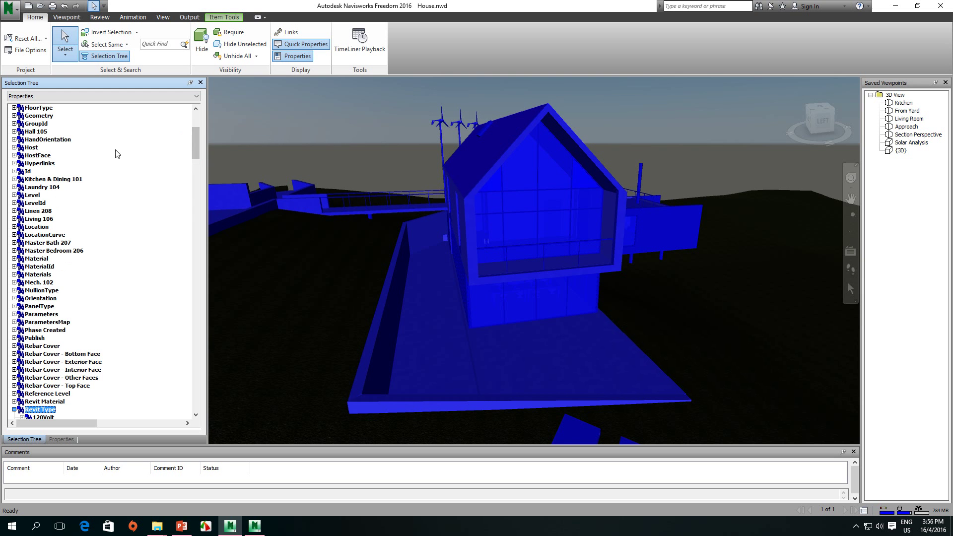
scroll(62, 320, down, 2)
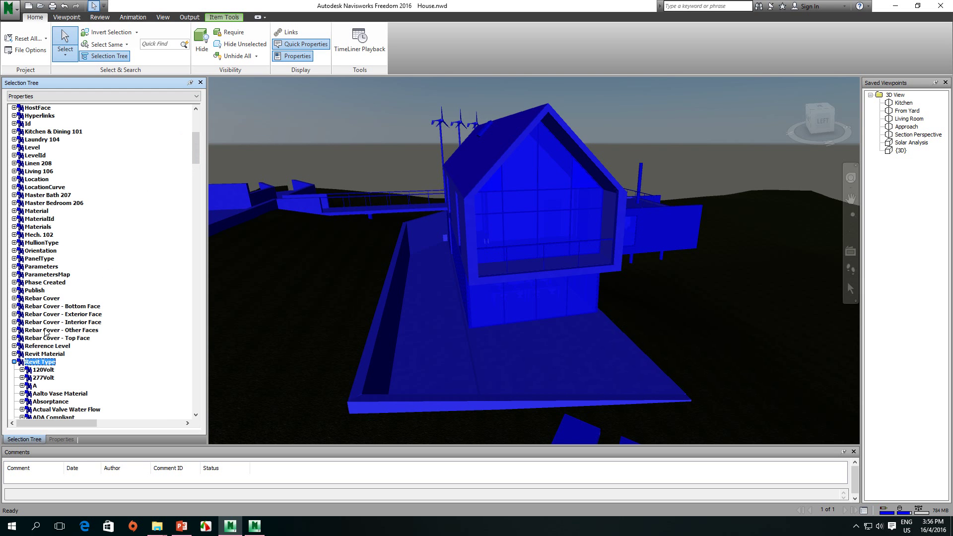
click(14, 363)
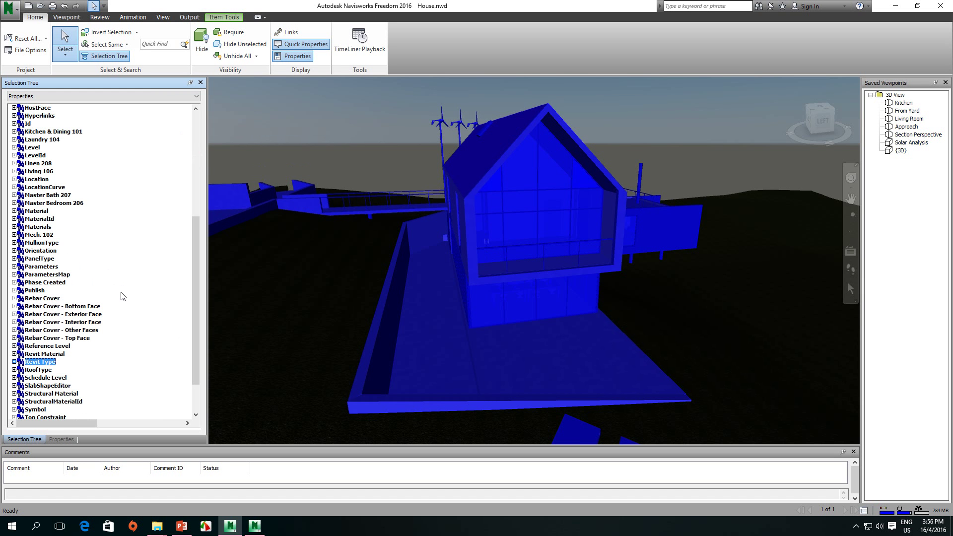
drag(194, 347, 195, 188)
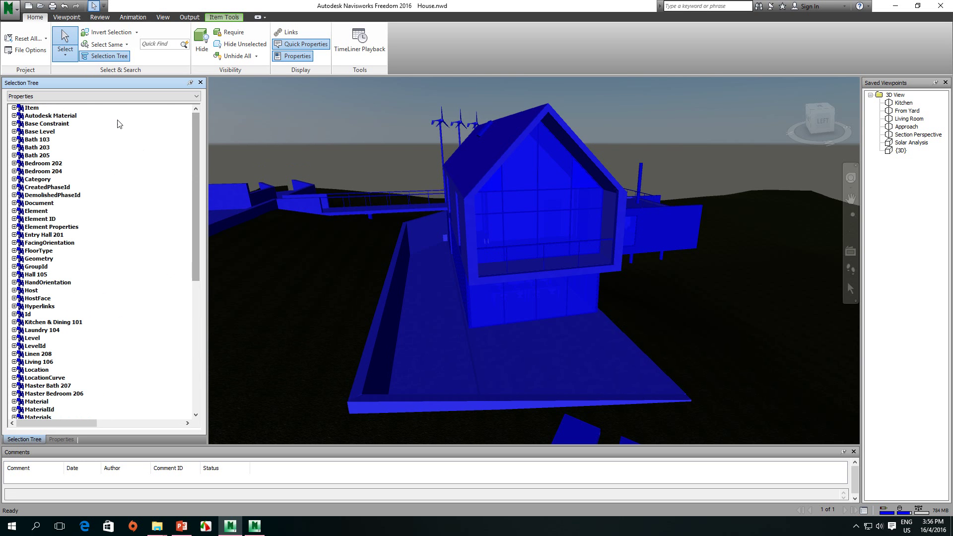
Check the Selection Tree's display options, switch it back to the Standard display, and collapse the House.nwd node
click(161, 98)
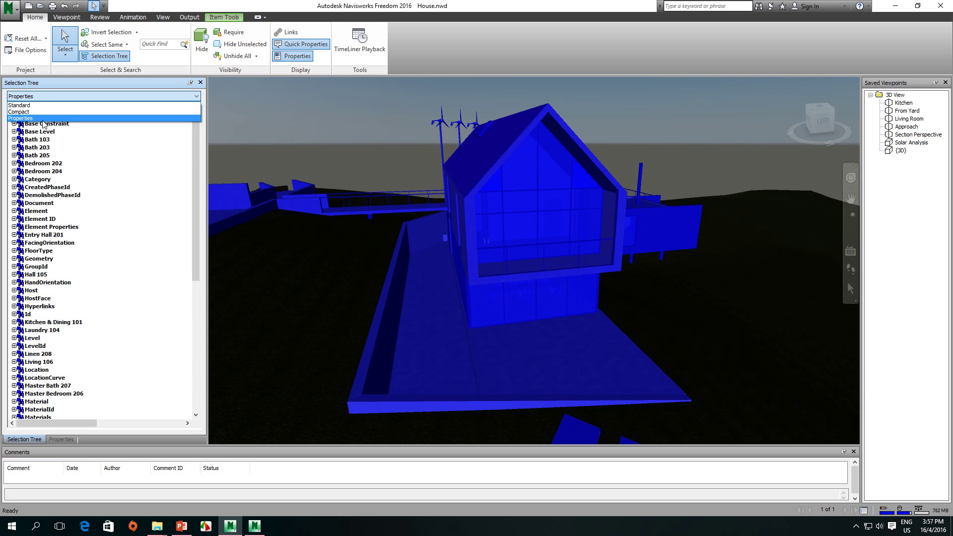
click(235, 117)
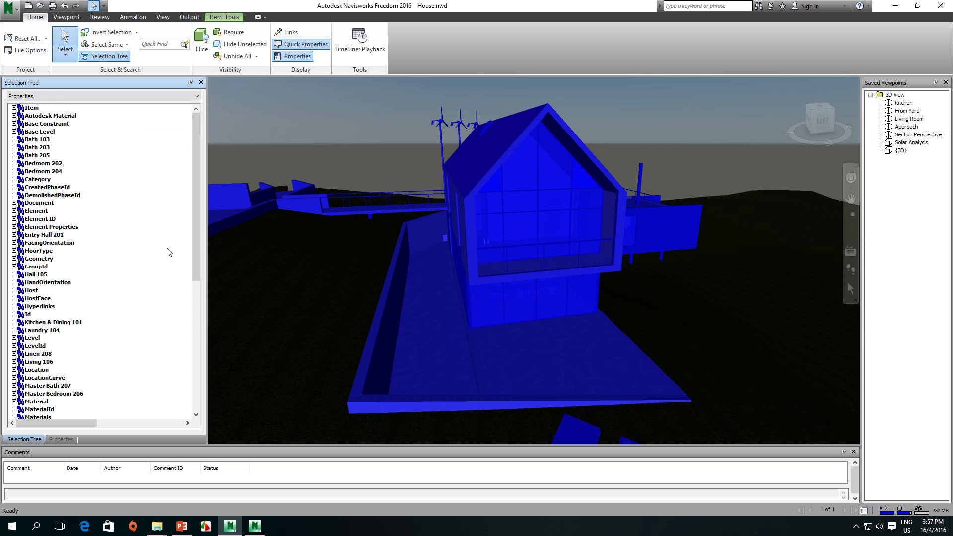
click(66, 99)
click(66, 104)
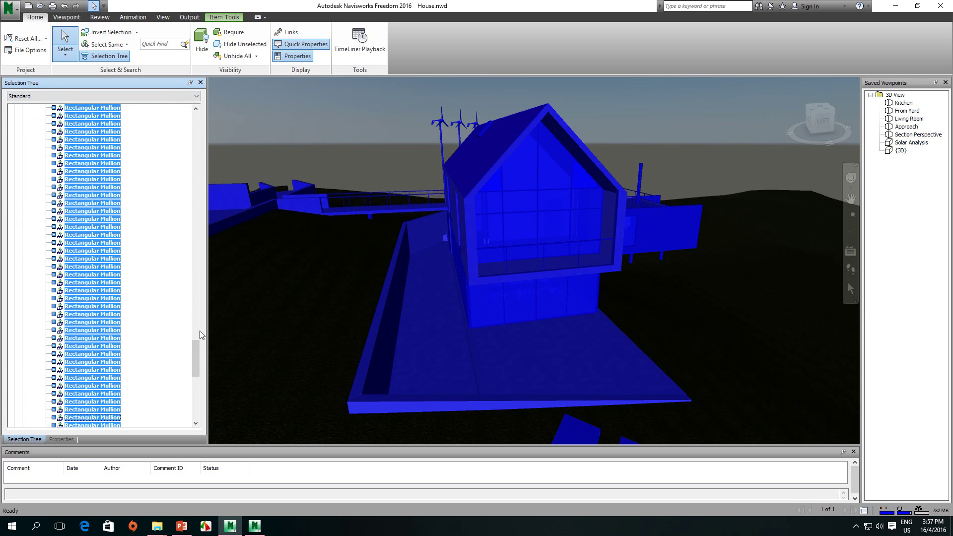
drag(197, 343, 202, 113)
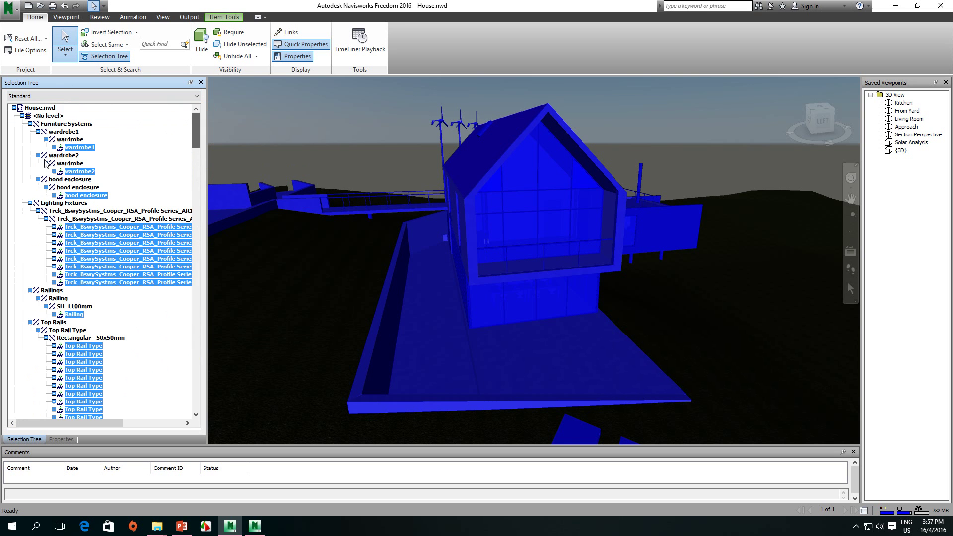
click(14, 108)
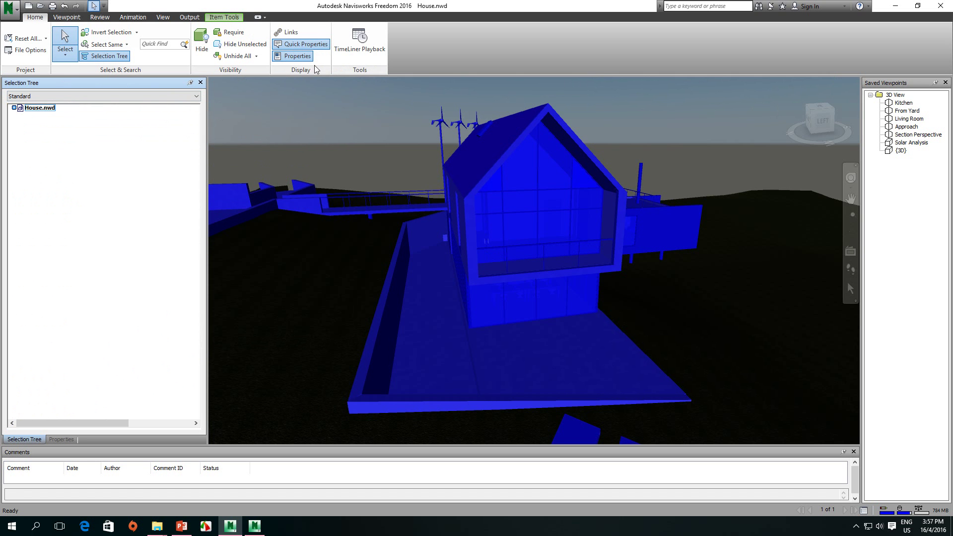
Show the TimeLiner Playback window, clear the selection, and view the house from the side with the solar panels
click(357, 49)
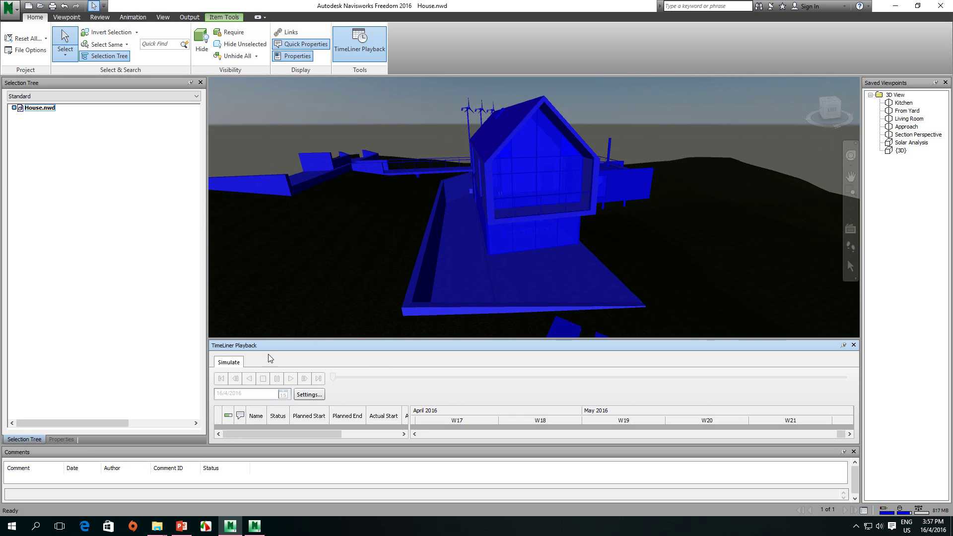
click(316, 71)
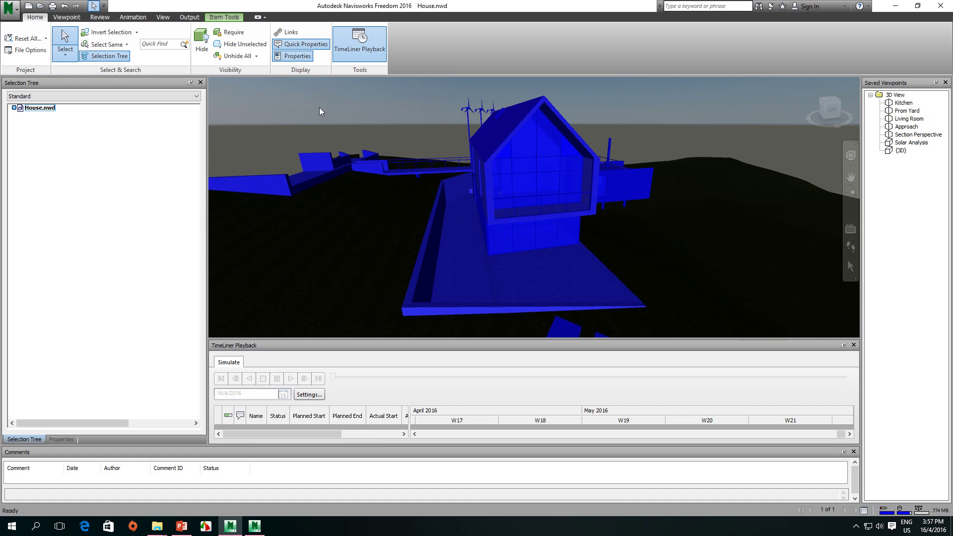
key(Escape)
shift+middle_drag(592, 240, 446, 242)
scroll(566, 226, down, 2)
scroll(446, 242, down, 2)
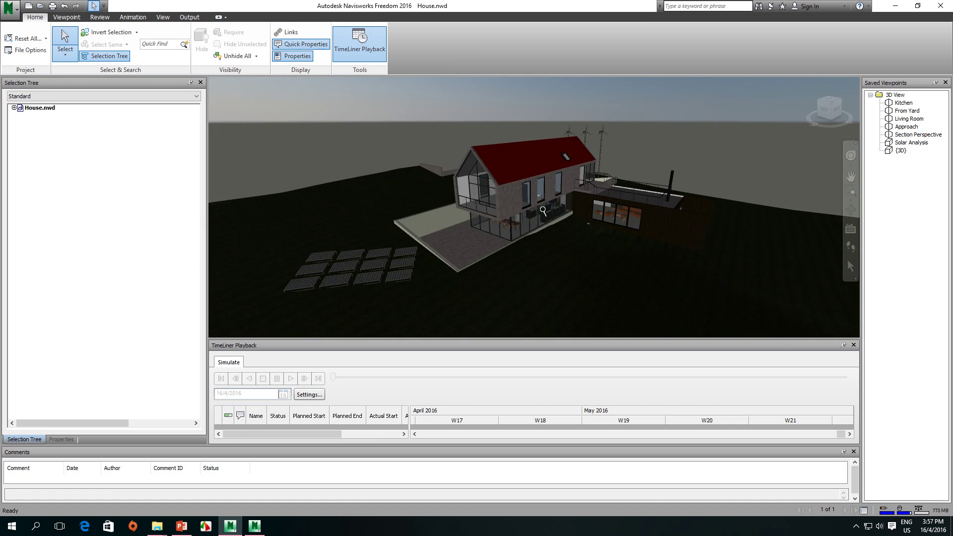
scroll(483, 206, up, 3)
scroll(551, 222, up, 2)
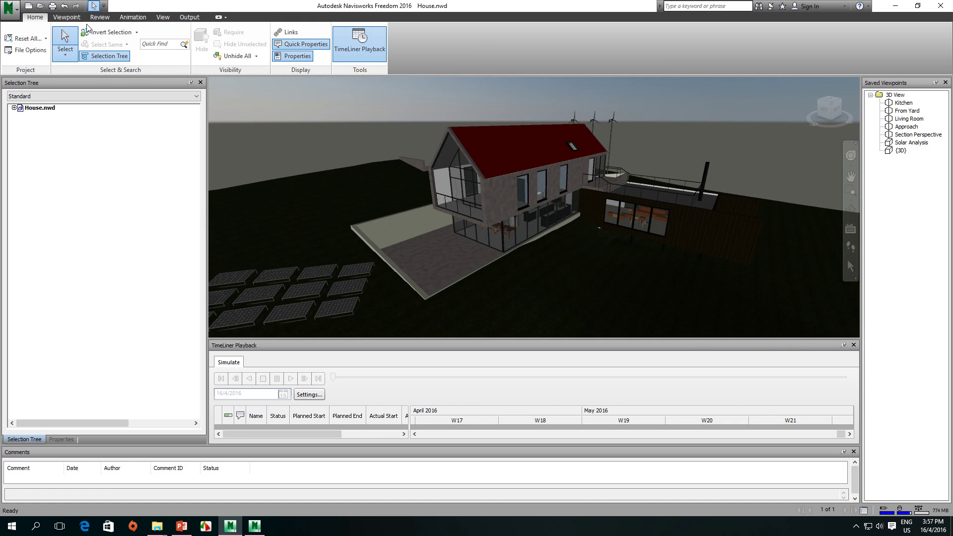
Switch the model's render mode to Shaded
click(67, 17)
click(397, 61)
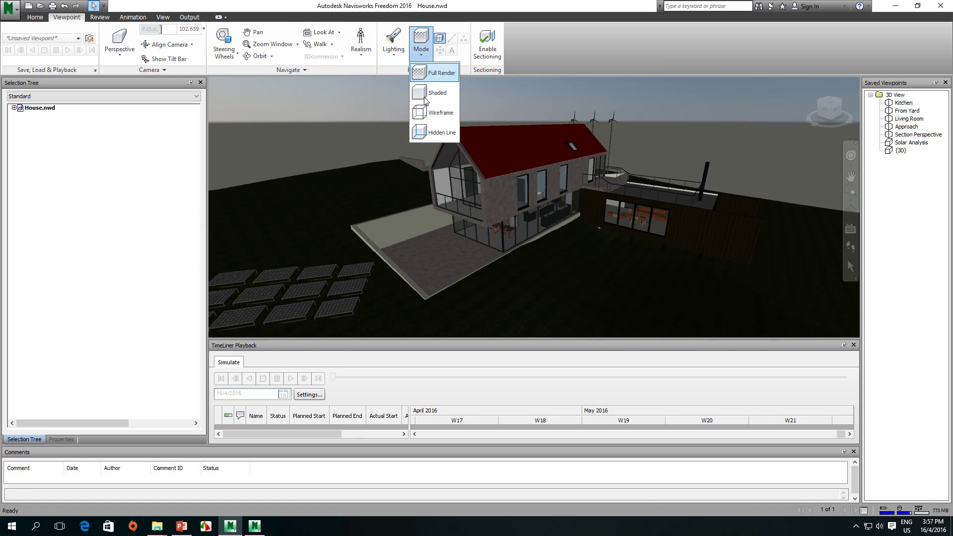
click(431, 99)
scroll(497, 249, up, 3)
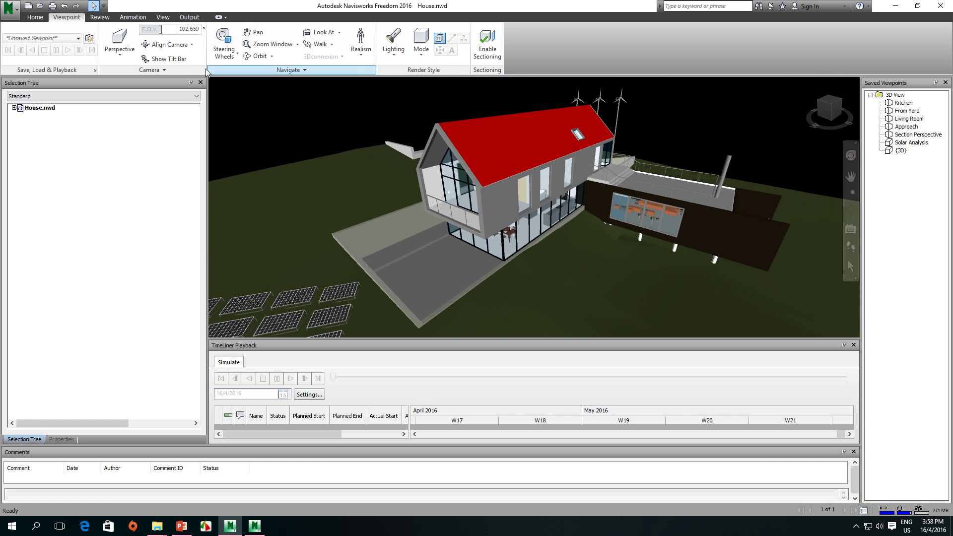
Hide the Properties window and show it again in front of the Selection Tree
click(35, 17)
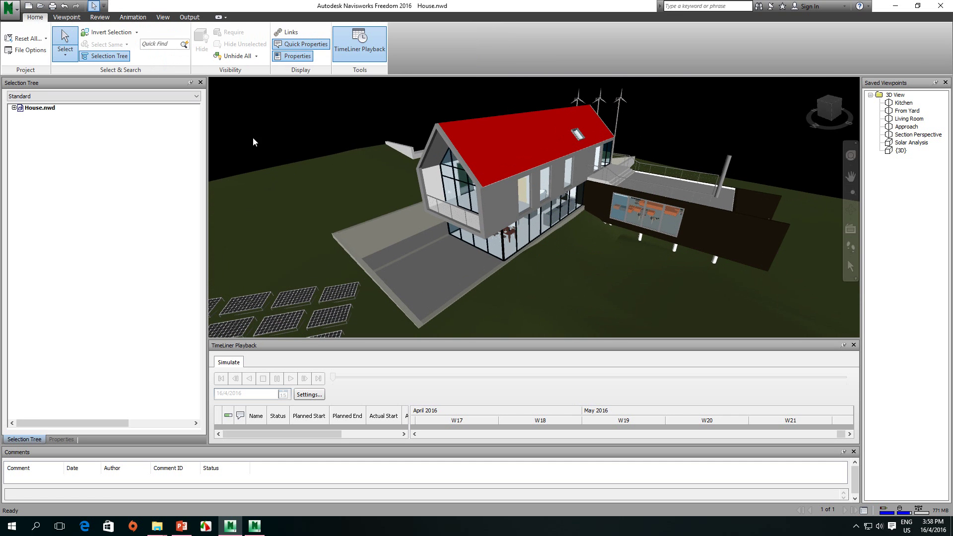
click(293, 57)
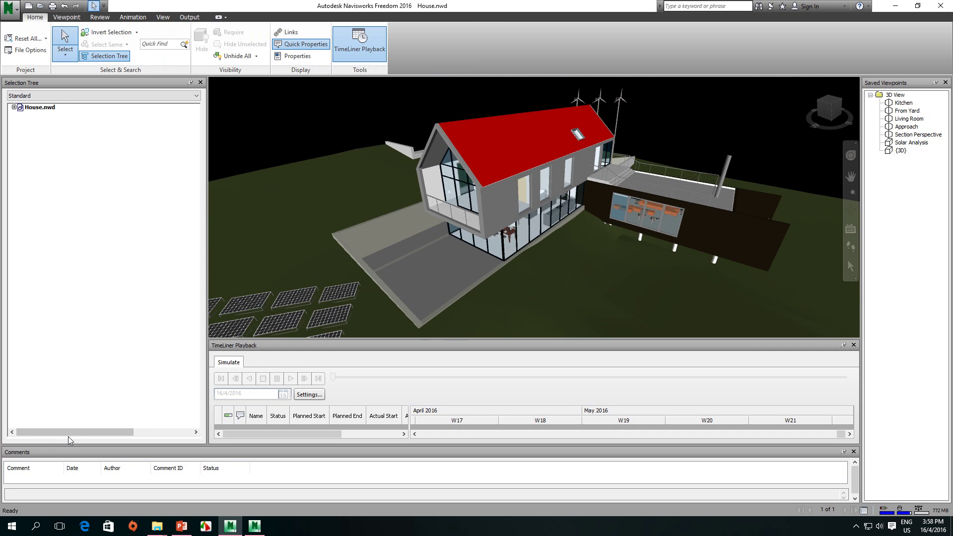
click(289, 57)
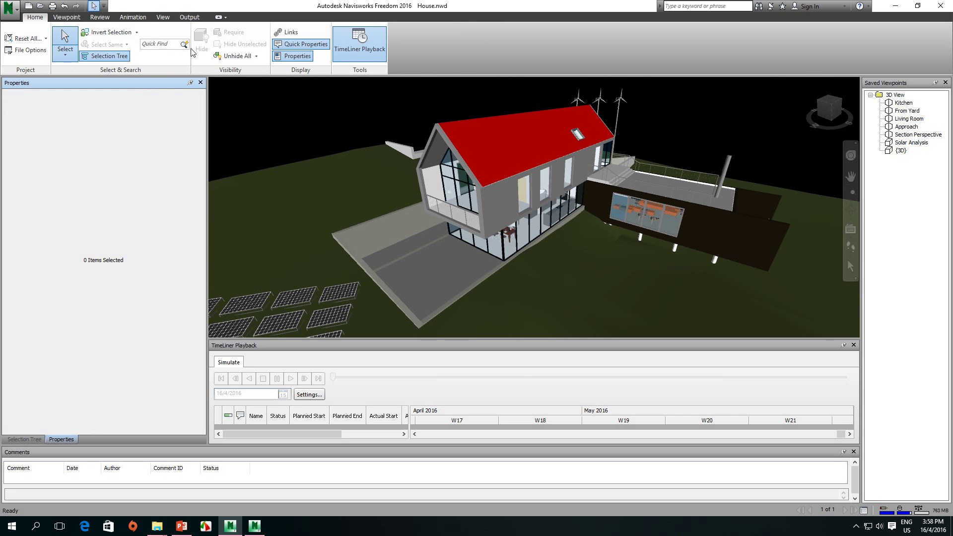
Look through the list of windows that can be shown, and toggle the Properties window off and on
click(166, 18)
click(375, 44)
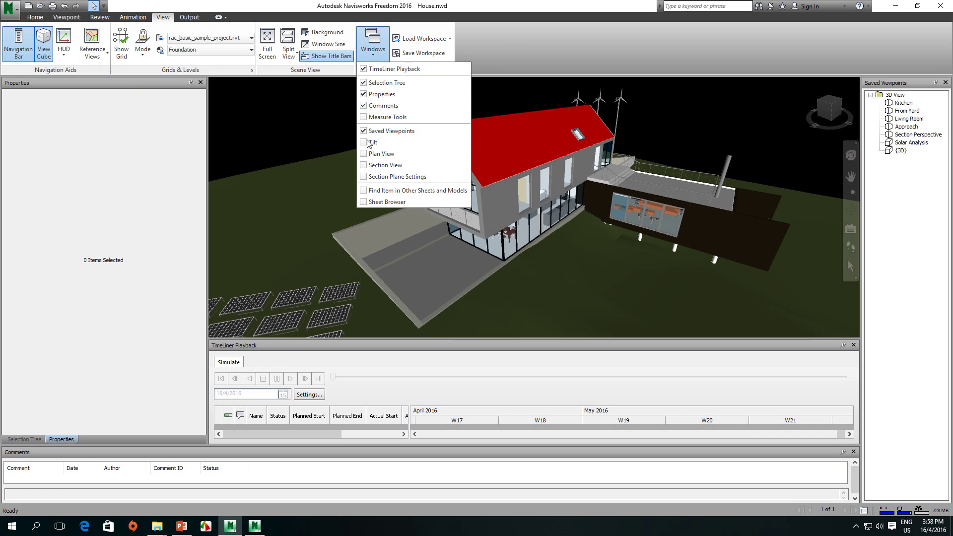
click(503, 45)
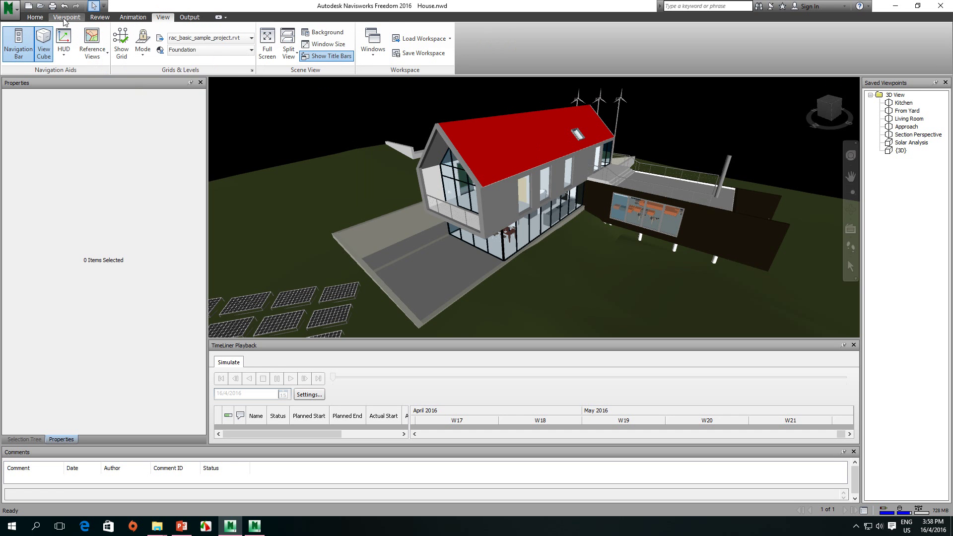
click(34, 18)
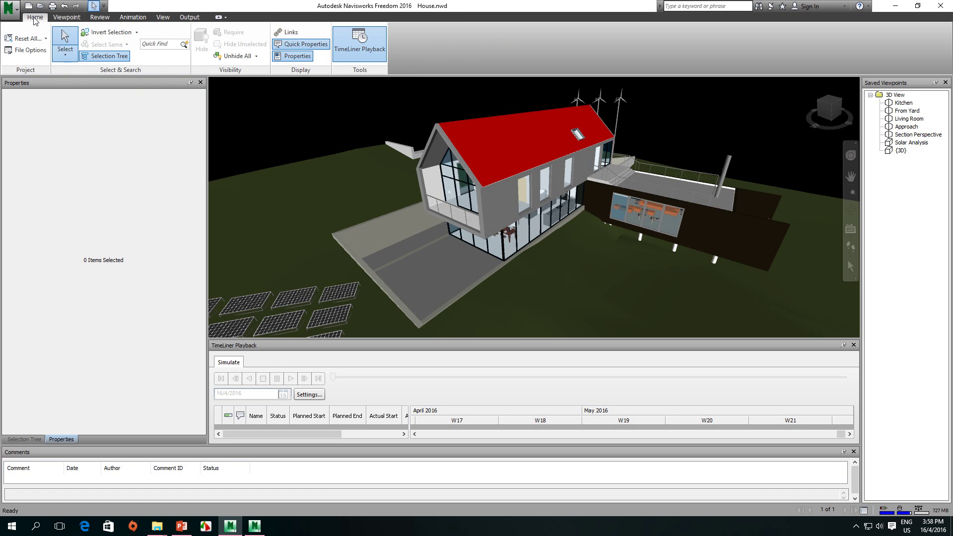
click(286, 57)
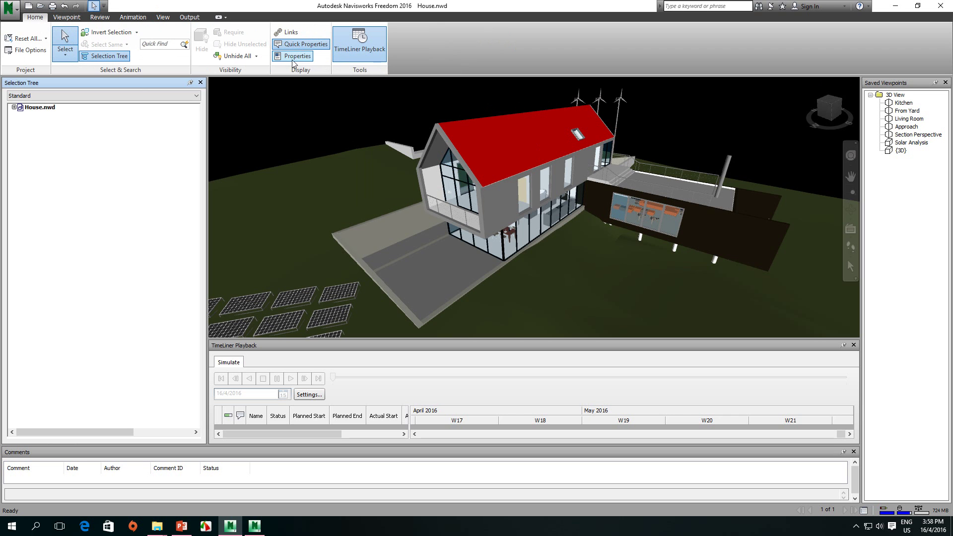
click(297, 57)
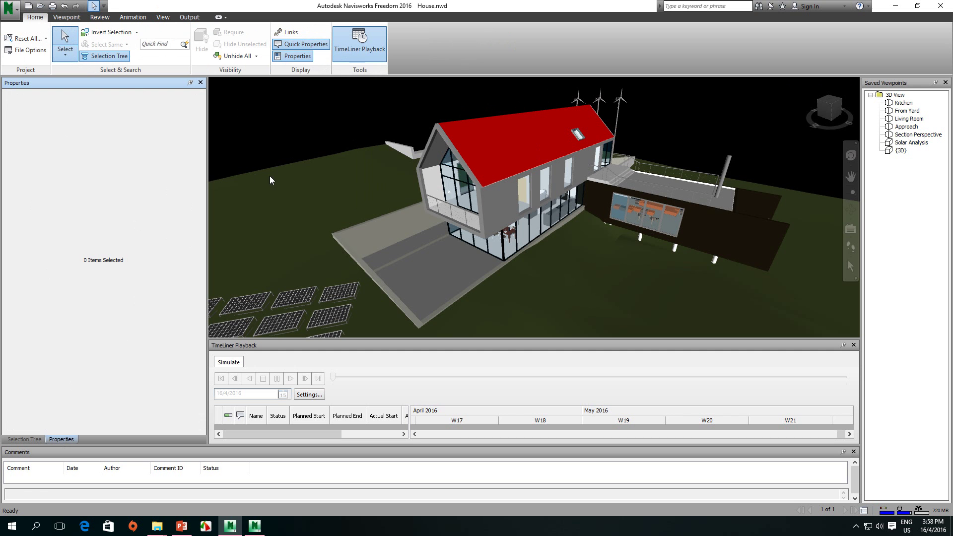
Select the red roof and widen the Properties window to read the roof's property categories
mouse_move(274, 176)
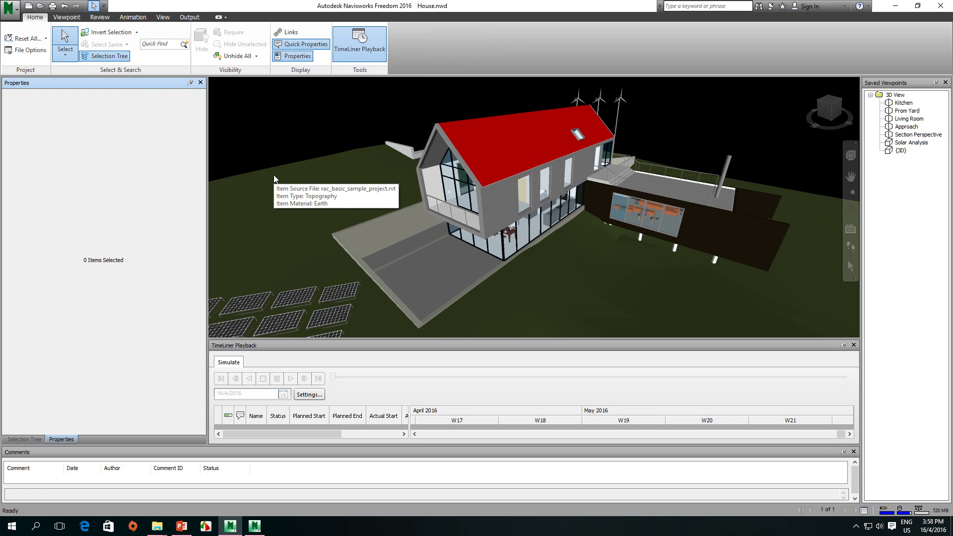
click(474, 148)
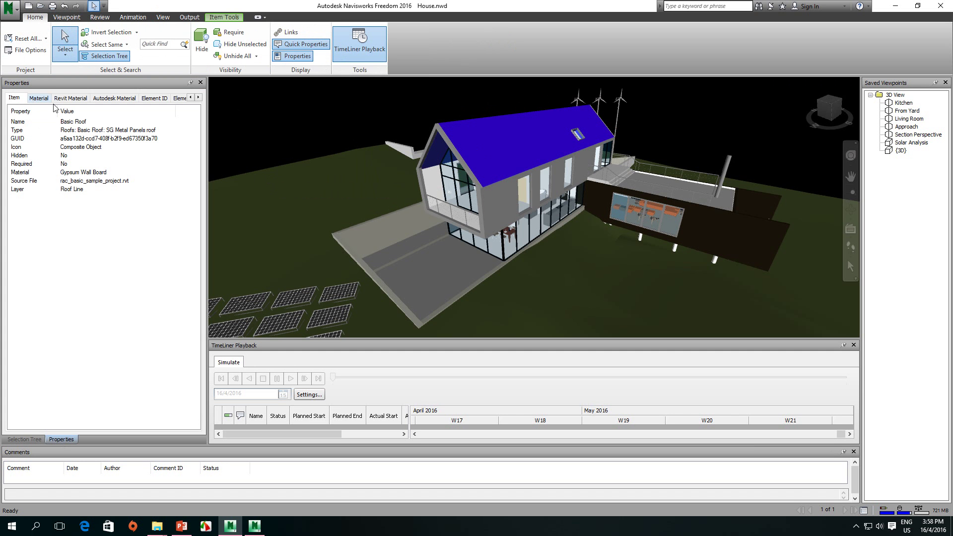
drag(208, 117, 301, 122)
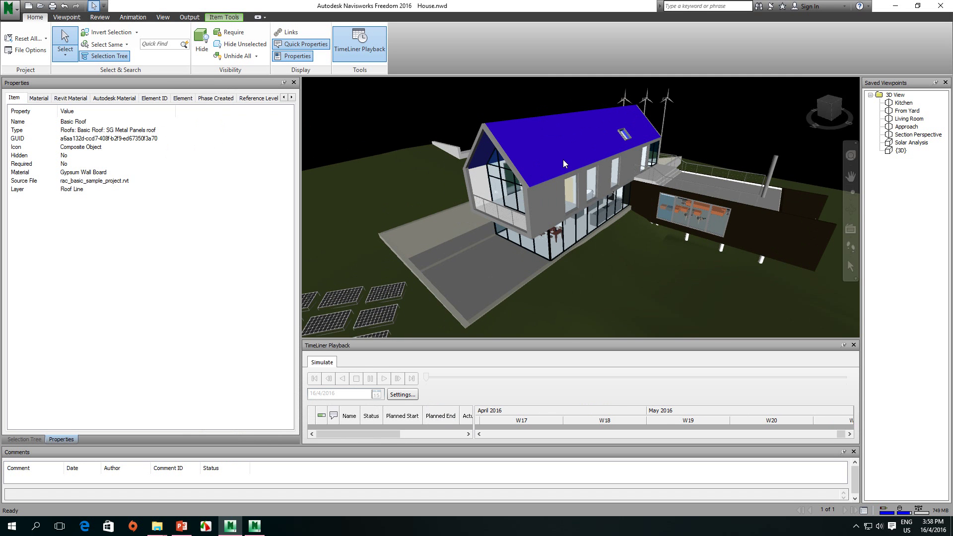
mouse_move(563, 160)
mouse_move(561, 133)
Hide the Properties window, then narrow the Selection Tree and set it to auto-hide
click(297, 57)
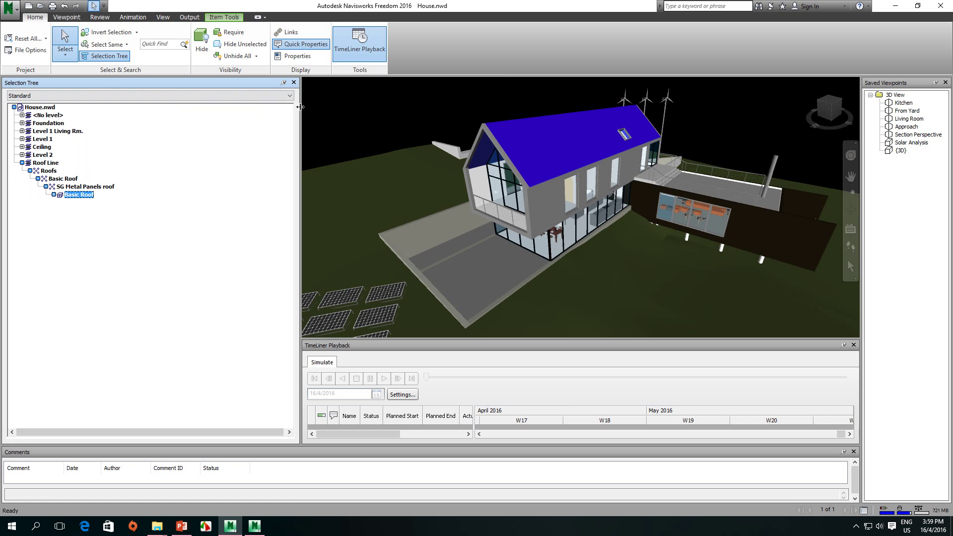
drag(300, 107, 177, 108)
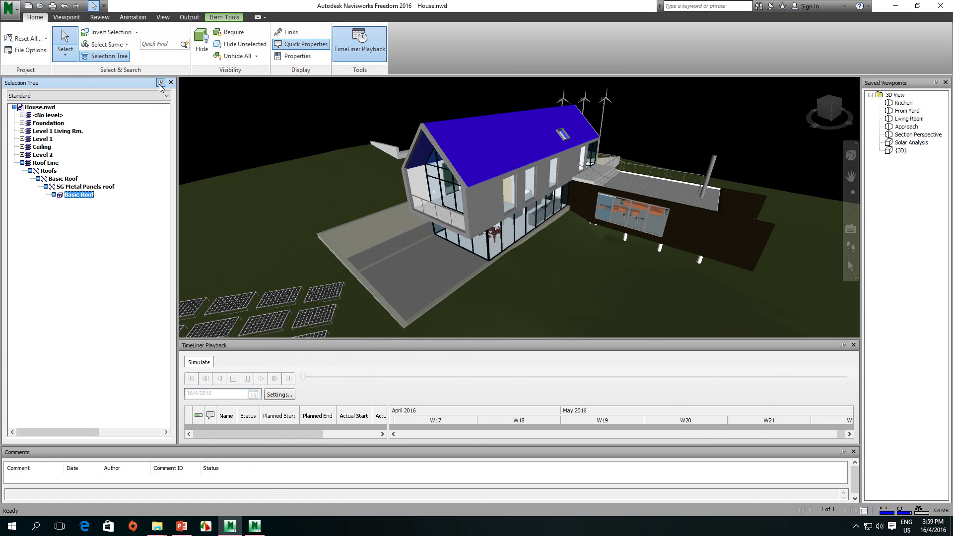
click(160, 83)
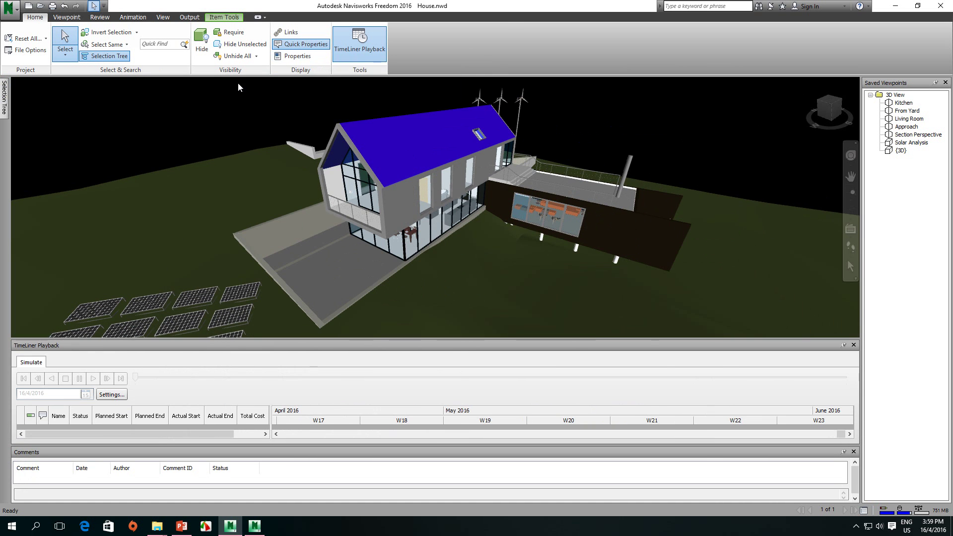
Turn Quick Properties off and back on to compare the item tooltips, clearing the roof selection in between
click(303, 46)
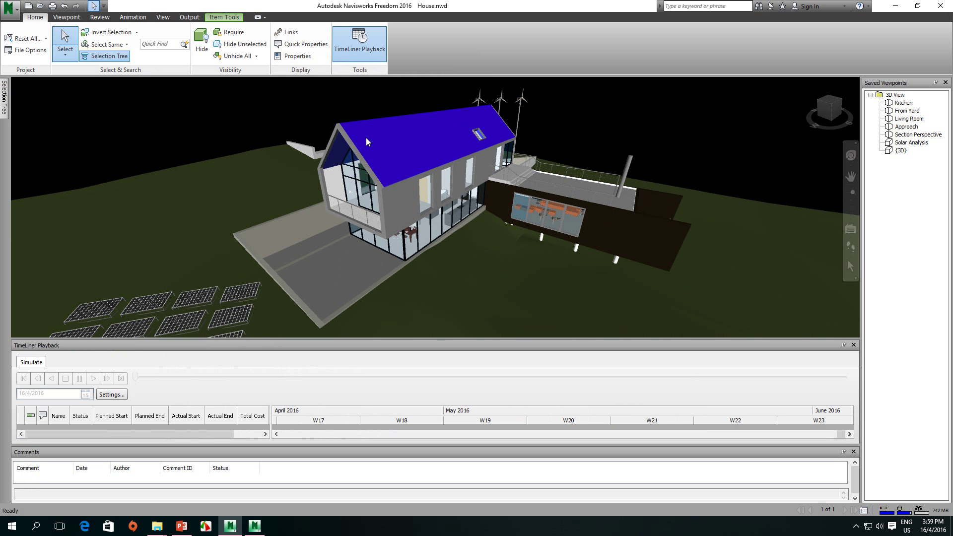
click(249, 118)
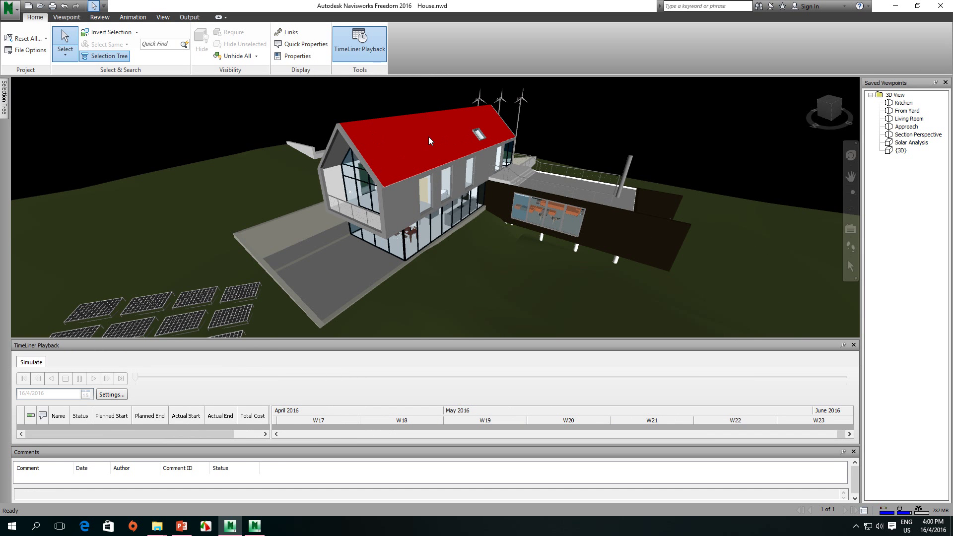
click(303, 44)
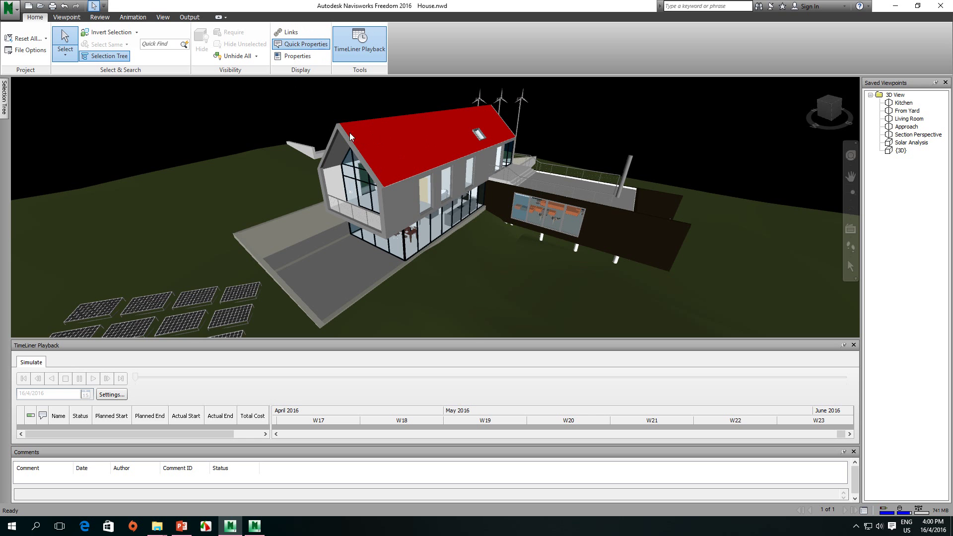
mouse_move(361, 136)
mouse_move(396, 200)
Open the Quick Properties Definitions page of the Interface settings in the Options Editor
click(19, 14)
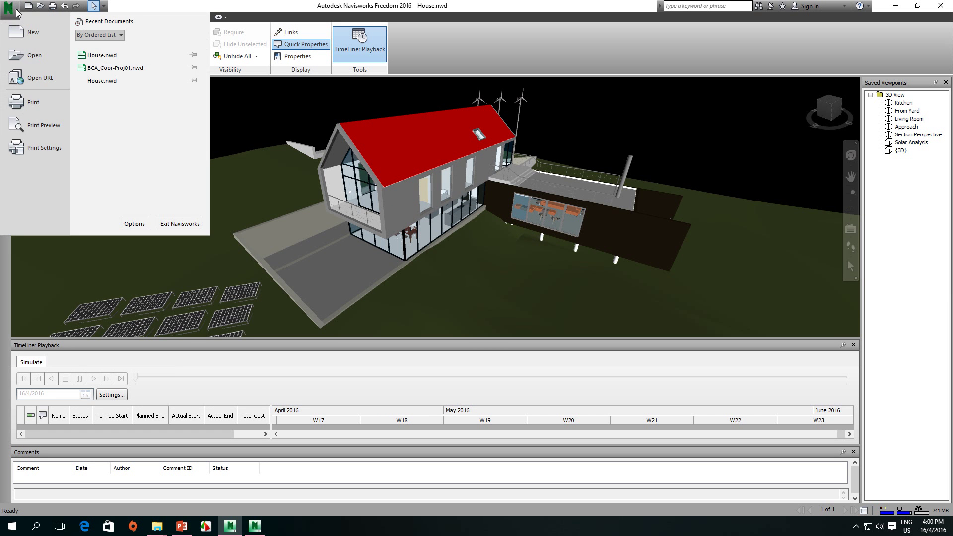
click(135, 224)
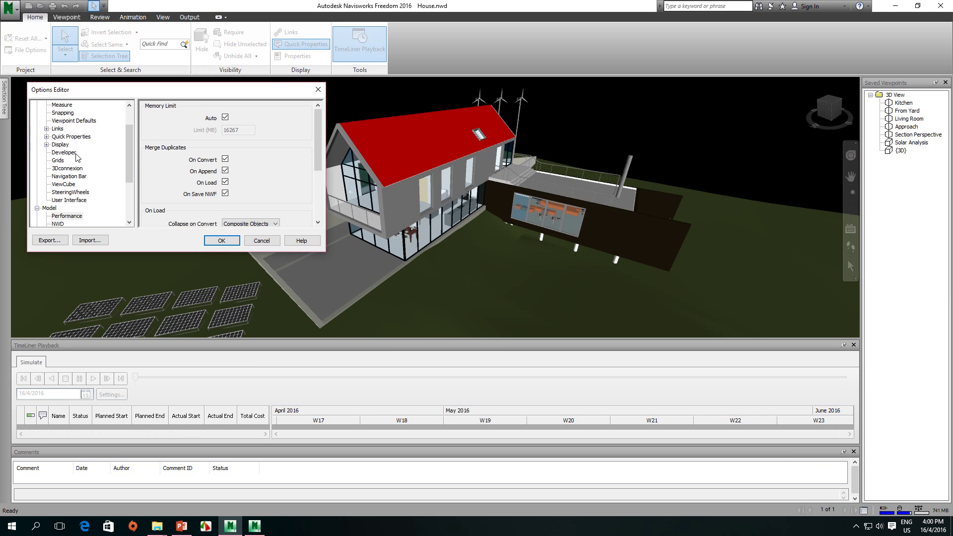
drag(129, 153, 130, 137)
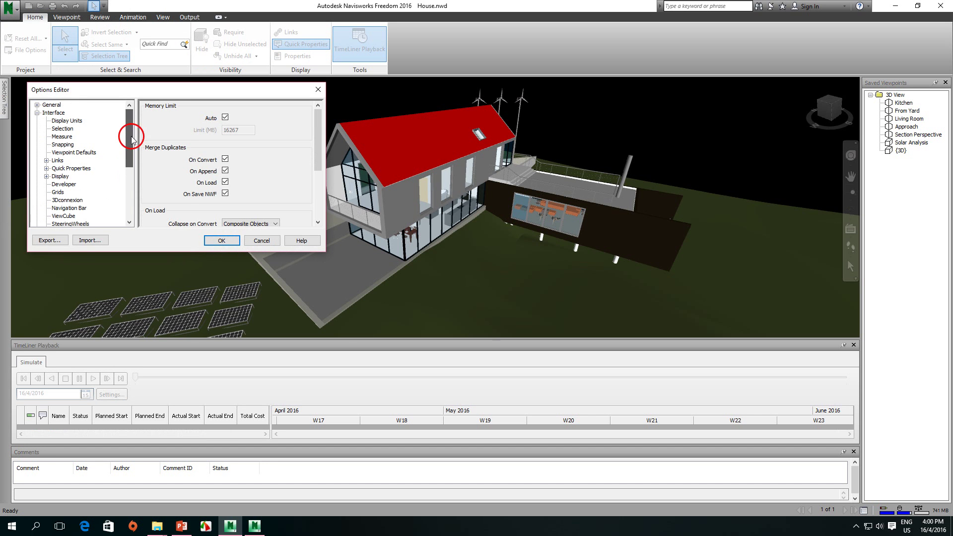
click(70, 168)
click(46, 168)
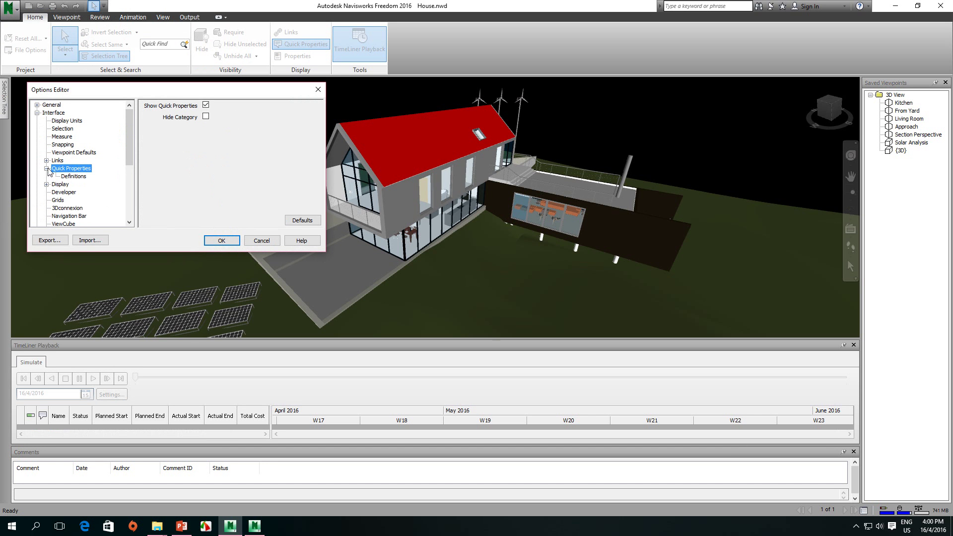
click(75, 176)
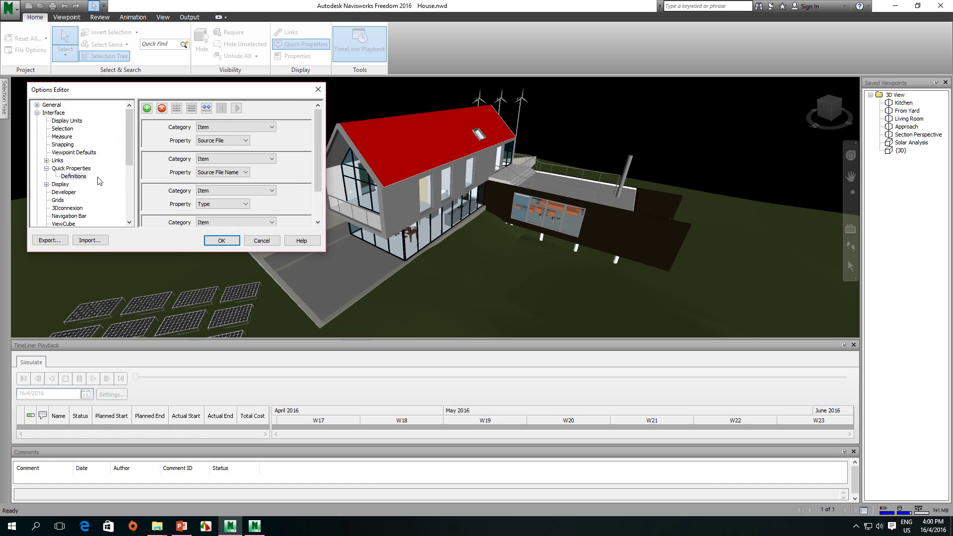
Reduce the Quick Properties definitions to the Item properties Source File, Type and Material, and look through the available categories
click(315, 154)
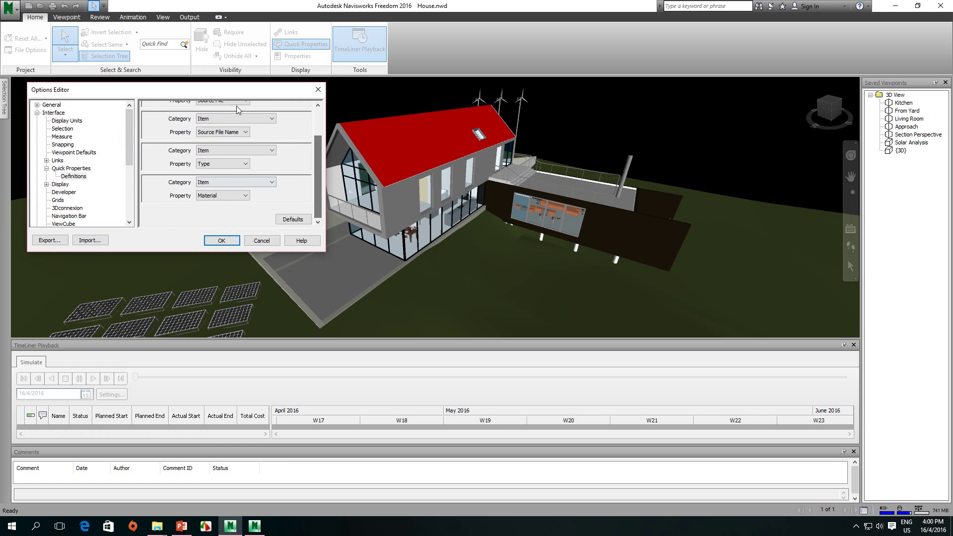
click(320, 178)
drag(319, 178, 320, 164)
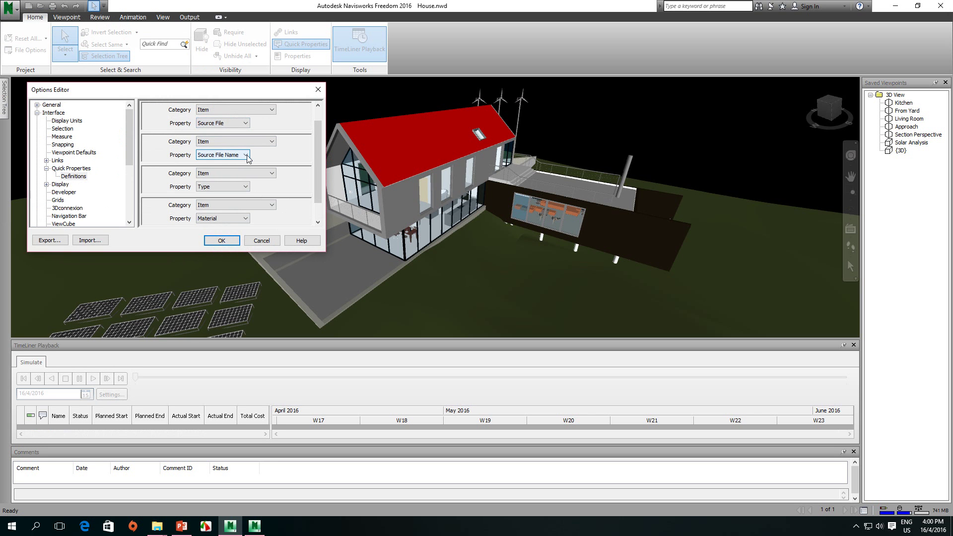
scroll(174, 144, up, 1)
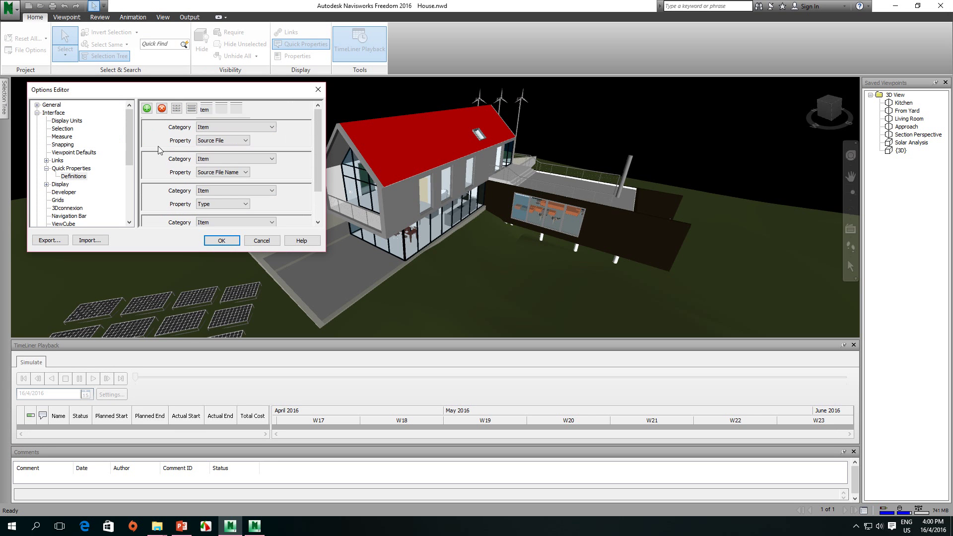
click(162, 108)
click(245, 141)
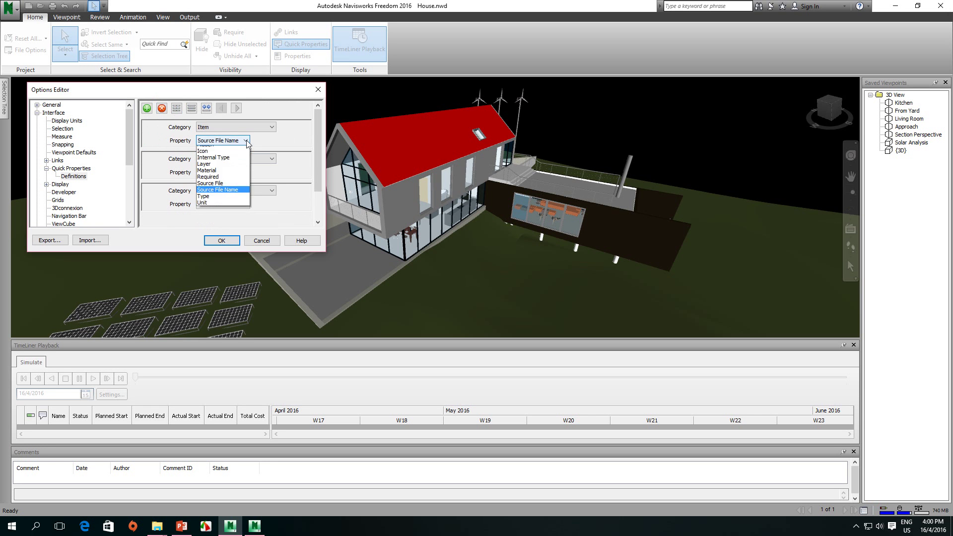
click(220, 215)
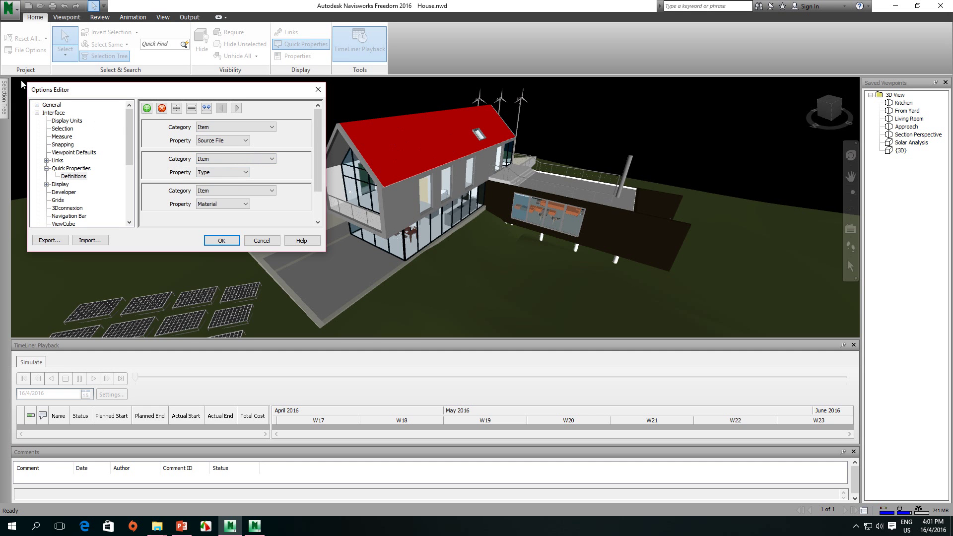
click(271, 129)
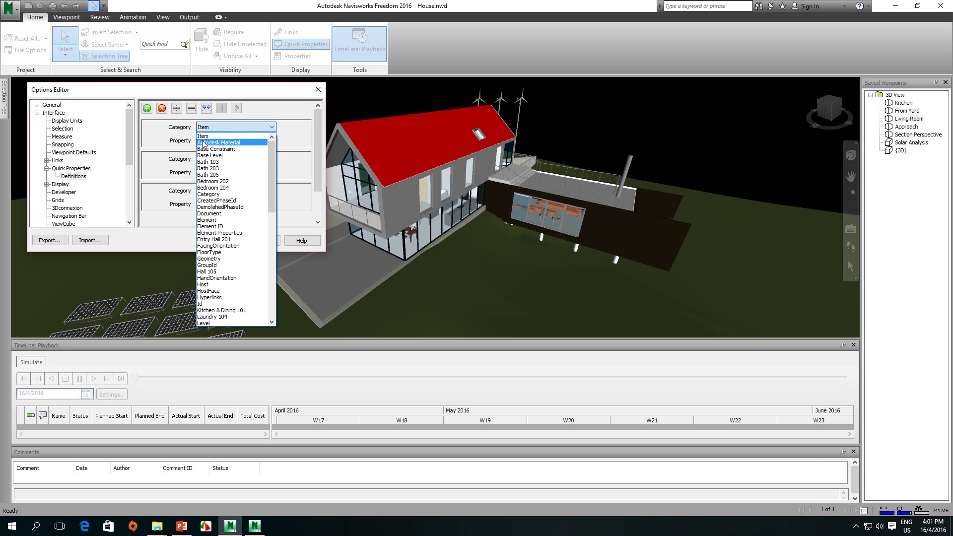
click(287, 136)
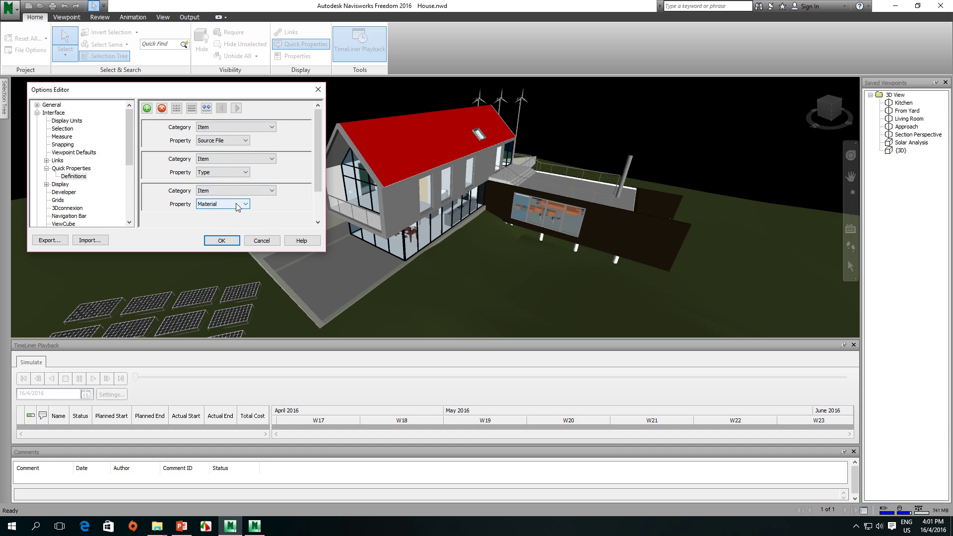
Add a new definition to the Quick Properties and review the resulting list of definitions
click(147, 108)
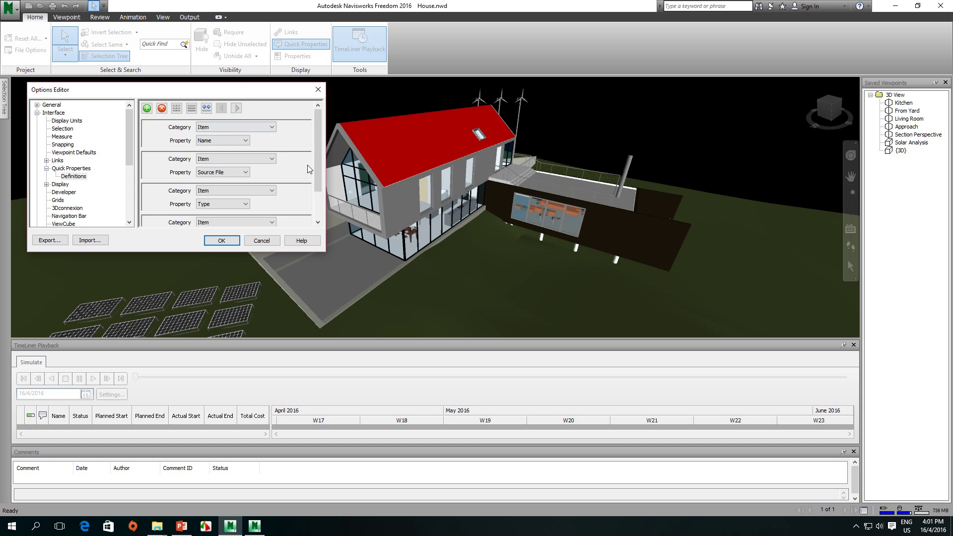
drag(317, 159, 316, 185)
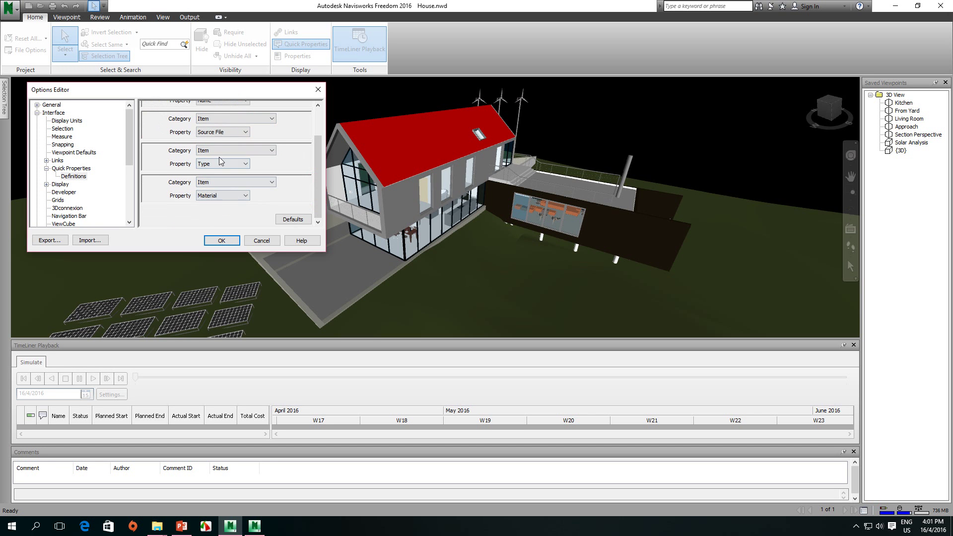
drag(317, 149, 315, 132)
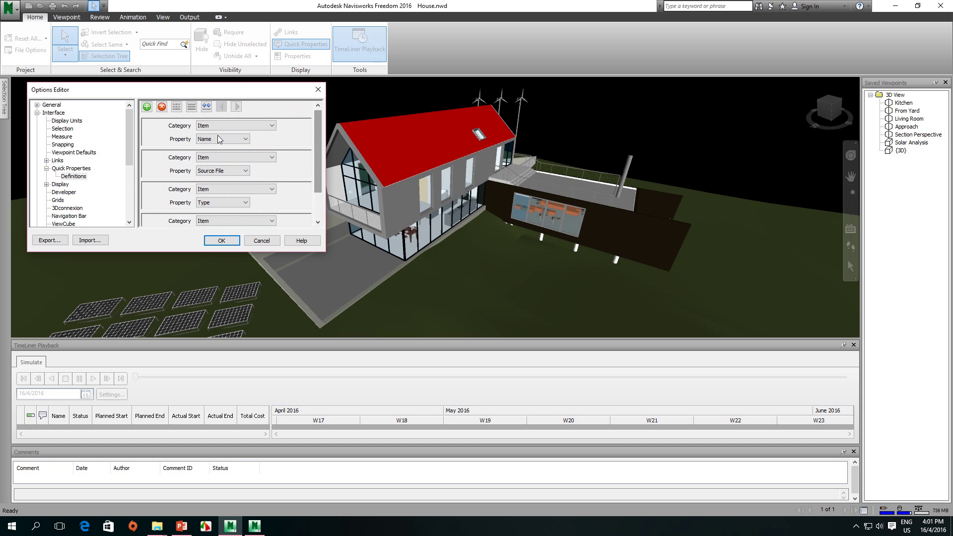
Switch the new definition's category to Revit Type and look through the properties it offers
click(272, 126)
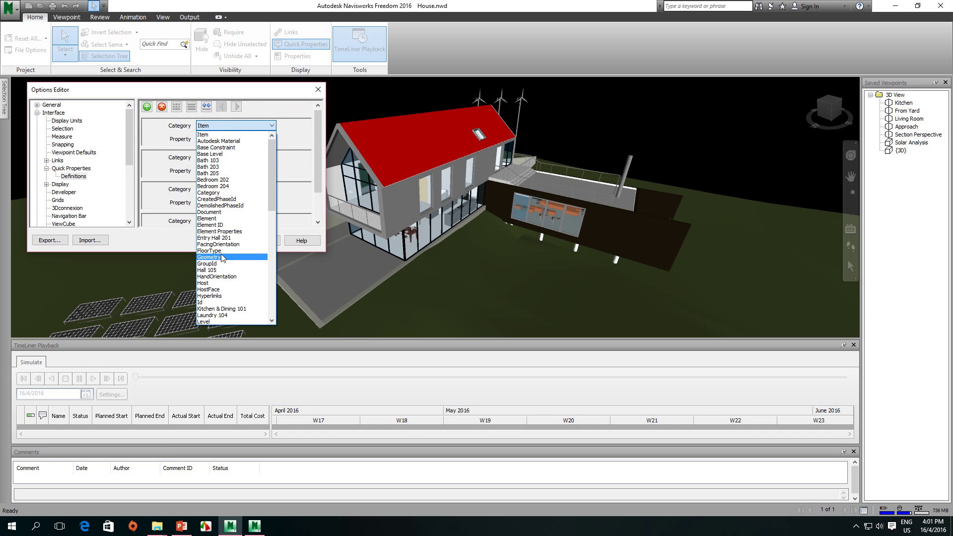
scroll(223, 257, down, 10)
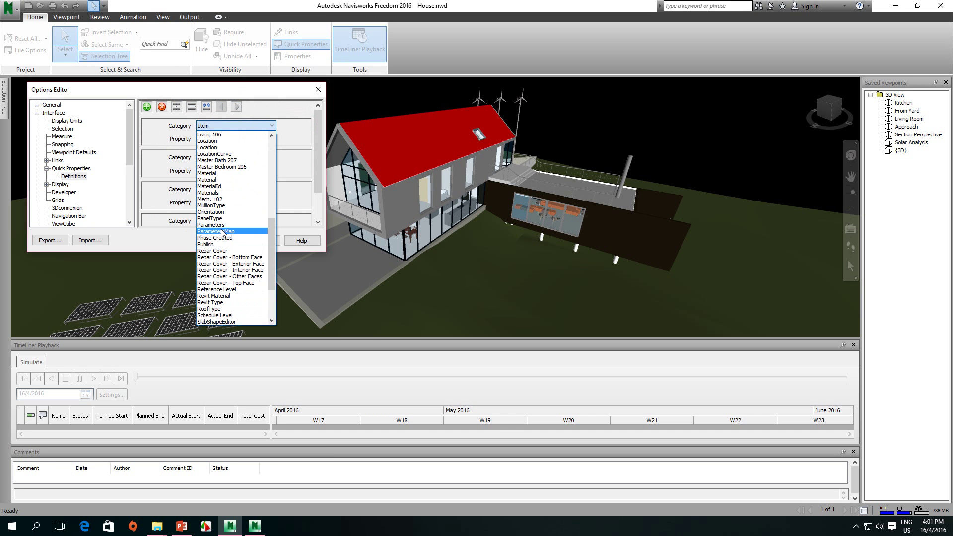
click(216, 302)
click(299, 140)
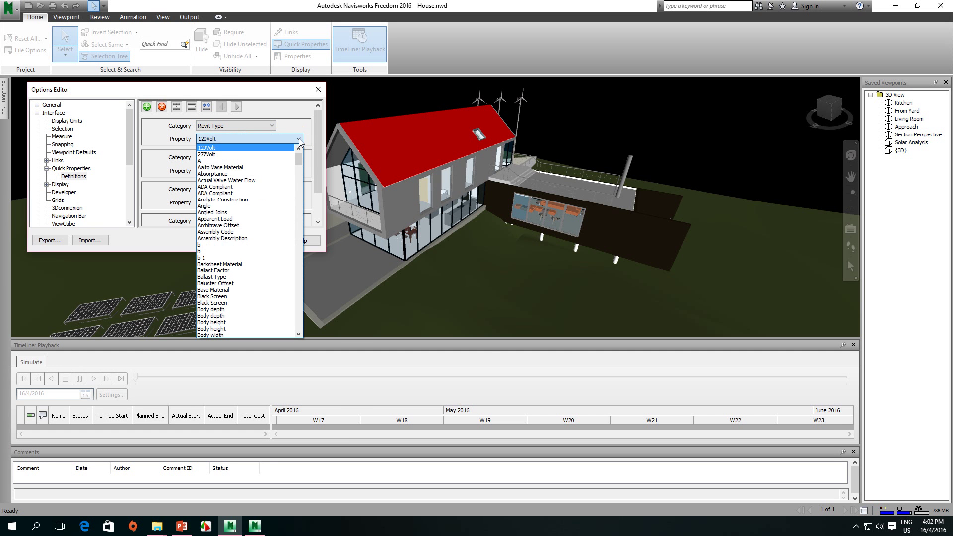
click(300, 156)
mouse_move(300, 157)
mouse_down()
mouse_move(298, 178)
mouse_move(298, 149)
mouse_up()
Set the new definition to category Element and property Area, then apply the options
click(273, 126)
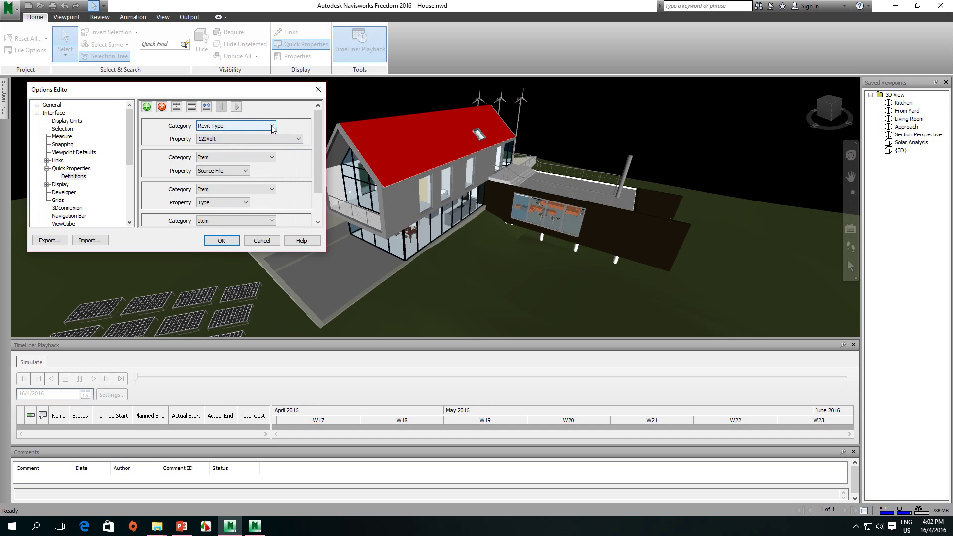
click(273, 126)
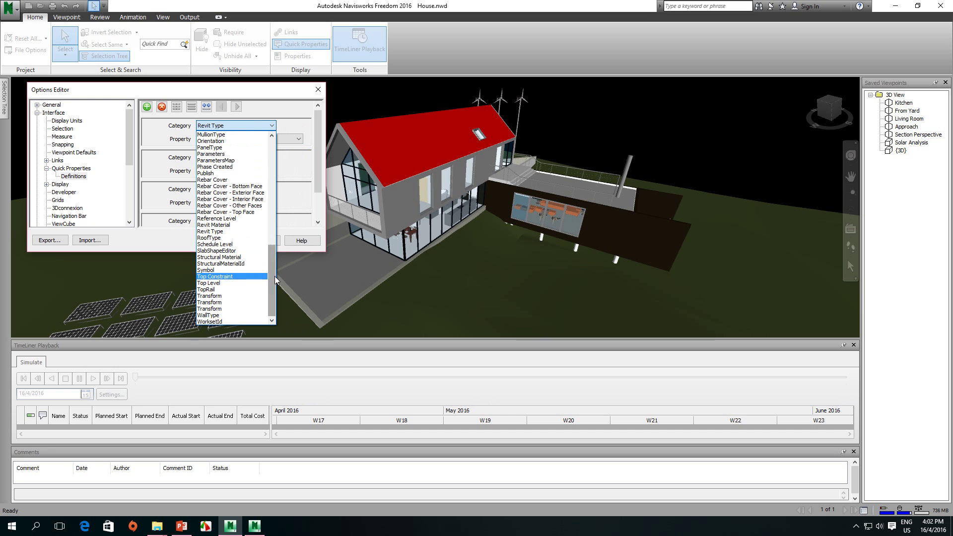
drag(275, 276, 272, 152)
click(269, 125)
click(268, 126)
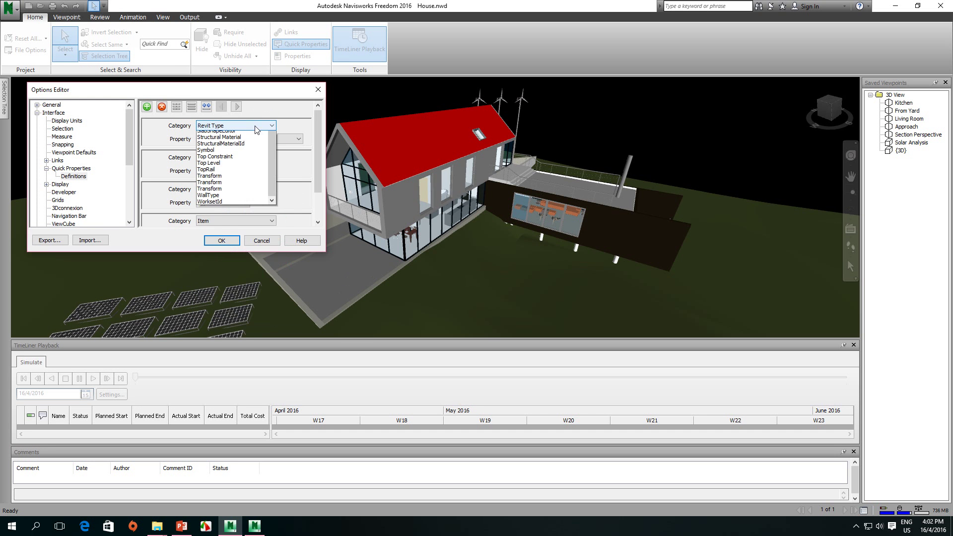
drag(272, 251, 281, 145)
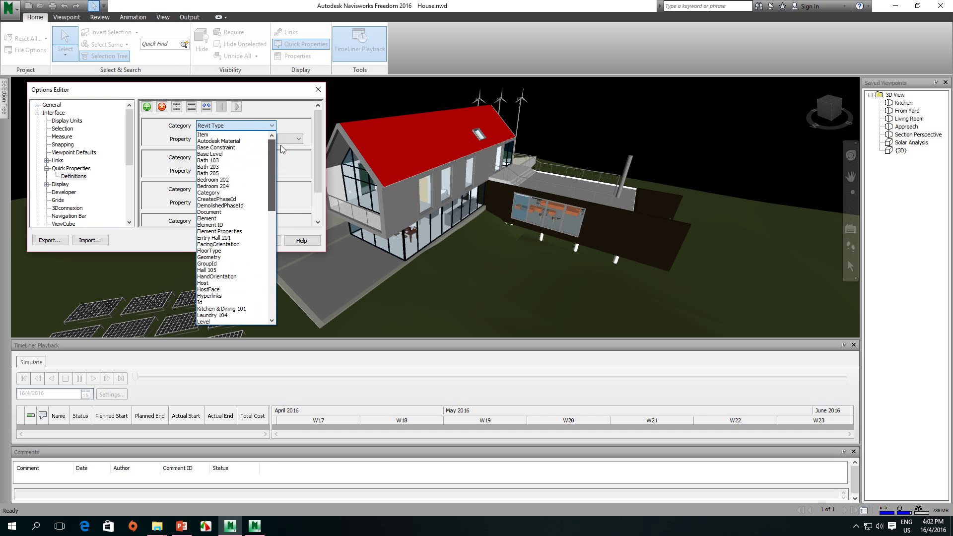
click(214, 220)
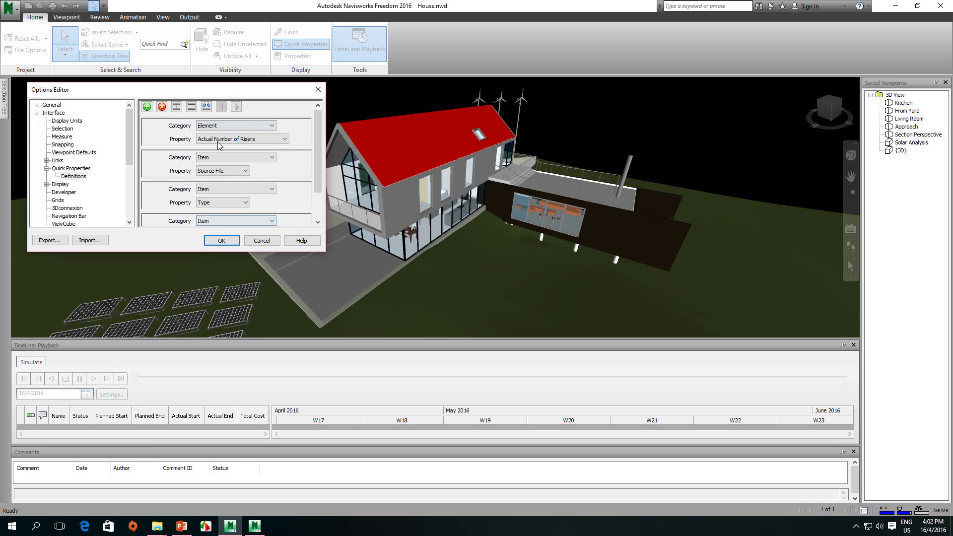
click(285, 140)
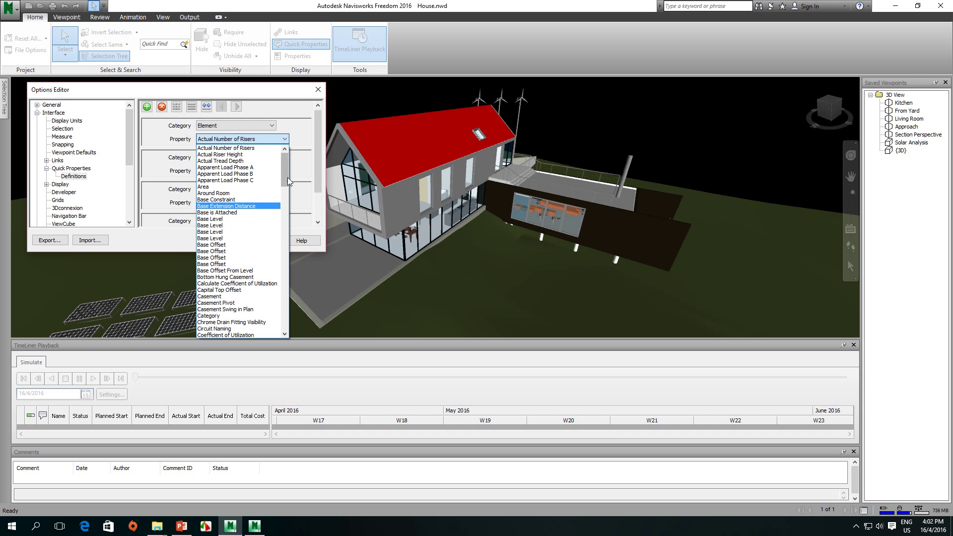
drag(288, 162, 288, 163)
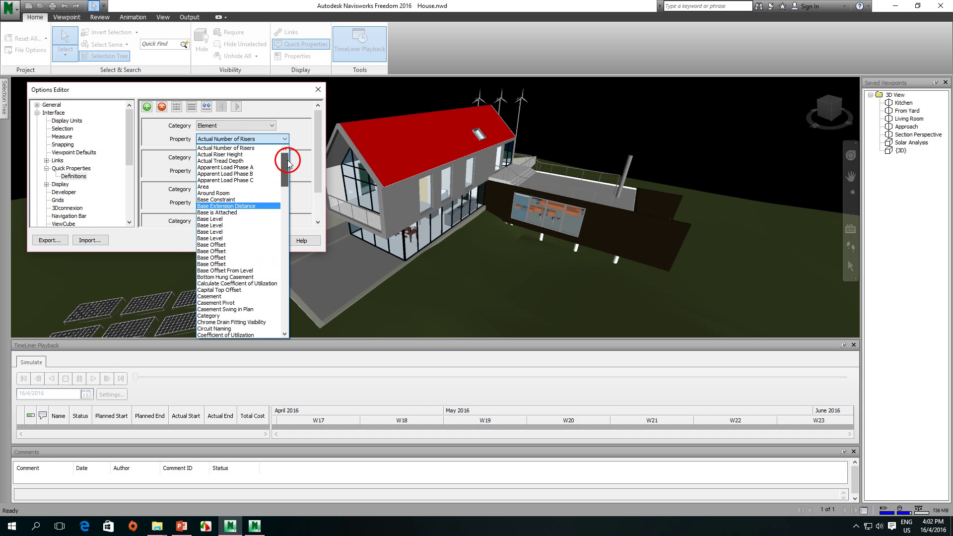
click(211, 187)
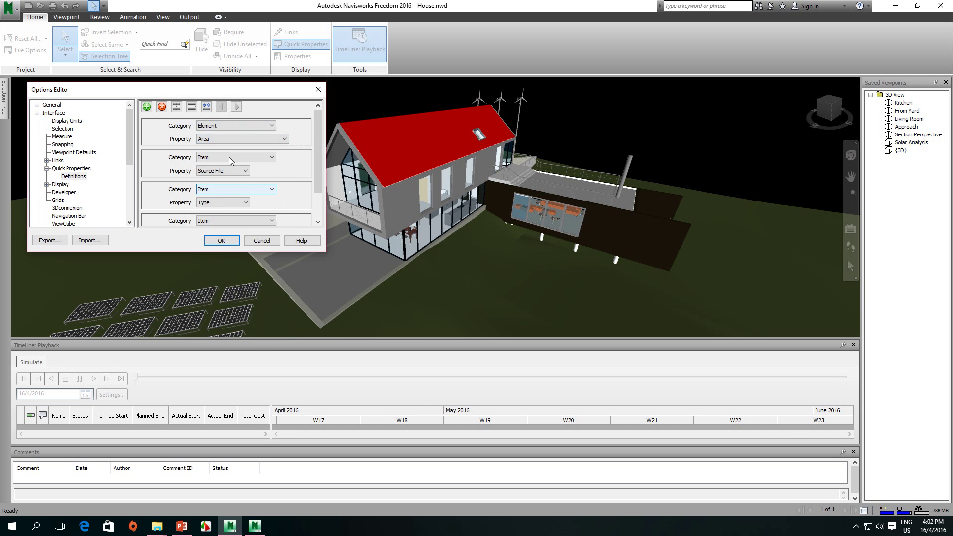
click(221, 240)
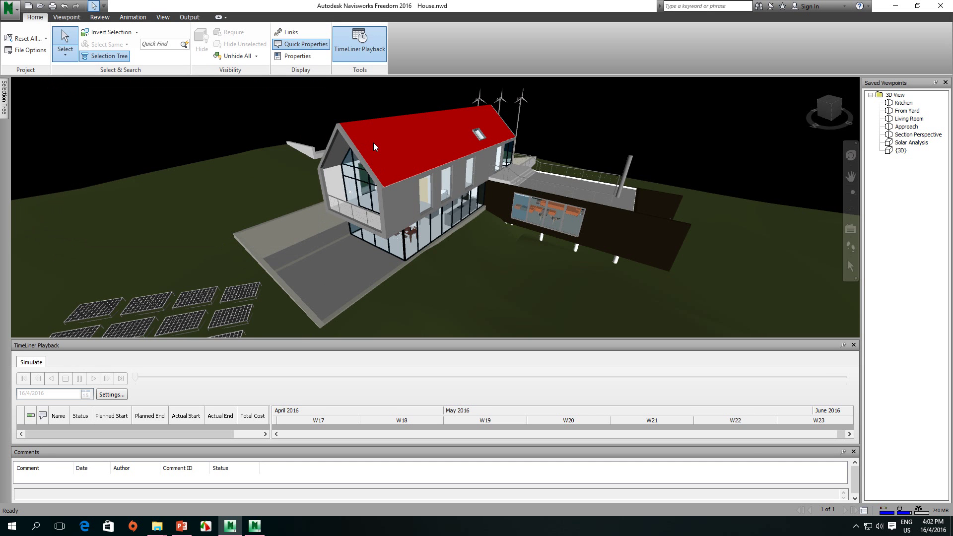
Check the item tooltips on the house, then turn Quick Properties off and back on for comparison
mouse_move(375, 146)
mouse_move(311, 245)
mouse_move(406, 158)
click(288, 47)
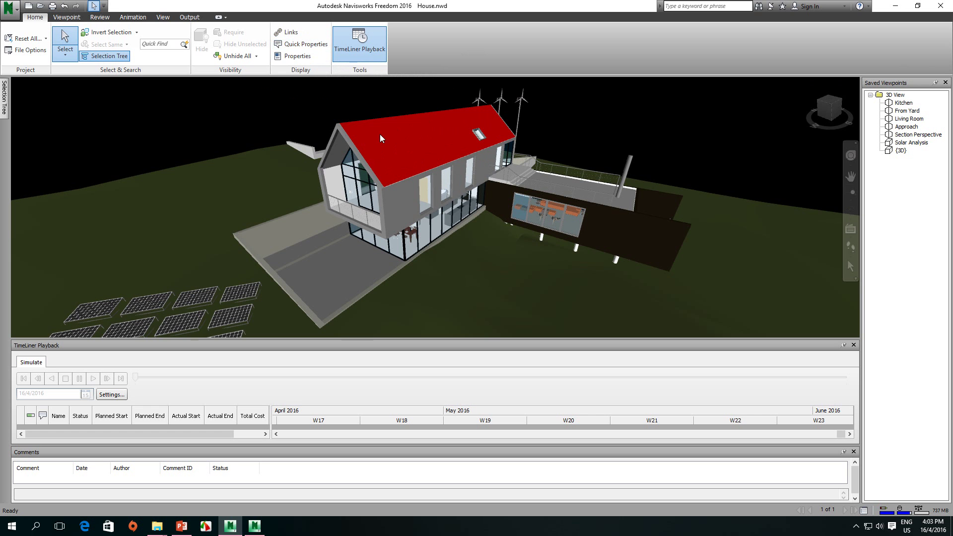
click(305, 43)
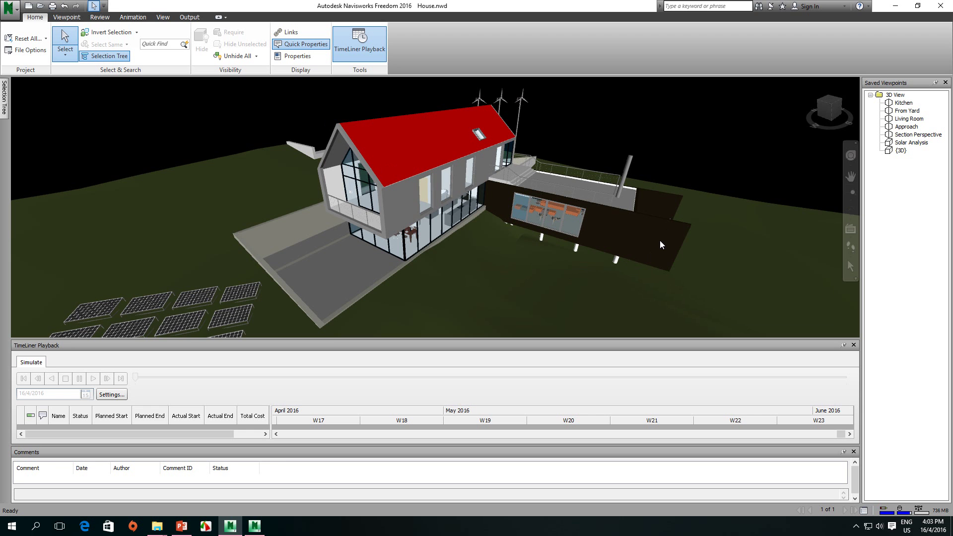
Examine the Quick Properties of the terrace railing's top rail up close
mouse_move(660, 238)
scroll(613, 178, up, 5)
mouse_move(634, 249)
middle_down()
mouse_move(562, 230)
mouse_move(519, 231)
middle_up()
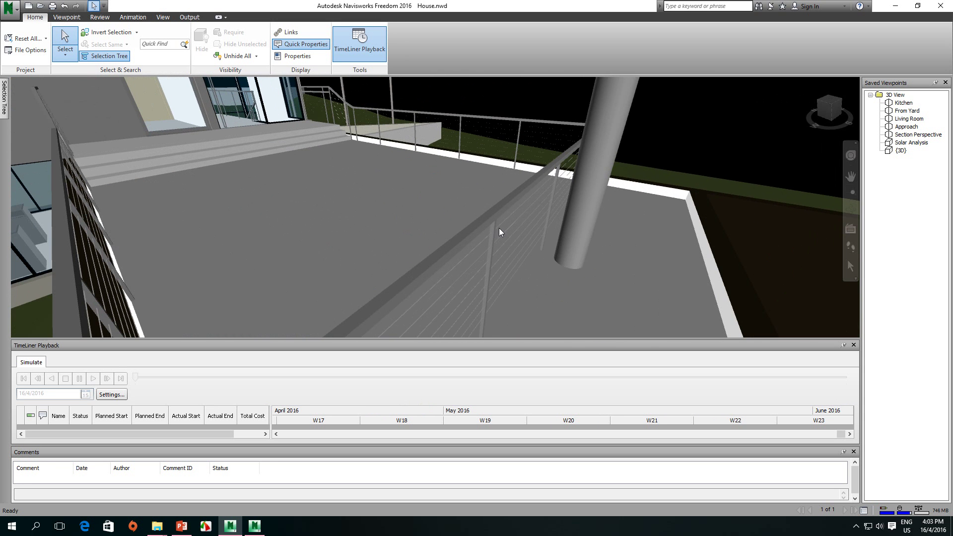
mouse_move(502, 228)
mouse_move(507, 204)
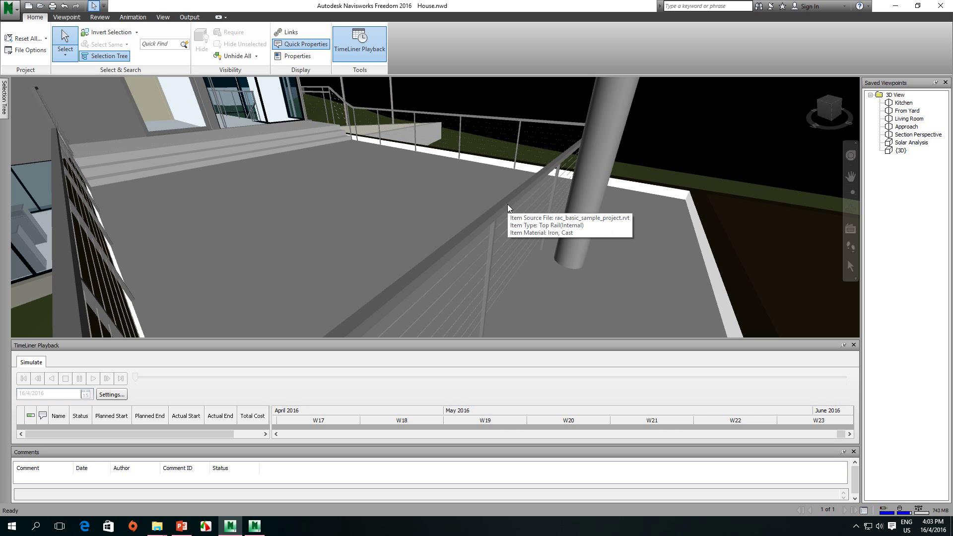
Turn on the display of Links with the whole house and solar panels in view
scroll(507, 204, down, 10)
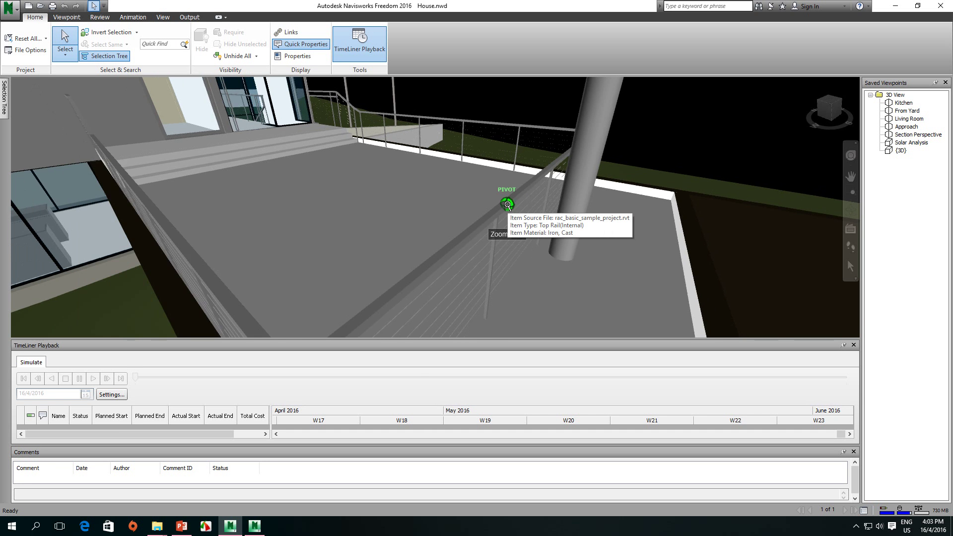
scroll(508, 204, down, 10)
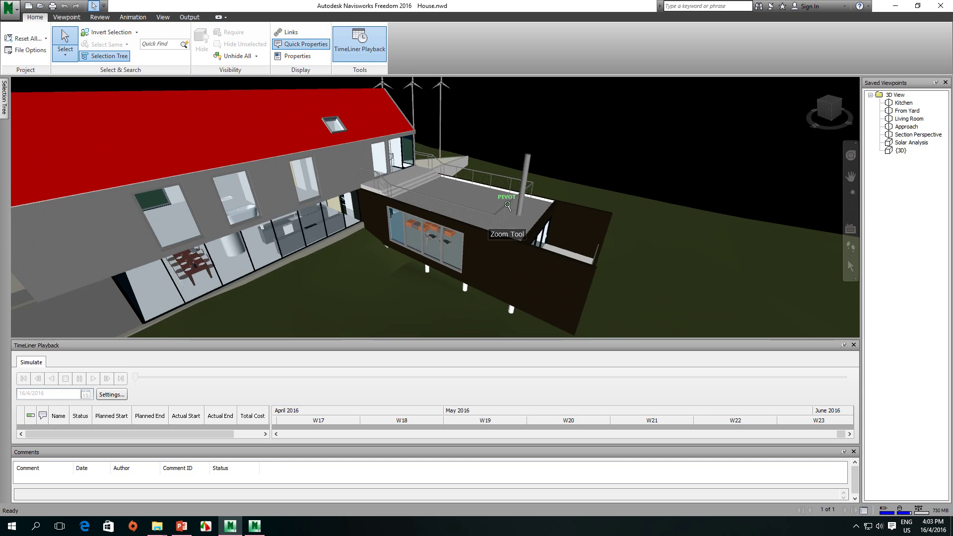
mouse_move(457, 215)
shift+middle_down()
mouse_move(439, 209)
mouse_move(451, 232)
shift+middle_up()
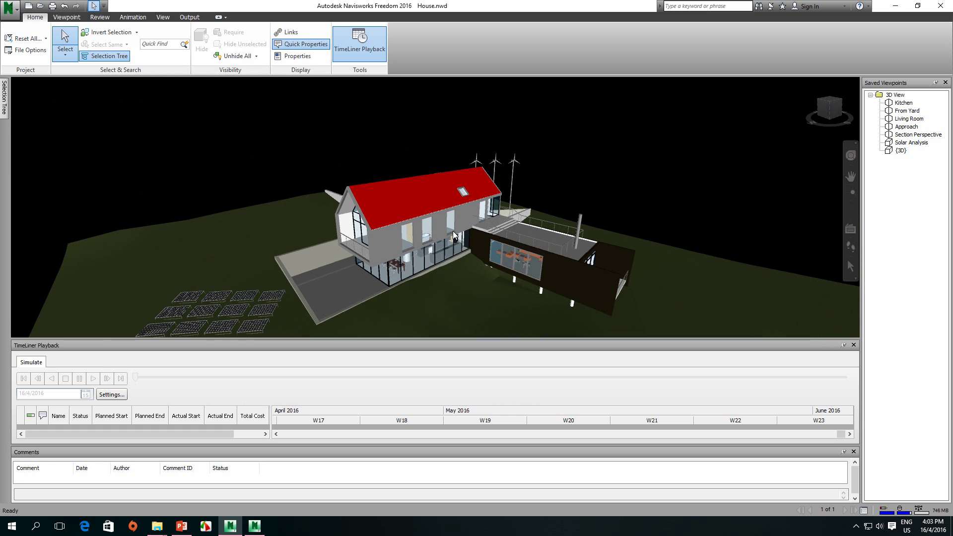
click(287, 32)
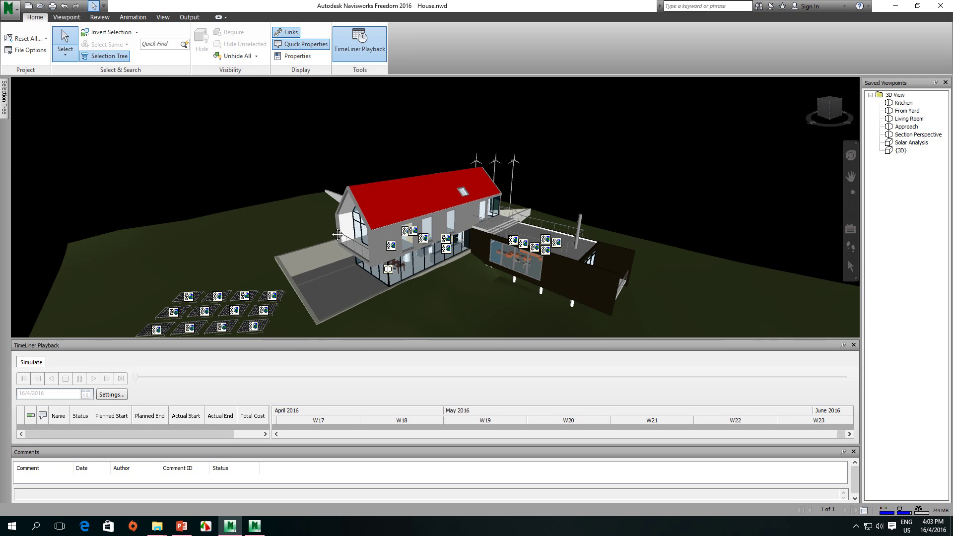
middle_drag(338, 234, 358, 212)
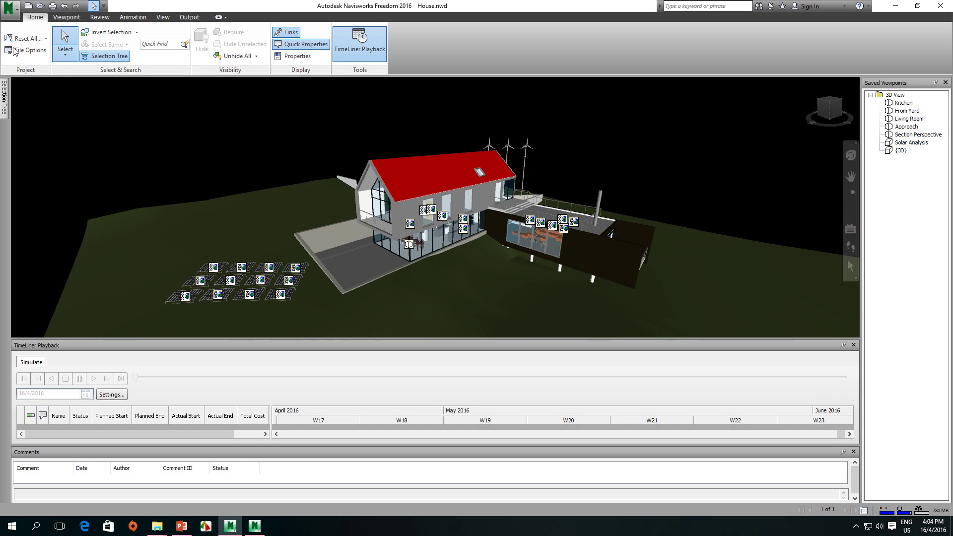
Review the Links settings and their Standard Categories in the Options Editor, then close it without changes
click(11, 9)
click(134, 224)
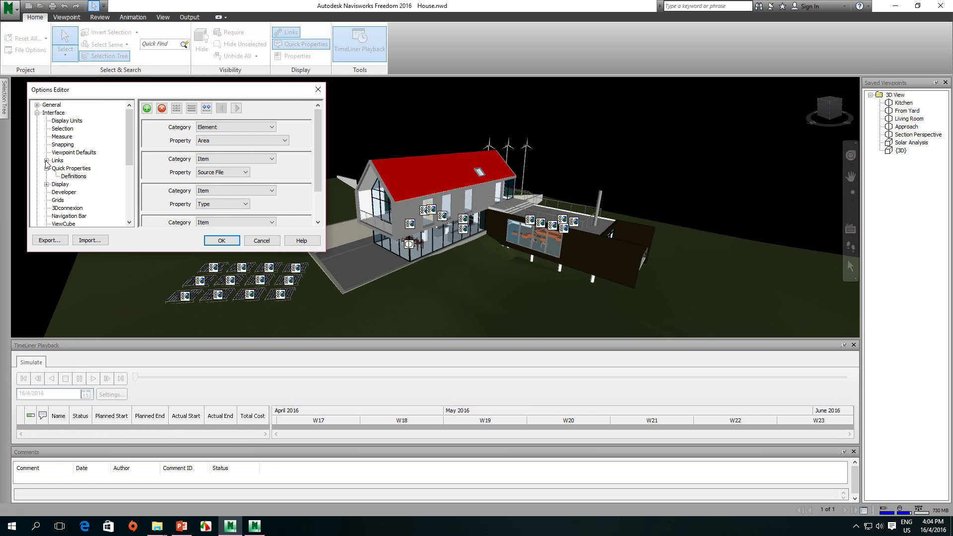
click(46, 160)
click(57, 161)
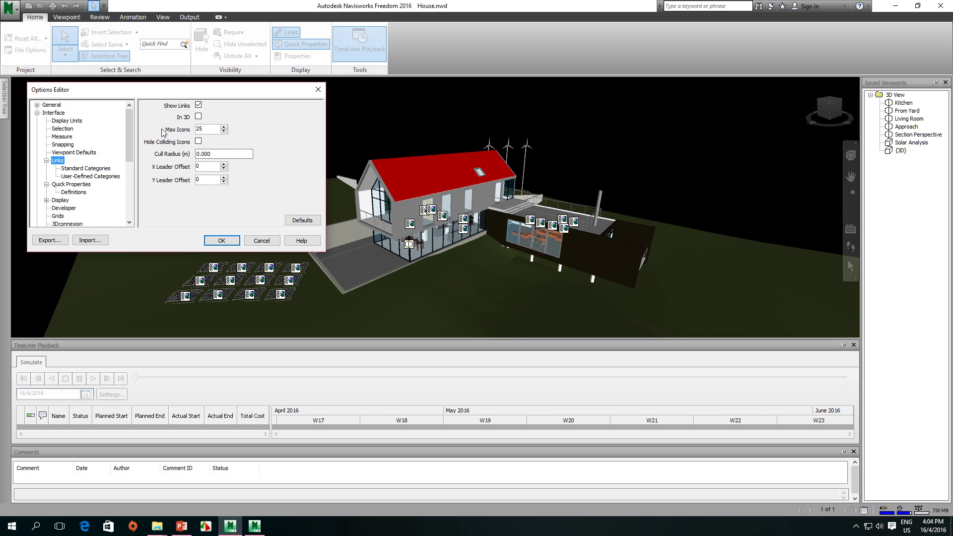
click(79, 169)
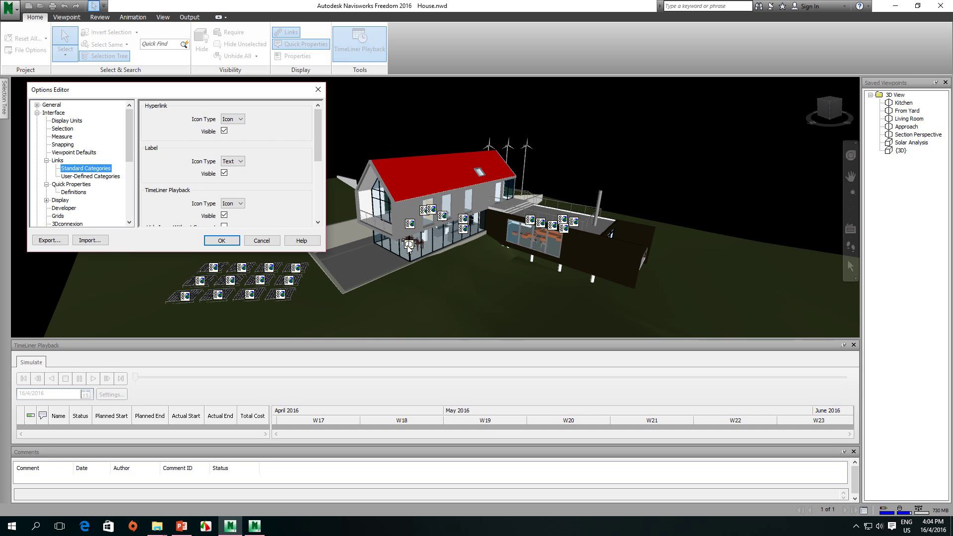
drag(320, 151, 319, 211)
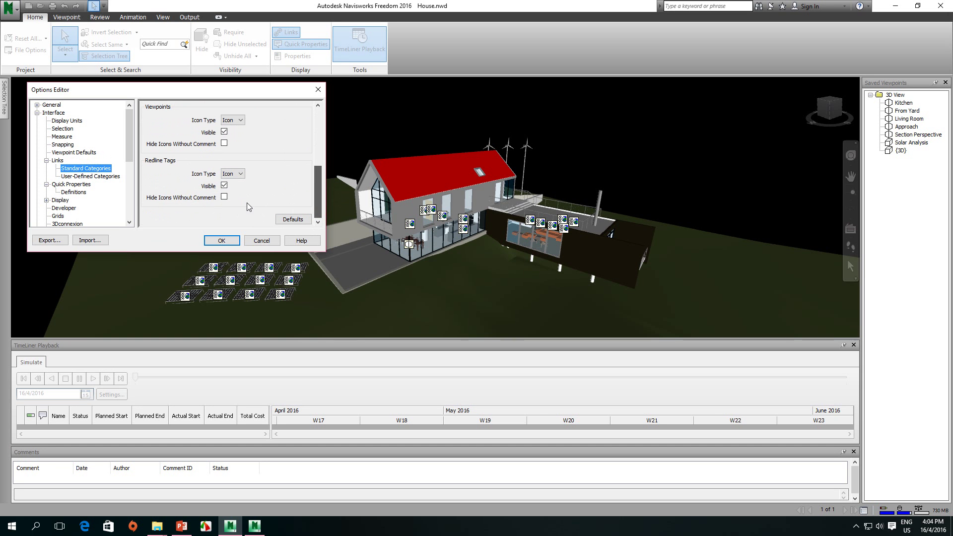
click(319, 89)
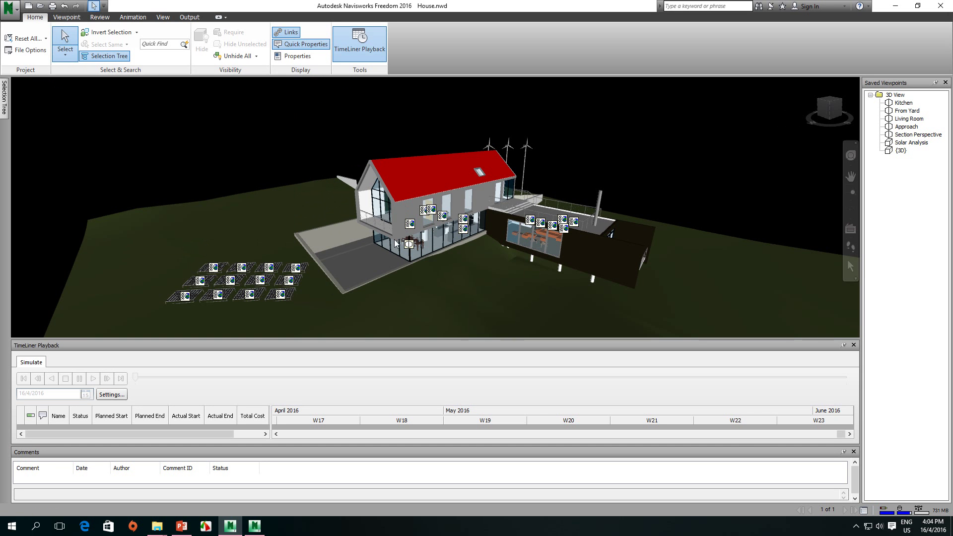
Inspect the link icons on the house and its terrace wing up close and from a distance
middle_drag(395, 244, 386, 258)
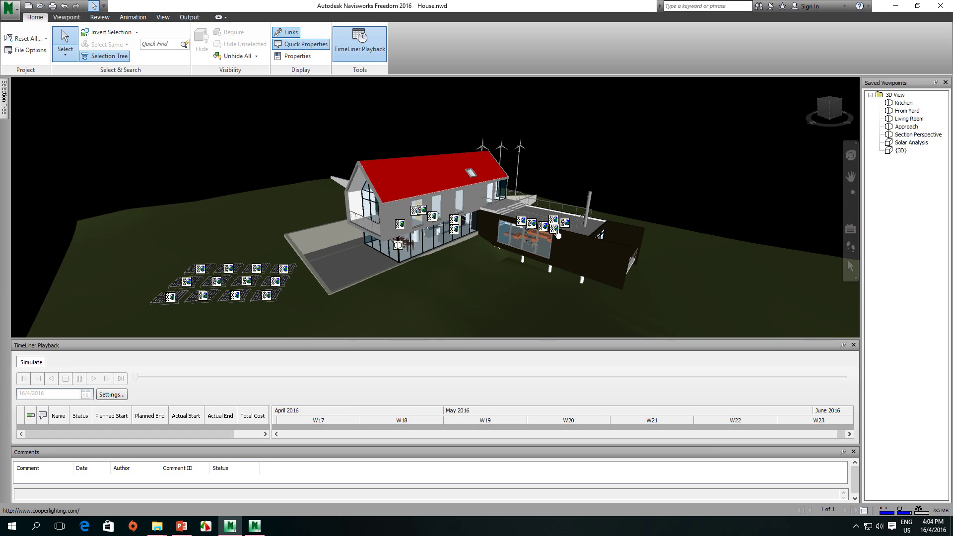
scroll(557, 233, up, 5)
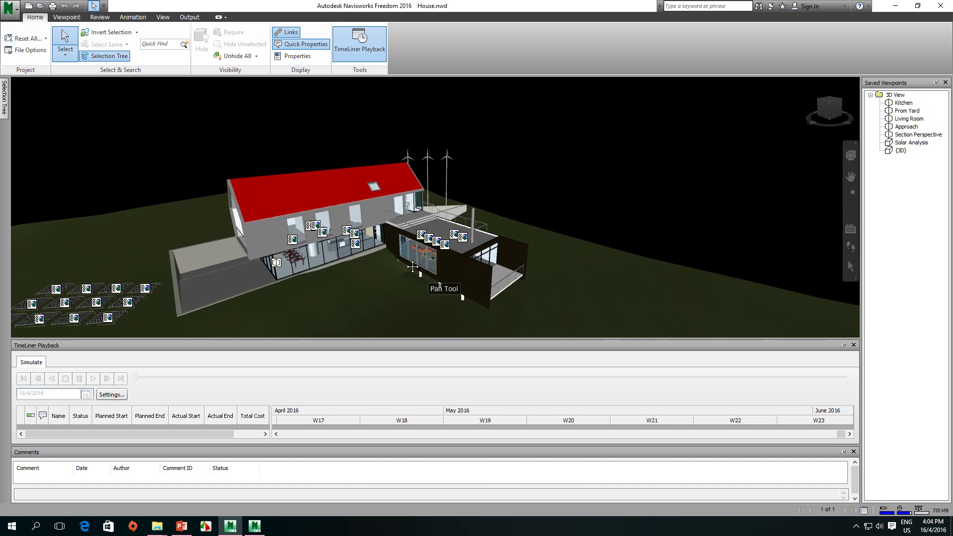
scroll(419, 252, up, 6)
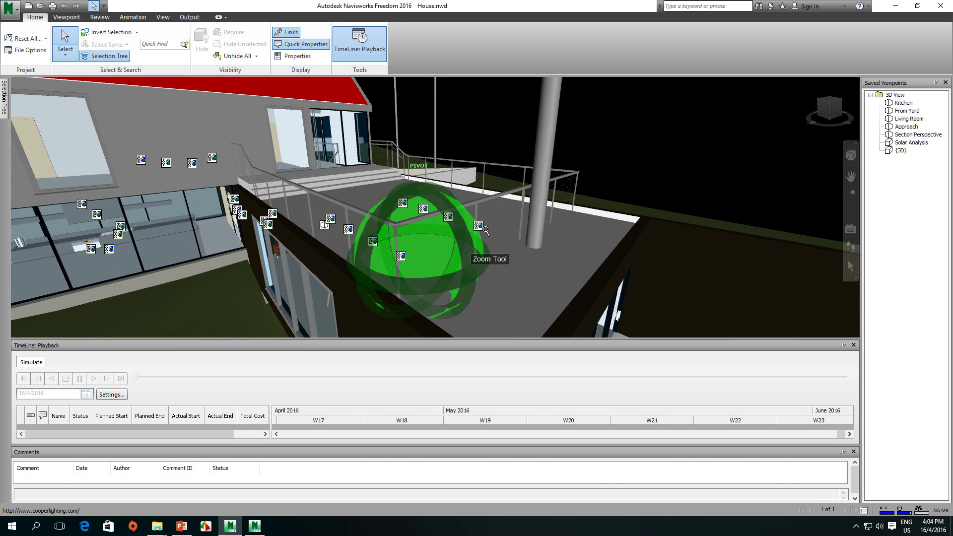
middle_drag(320, 226, 401, 222)
scroll(400, 223, down, 10)
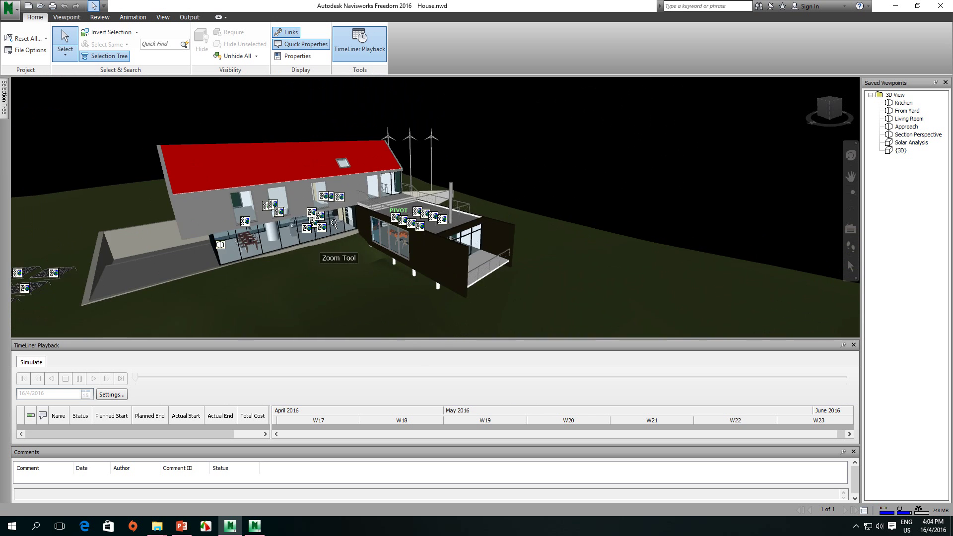
scroll(365, 239, down, 5)
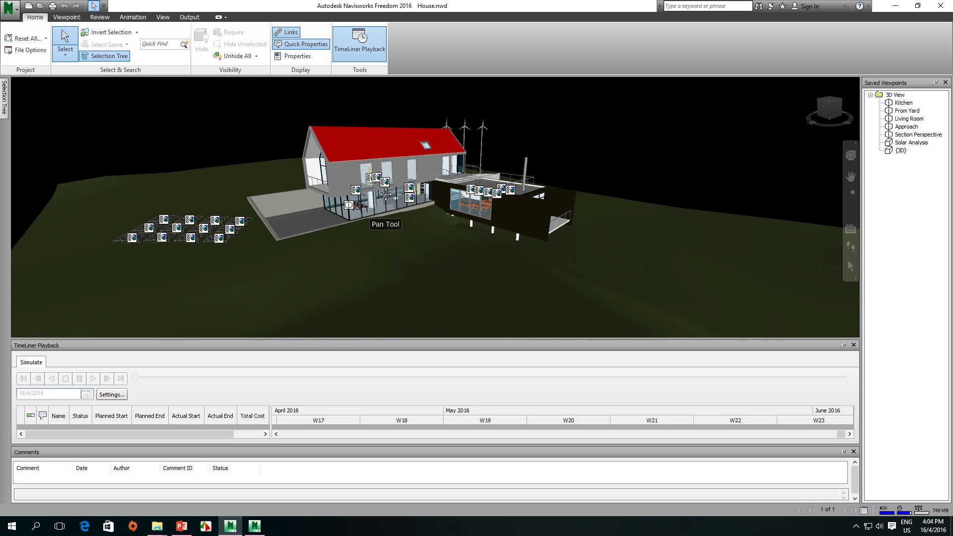
scroll(347, 214, up, 2)
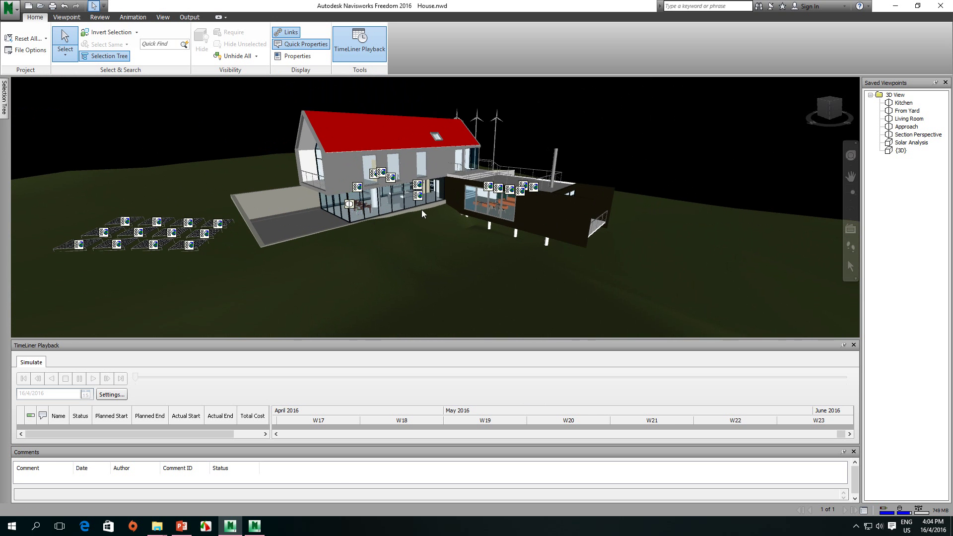
Turn off the display of Links in the House.nwd model
shift+middle_drag(422, 210, 392, 211)
scroll(398, 210, up, 3)
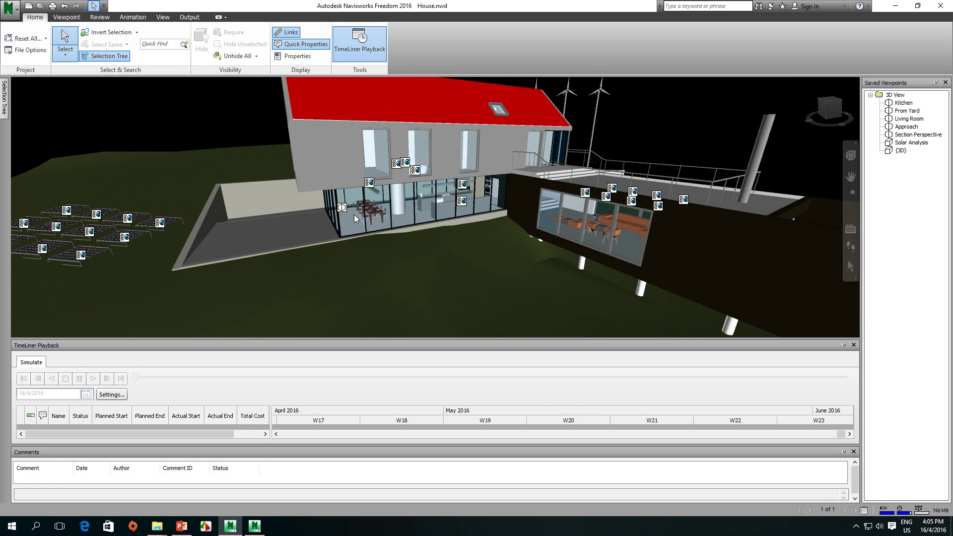
click(284, 32)
shift+middle_drag(335, 215, 313, 111)
Open BCA_Coor-Proj01.nwd from the NWD folder and turn on the display of Links around the building
click(40, 5)
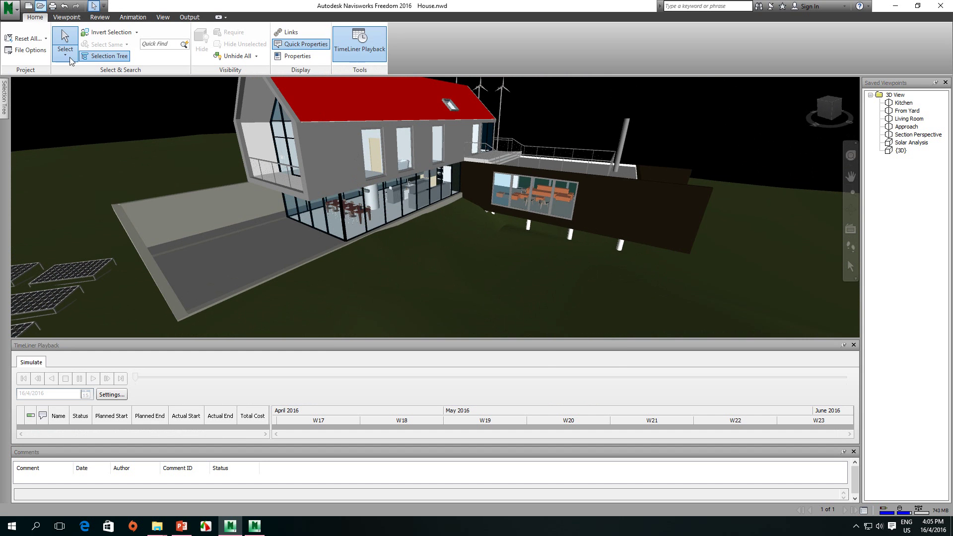
click(422, 204)
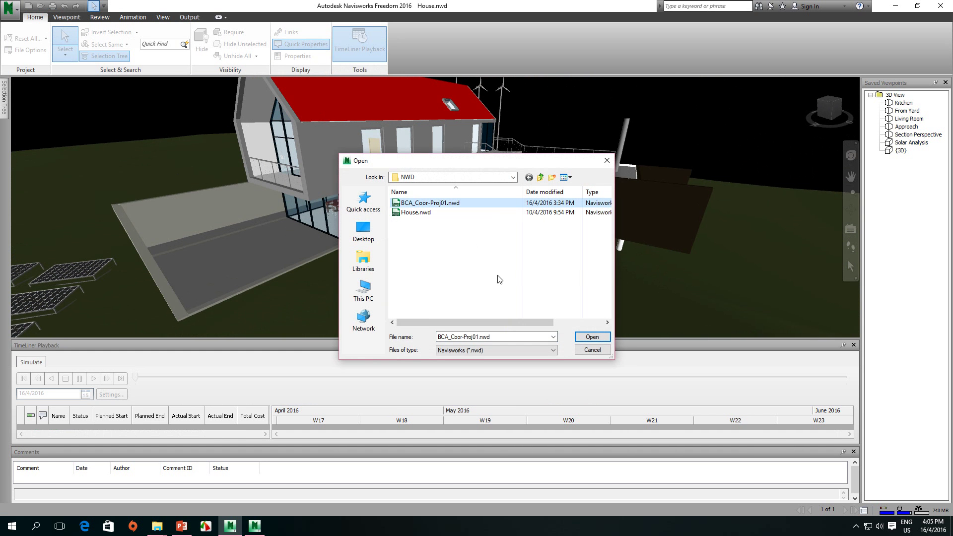
click(593, 337)
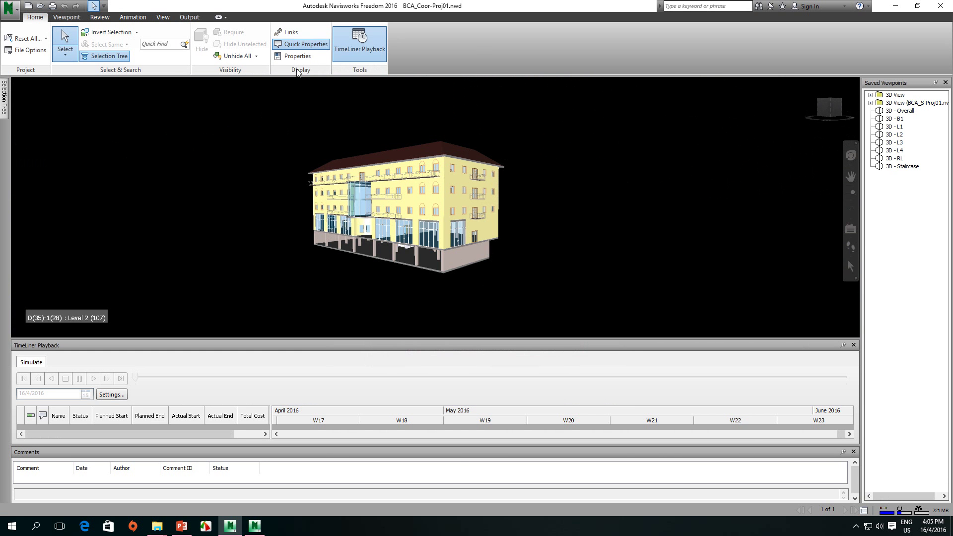
click(287, 31)
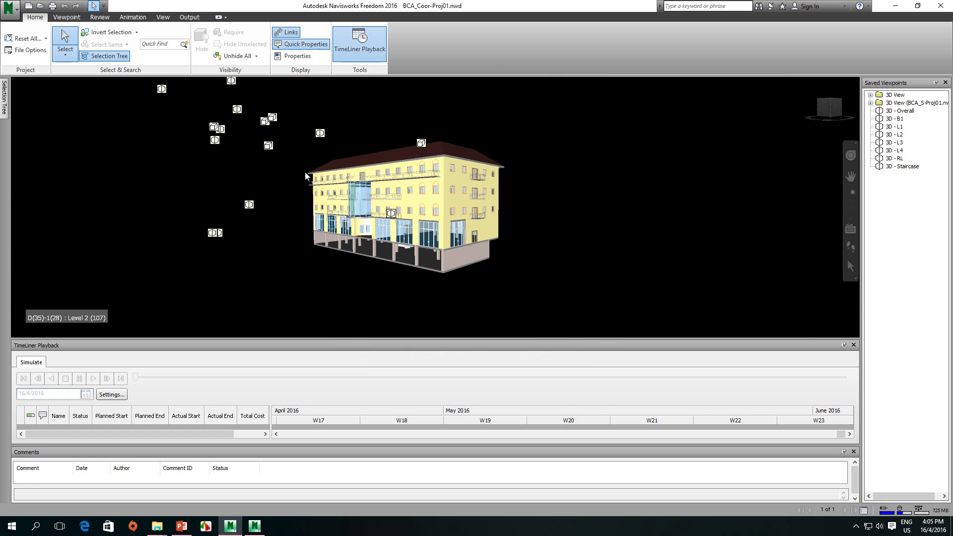
middle_drag(310, 193, 320, 203)
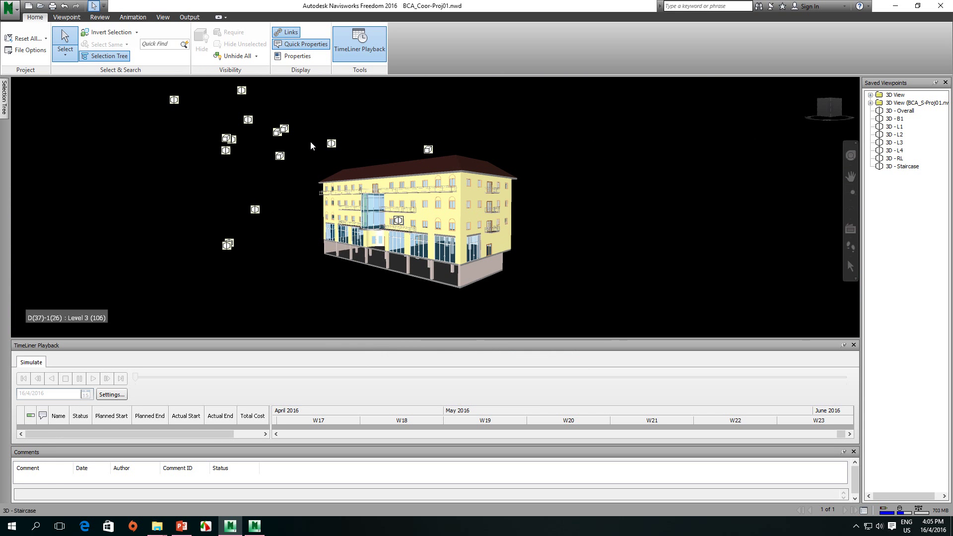
Follow viewpoint link icons around the building, including 3D Building Skeleton, 3D with Section Box, the ground camera view and the structural stair section
click(280, 157)
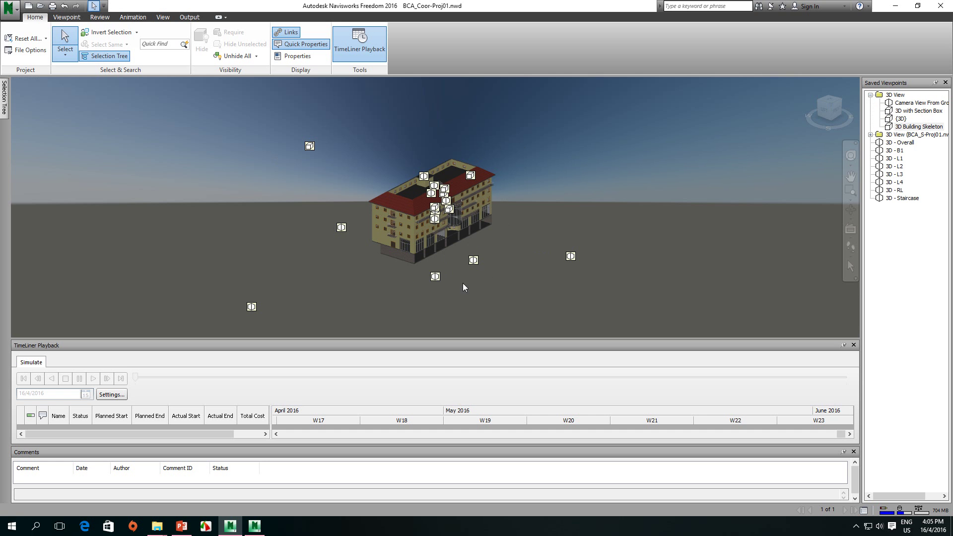
click(446, 192)
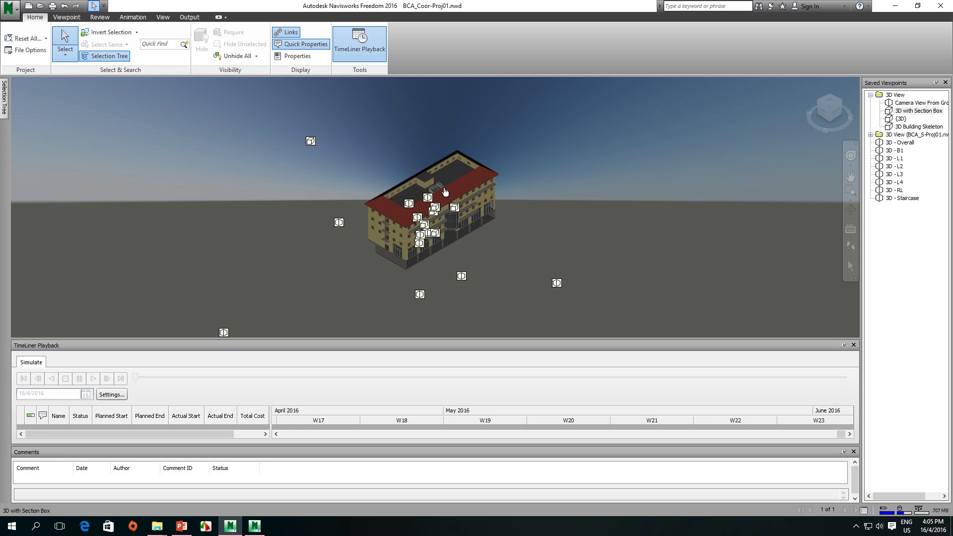
click(462, 277)
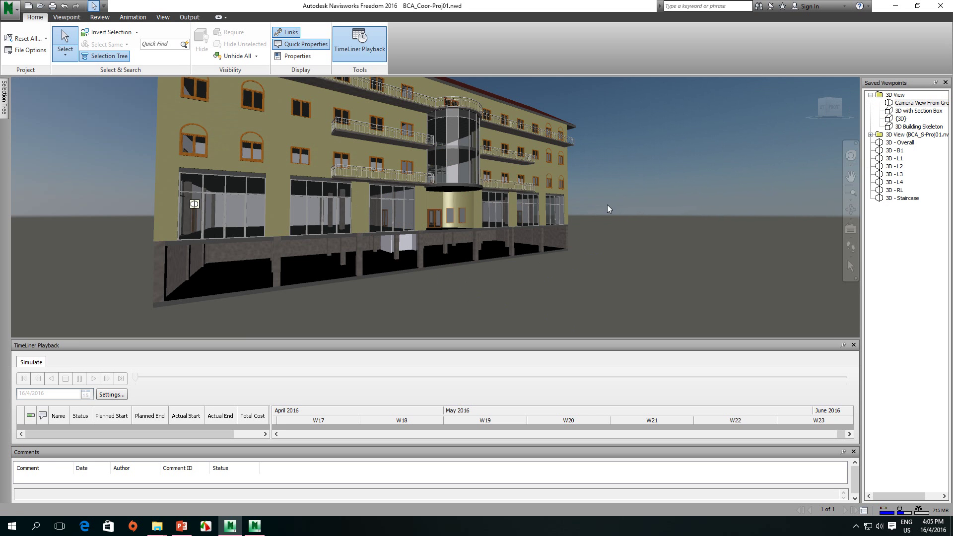
click(308, 46)
click(194, 204)
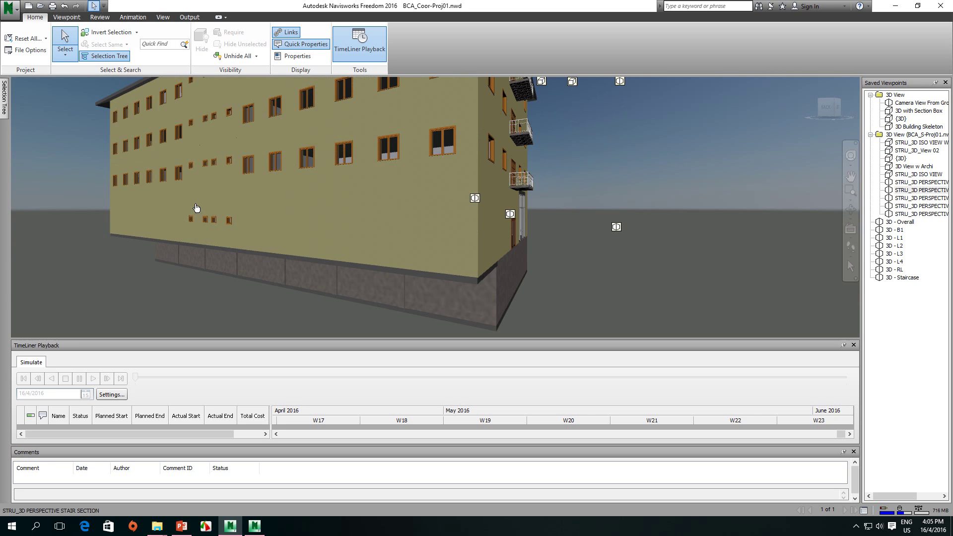
click(475, 199)
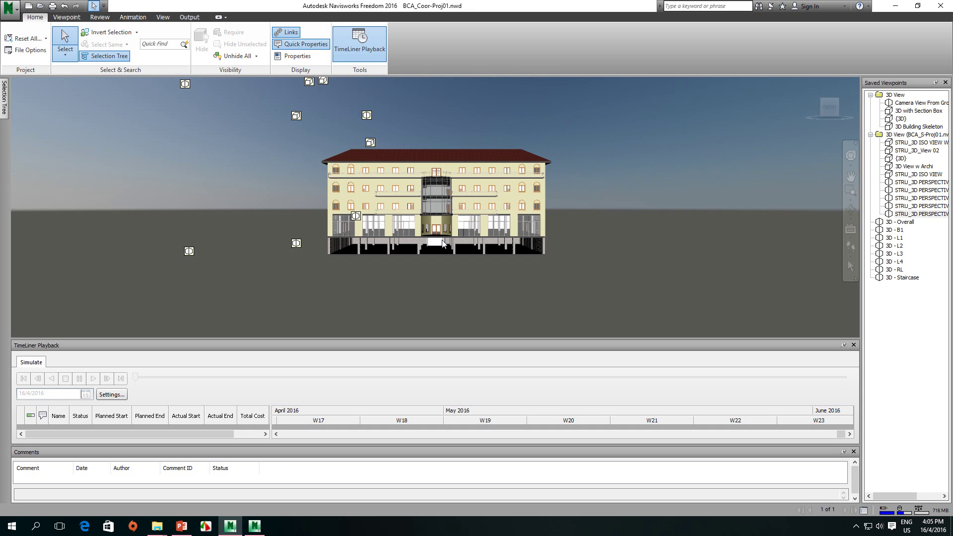
middle_drag(308, 230, 348, 234)
scroll(402, 234, down, 3)
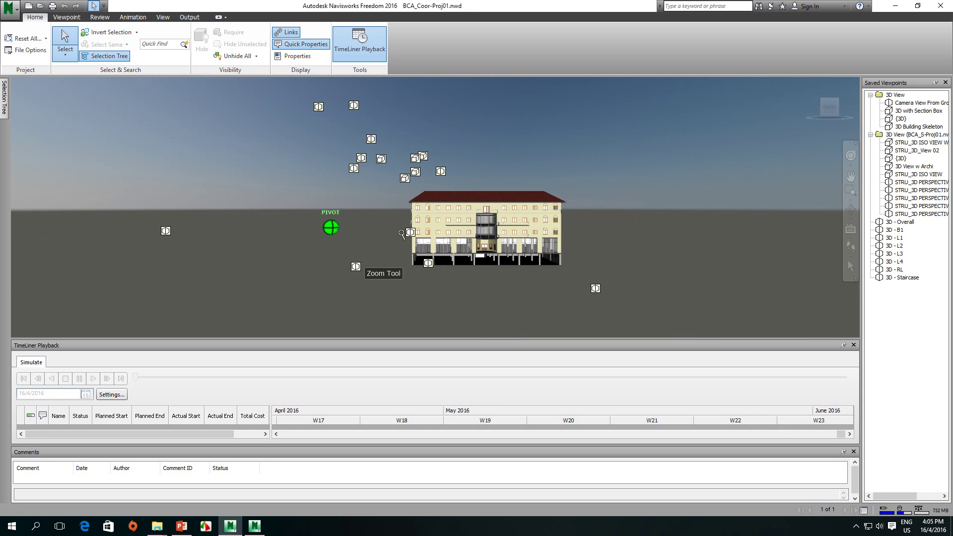
Review the User-Defined Categories, Standard Categories and general settings for Links in the Options Editor
click(18, 10)
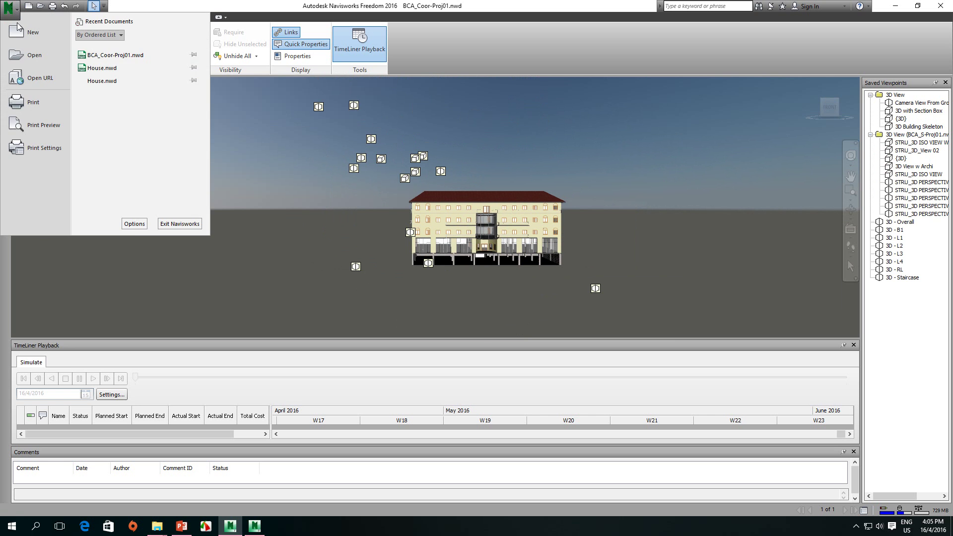
click(134, 224)
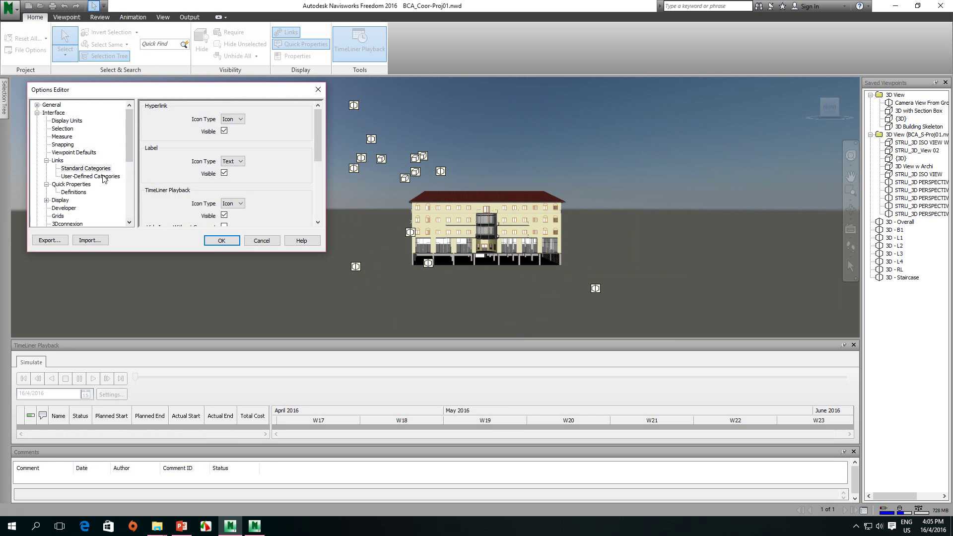
click(78, 177)
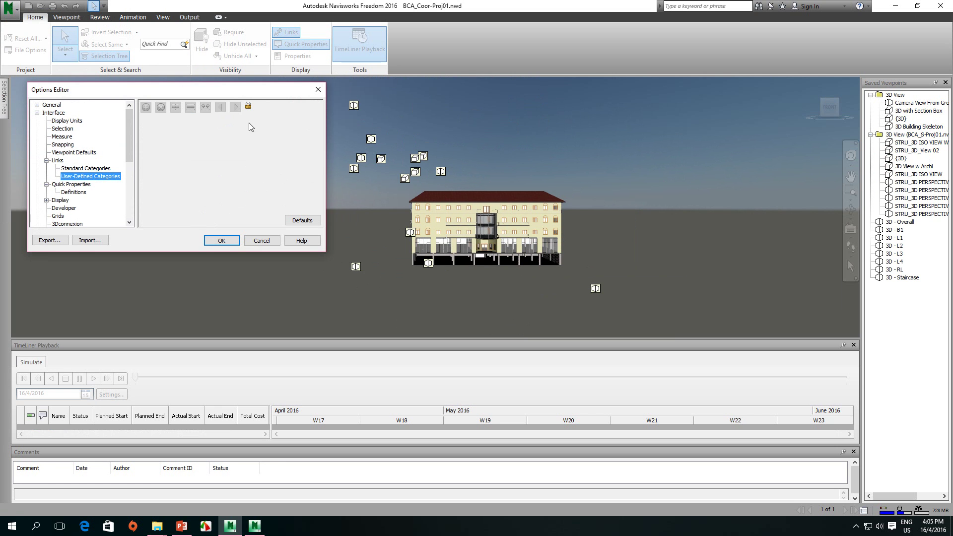
click(105, 171)
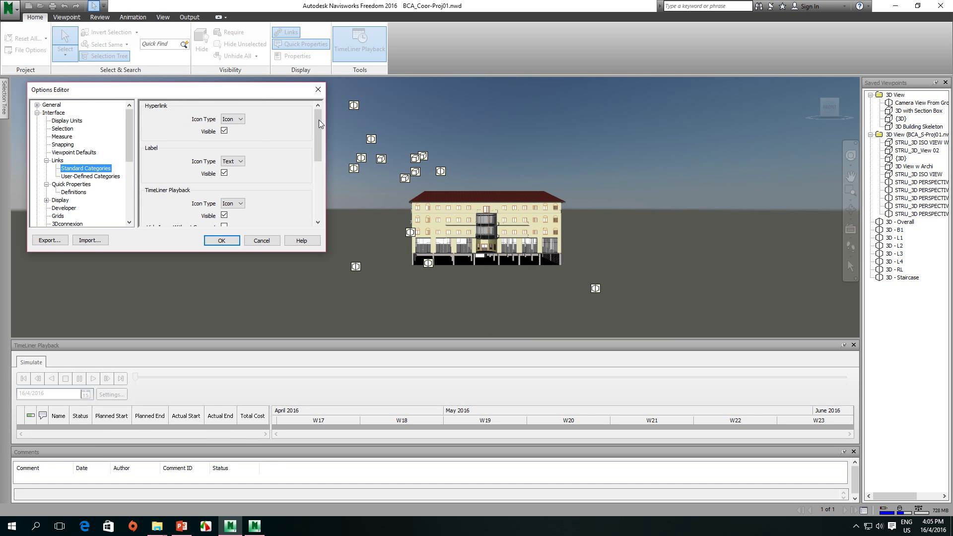
drag(319, 121, 319, 165)
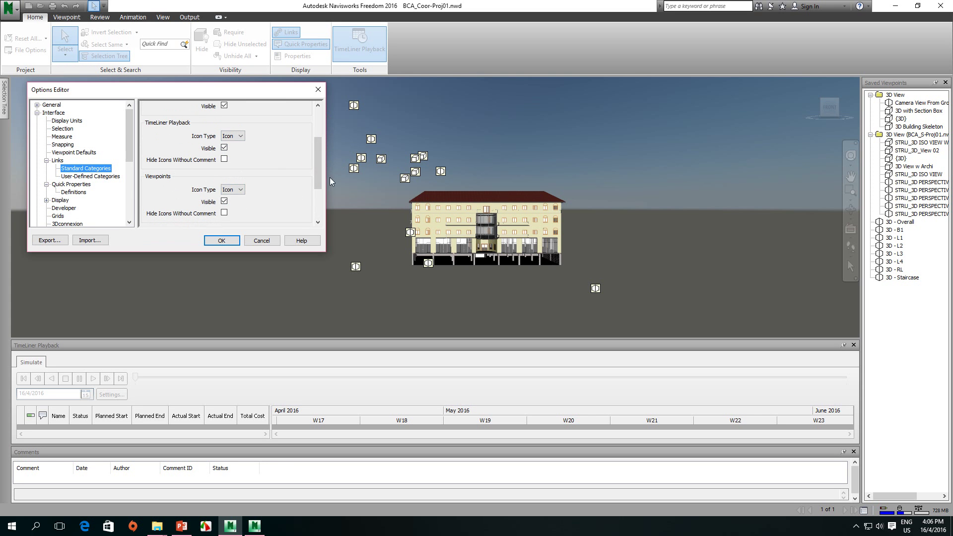
drag(319, 167, 320, 136)
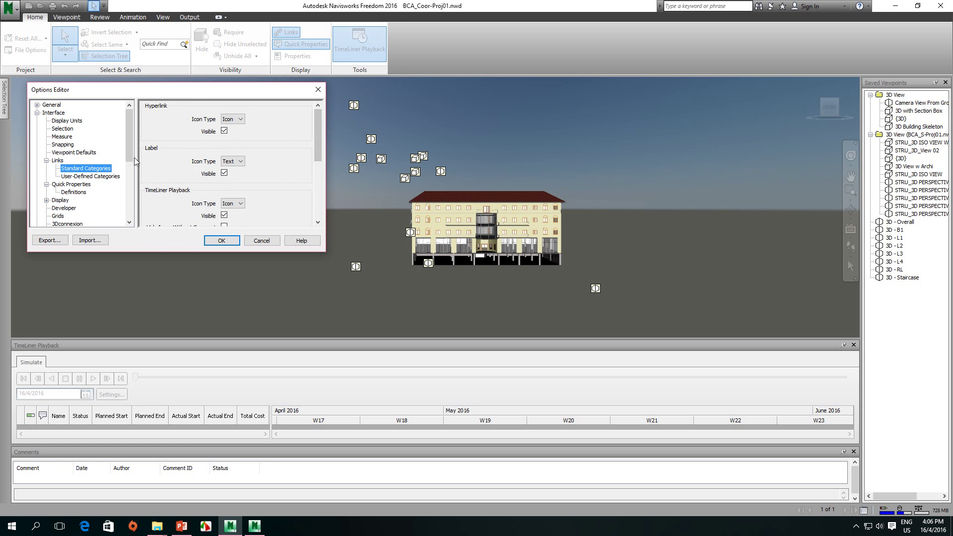
click(58, 160)
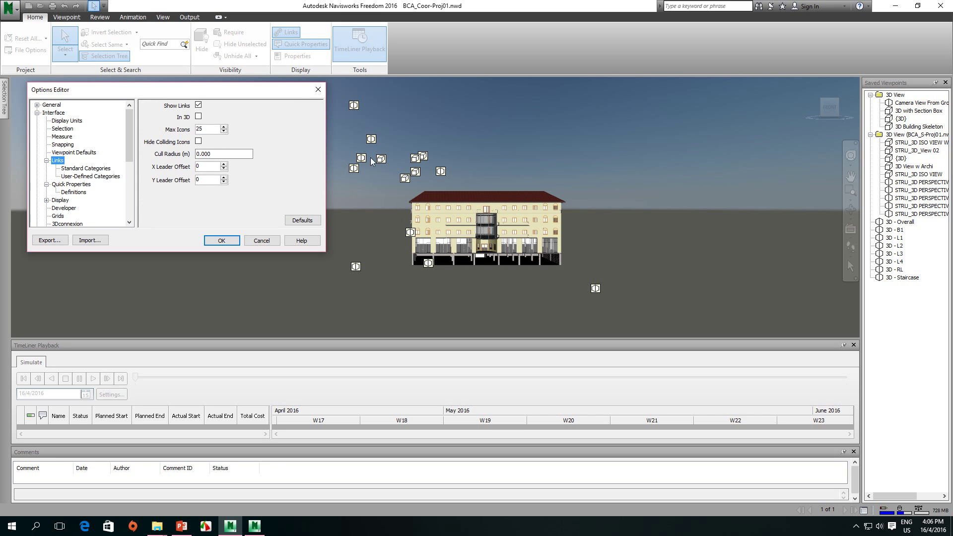
Set Max Icons for Links to 50, apply it, and check the link icons around the building
double_click(206, 128)
text(5)
click(221, 244)
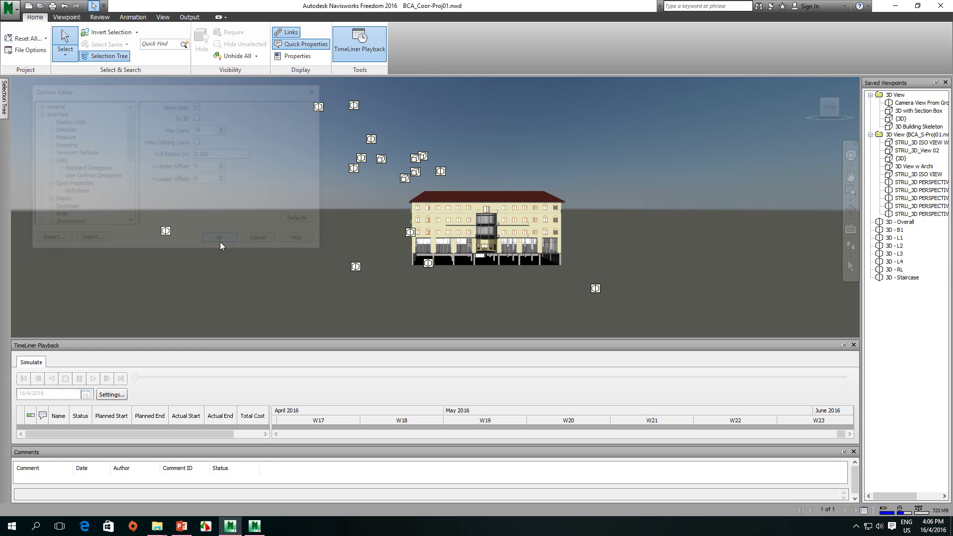
scroll(354, 247, up, 5)
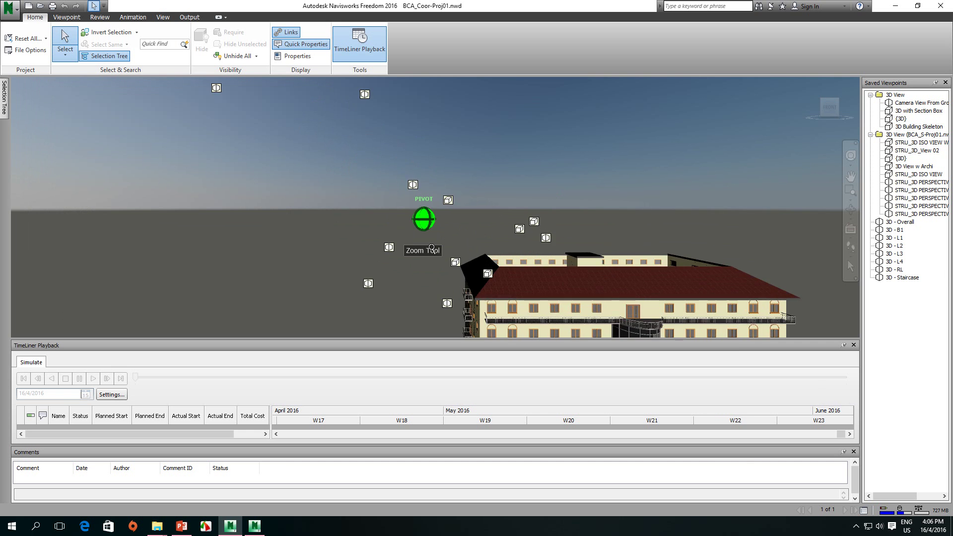
scroll(431, 248, down, 5)
scroll(362, 241, up, 5)
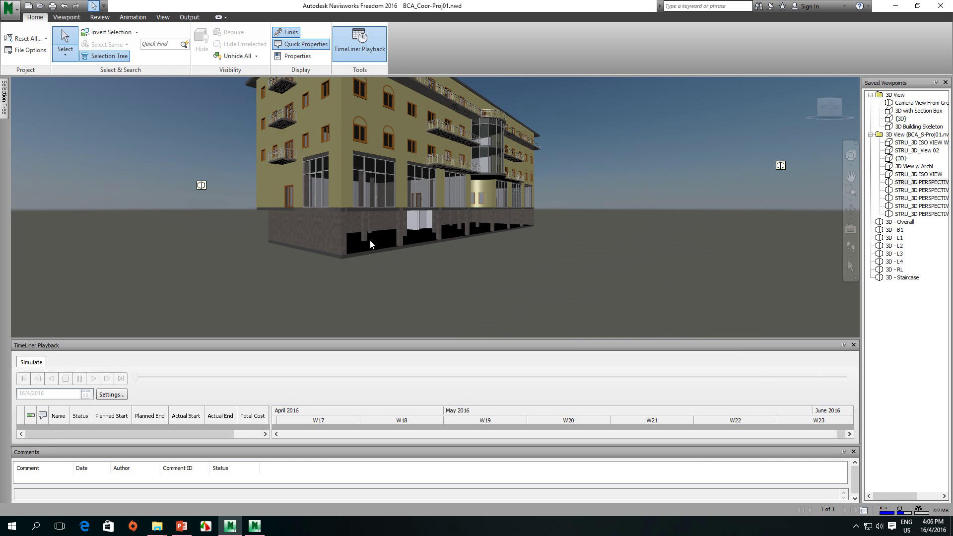
scroll(370, 240, up, 3)
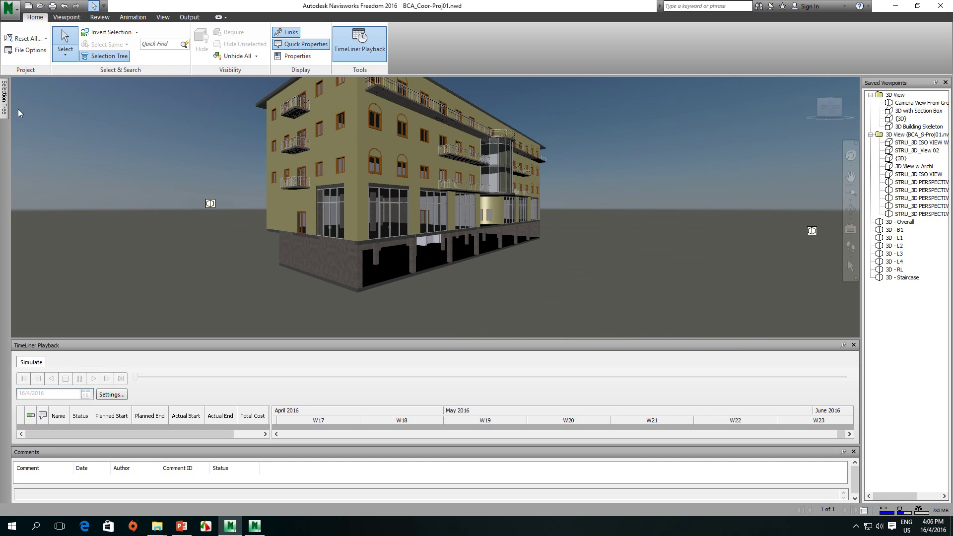
Restore the previous Max Icons value for Links in the Options Editor, apply it, and bring the whole building into view
click(9, 7)
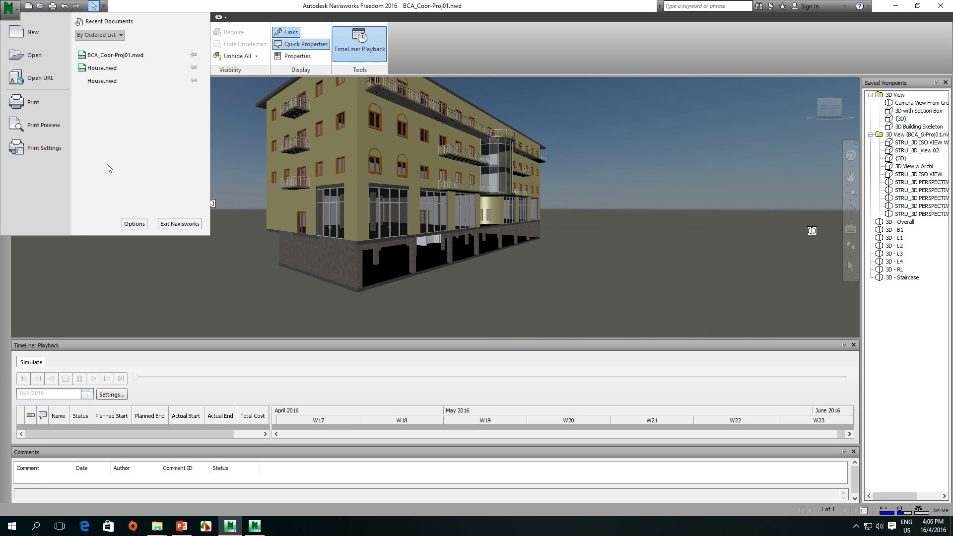
click(134, 223)
click(207, 130)
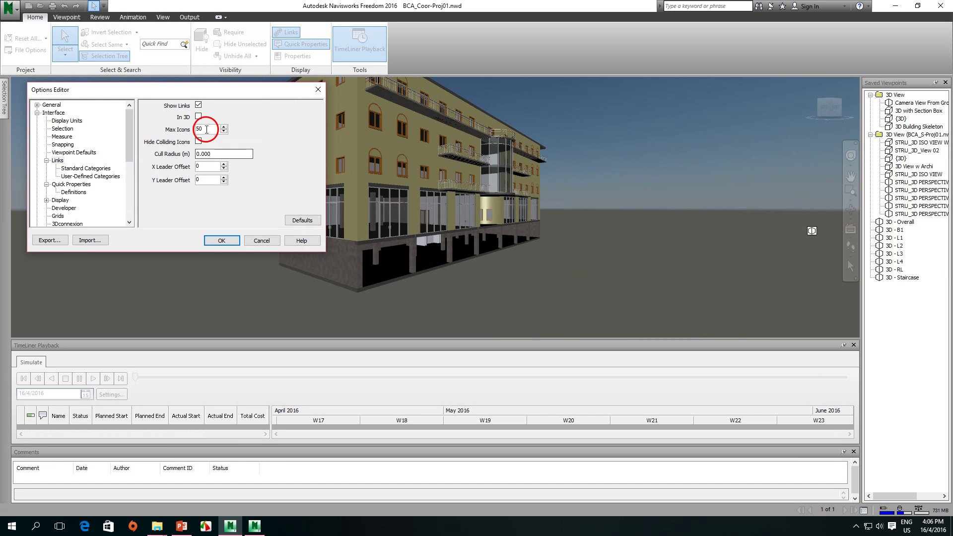
drag(206, 130, 174, 130)
text(2)
click(221, 240)
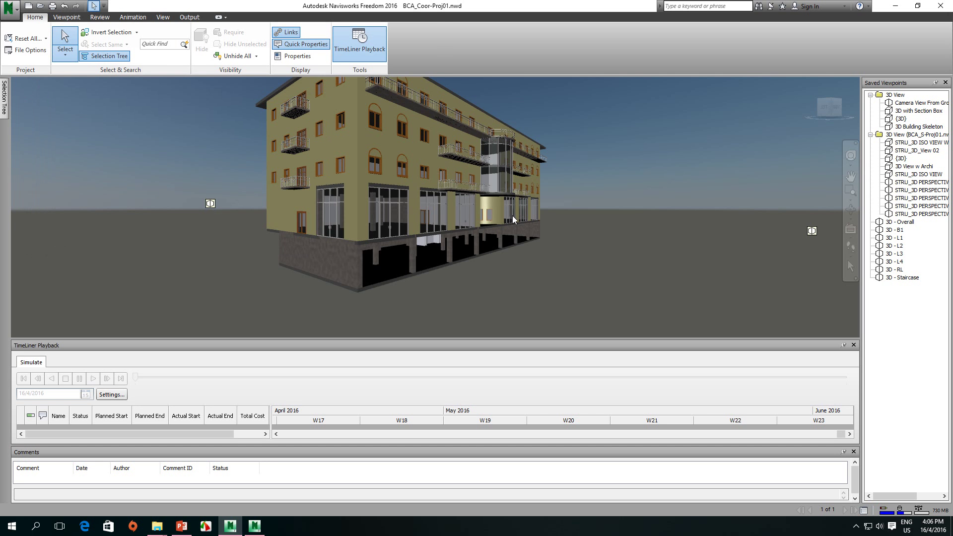
drag(512, 216, 528, 238)
scroll(529, 237, down, 4)
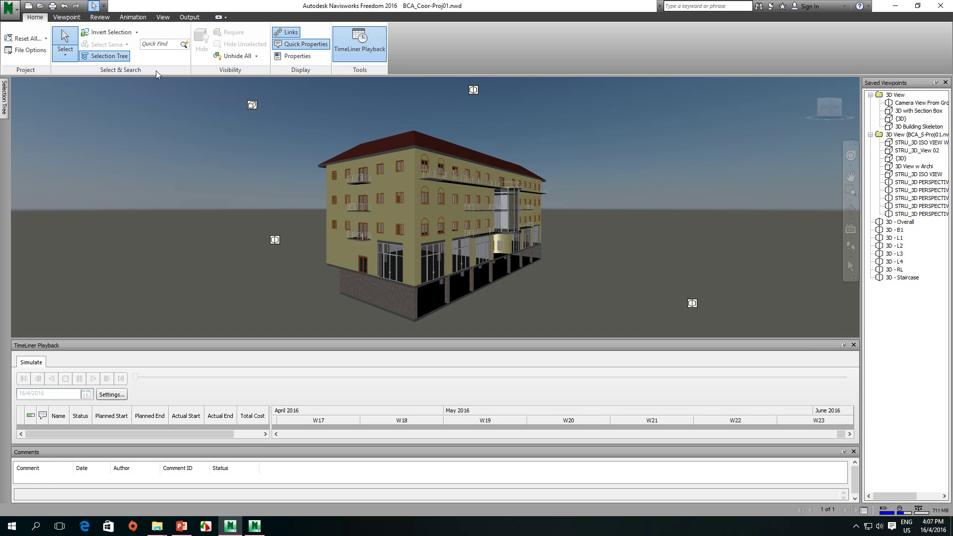
Search the model for "windows" with Quick Find
click(174, 43)
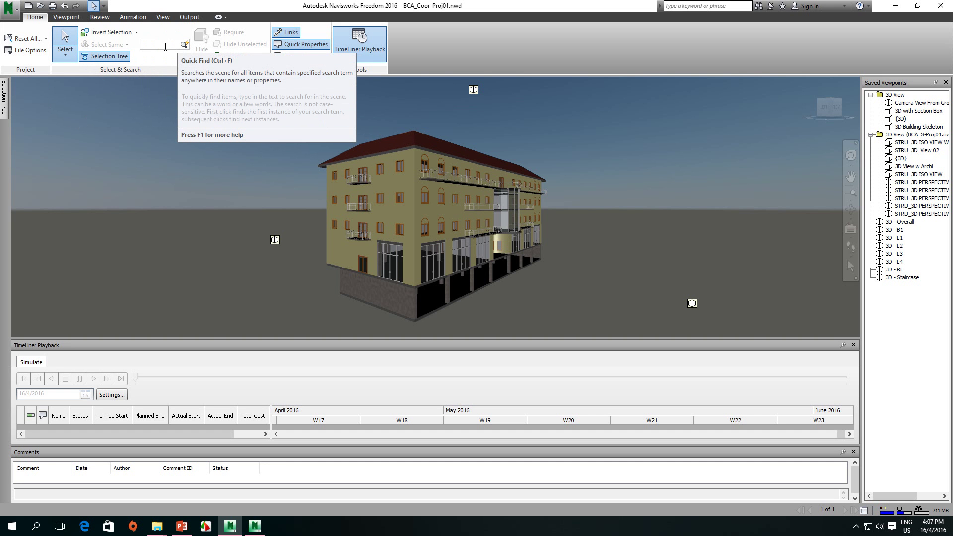
text(WINDOWS)
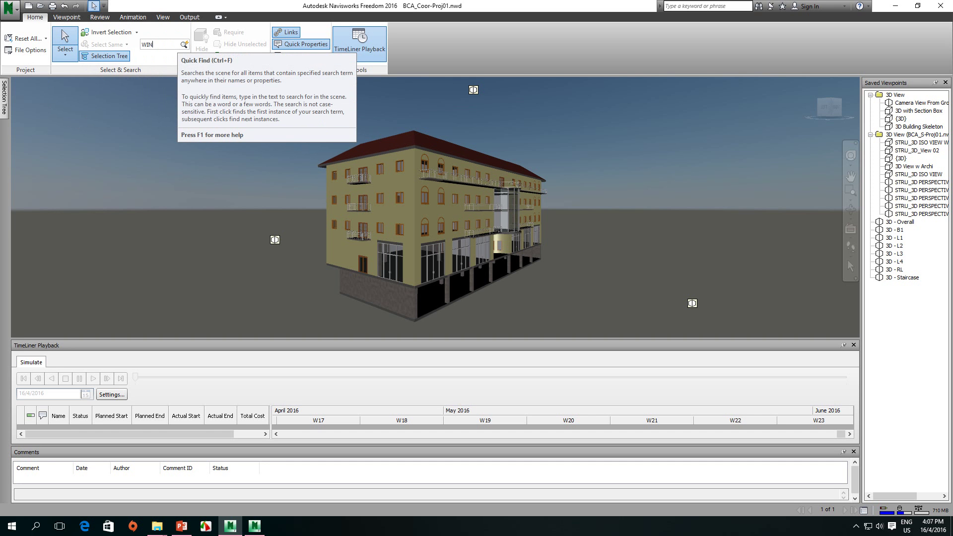
click(185, 45)
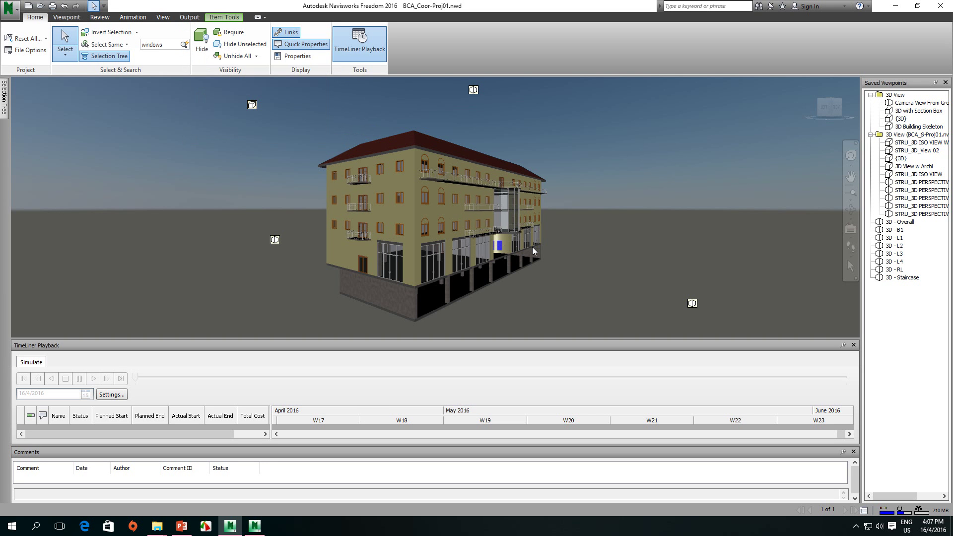
Search the model for "column" with Quick Find, then clear the selection
double_click(143, 45)
text(cOLUMNS)
click(185, 45)
click(135, 44)
key(Delete)
key(Delete)
key(Delete)
key(Delete)
key(Delete)
key(Delete)
click(213, 111)
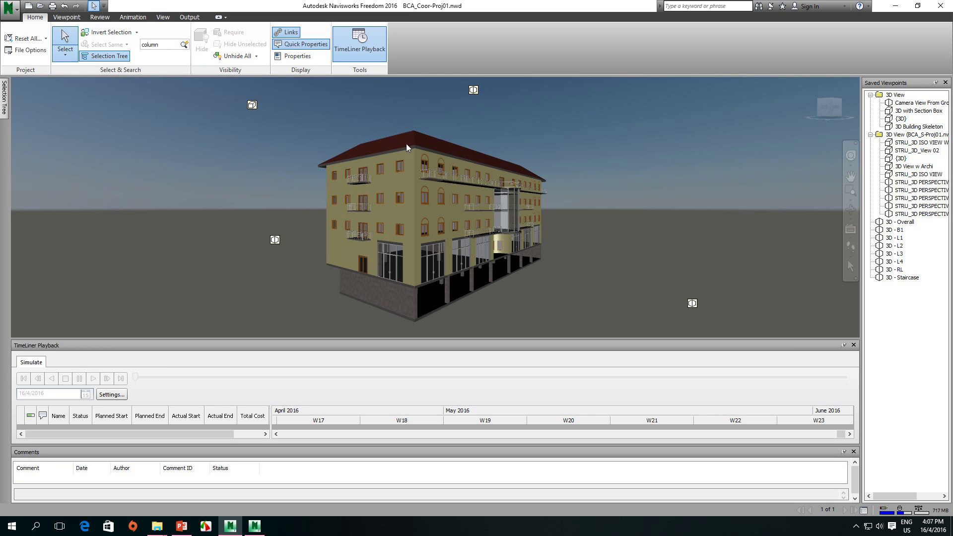
Display the viewpoint tools for the camera, navigation and render style with the building in view
shift+middle_drag(407, 147, 415, 126)
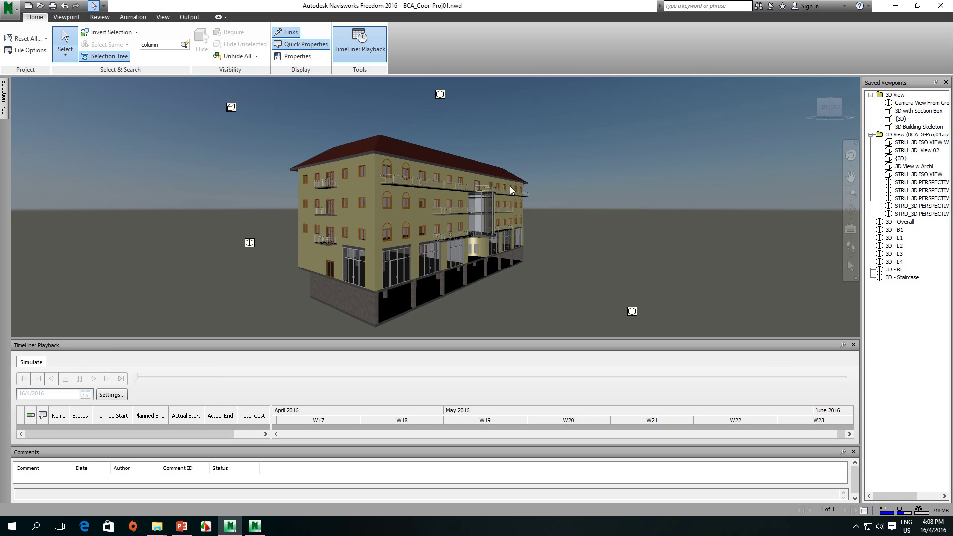
mouse_move(403, 187)
click(67, 17)
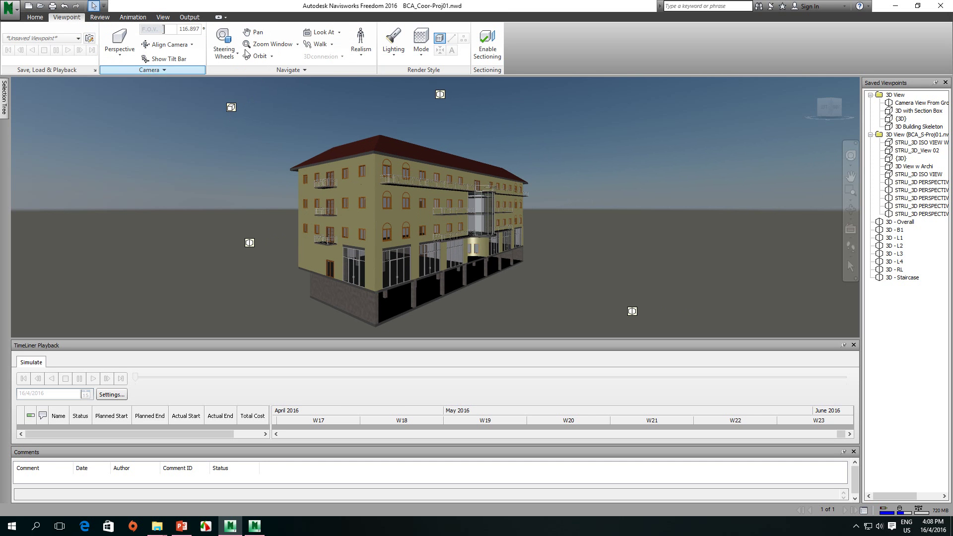